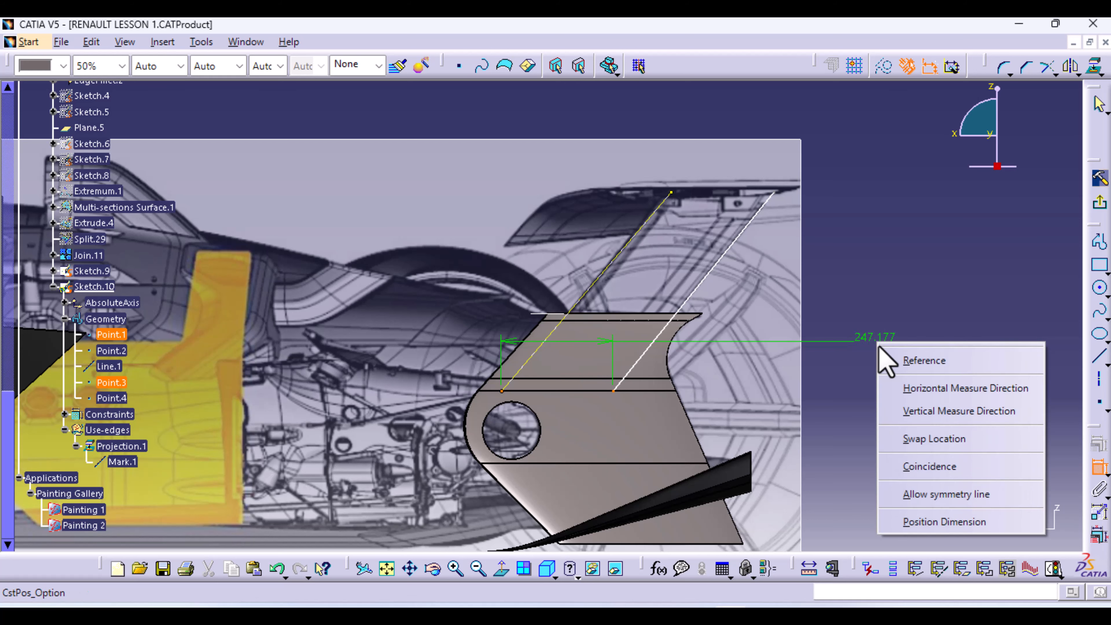
Add zero vertical dimensions so the lower and upper endpoints of both lines sit level
left_click(927, 421)
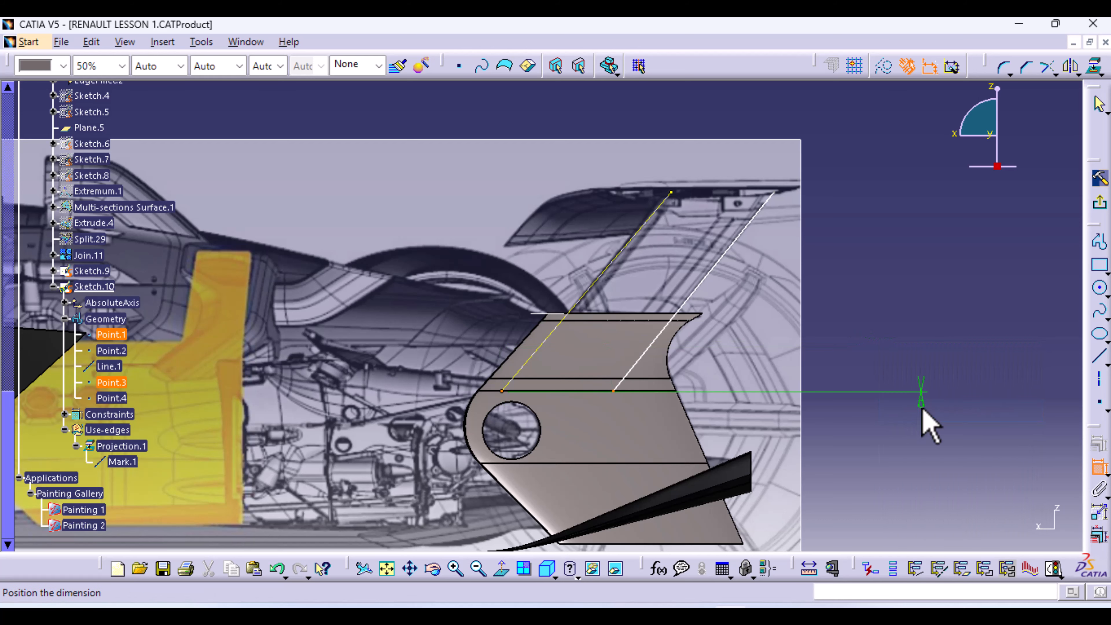
left_click(926, 430)
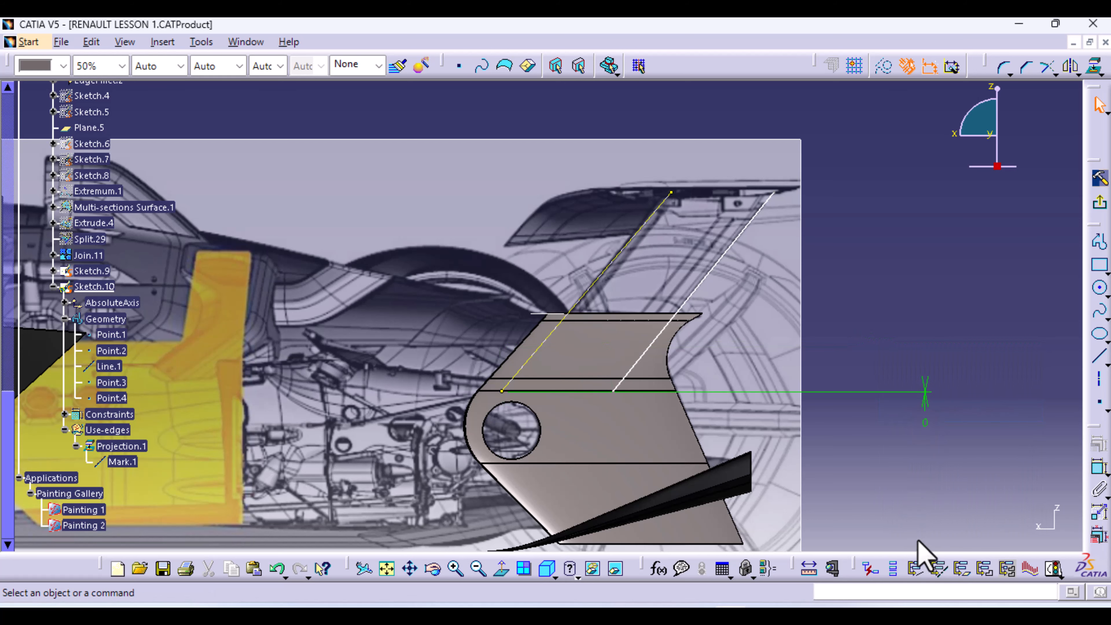
left_click(1099, 468)
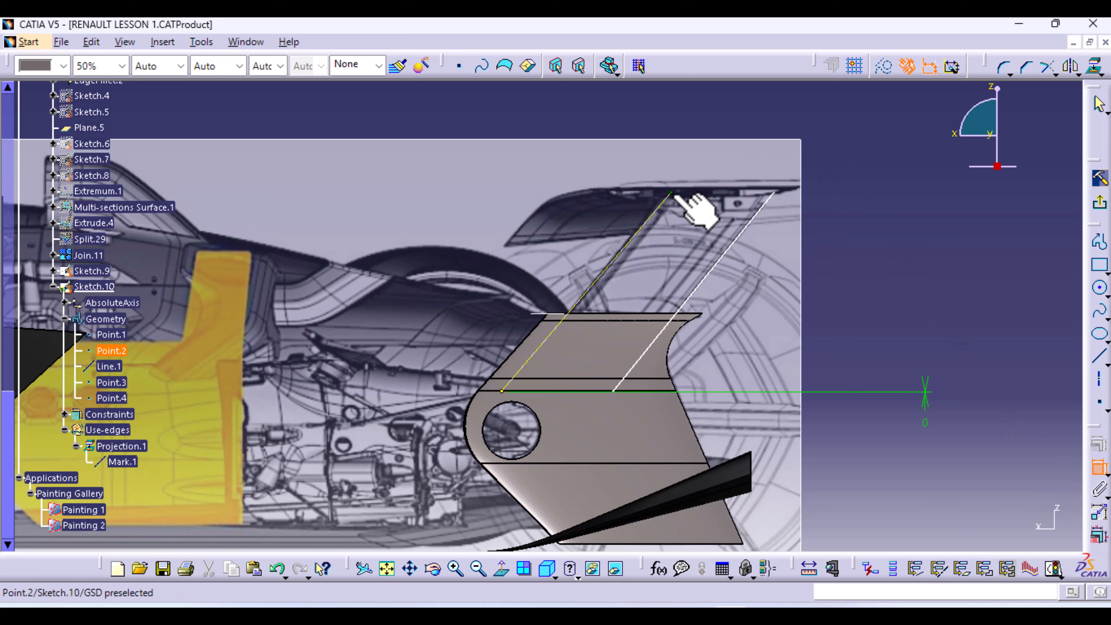
left_click(773, 193)
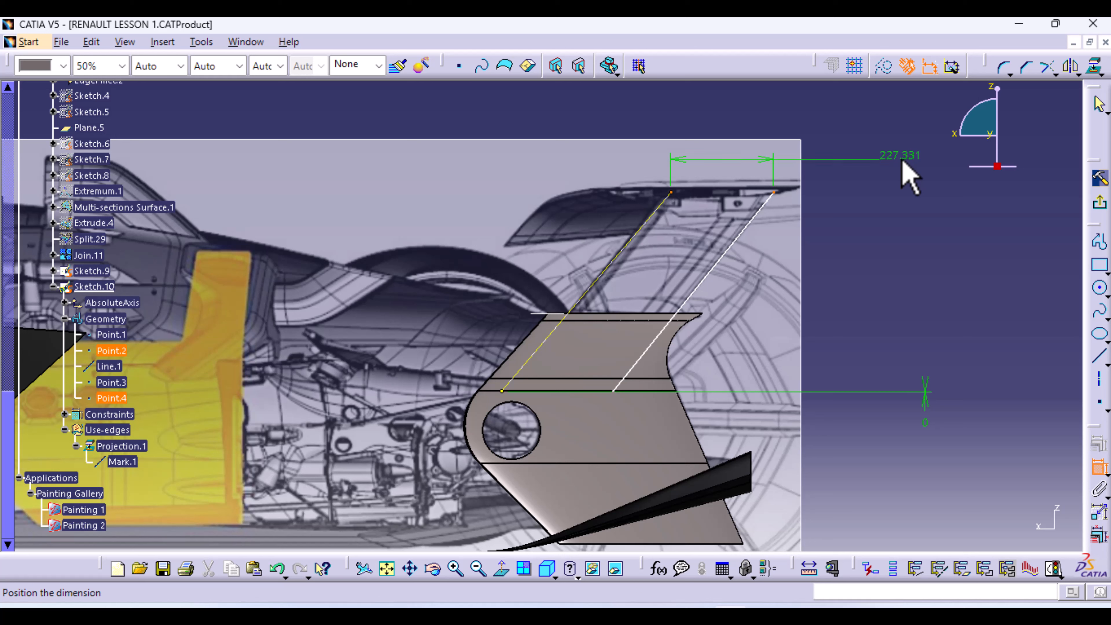
right_click(902, 166)
left_click(987, 228)
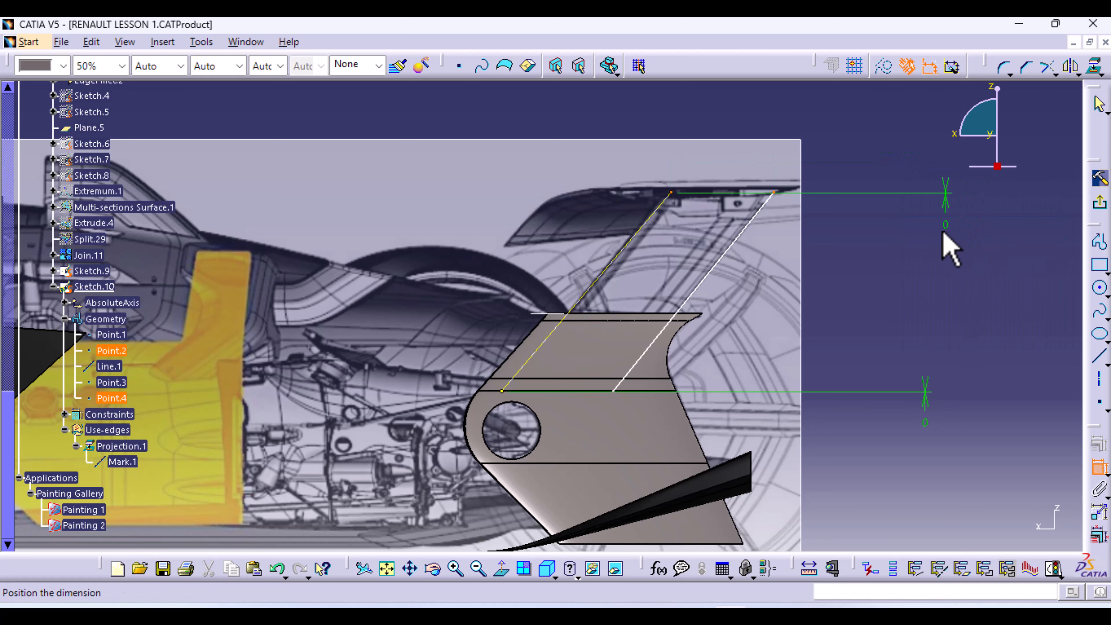
left_click(943, 232)
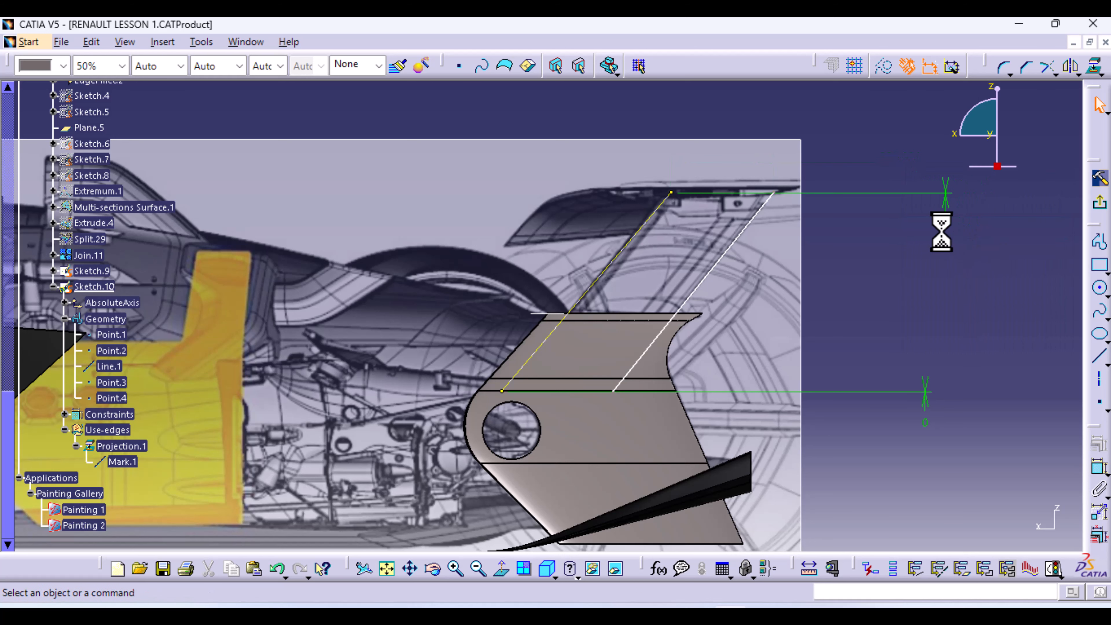
Constrain Line.1 parallel to the projected line Mark.1
left_click(606, 268)
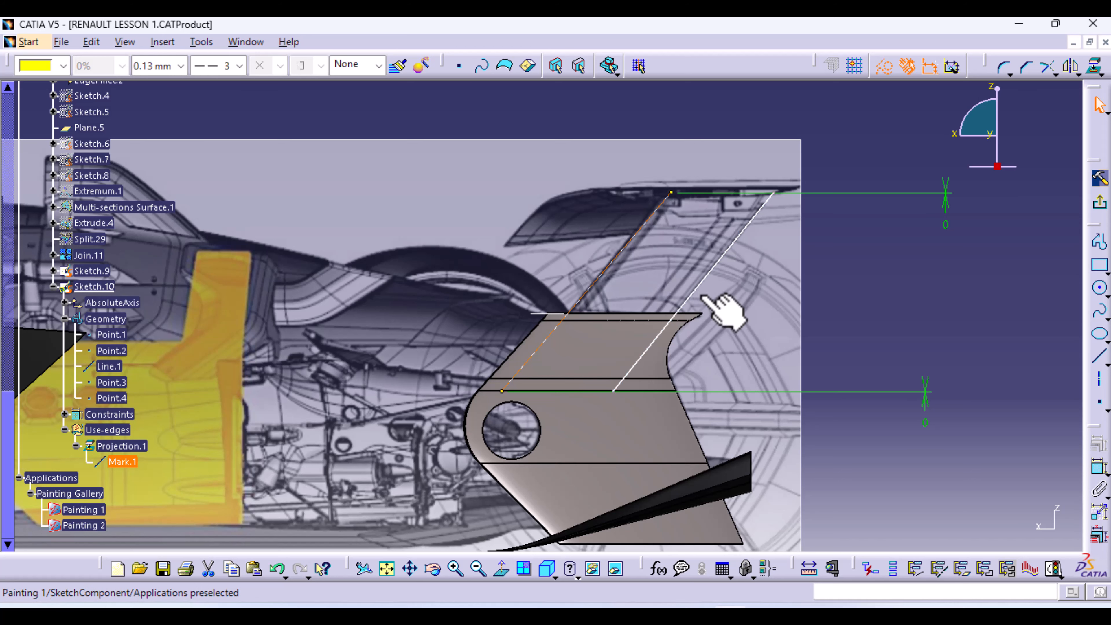
left_click(713, 265, "ctrl")
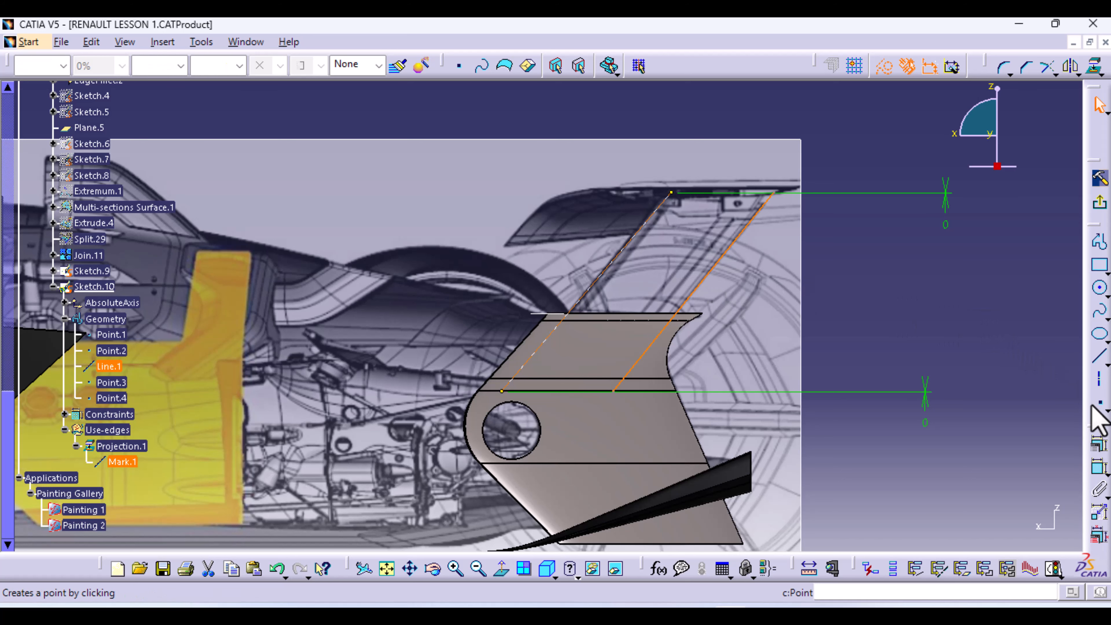
left_click(1100, 444)
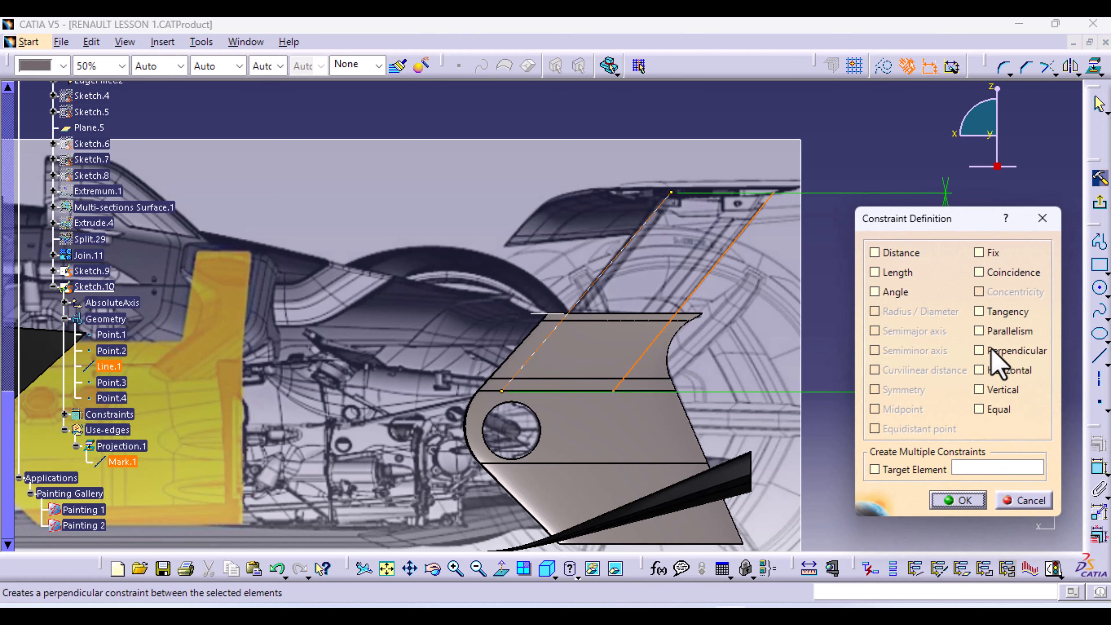
left_click(960, 502)
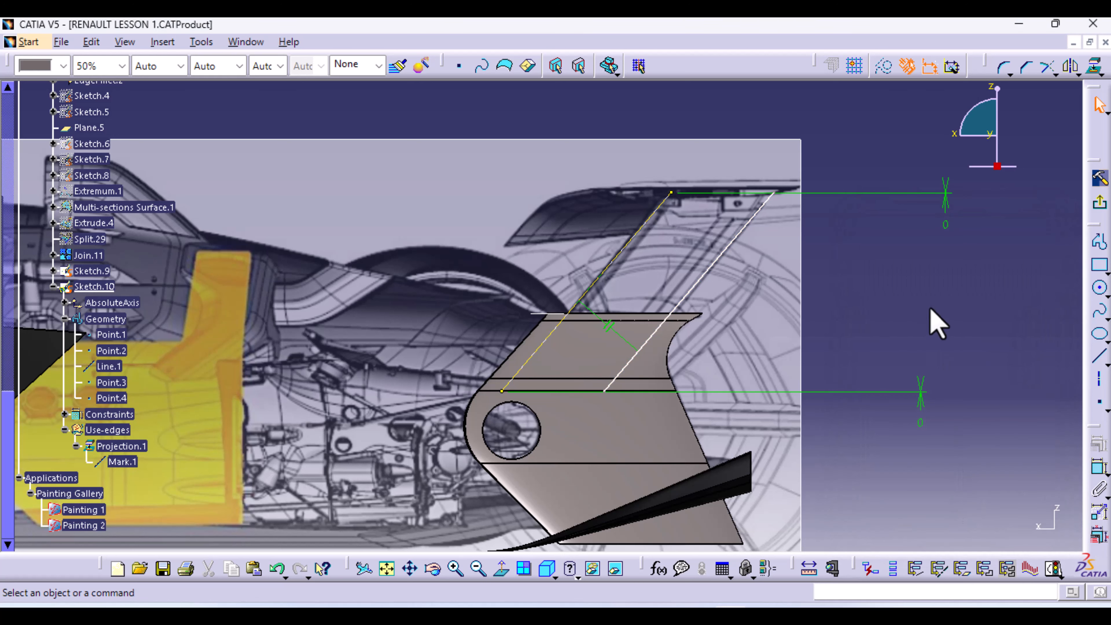
Exit the sketch and create Plane.6 parallel to the XY plane through the white line's upper endpoint
left_click(1100, 205)
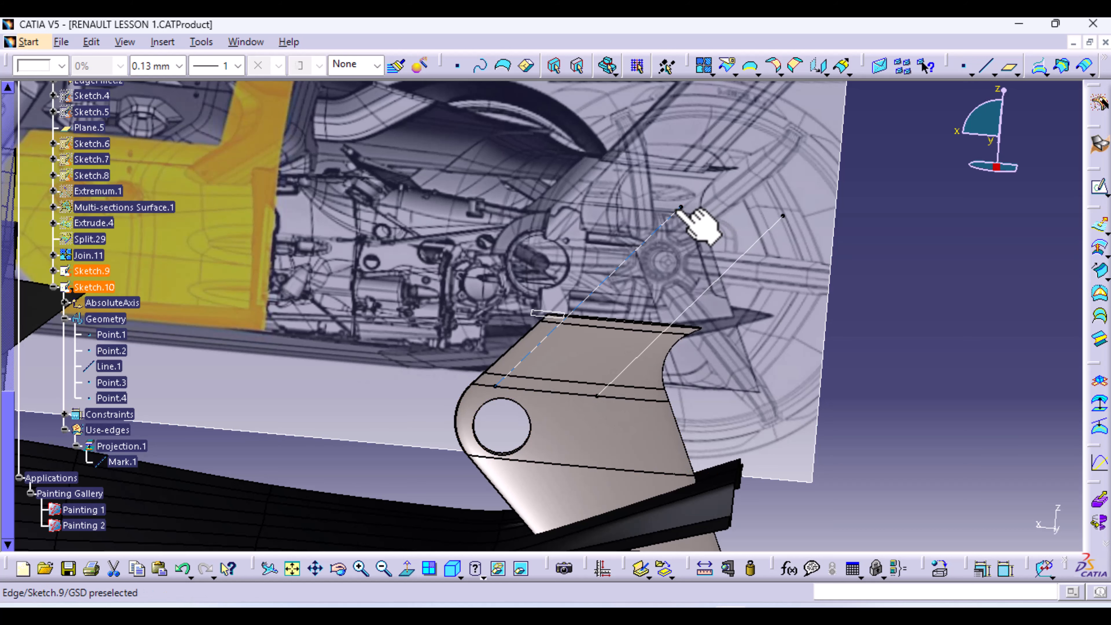
left_click(1010, 69)
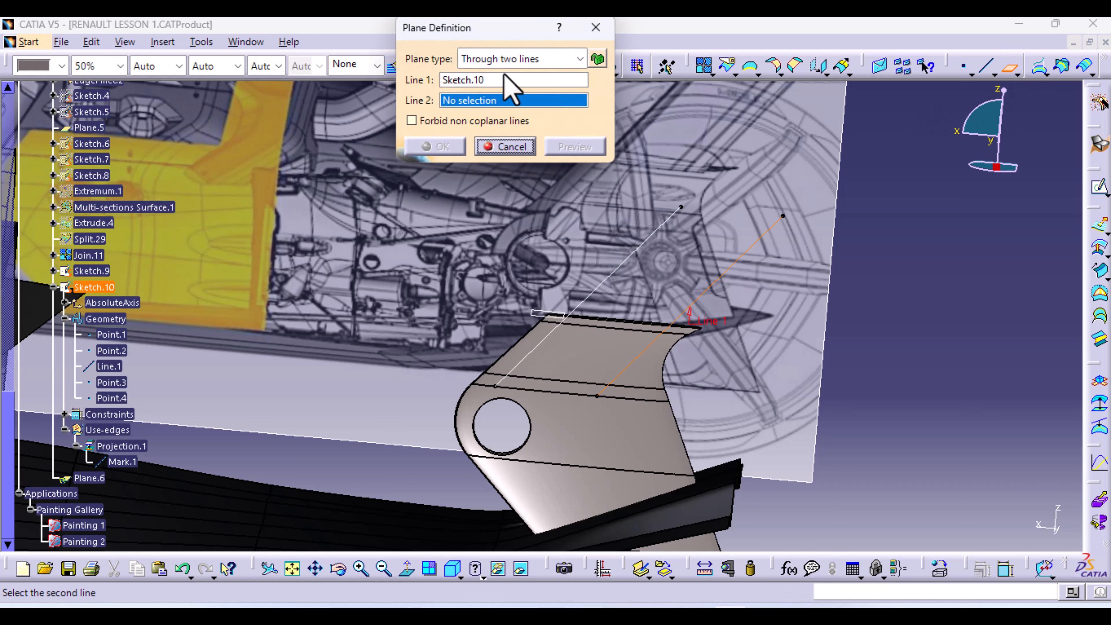
left_click(580, 59)
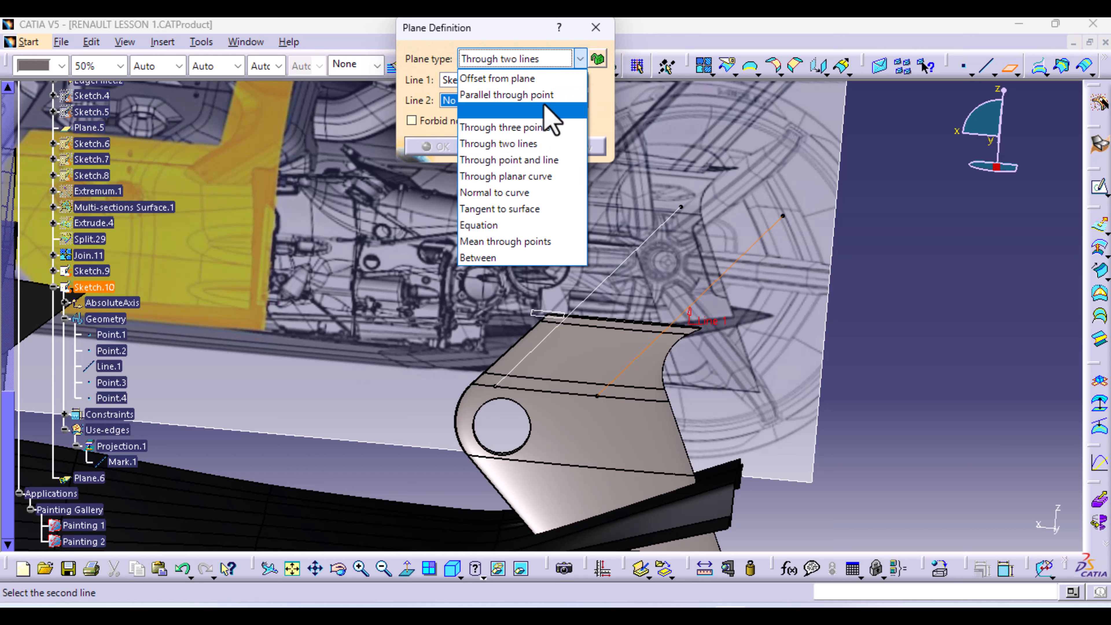
left_click(524, 95)
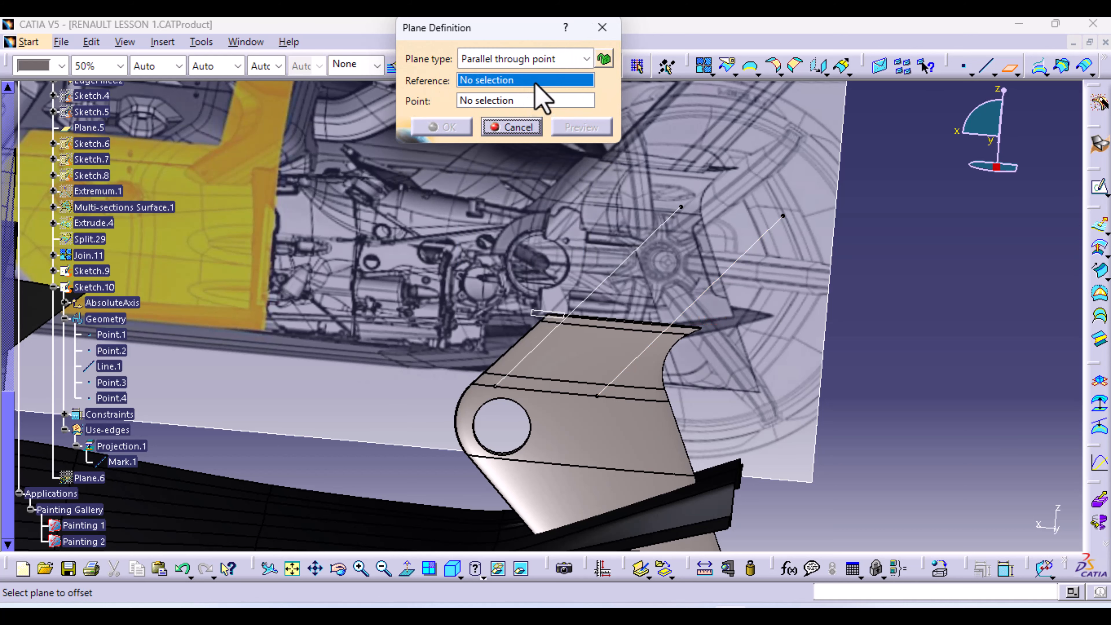
right_click(542, 81)
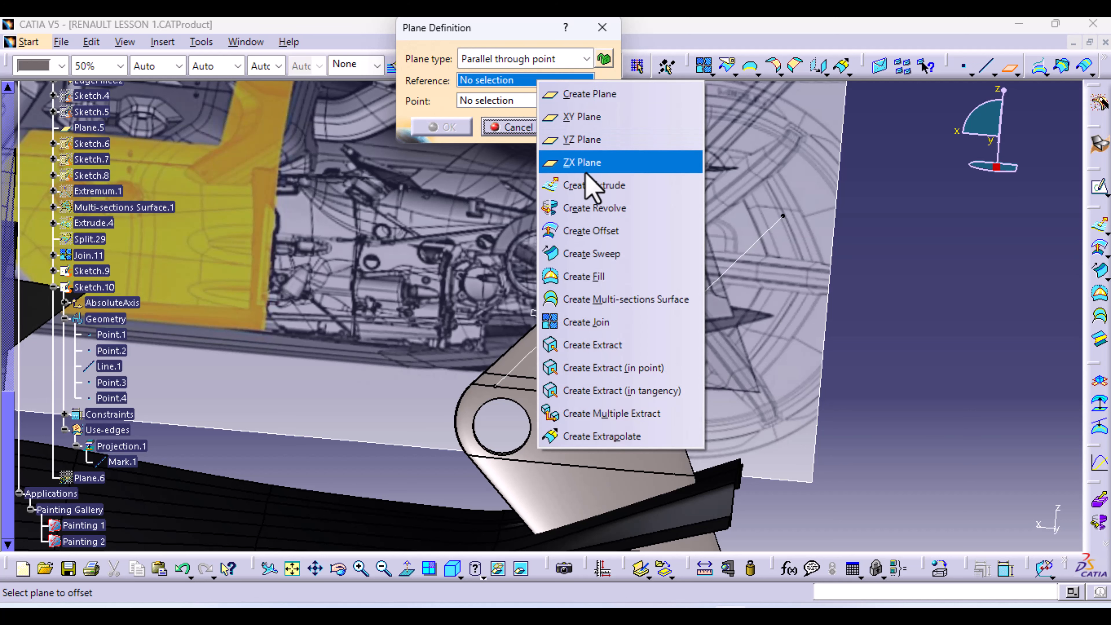
left_click(607, 117)
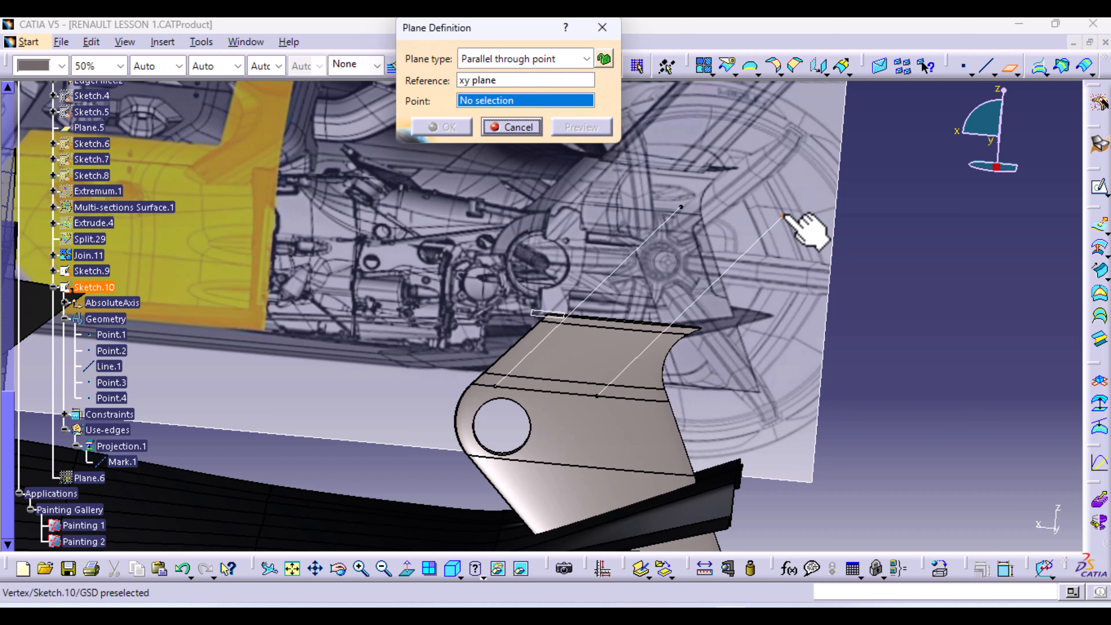
left_click(783, 216)
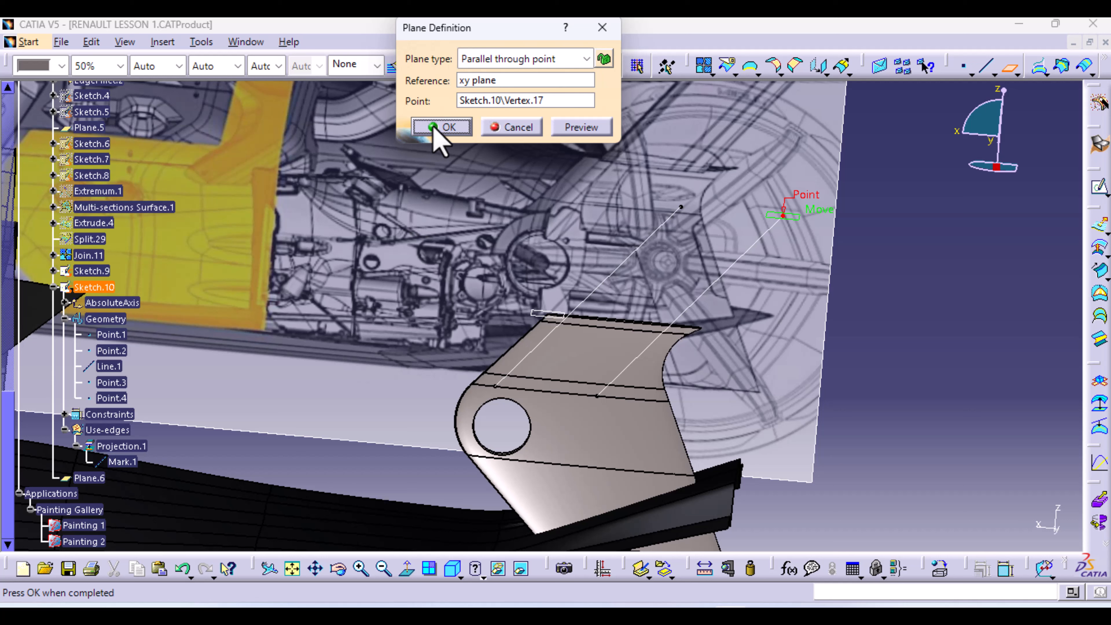
left_click(449, 128)
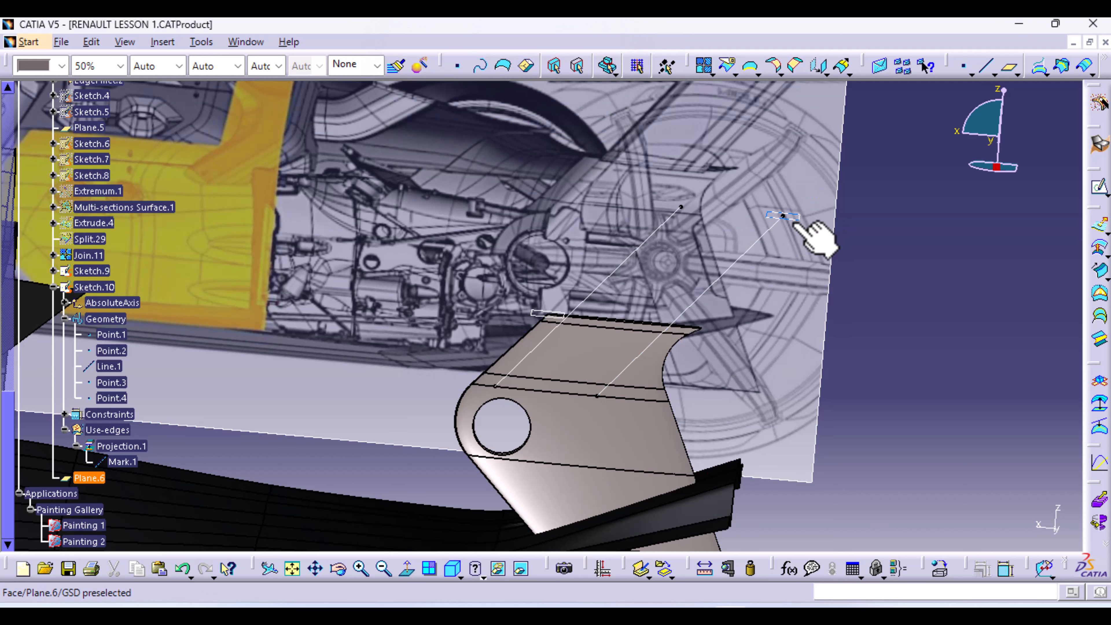
left_click(794, 221)
Open a sketch on Plane.6 and draw a small flat ellipse left of the wing profile
left_click(1099, 192)
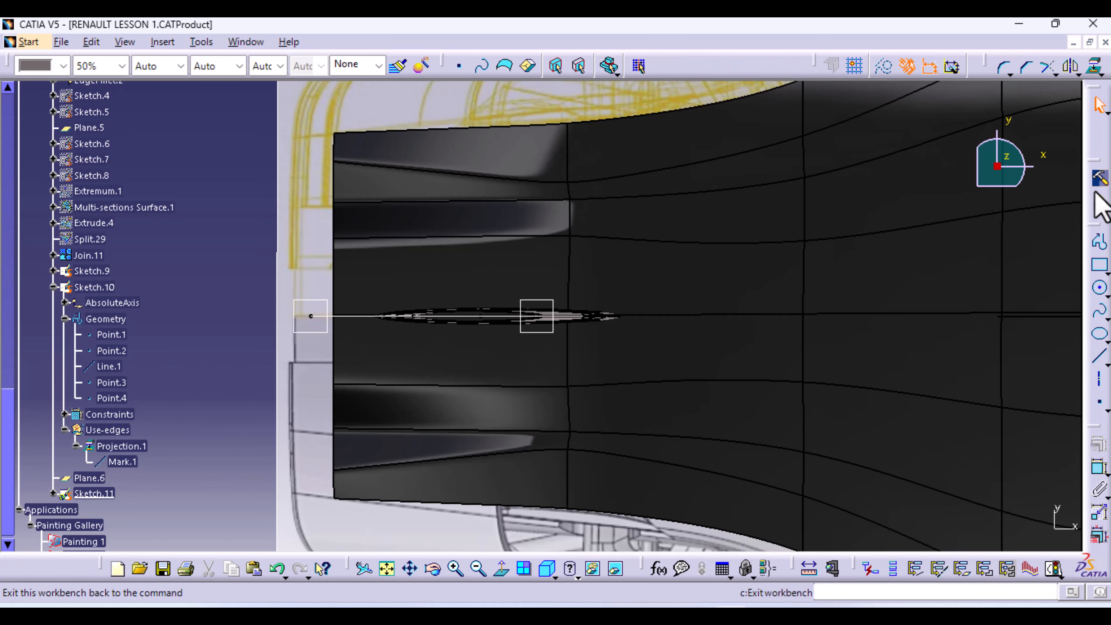
middle_click_drag(499, 391, 636, 334, "ctrl")
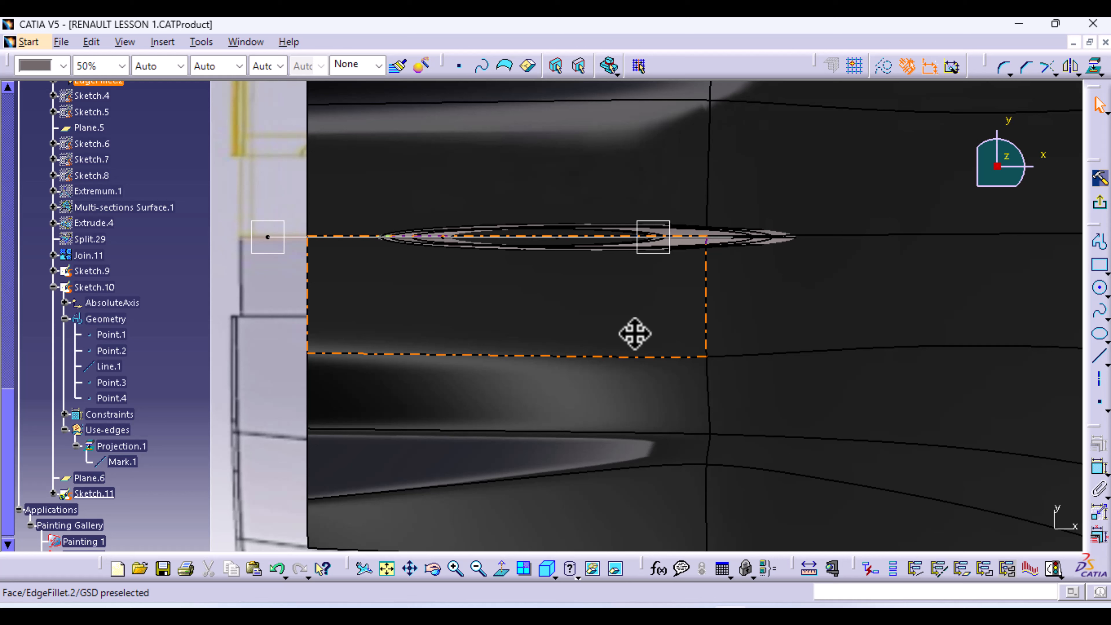
left_click(1101, 336)
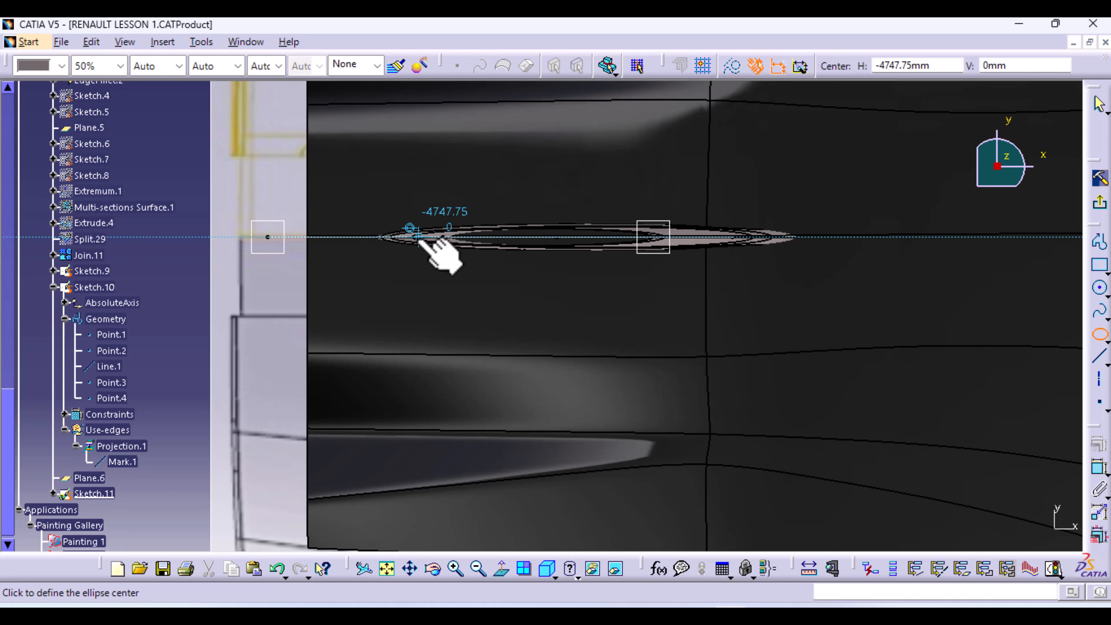
left_click(359, 236)
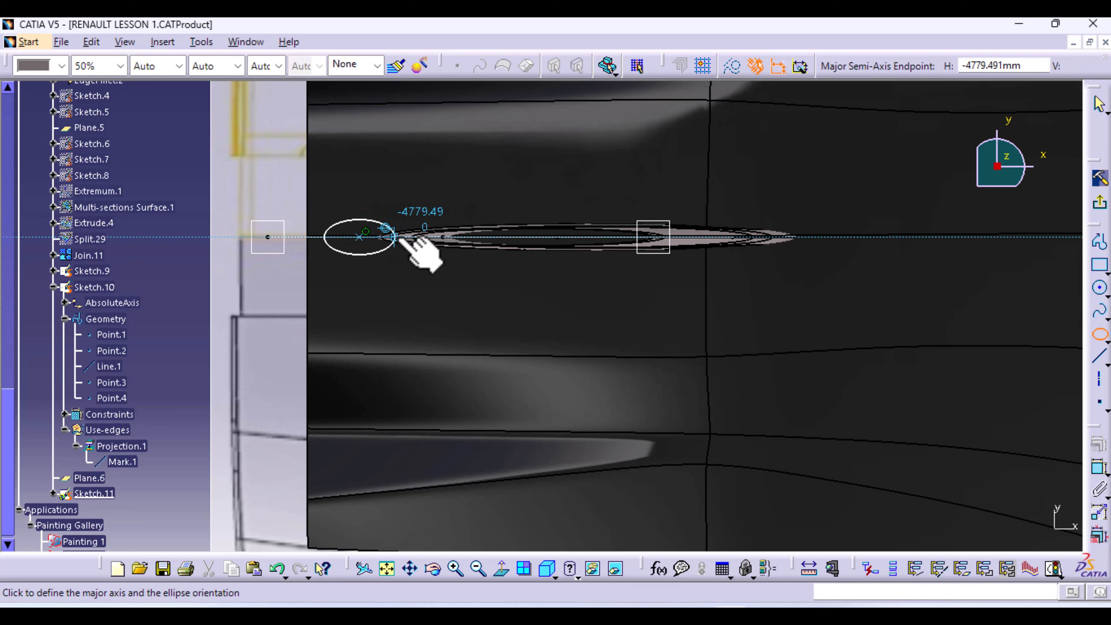
left_click(391, 236)
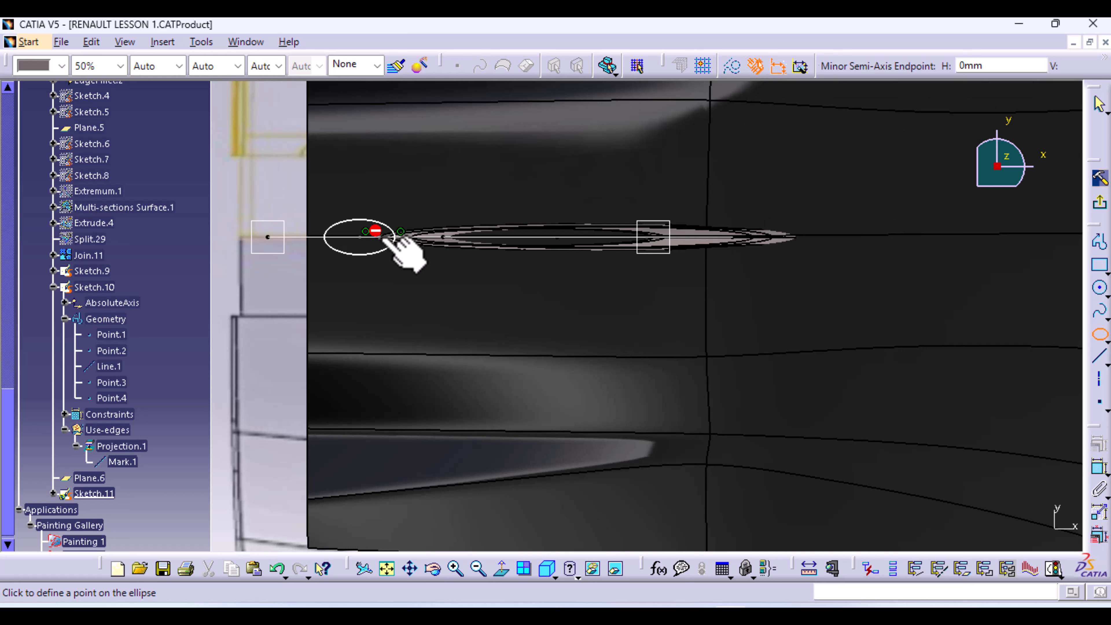
left_click(355, 234)
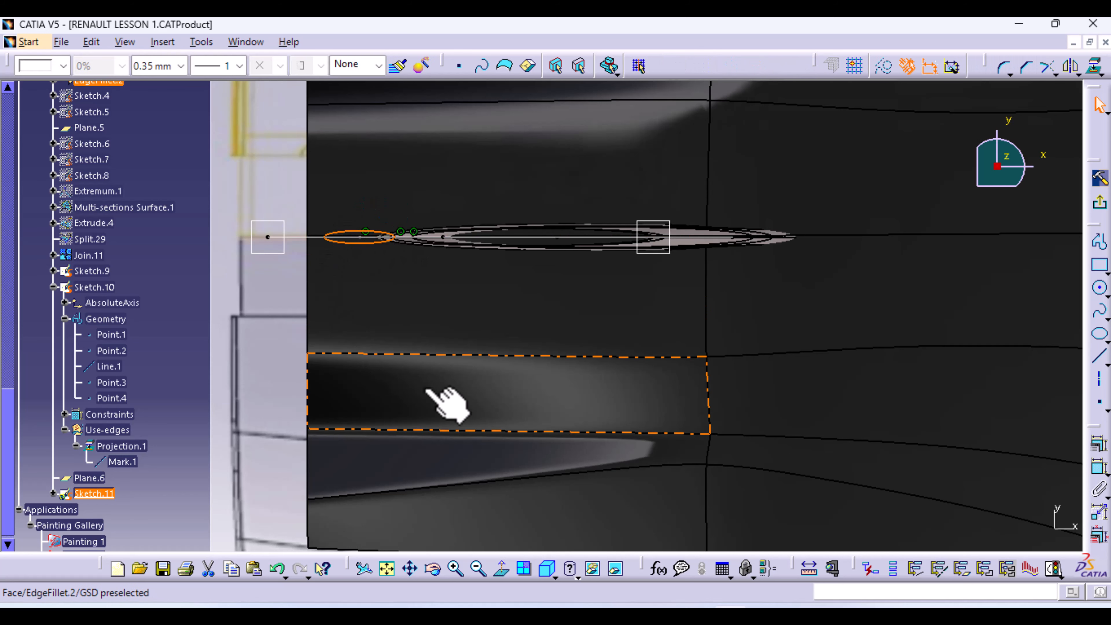
mouse_move(385, 385)
middle_mouse_down()
mouse_move(355, 390)
mouse_move(355, 291)
mouse_move(362, 309)
mouse_move(533, 426)
mouse_move(509, 403)
middle_mouse_up()
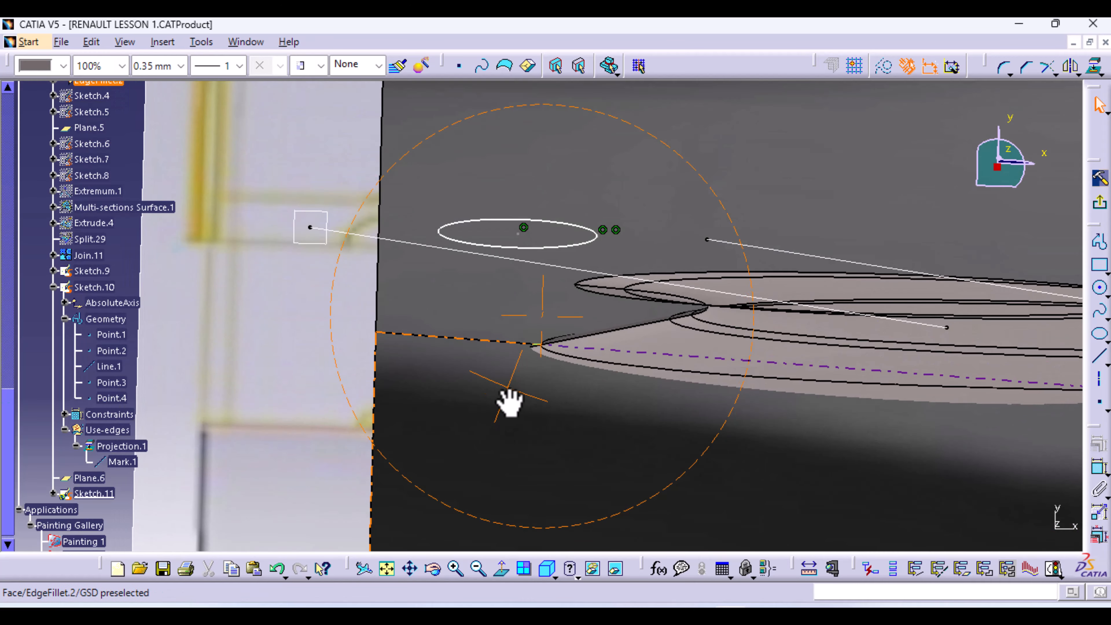
Try a 143.043 dimension on the ellipse, then undo it
left_click(1098, 467)
left_click(596, 239)
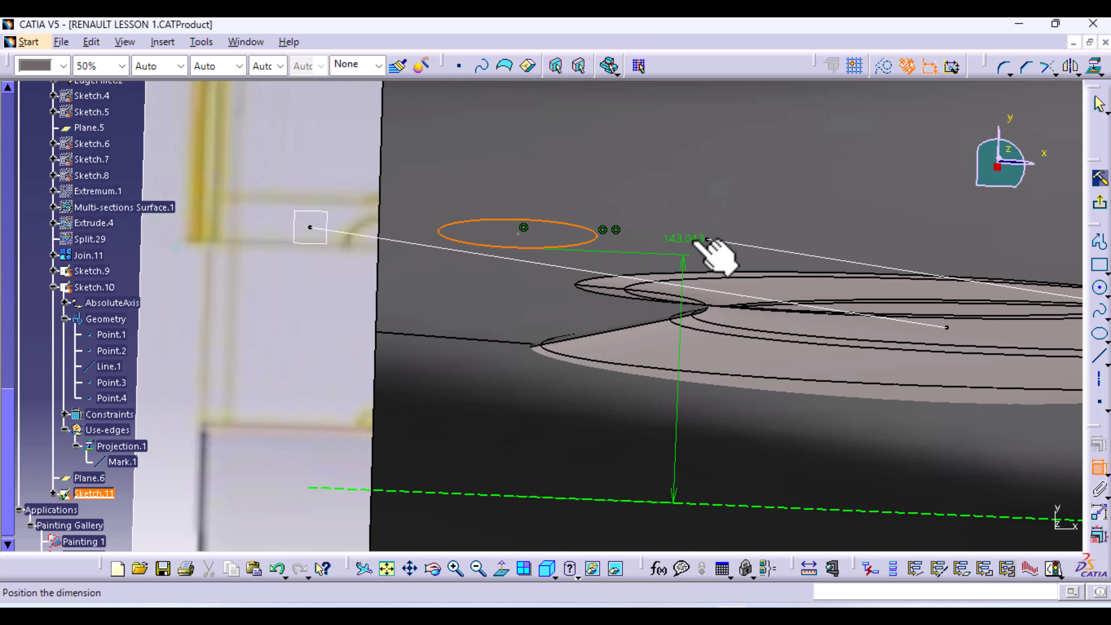
left_click(711, 241)
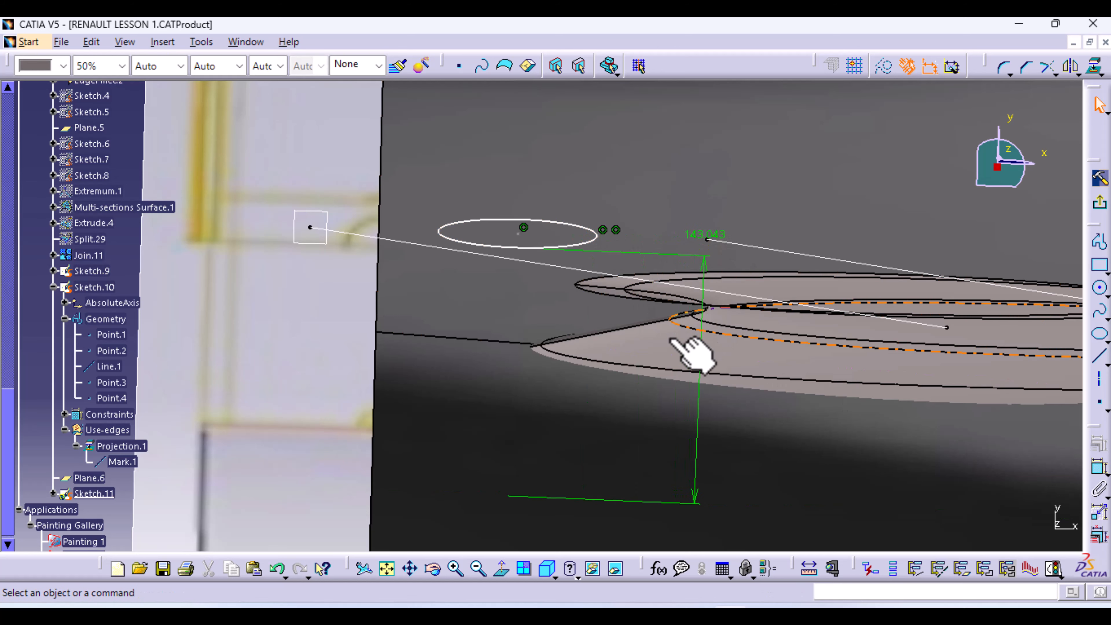
left_click(277, 568)
middle_click_drag(740, 163, 736, 235, "ctrl")
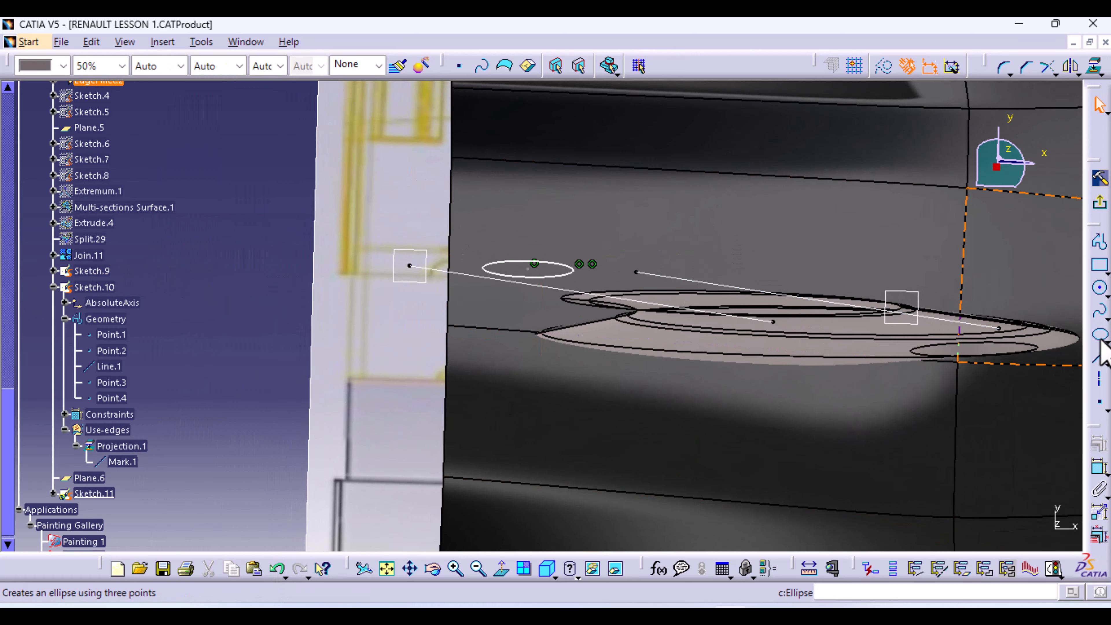
Make the ellipse coincident with the guide line
left_click(1098, 466)
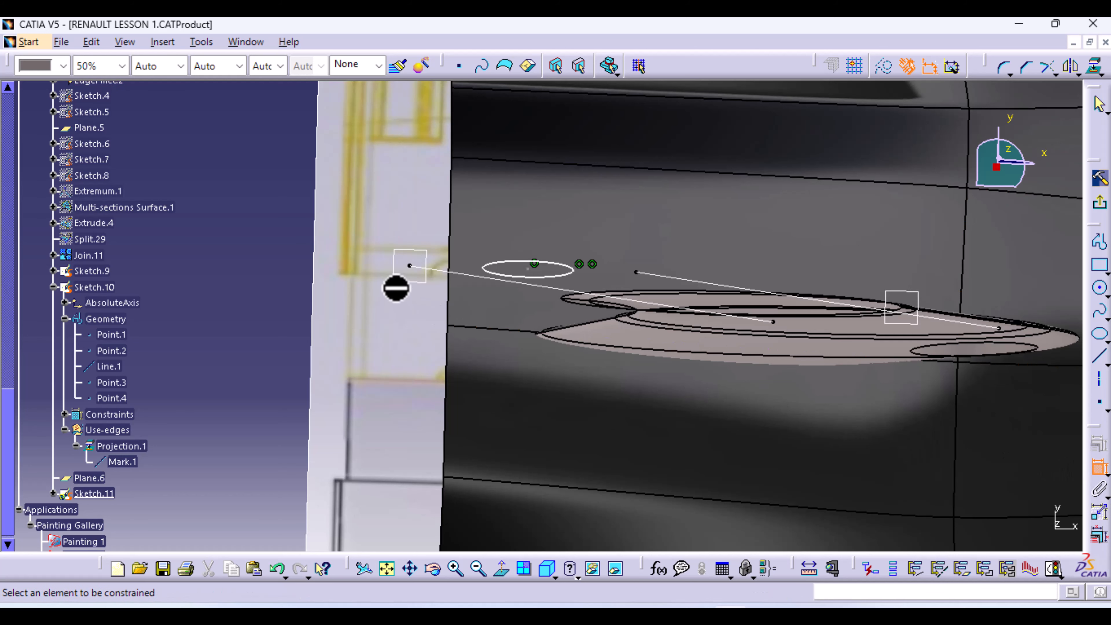
left_click(574, 269)
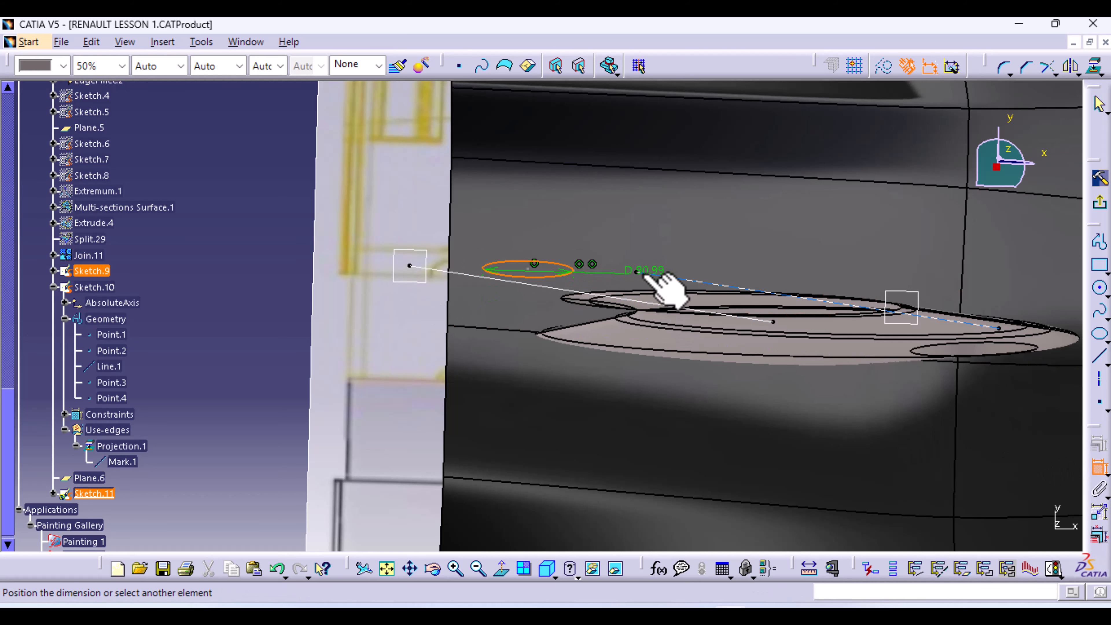
right_click(614, 207)
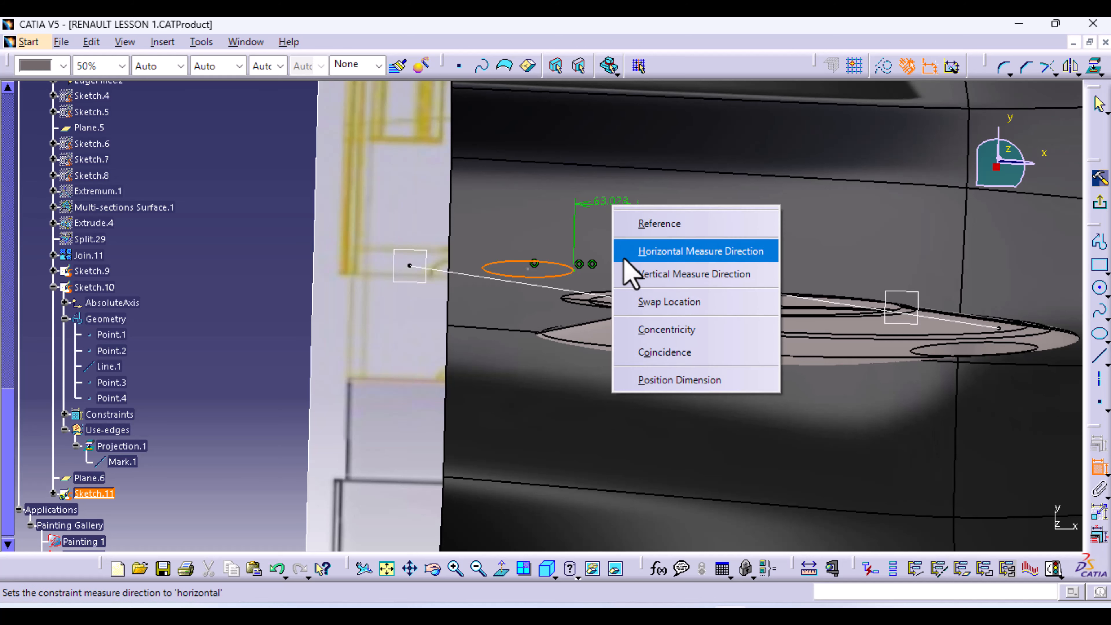
left_click(665, 353)
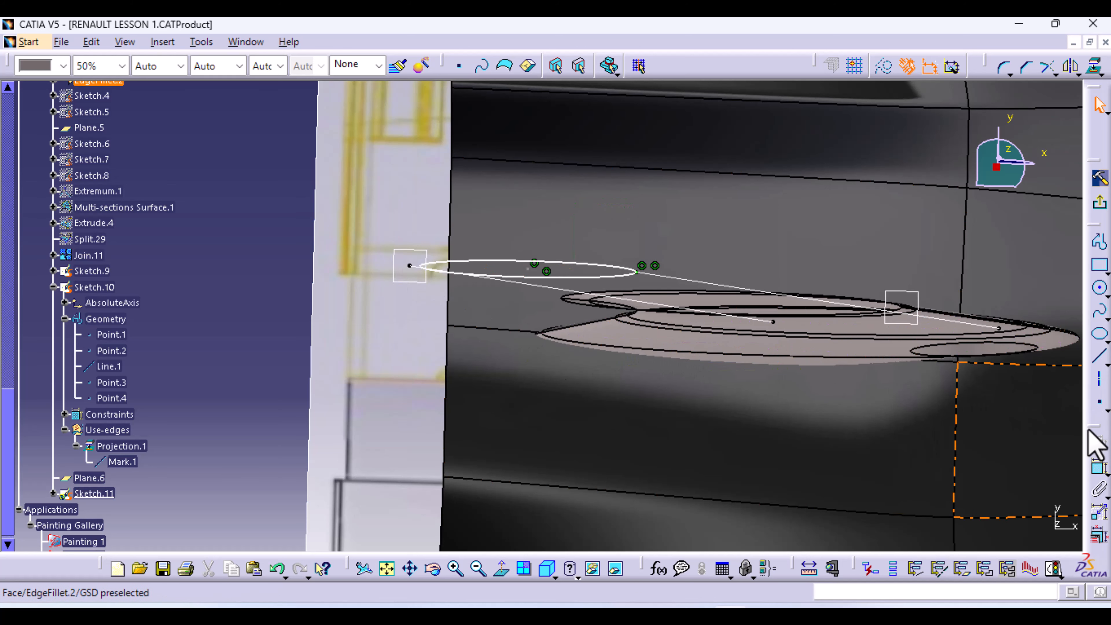
Make the ellipse coincide with Sketch.10's end vertex and rotate the view to check it
left_click(1099, 467)
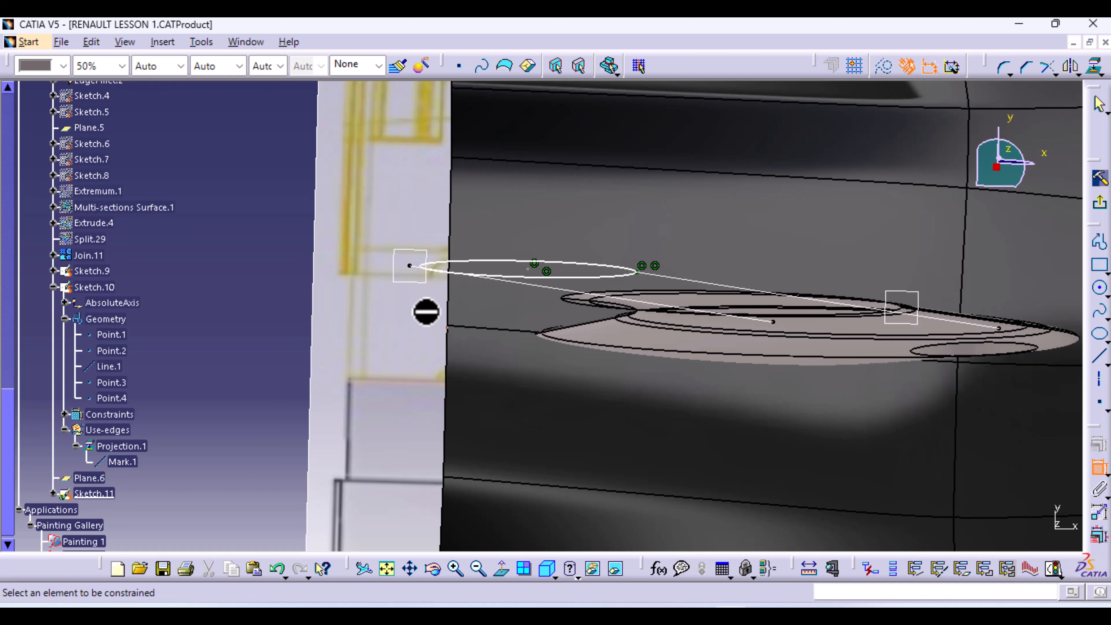
left_click(410, 265)
left_click(461, 261)
right_click(473, 230)
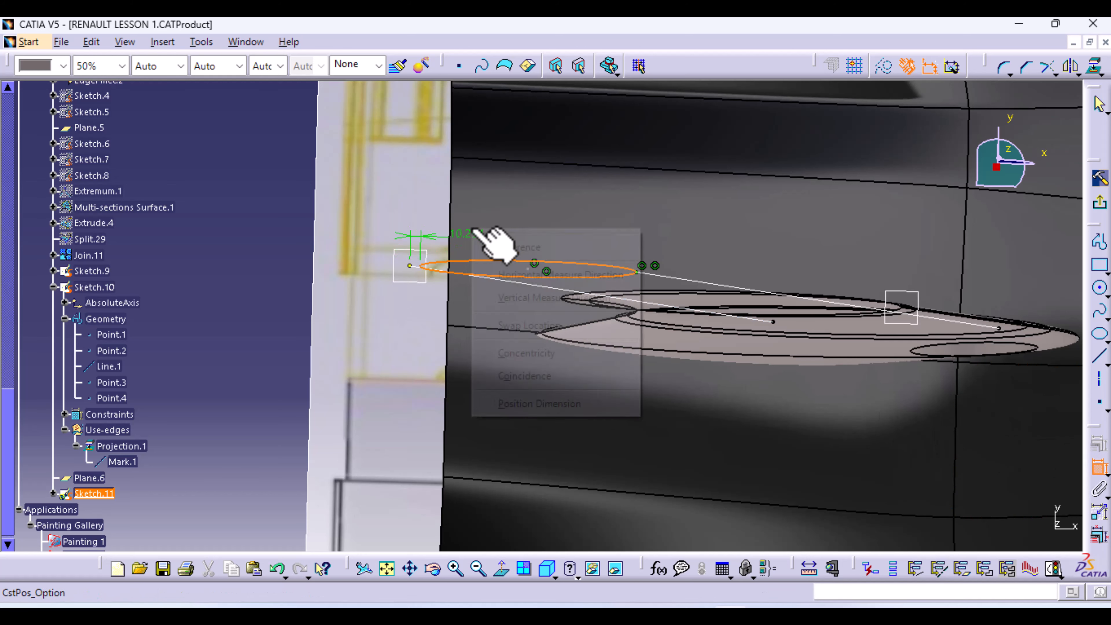
left_click(537, 377)
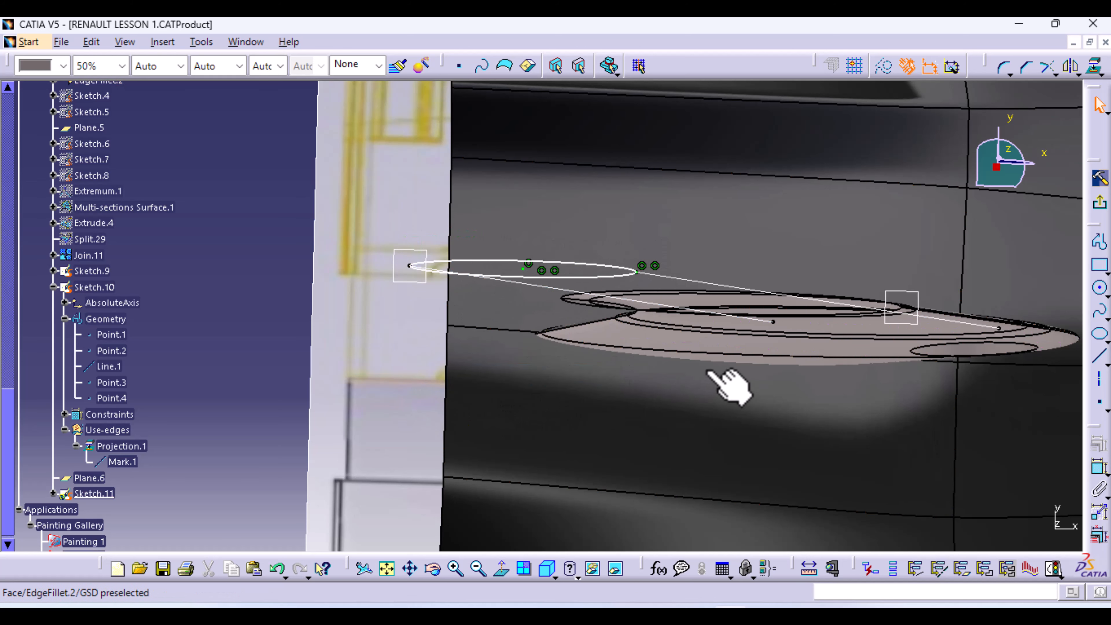
middle_click_drag(442, 417, 536, 412)
middle_click_drag(291, 350, 575, 347)
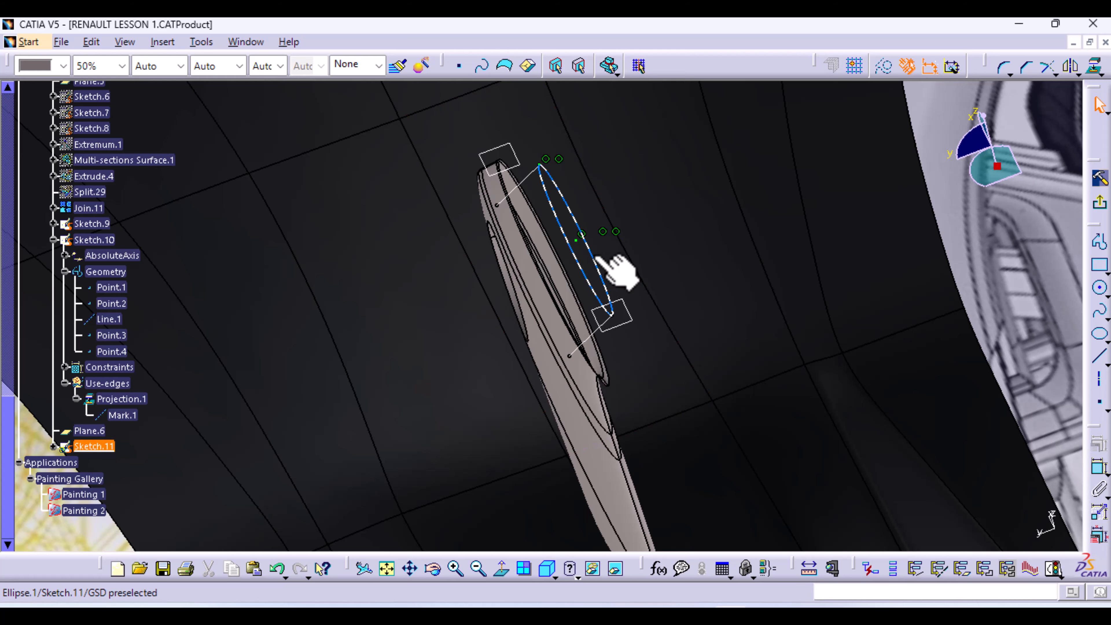
Exit the sketcher and hide all volumes in the model
left_click(1100, 179)
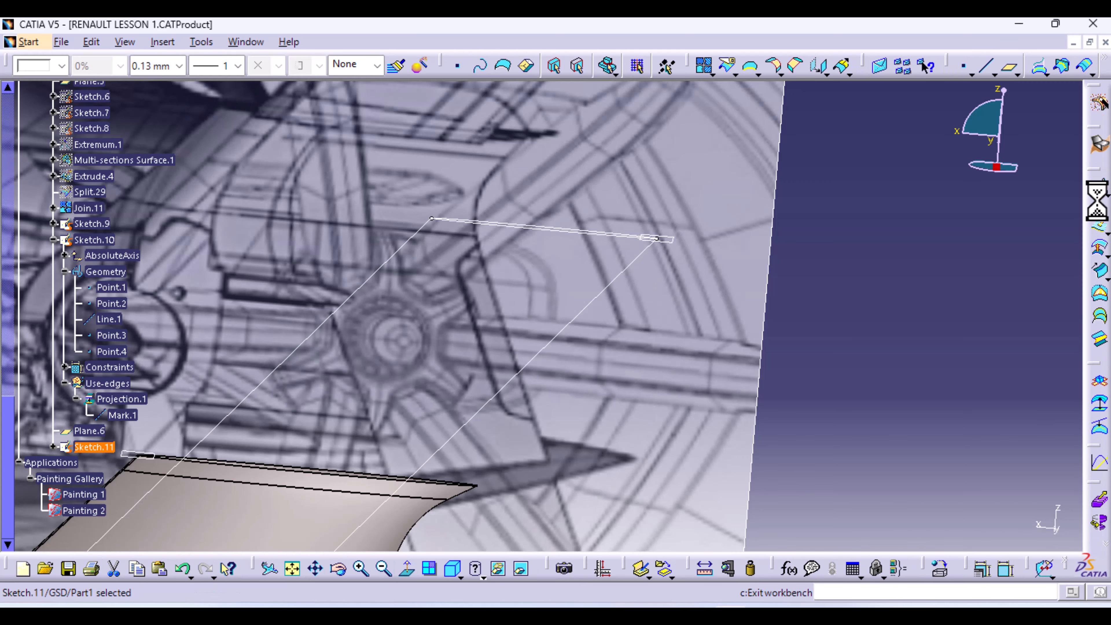
middle_click_drag(764, 230, 772, 304)
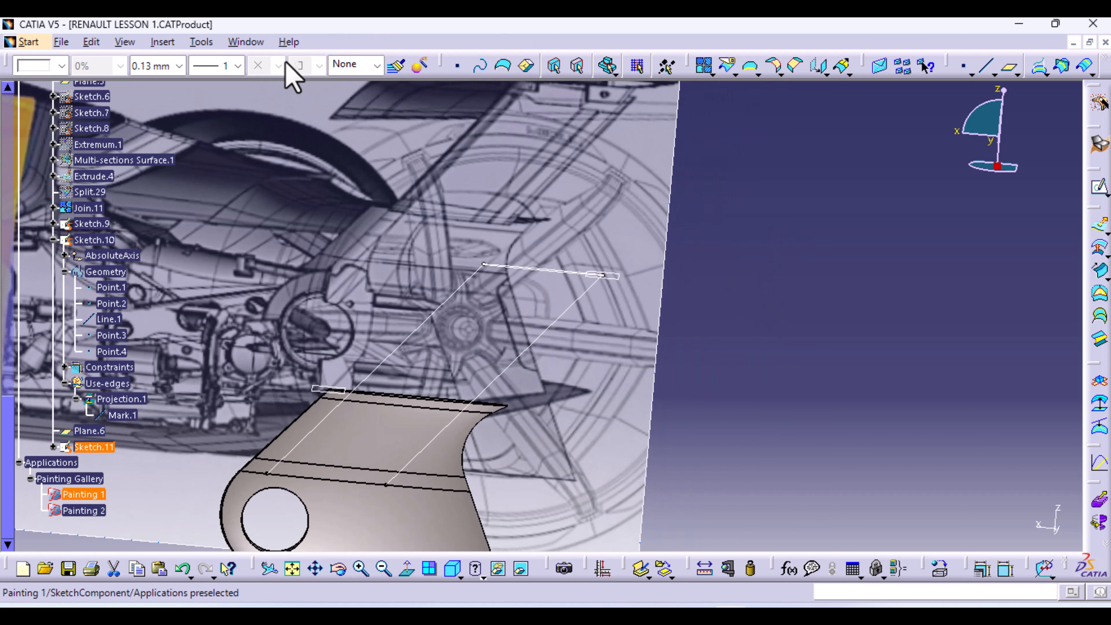
left_click(202, 42)
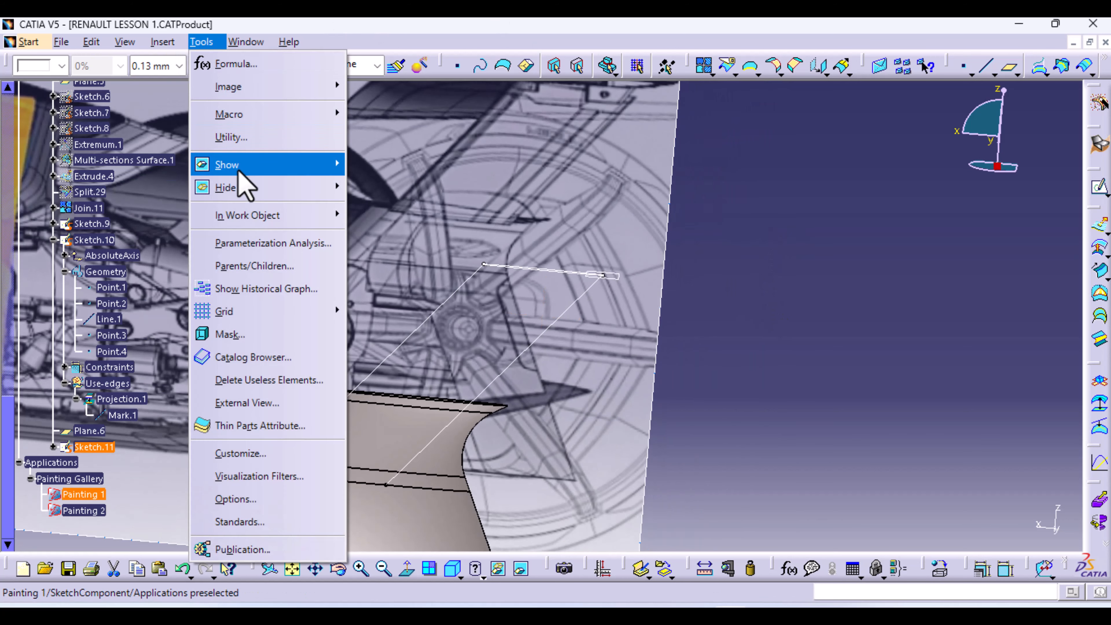
mouse_move(310, 188)
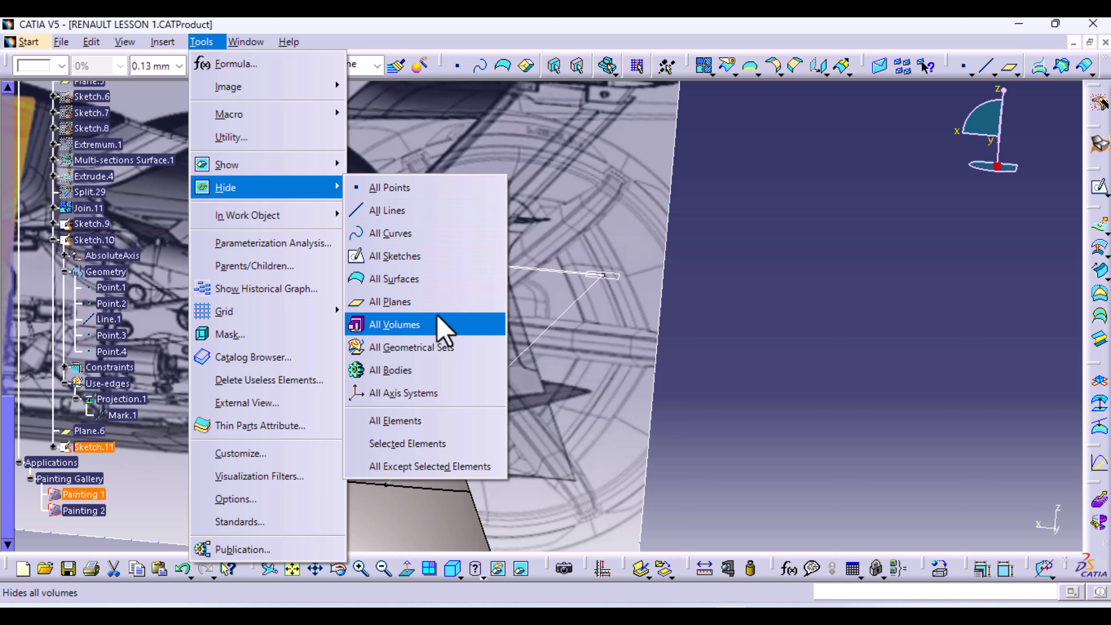
left_click(440, 325)
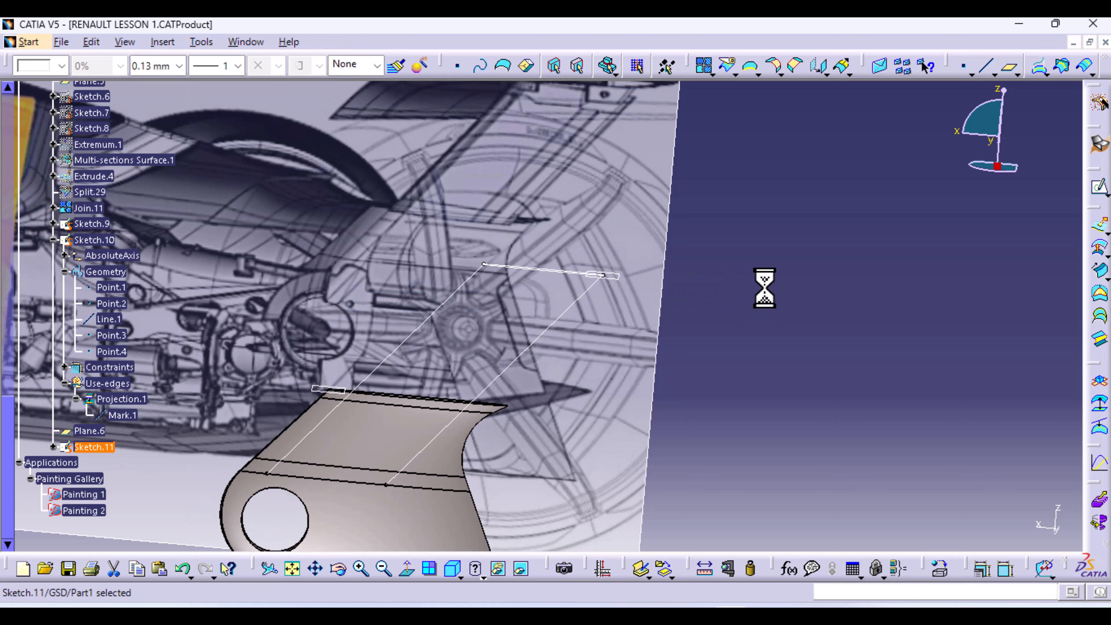
middle_click_drag(762, 284, 814, 267, "ctrl")
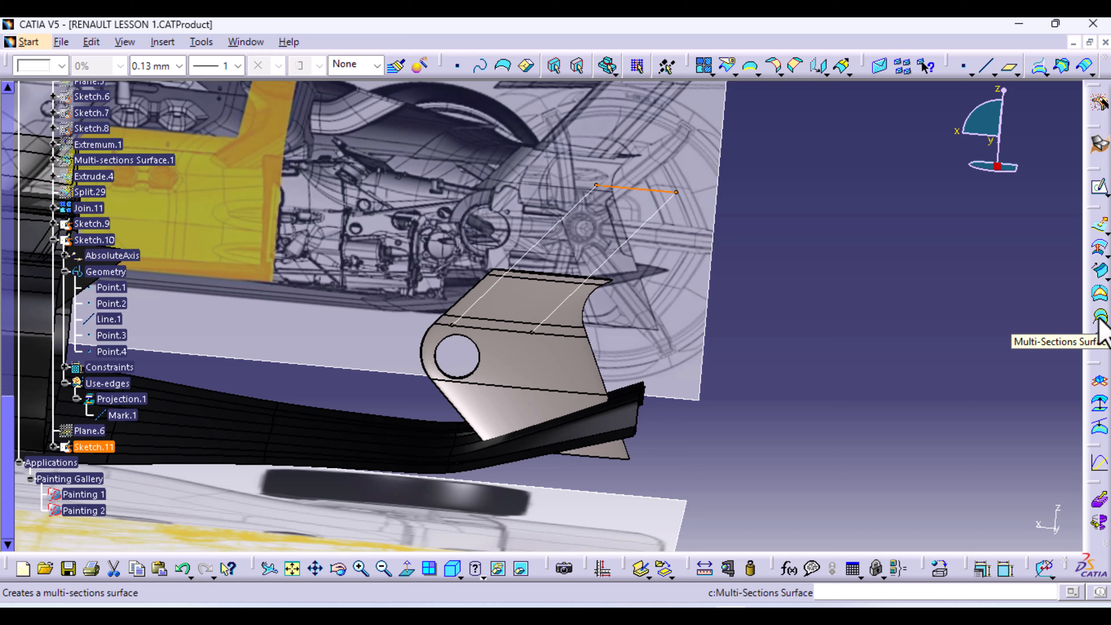
Preview a multi-sections surface from Sketch.11 with Sketch.9 and Sketch.10 as guides
left_click(1100, 318)
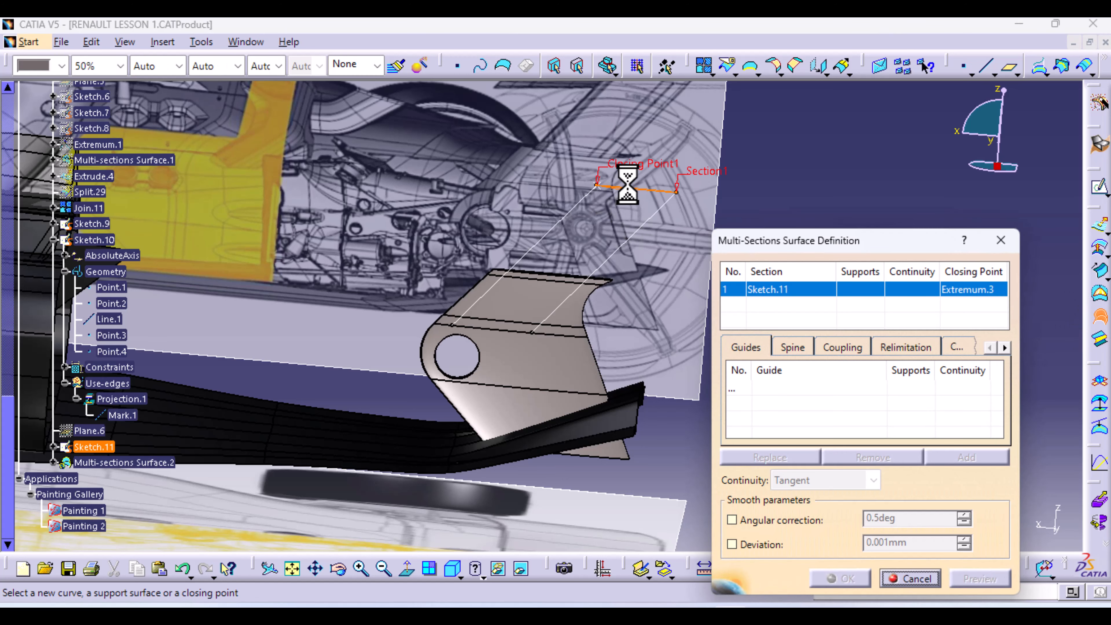
left_click(740, 387)
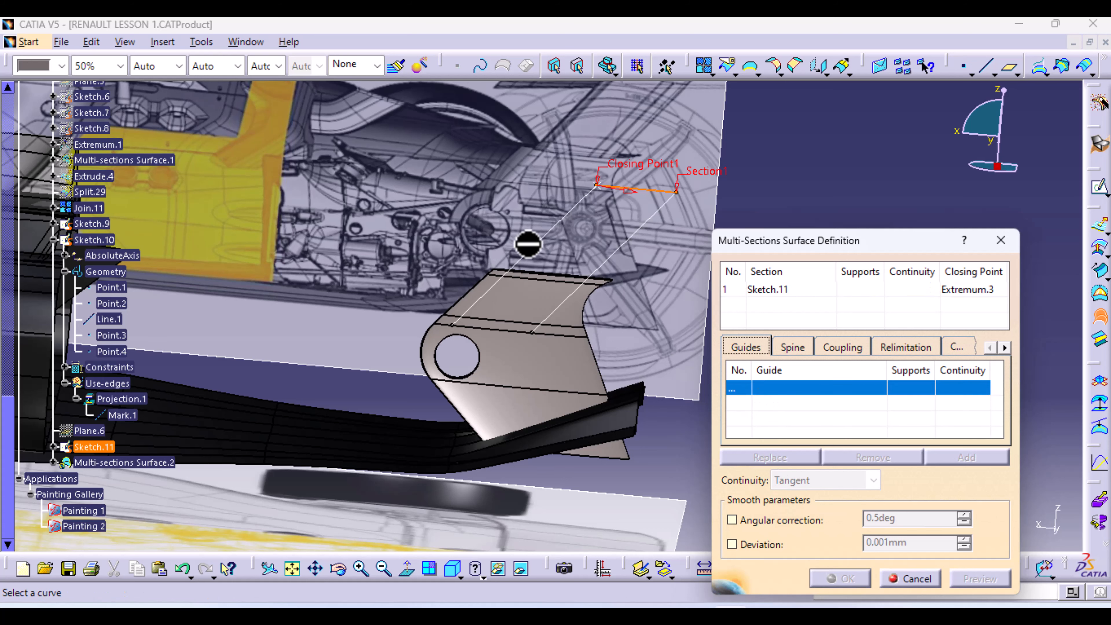
left_click(536, 243)
left_click(605, 261)
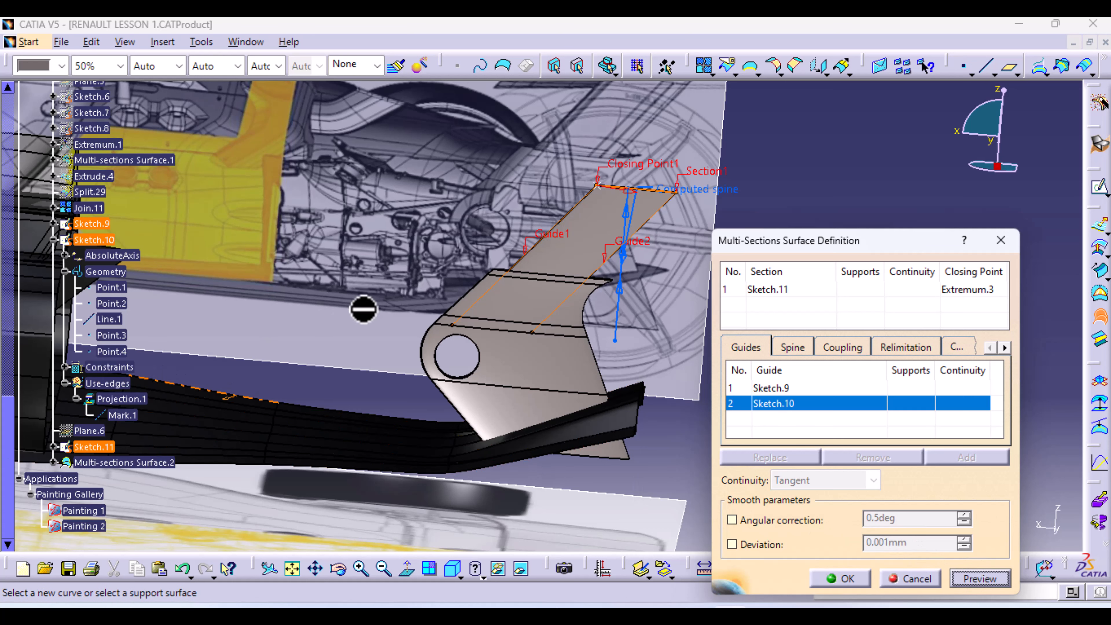
middle_click_drag(646, 321, 449, 310)
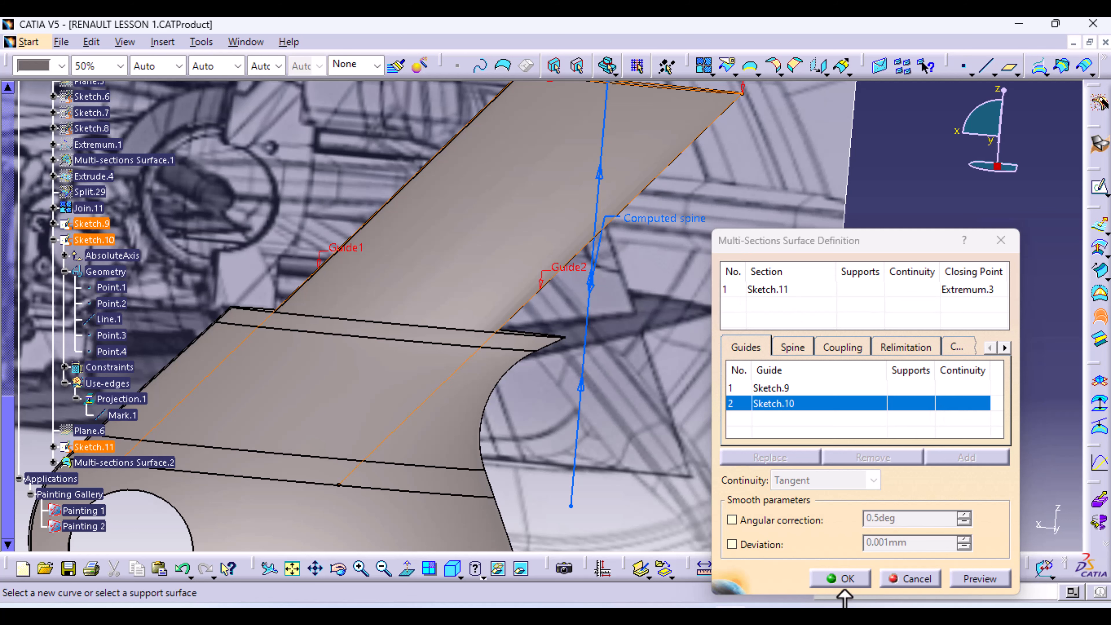
Confirm Multi-sections Surface.2 and pan, zoom and rotate to inspect the thin wing
left_click(842, 578)
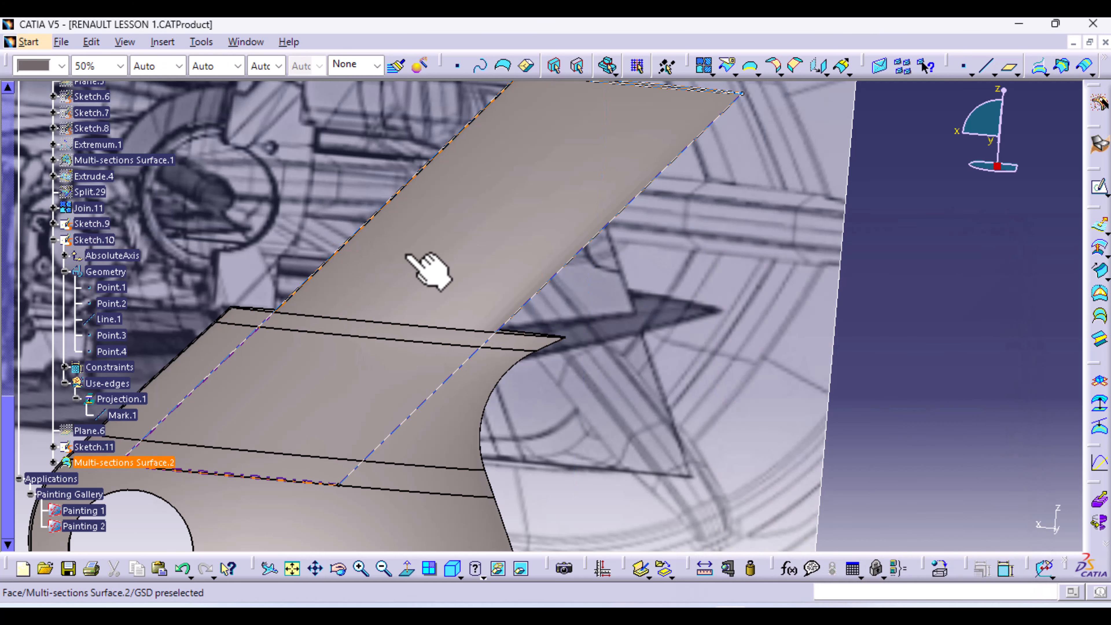
mouse_move(492, 196)
middle_mouse_down()
mouse_move(479, 291)
mouse_move(537, 311)
middle_mouse_up()
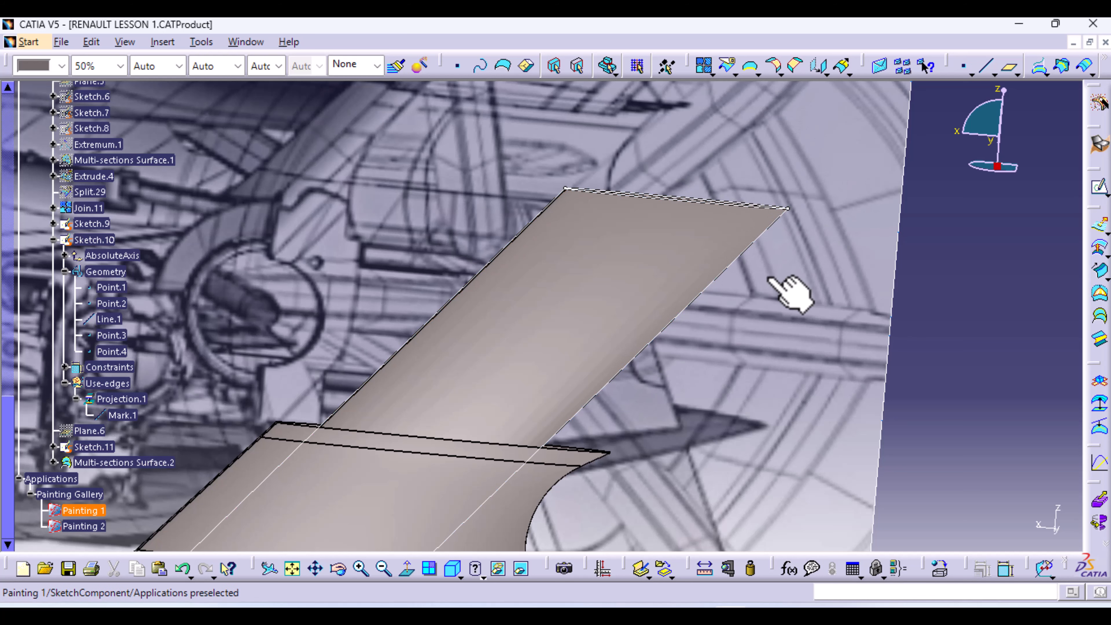
mouse_move(796, 307)
middle_mouse_down()
mouse_move(831, 318)
mouse_move(806, 417)
mouse_move(607, 471)
mouse_move(580, 429)
mouse_move(404, 528)
mouse_move(417, 492)
mouse_move(657, 480)
mouse_move(625, 377)
middle_mouse_up()
middle_click_drag(610, 287, 609, 228)
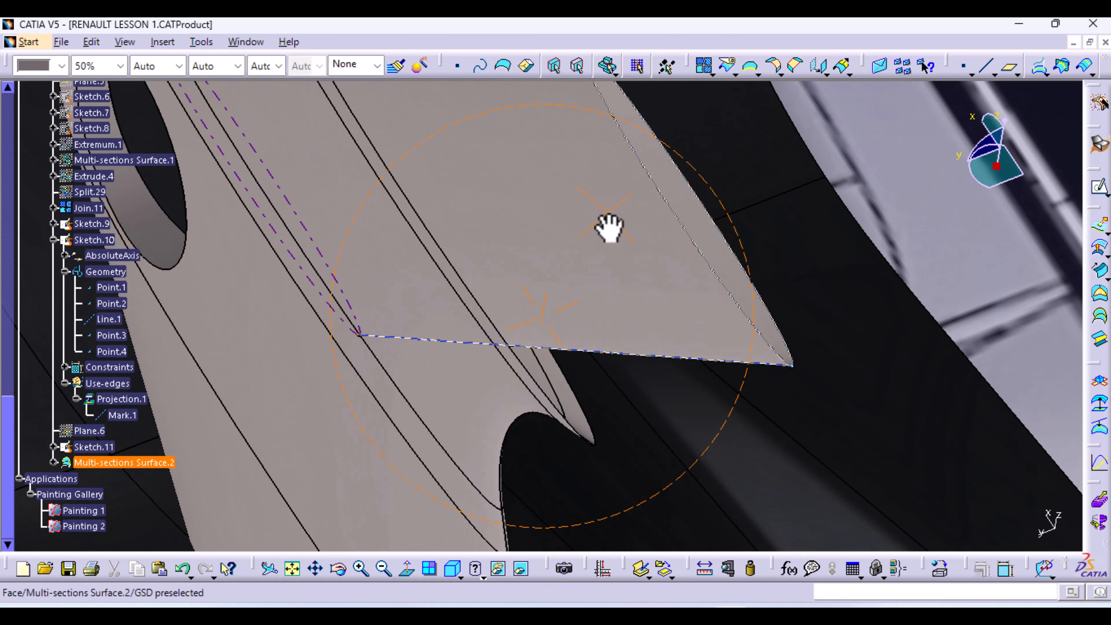
Colour Multi-sections Surface.2 yellow and rotate the view to check it
left_click(609, 246)
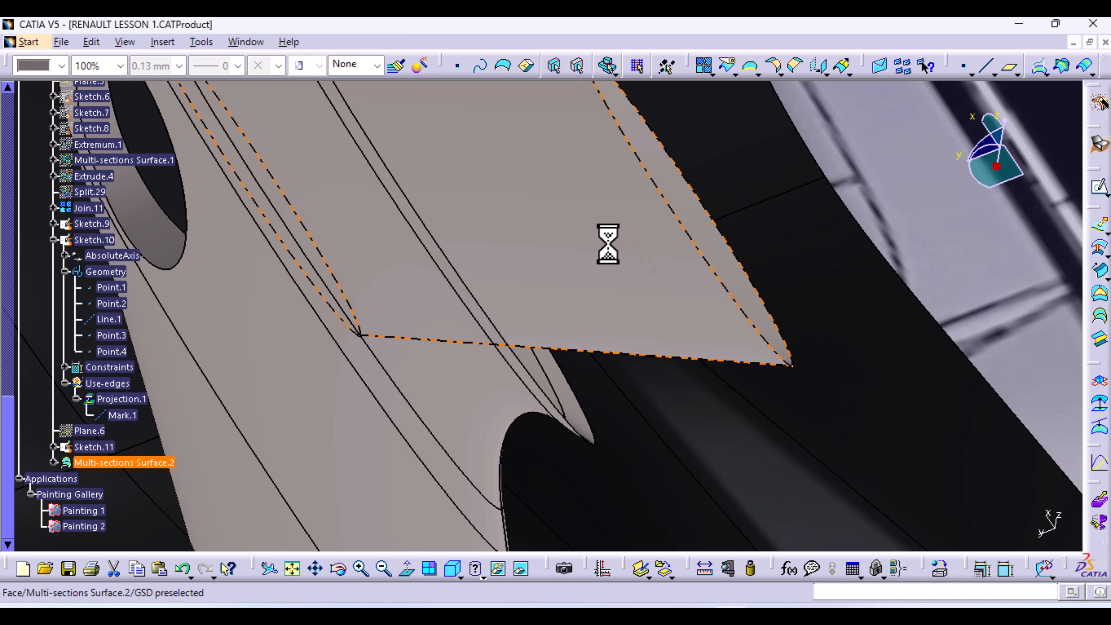
left_click(62, 66)
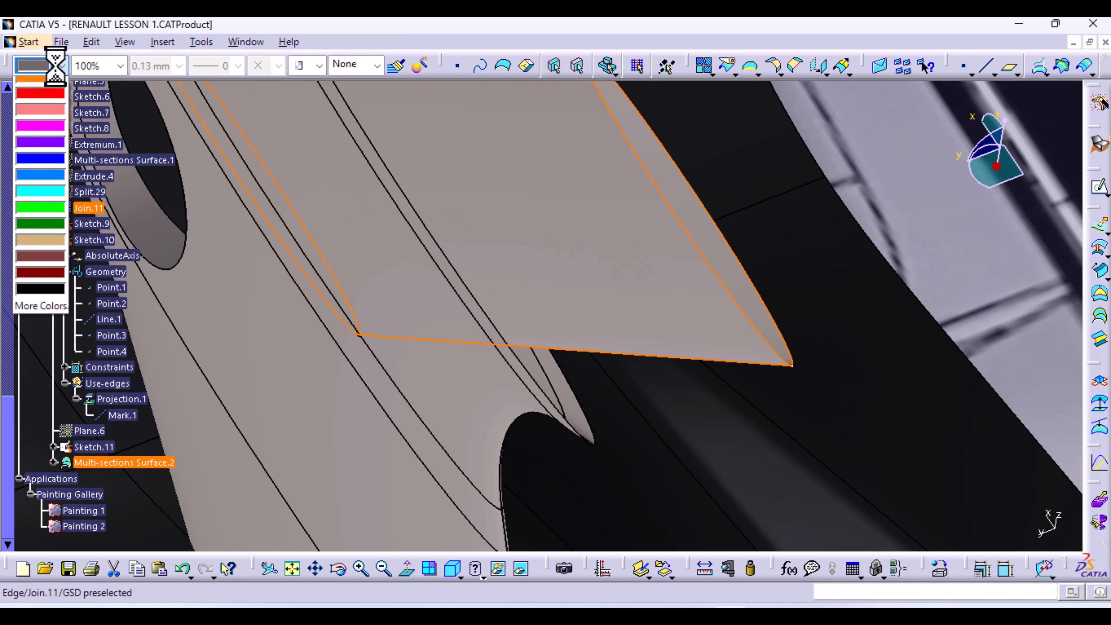
left_click(50, 185)
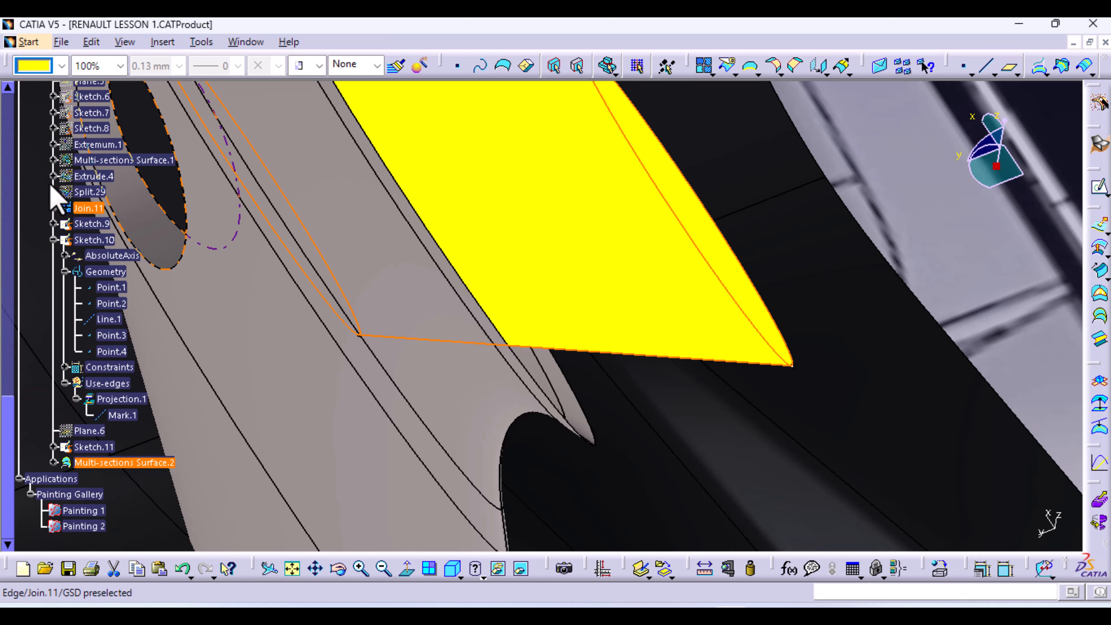
left_click(757, 397)
middle_click_drag(786, 271, 701, 572)
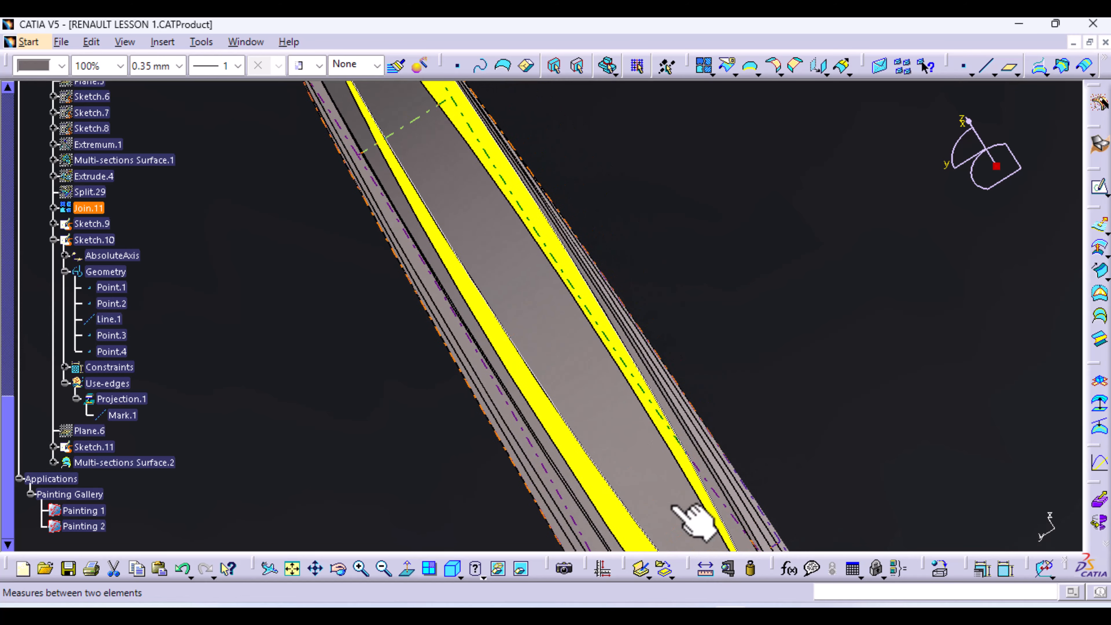
Zoom out from the wing and hide all sketches
scroll(590, 377, "down", 1)
middle_click_drag(589, 376, 693, 624)
middle_click_drag(767, 295, 708, 324)
left_click(201, 42)
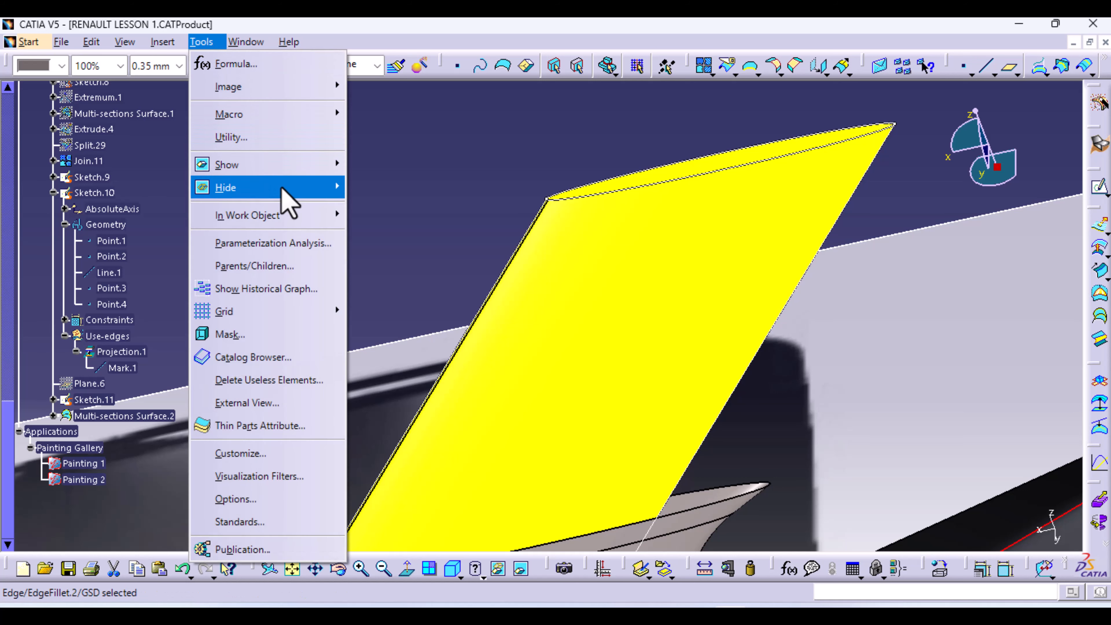
mouse_move(287, 188)
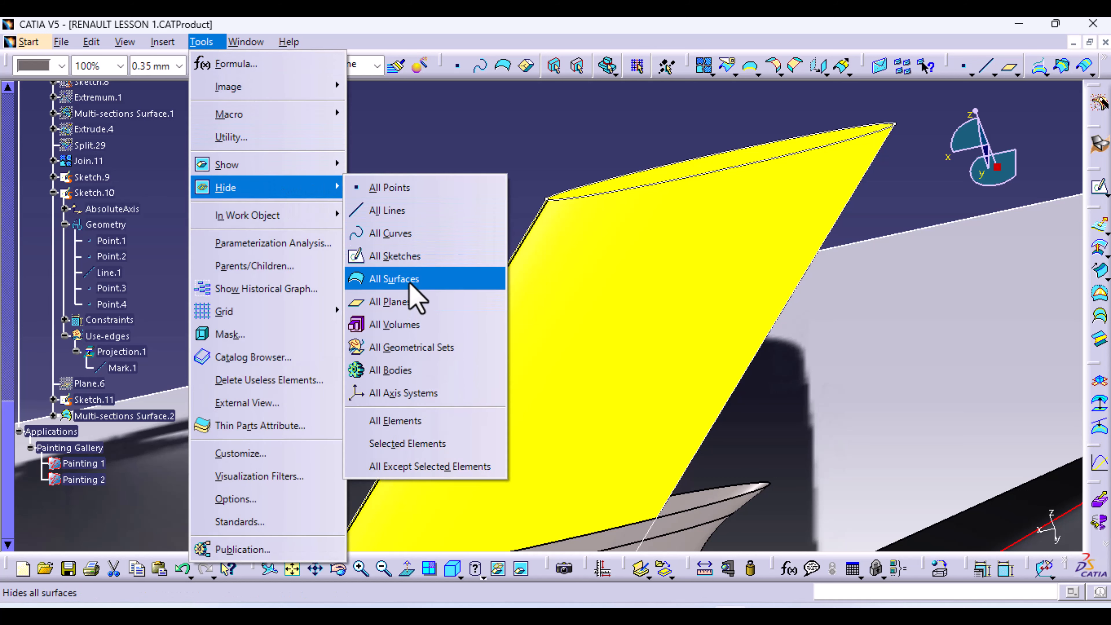
left_click(394, 256)
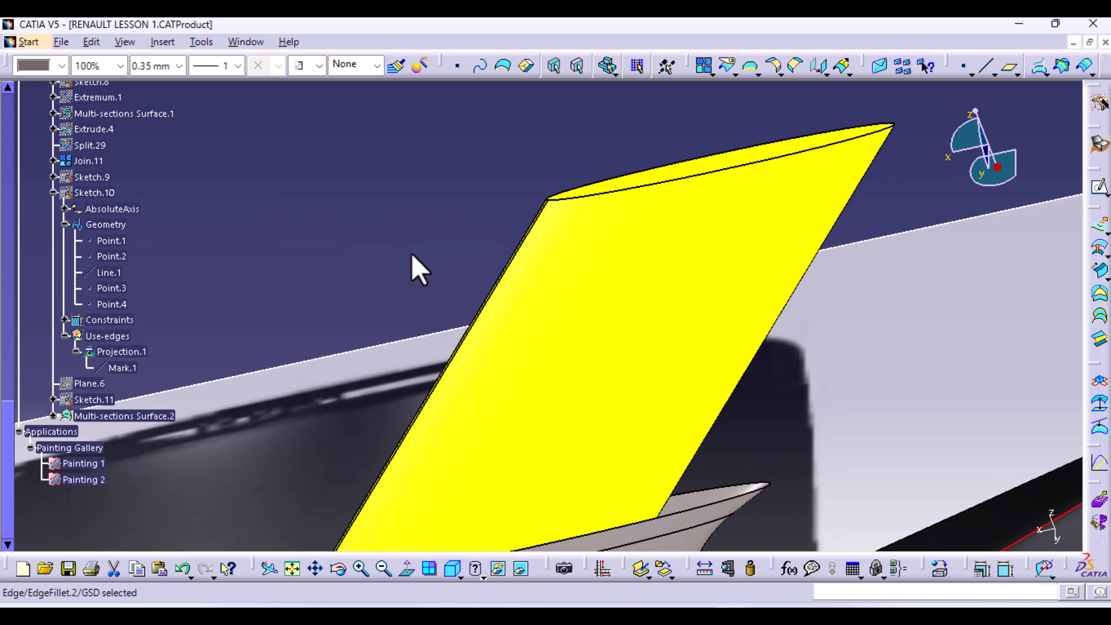
Switch to the right side view and zoom around the car's rear wing
middle_click_drag(665, 137, 685, 392)
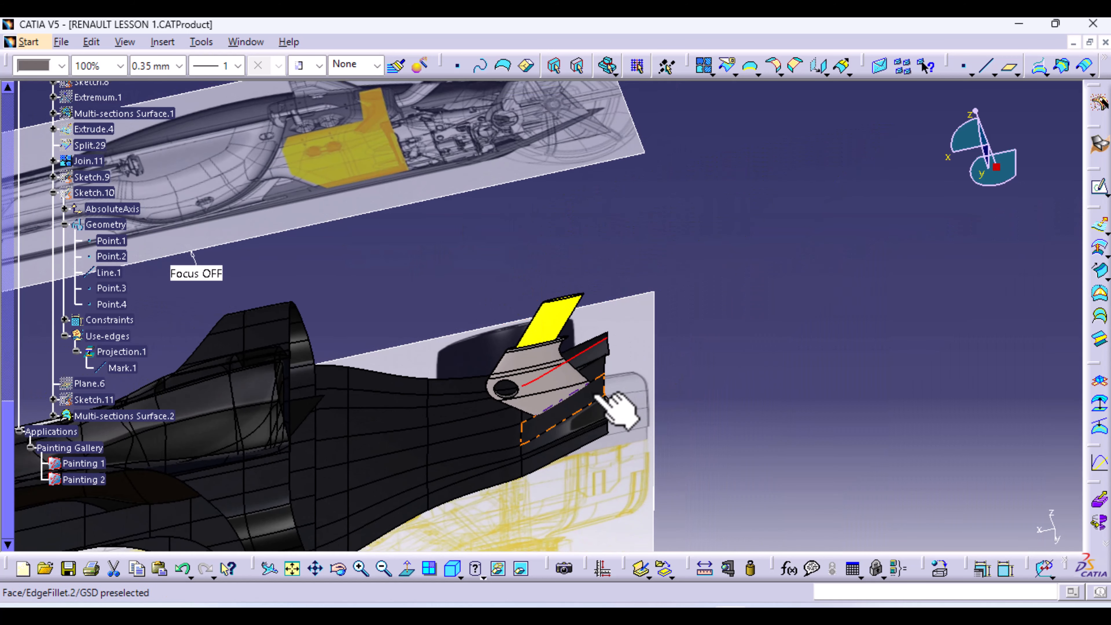
left_click(460, 577)
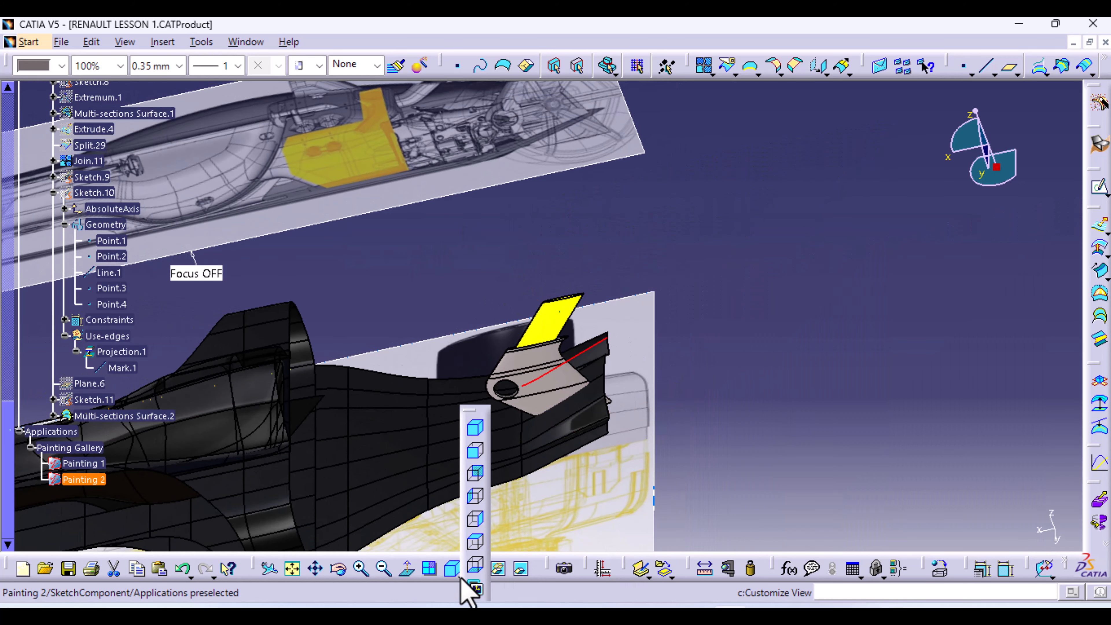
left_click(473, 524)
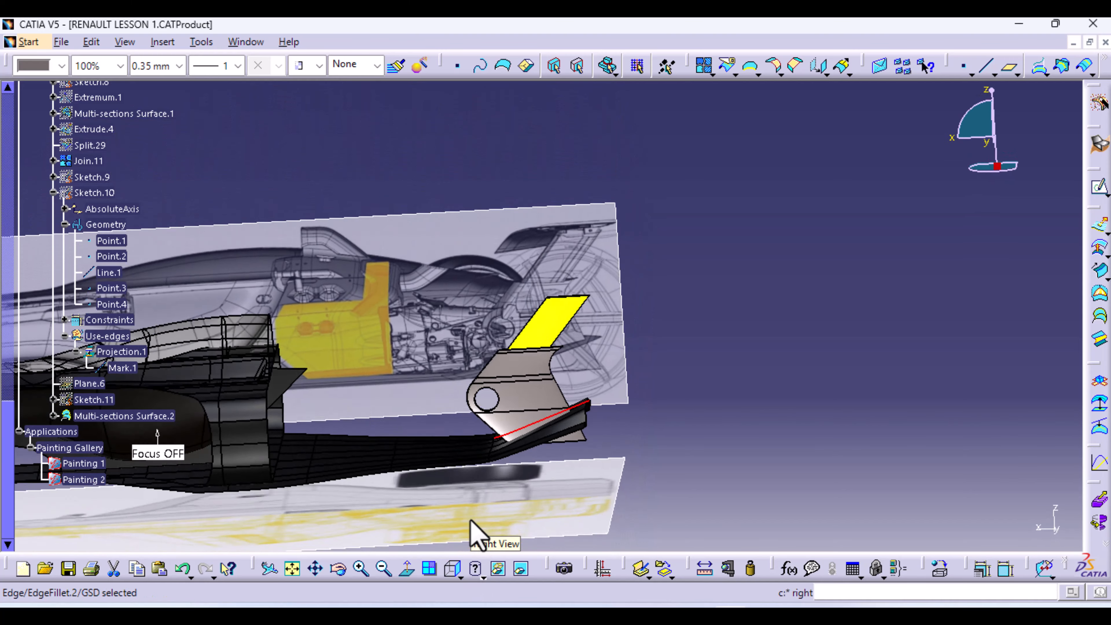
middle_click_drag(456, 455, 458, 389)
middle_click_drag(349, 442, 585, 360)
middle_click_drag(512, 391, 510, 367, "ctrl")
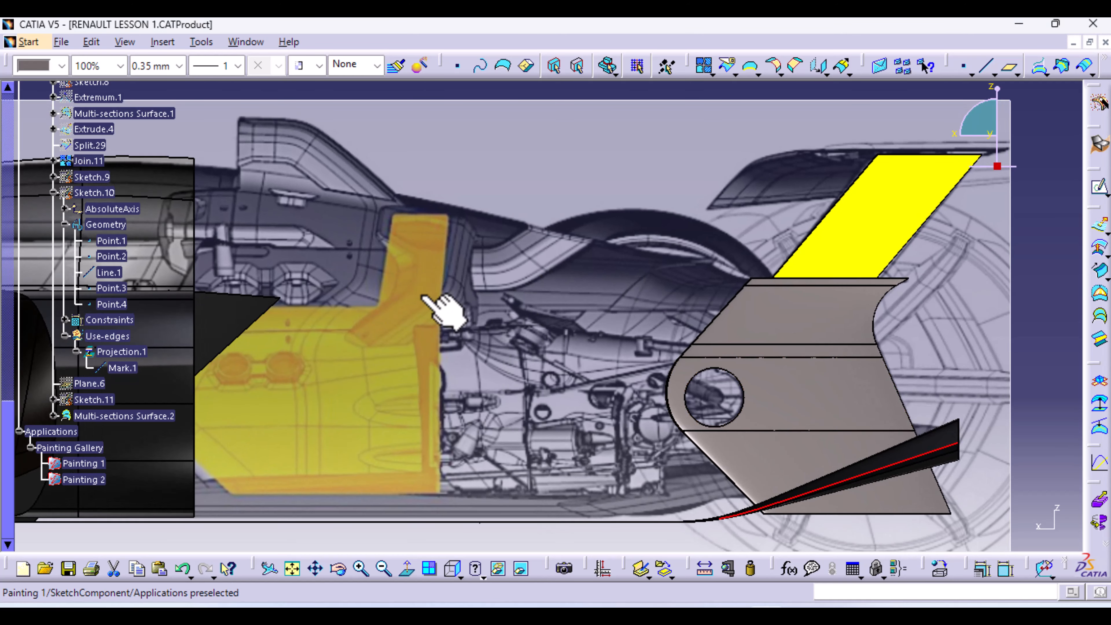
scroll(173, 302, "up", 7)
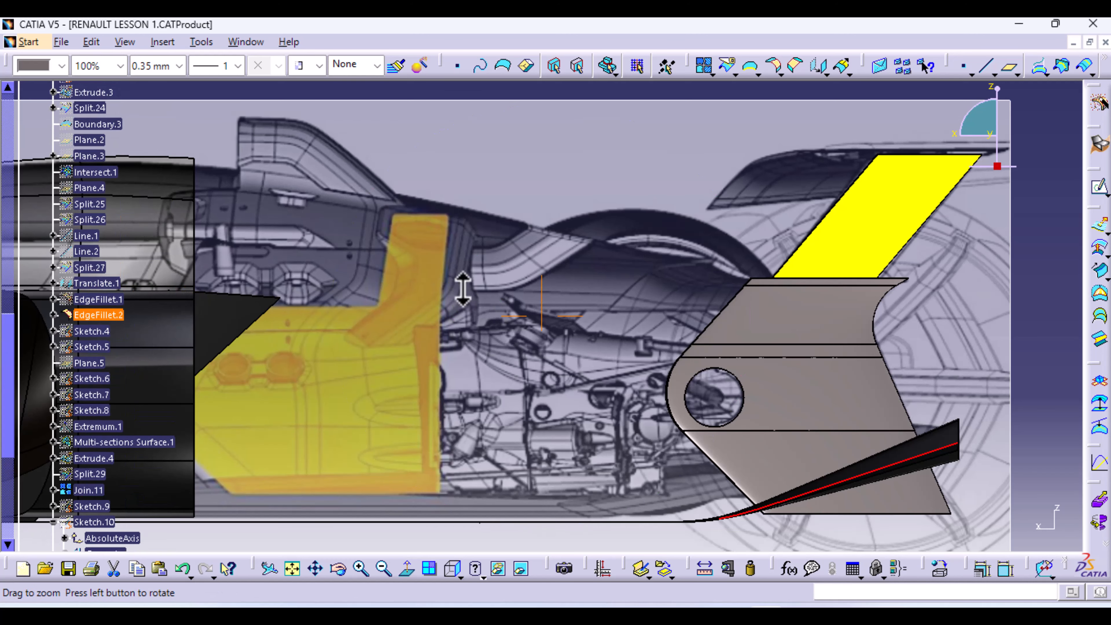
middle_click_drag(461, 288, 457, 345, "ctrl")
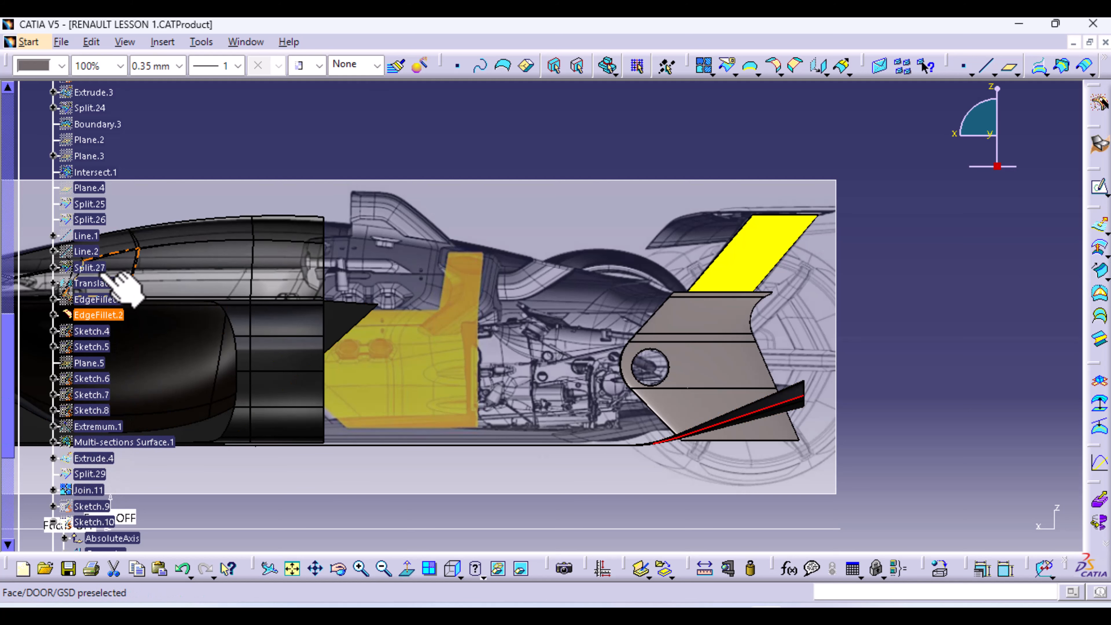
Expand Split.27 and Split.28 and show the gold Split.28 body surface
left_click(53, 267)
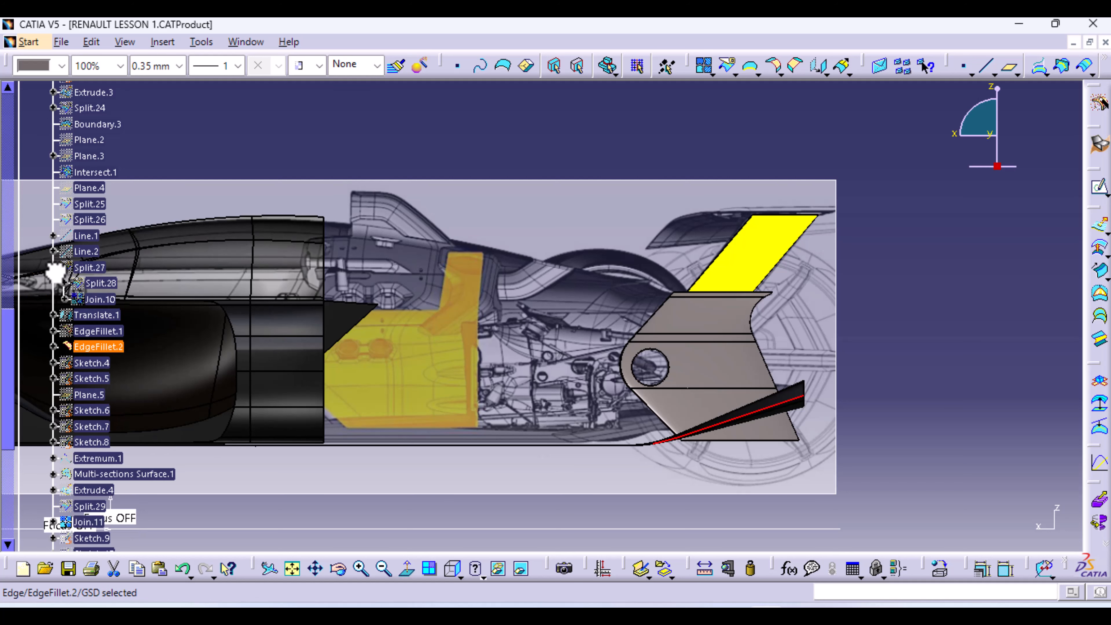
left_click(65, 283)
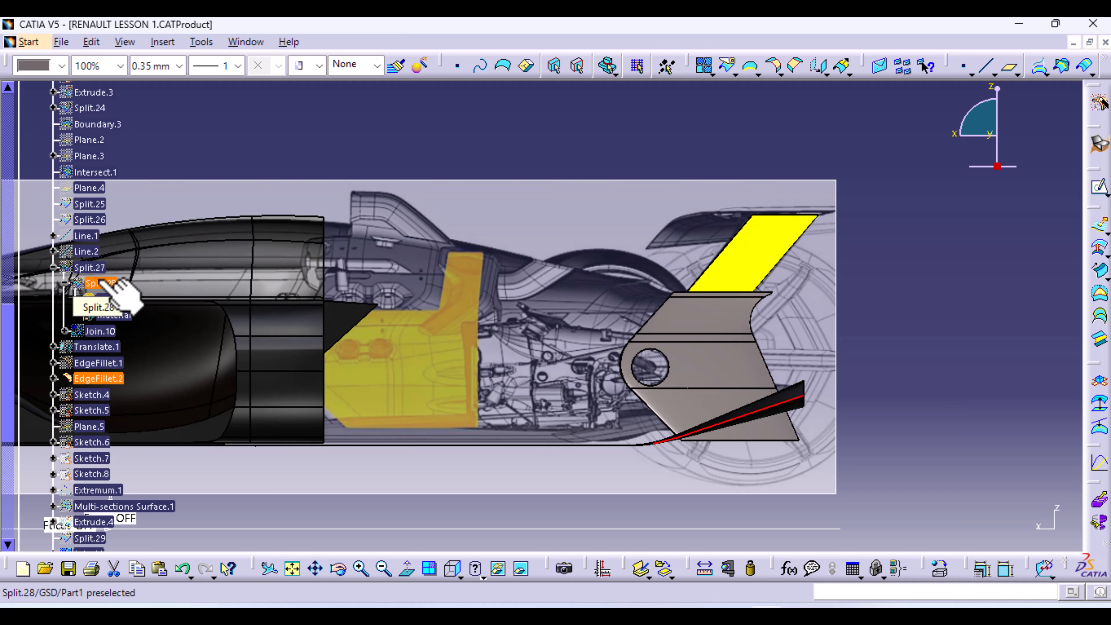
right_click(107, 287)
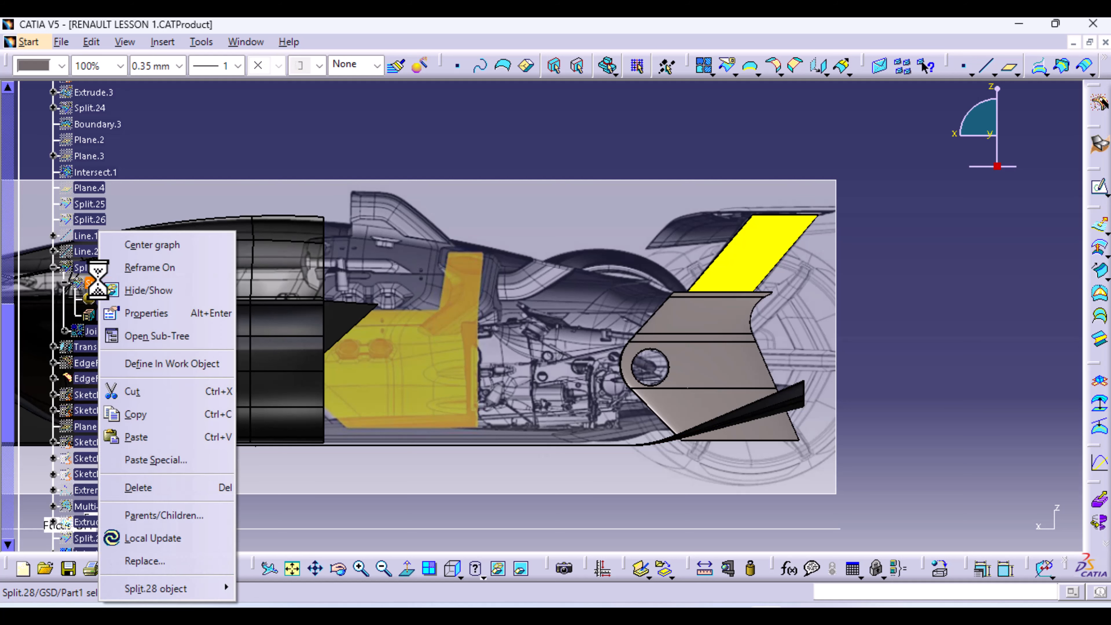
left_click(174, 291)
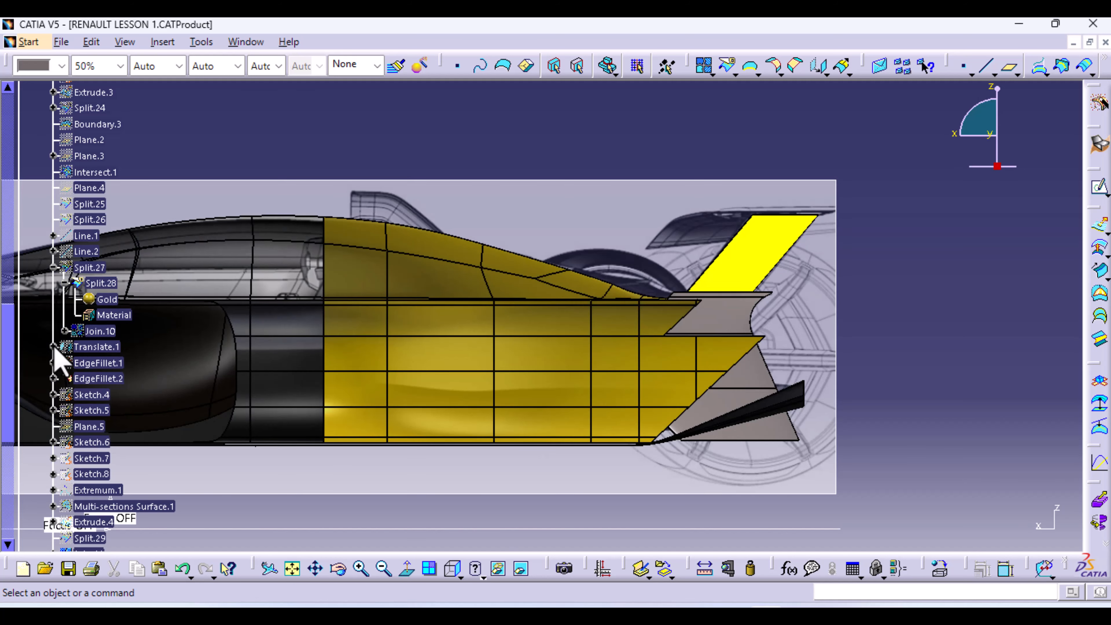
Toggle the visibility of the Translate.1 tail surface
left_click(54, 347)
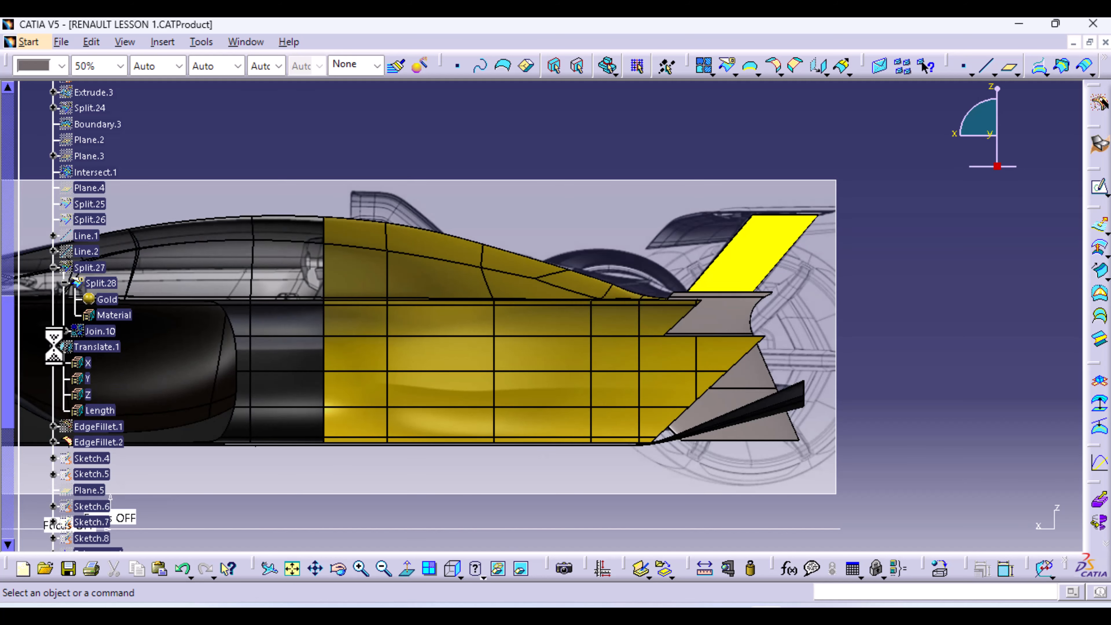
left_click(99, 349)
right_click(94, 348)
left_click(159, 291)
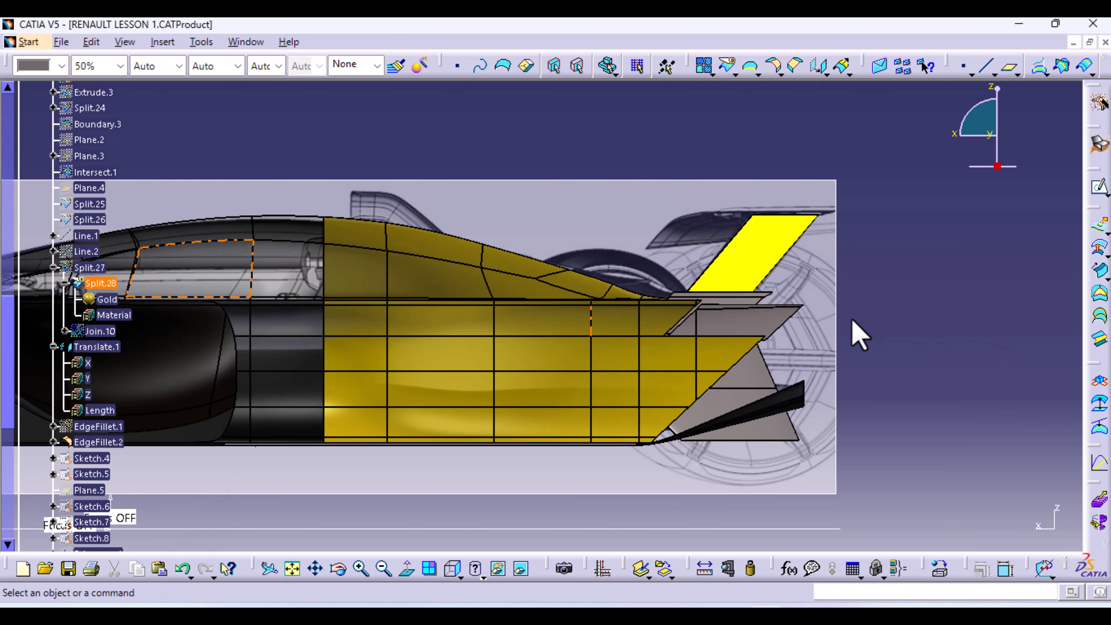
Orbit, pan and zoom around the rear to inspect the gold body and yellow wing from below and behind
middle_click_drag(764, 340, 688, 262)
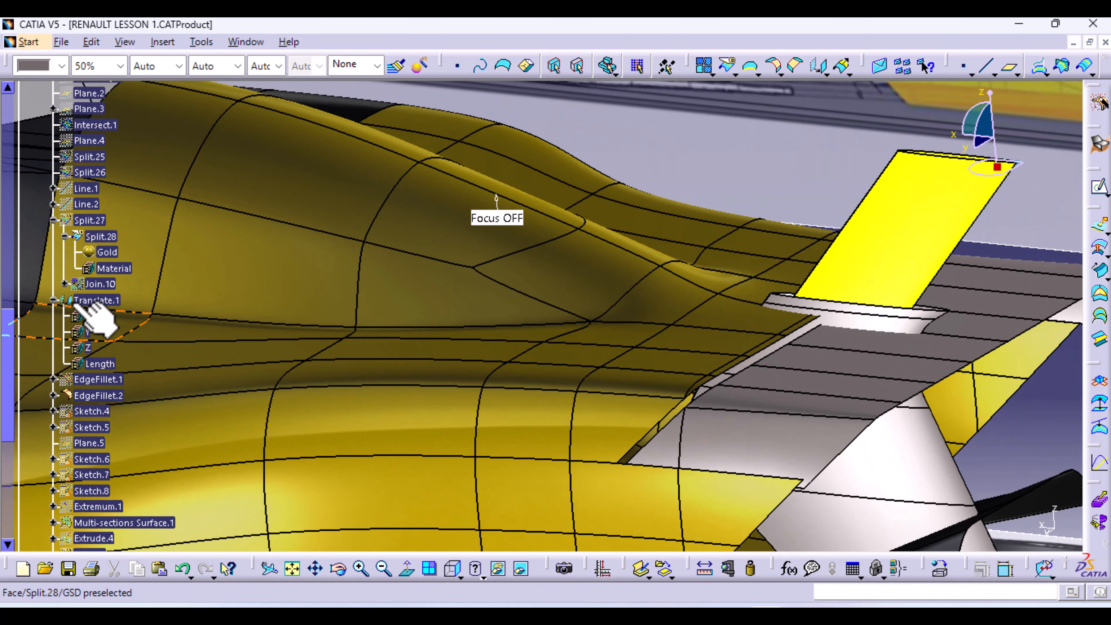
scroll(102, 346, "down", 2)
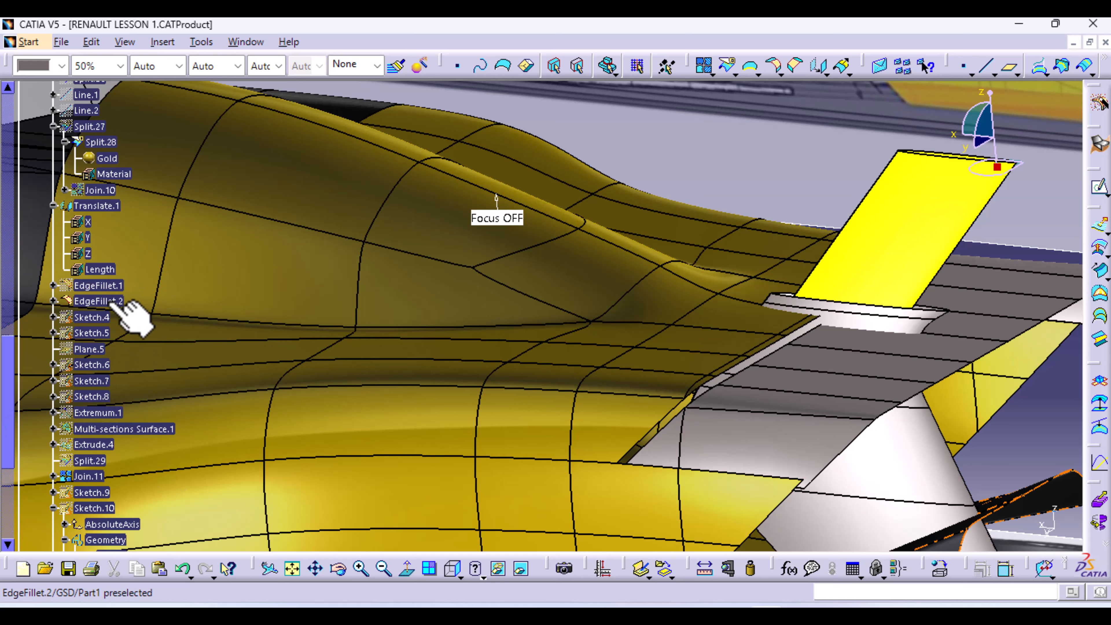
left_click(100, 302)
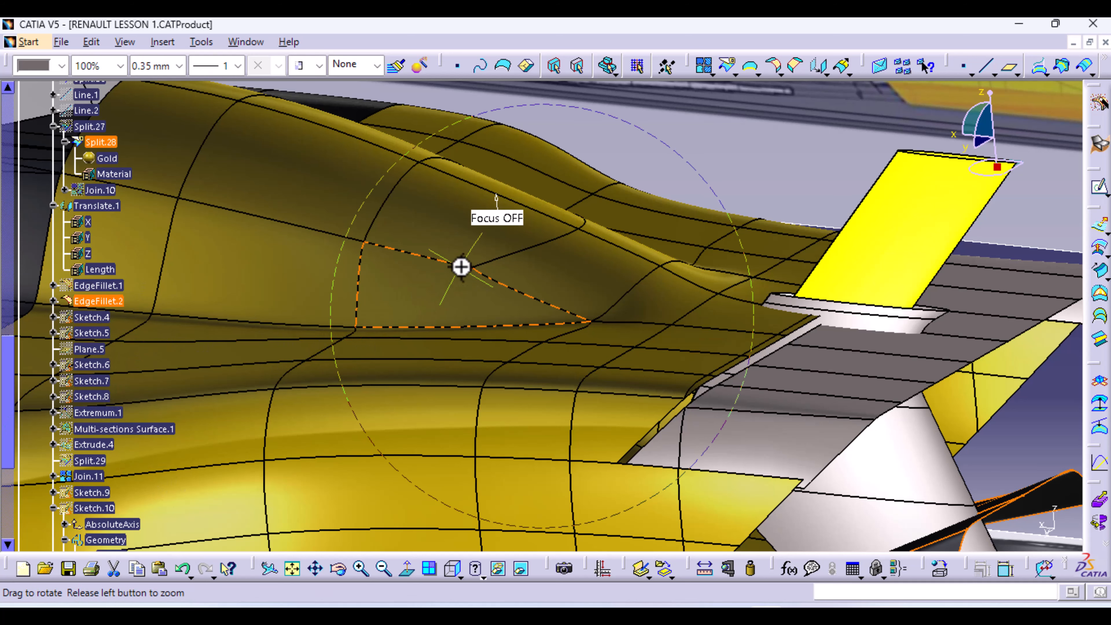
middle_click_drag(459, 265, 970, 467)
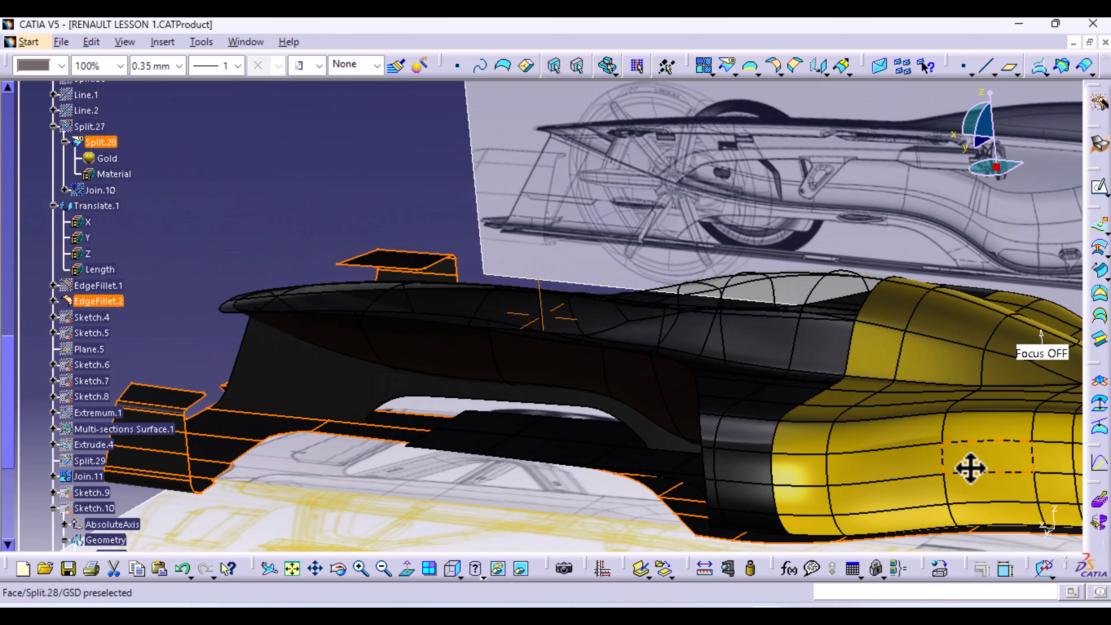
middle_click_drag(545, 362, 578, 307)
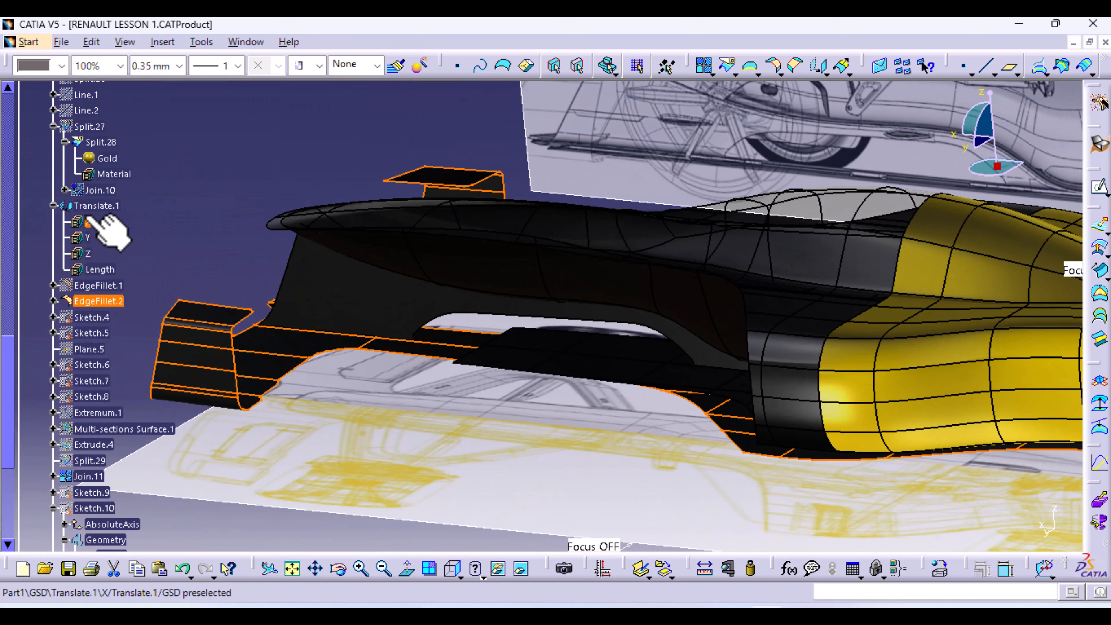
left_click(202, 193)
middle_click_drag(360, 281, 534, 241)
middle_click_drag(873, 384, 372, 385)
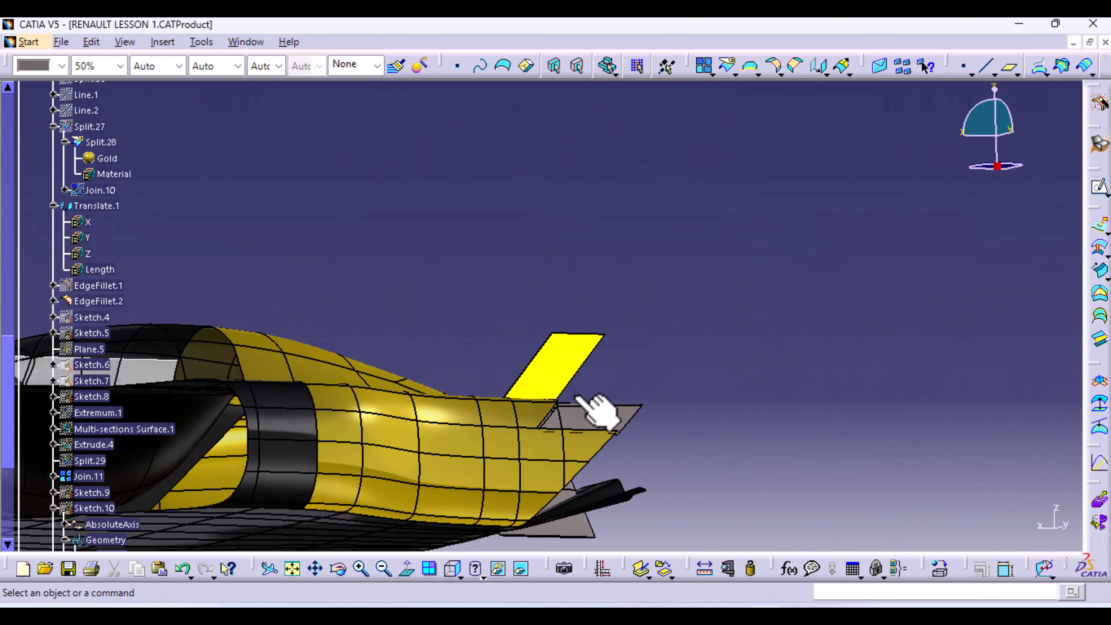
middle_click_drag(578, 414, 527, 418)
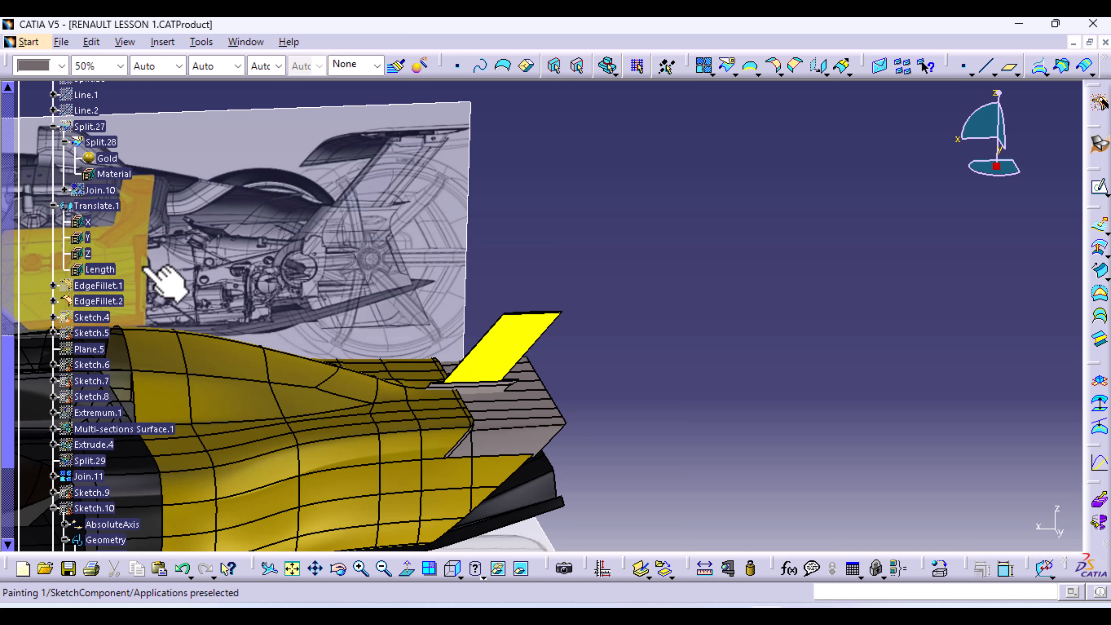
Review Translate.1's -15mm Z offset of Split.27 and close it without changes
left_click(101, 206)
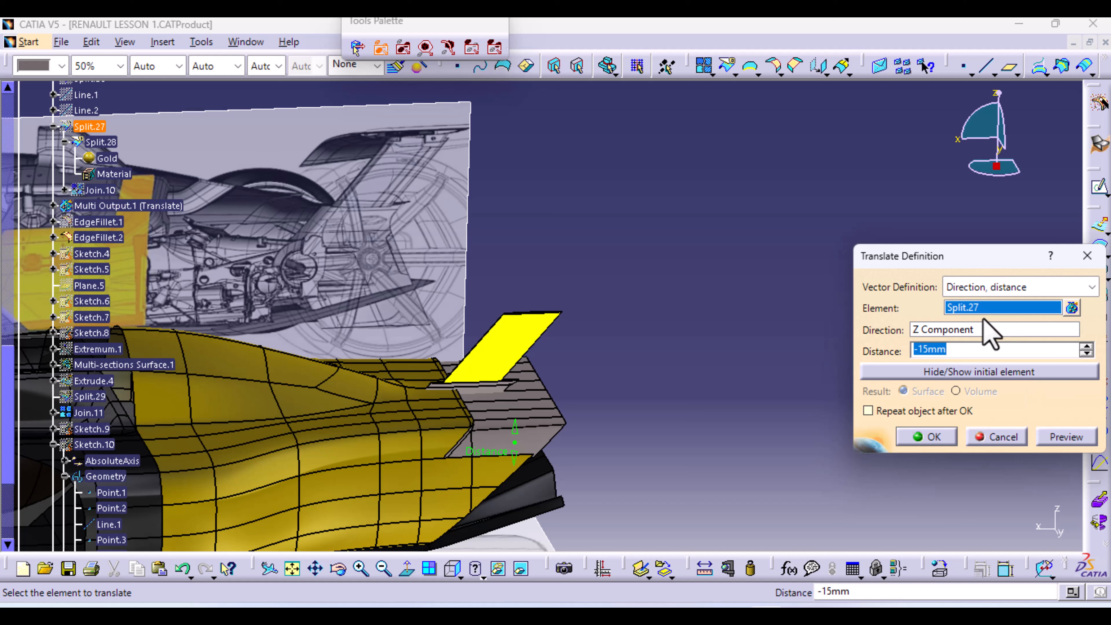
left_click(1004, 440)
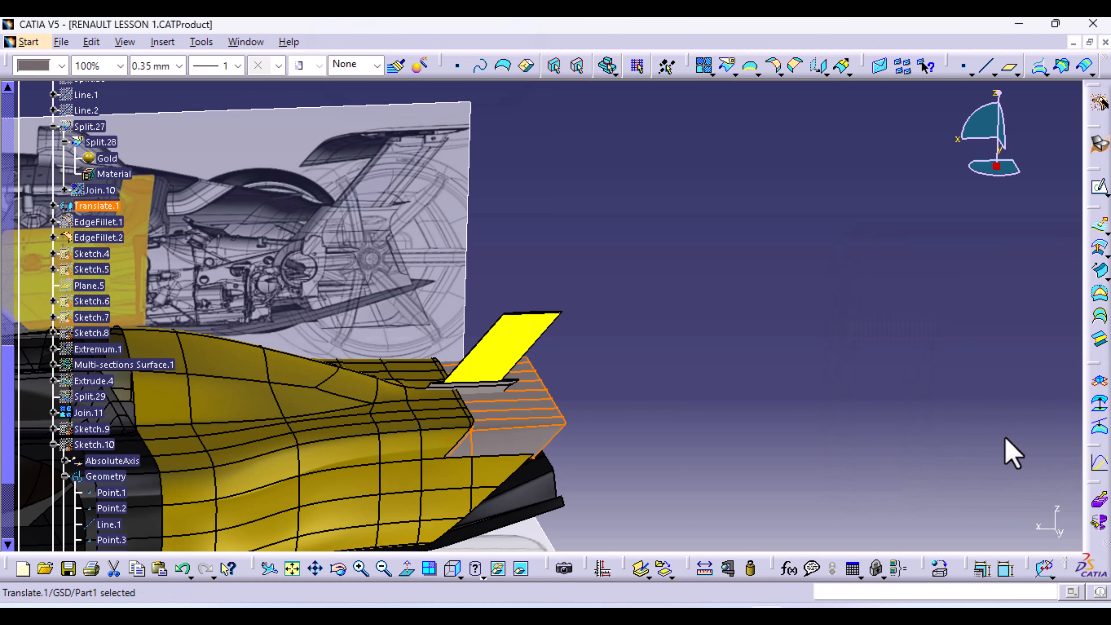
scroll(173, 241, "up", 2)
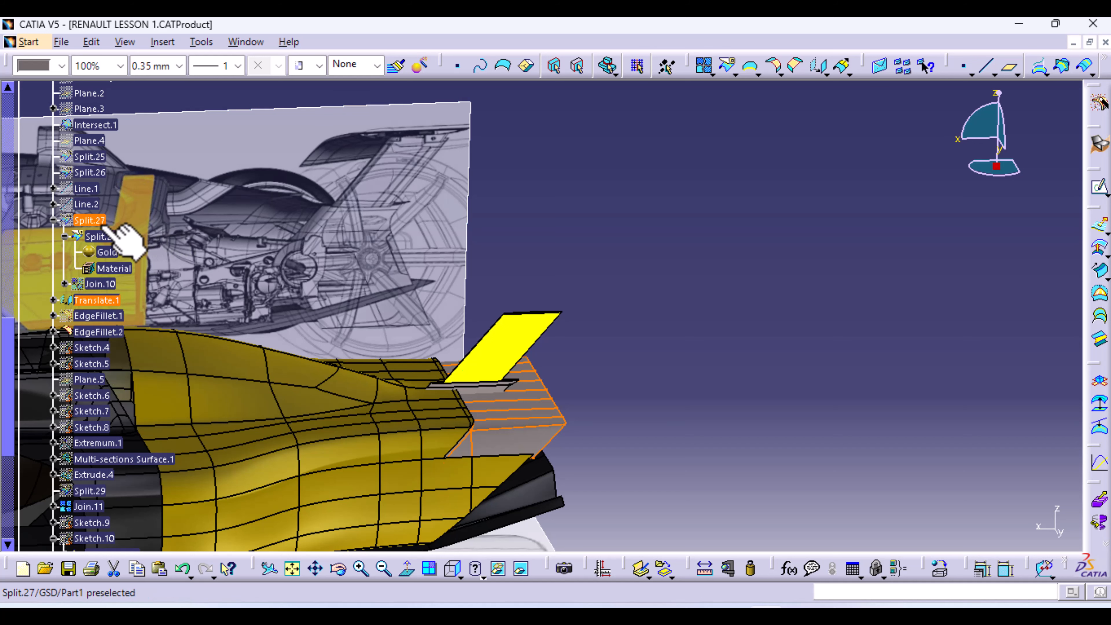
Toggle Split.27's visibility with Hide/Show
double_click(90, 220)
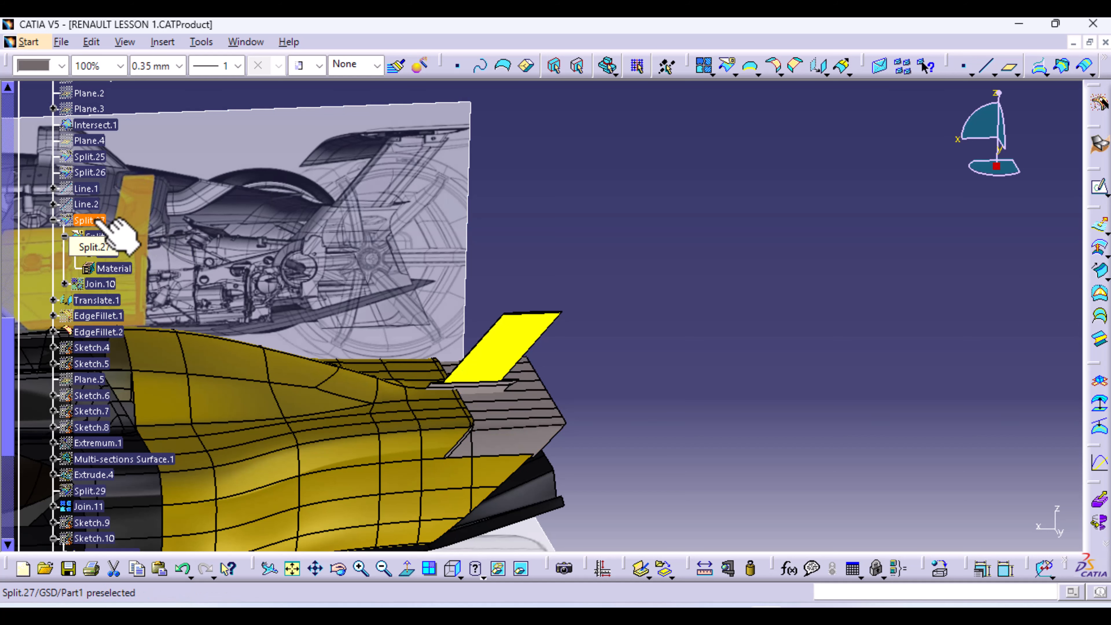
right_click(97, 221)
left_click(162, 278)
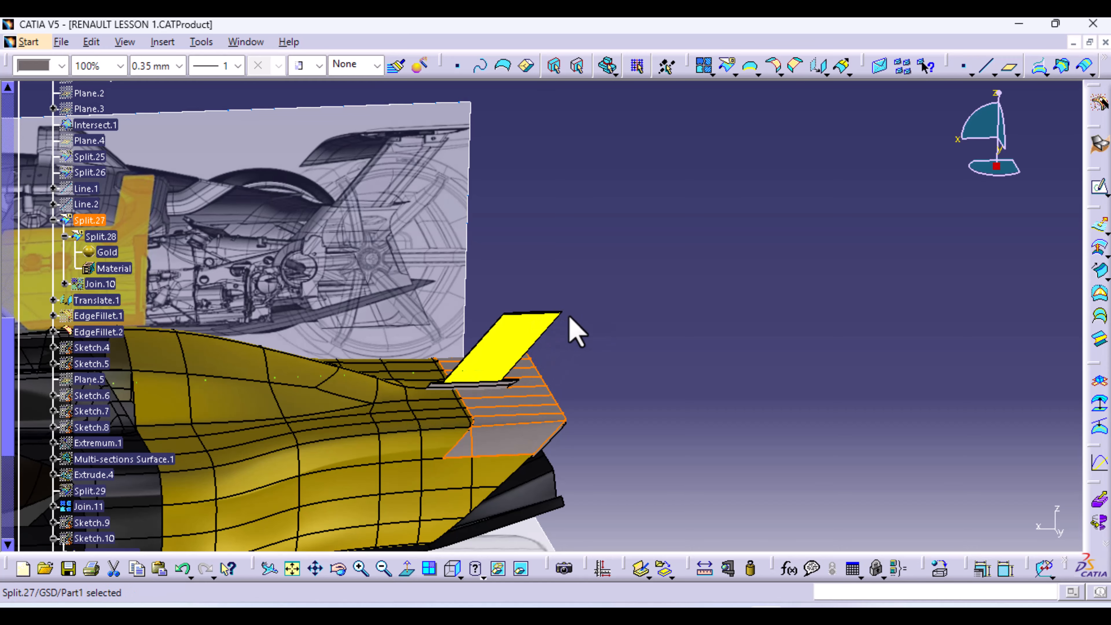
Zoom close onto the yellow wing over the slatted grey tail panel, then clear the selection
mouse_move(595, 447)
middle_mouse_down()
mouse_move(509, 464)
mouse_move(503, 405)
mouse_move(548, 404)
mouse_move(489, 509)
mouse_move(462, 504)
mouse_move(477, 357)
mouse_move(454, 446)
mouse_move(538, 404)
middle_mouse_up()
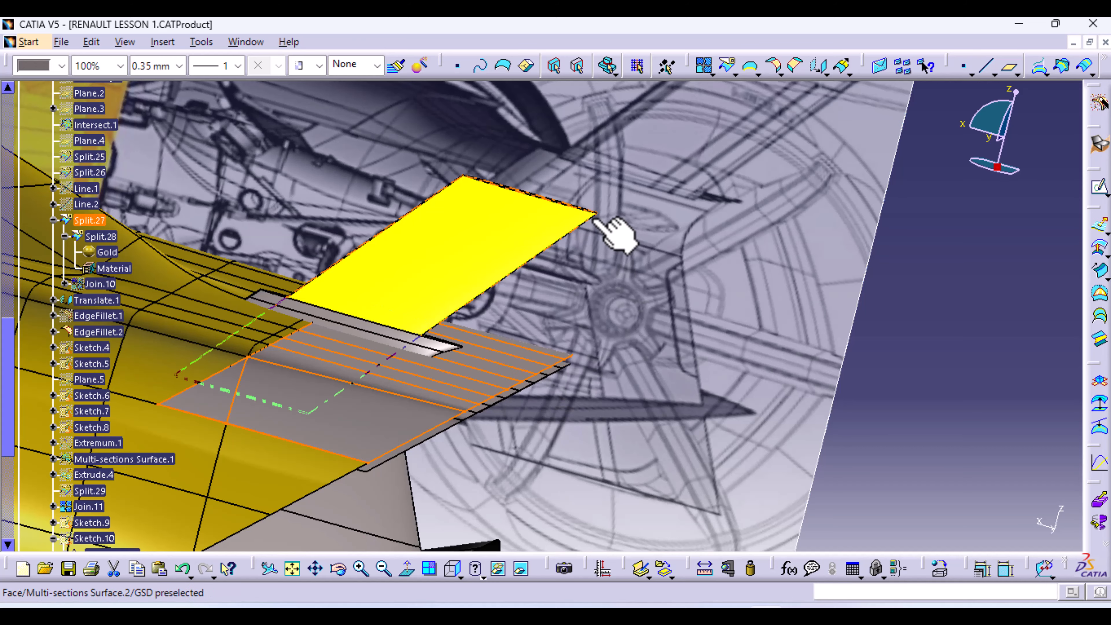
middle_click_drag(437, 370, 360, 447)
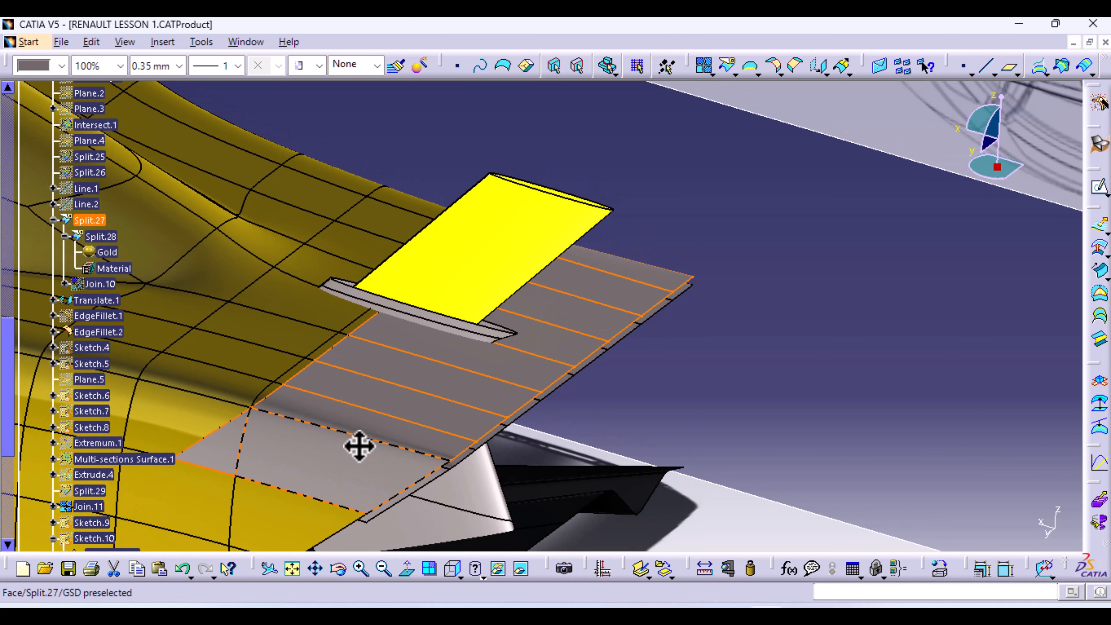
left_click(784, 489)
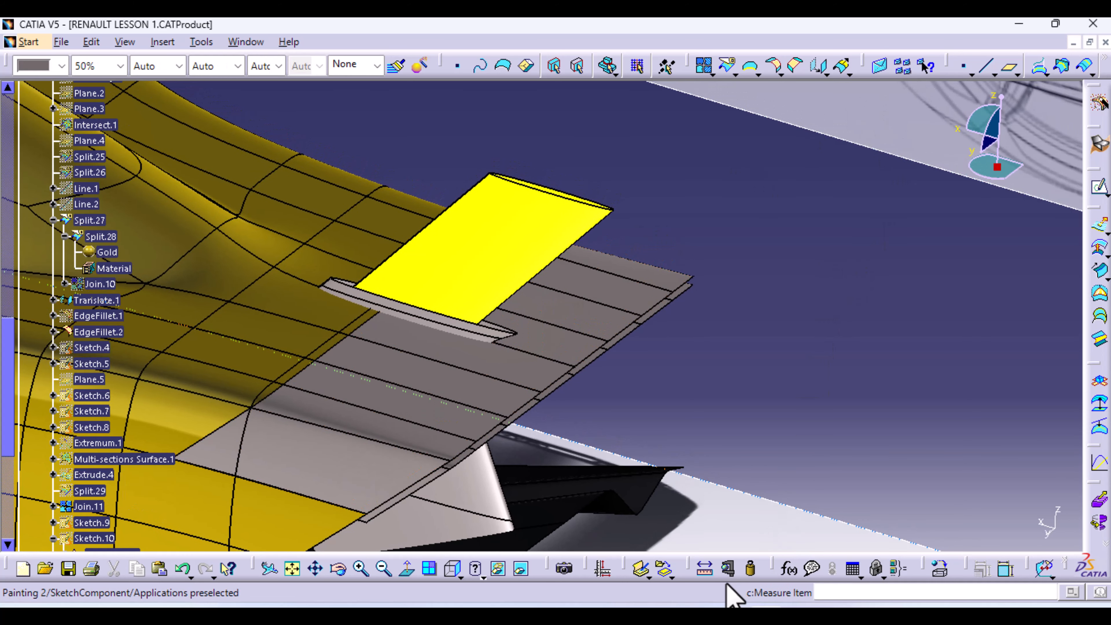
Measure point-to-point from the grey tail surface to the wing tip corner, reading 343.892mm
left_click(702, 572)
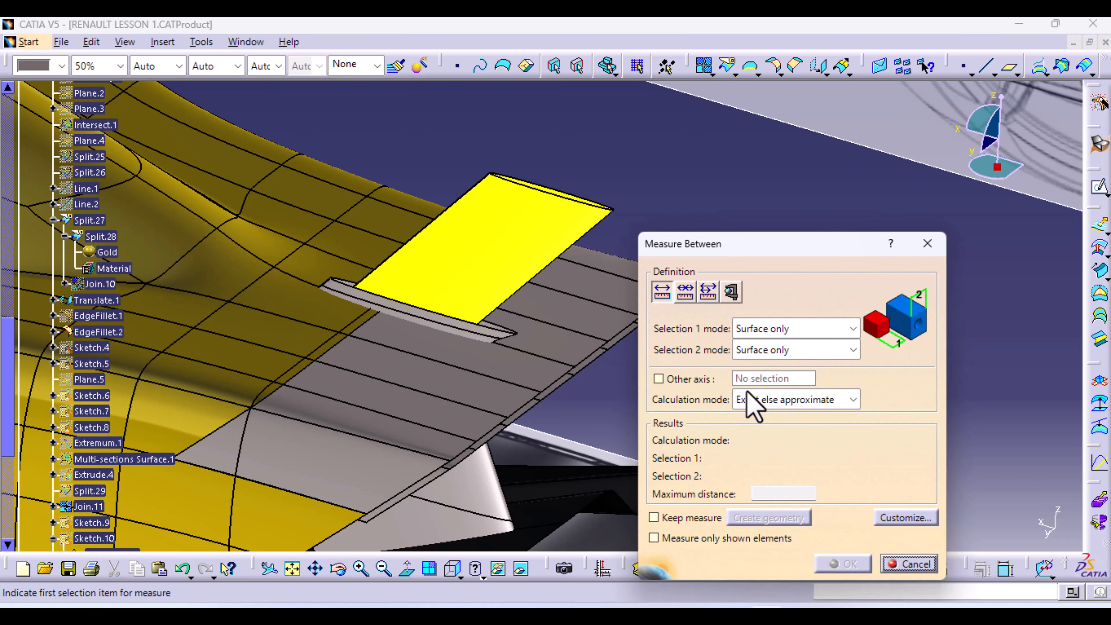
left_click(853, 329)
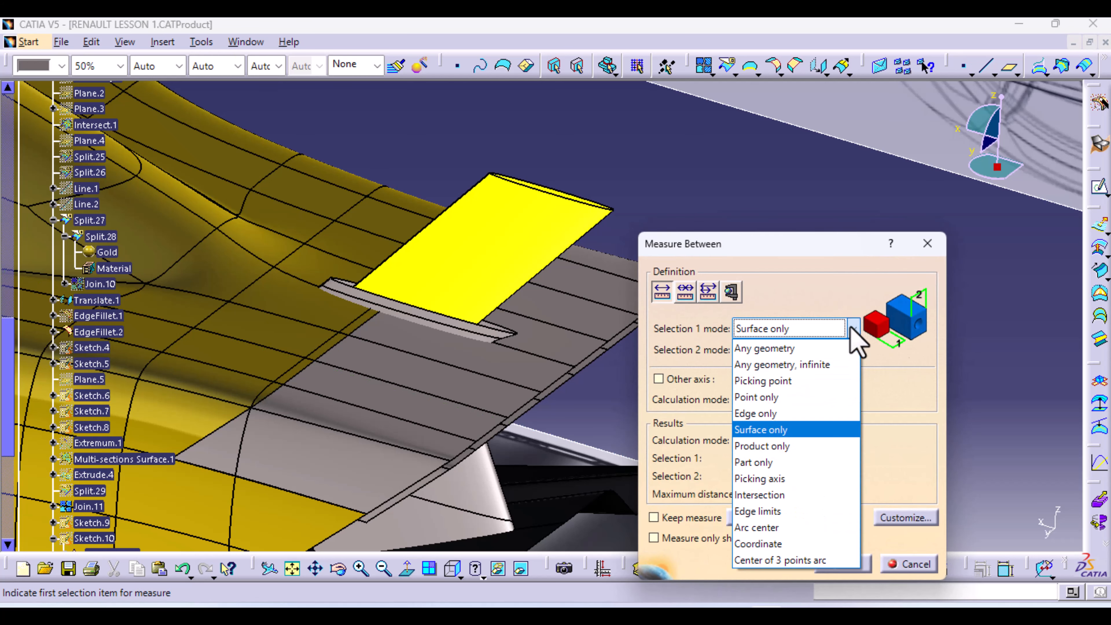
left_click(814, 397)
left_click(854, 350)
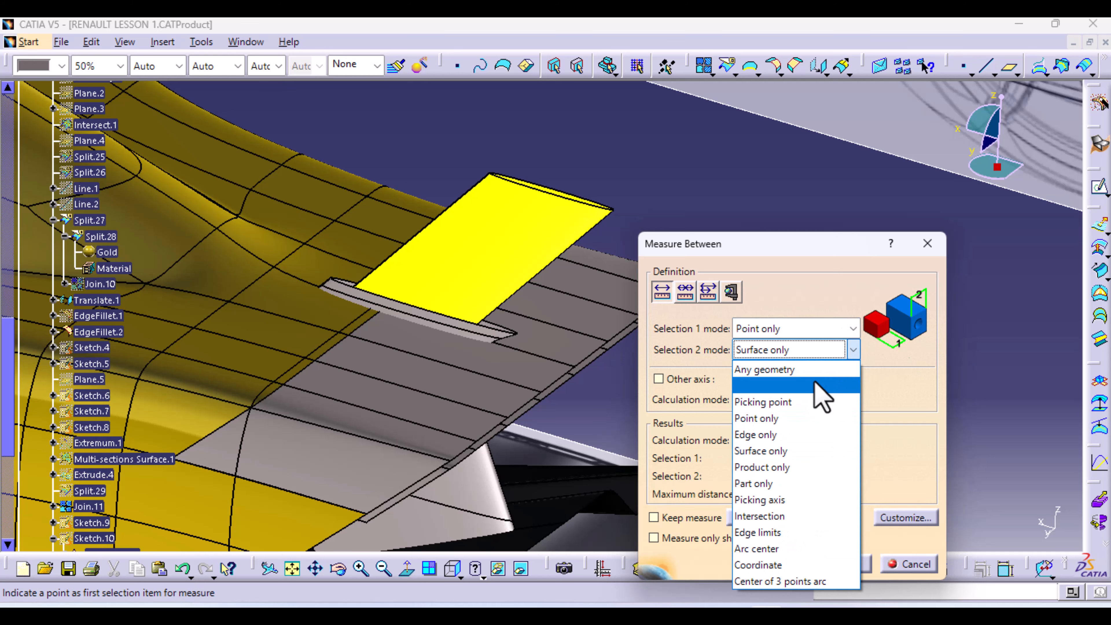
left_click(761, 420)
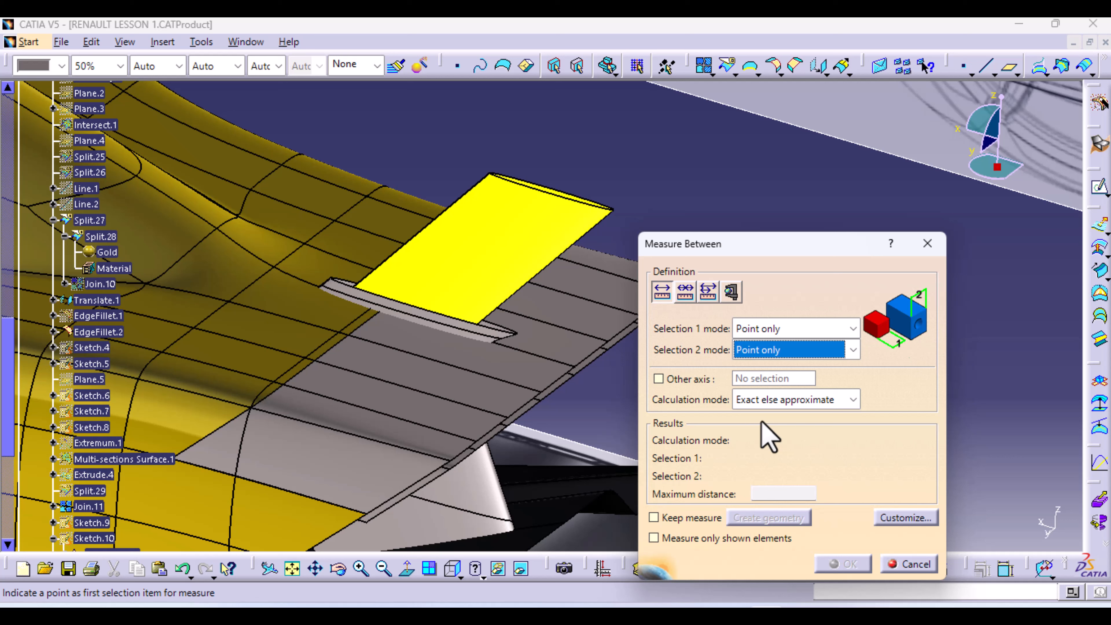
left_click(574, 368)
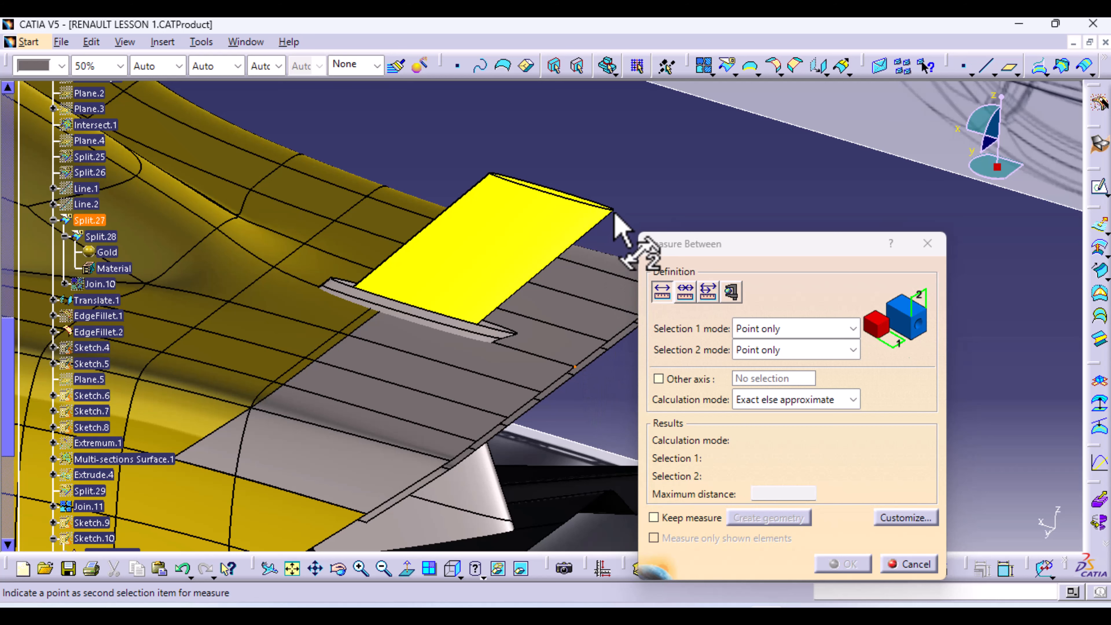
left_click(624, 374)
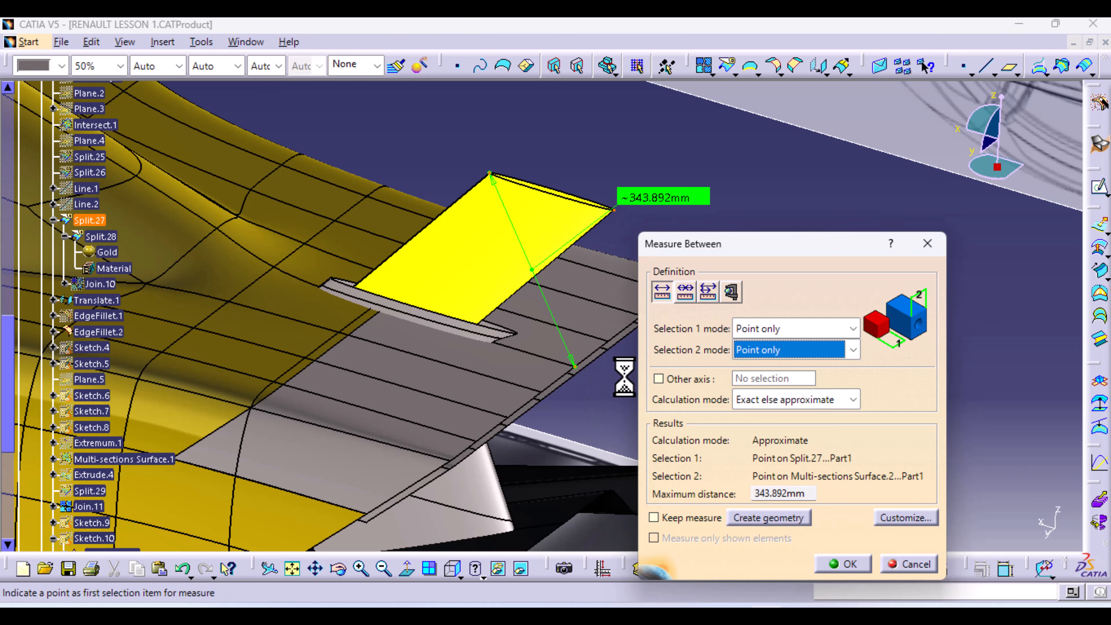
Reframe the view around the yellow split surface, then close the measurement without keeping it
middle_click_drag(484, 375, 386, 362)
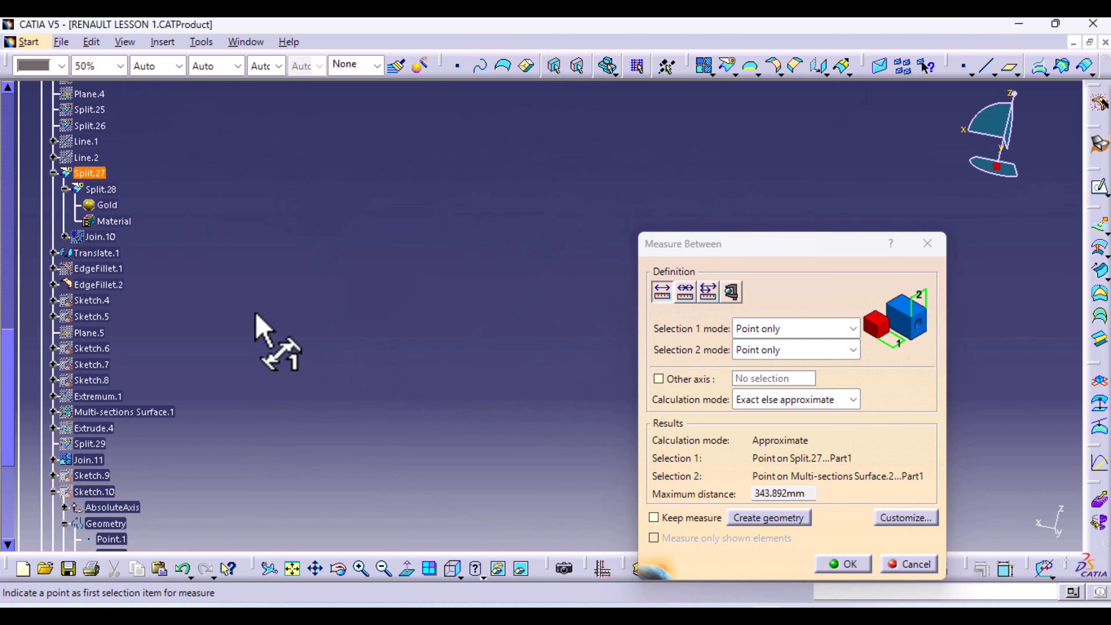
left_click(453, 568)
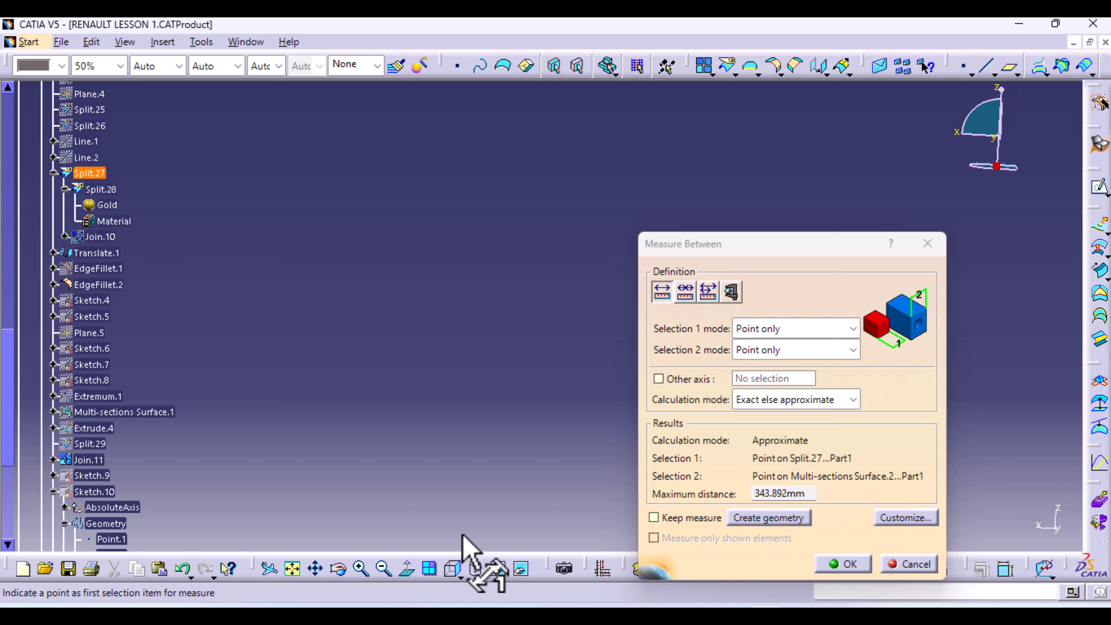
middle_click_drag(427, 380, 437, 531)
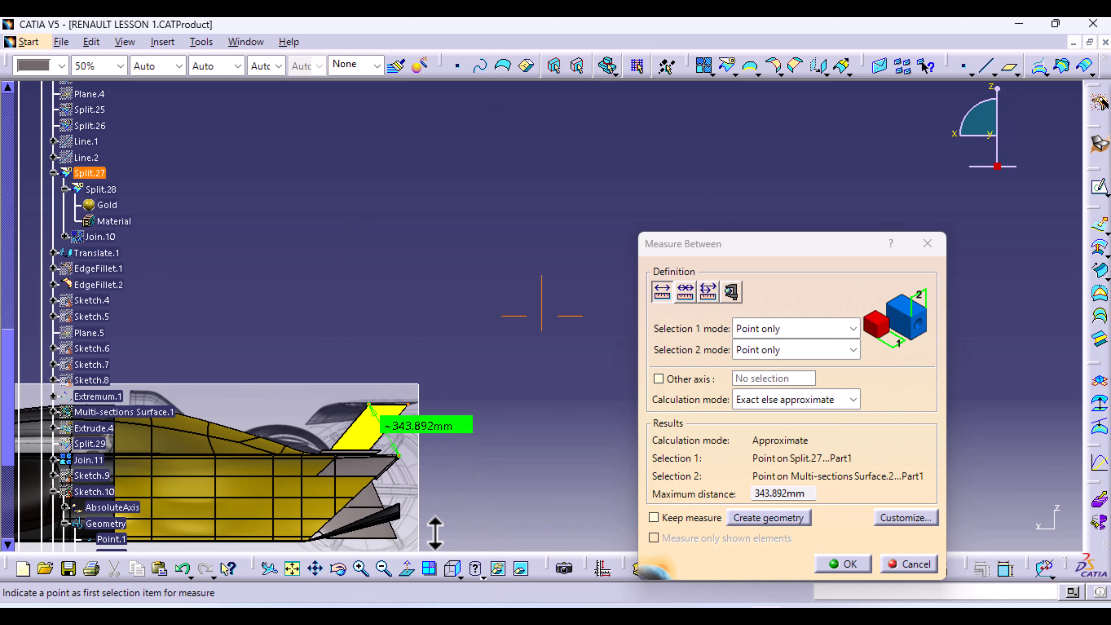
middle_click_drag(455, 459, 533, 352)
middle_click_drag(467, 384, 671, 274)
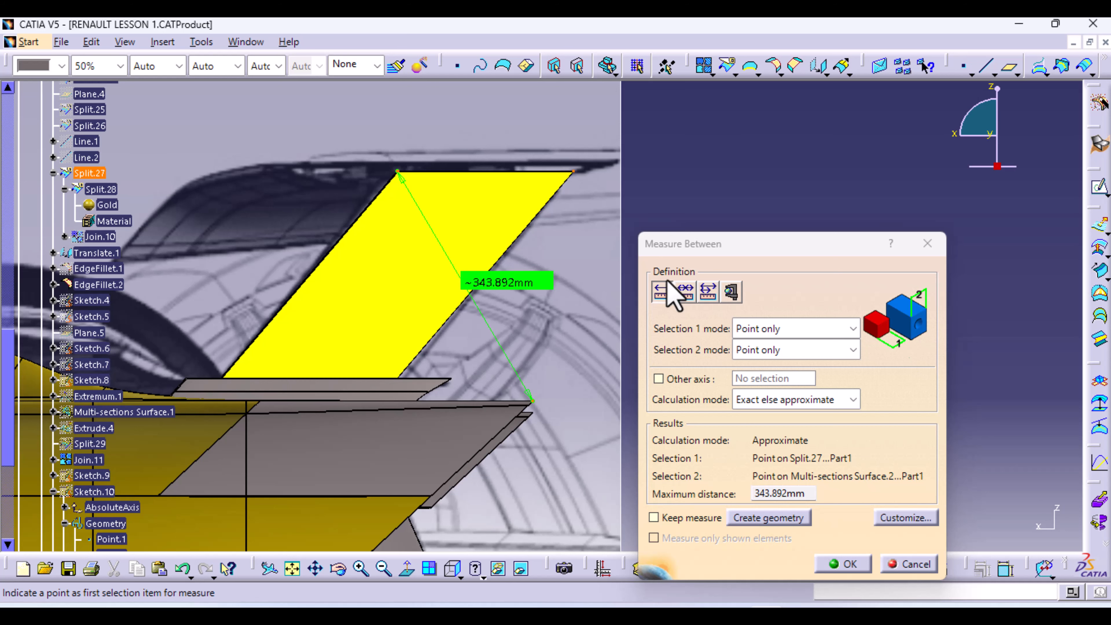
middle_click_drag(603, 236, 560, 281)
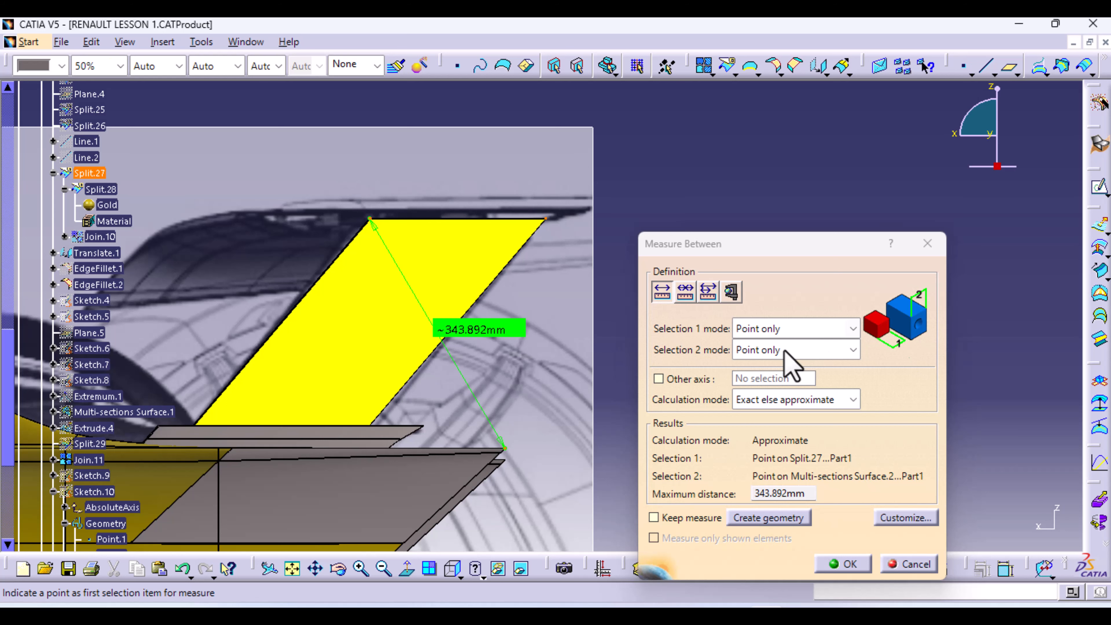
middle_click_drag(429, 286, 412, 356)
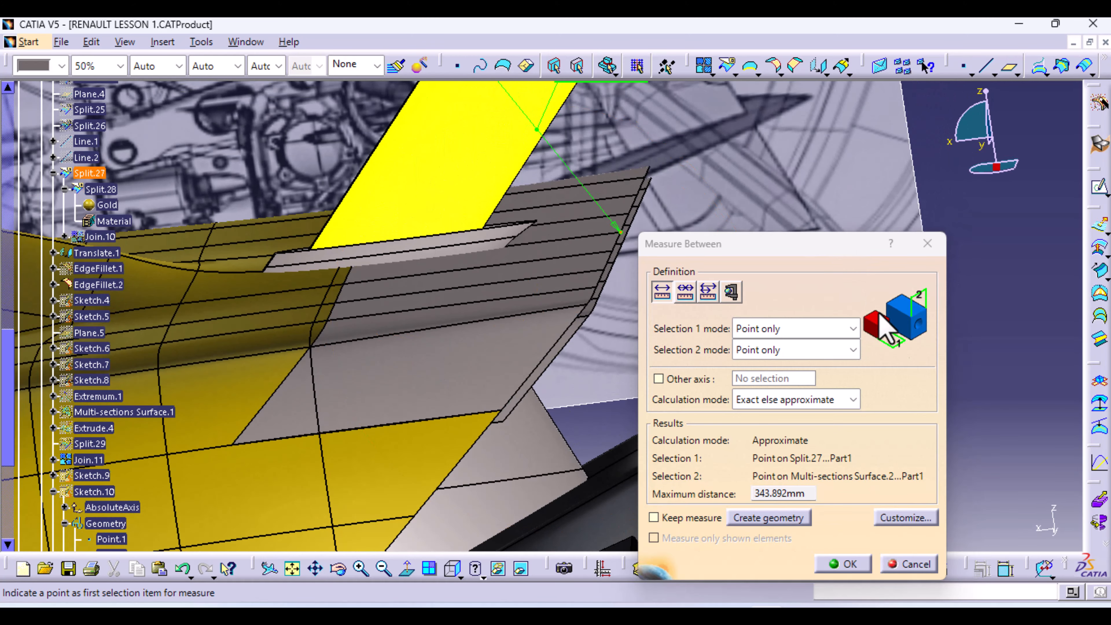
left_click(916, 566)
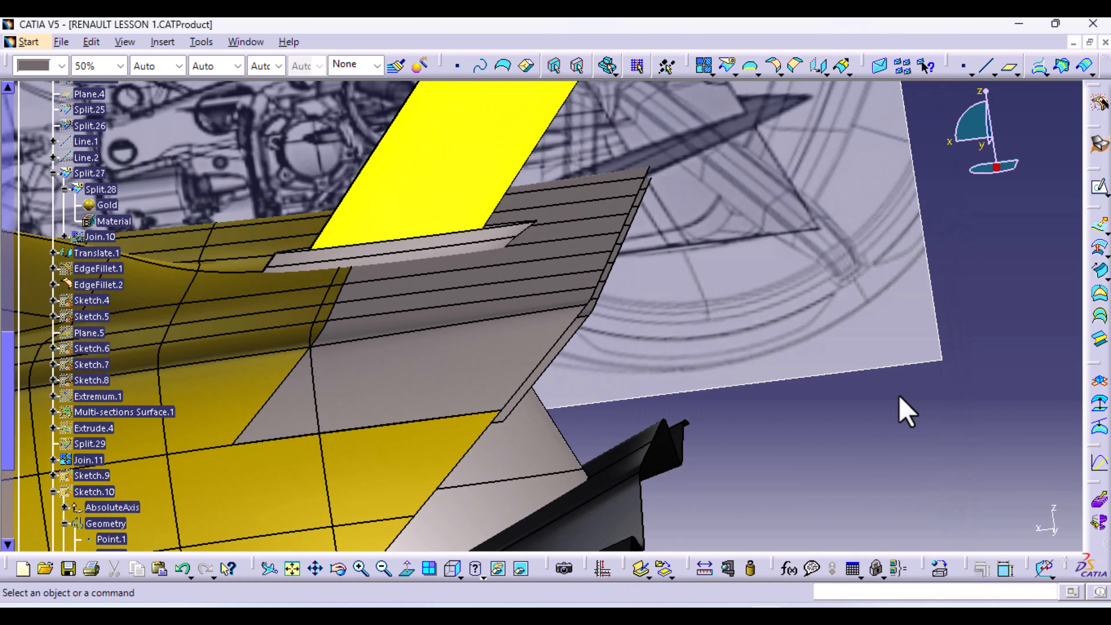
Show all planes via Tools > Show > All Planes and orbit the view onto the rear wing
left_click(203, 42)
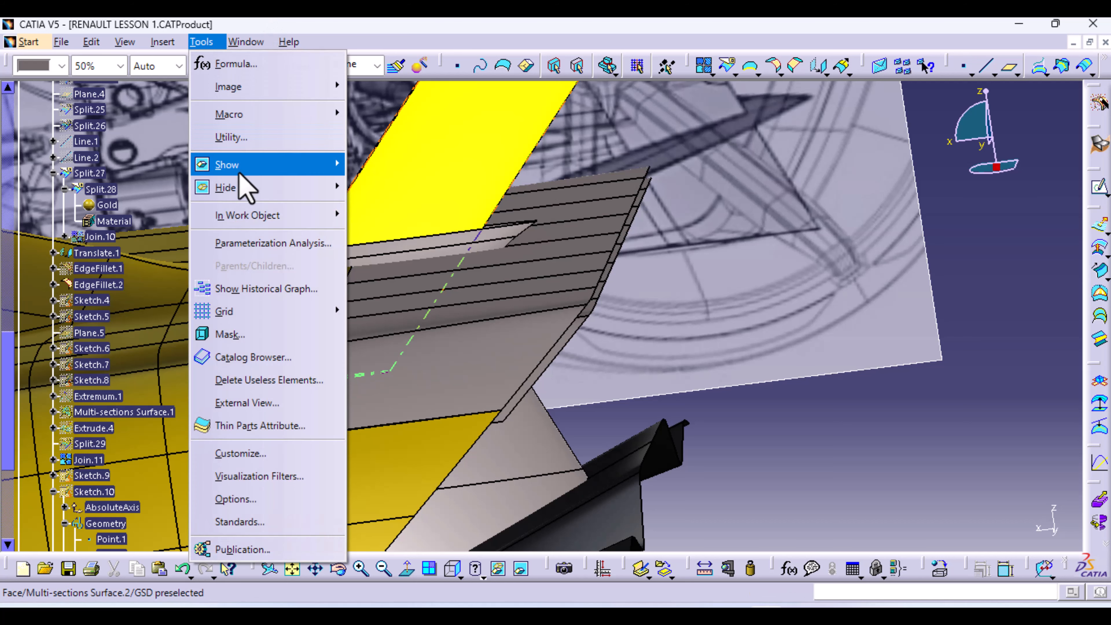
mouse_move(248, 173)
left_click(426, 279)
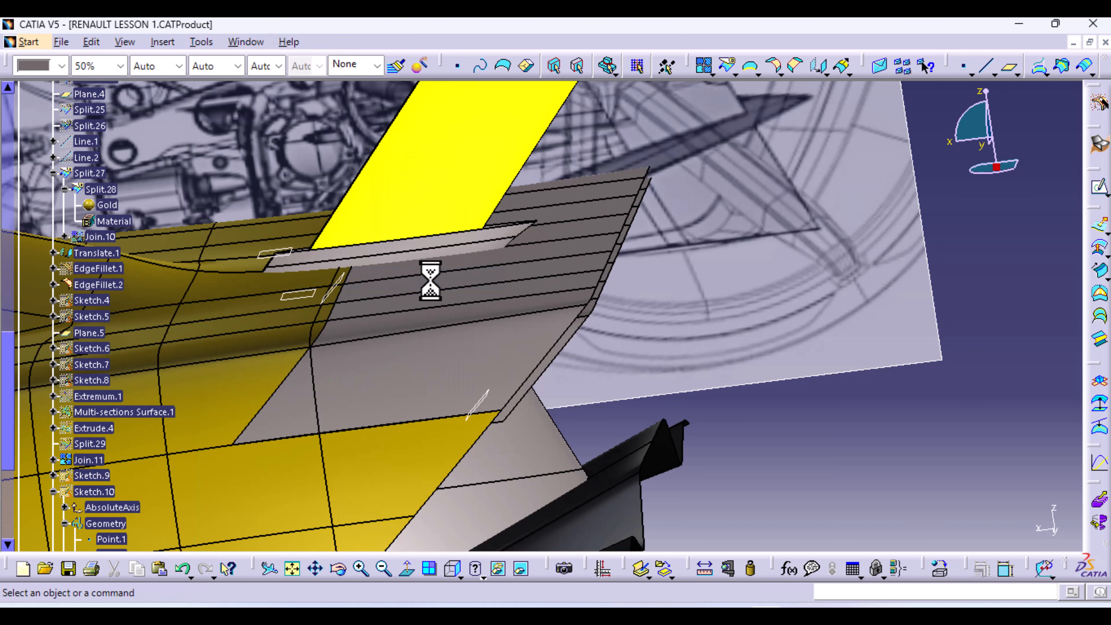
middle_click_drag(787, 301, 481, 372)
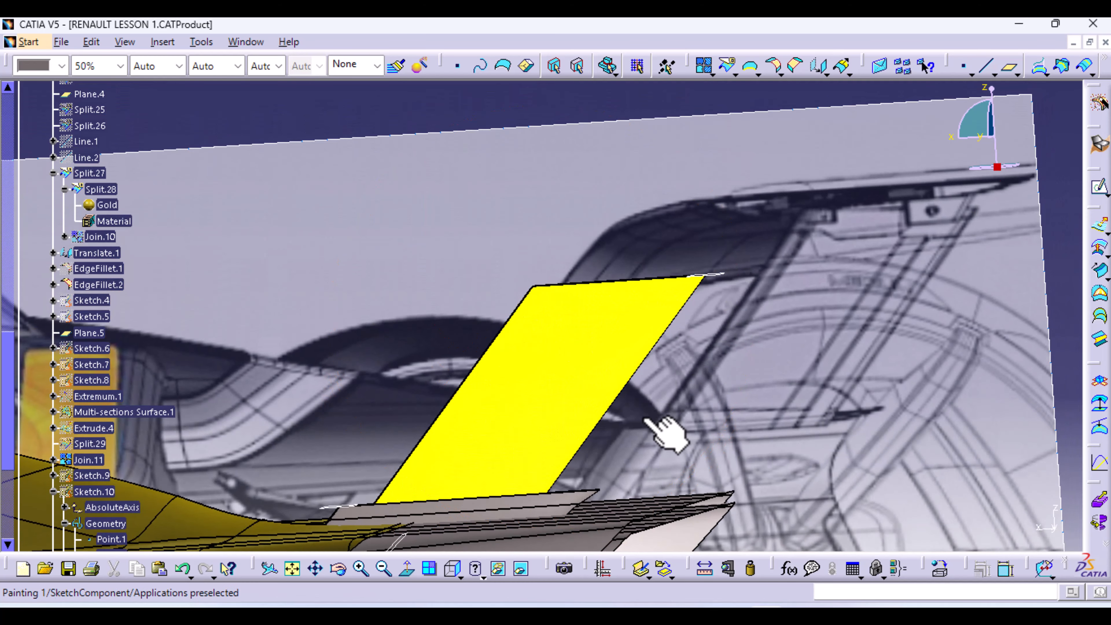
middle_click_drag(664, 427, 630, 280)
middle_click_drag(746, 171, 866, 454)
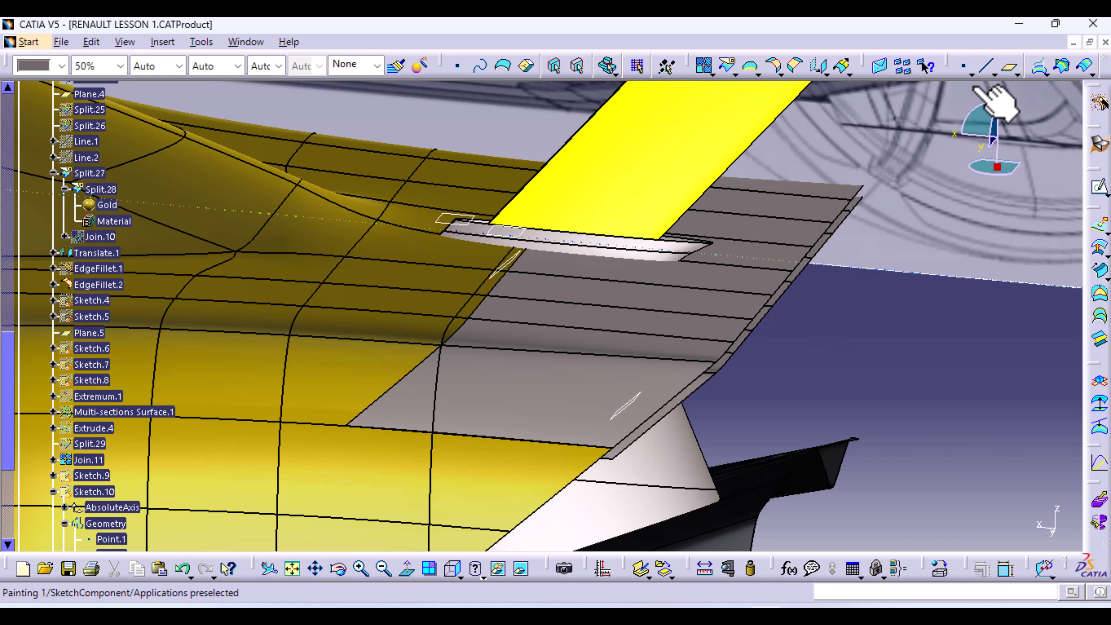
left_click(711, 570)
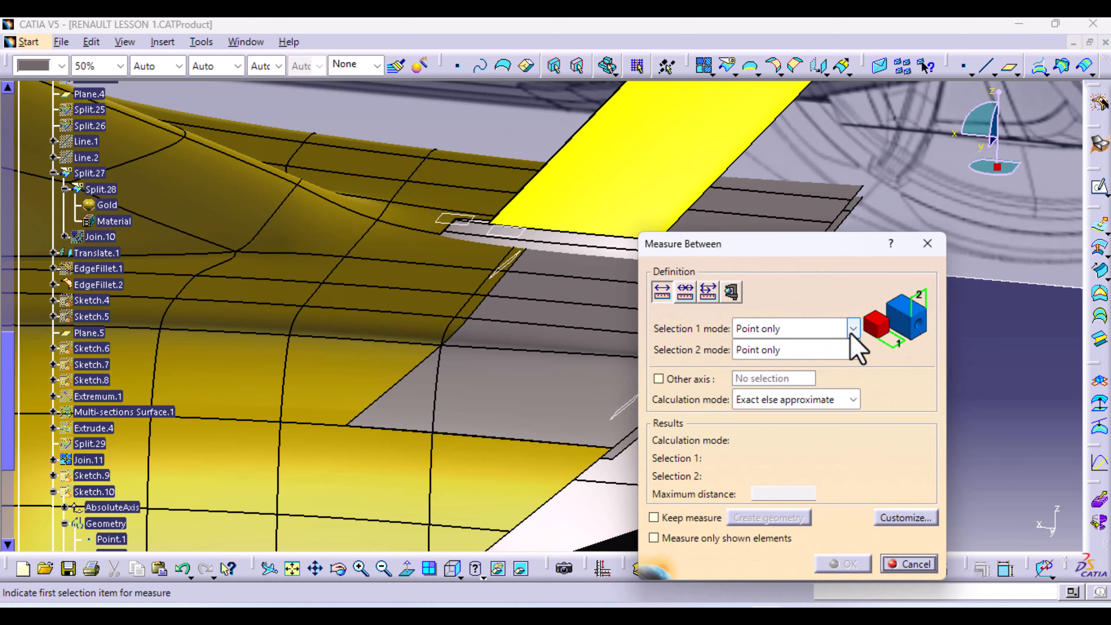
left_click(853, 330)
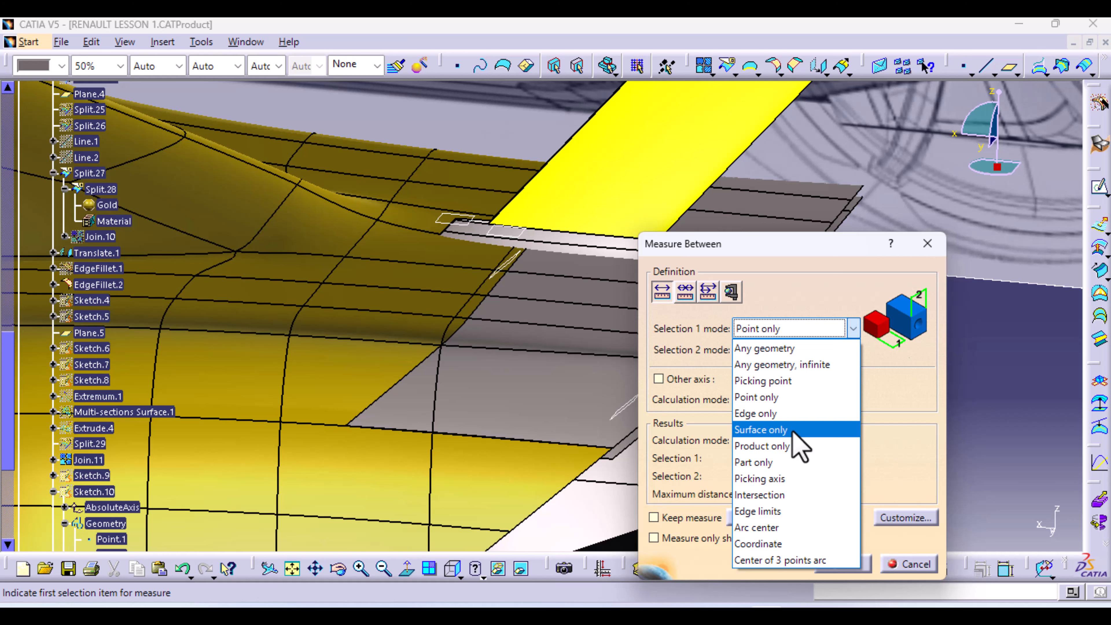
left_click(772, 348)
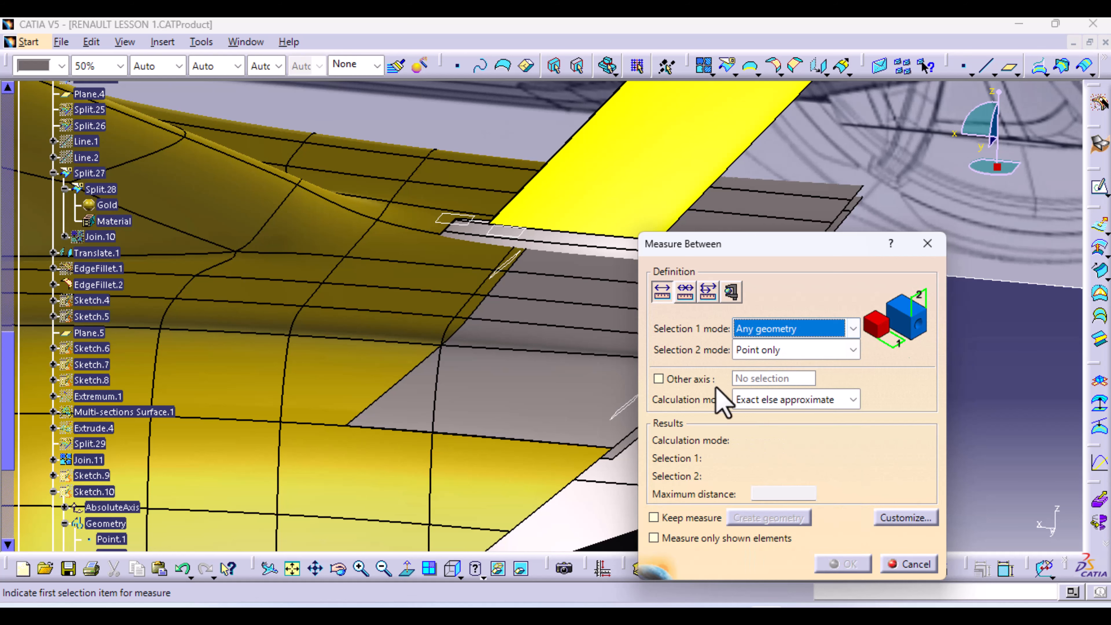
middle_click_drag(788, 199, 493, 384)
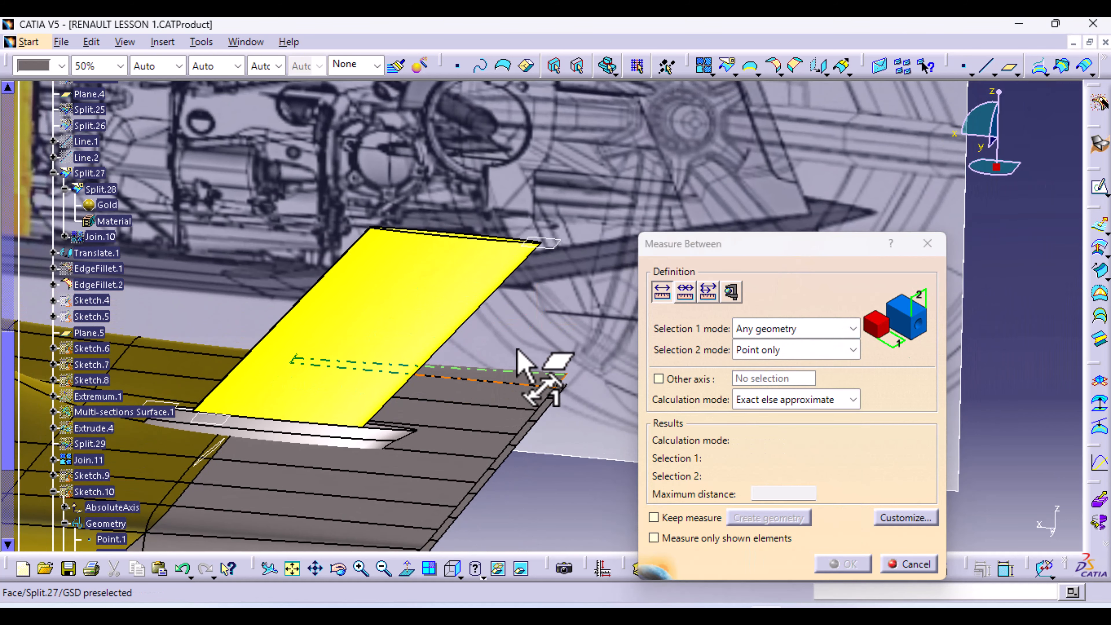
left_click(543, 242)
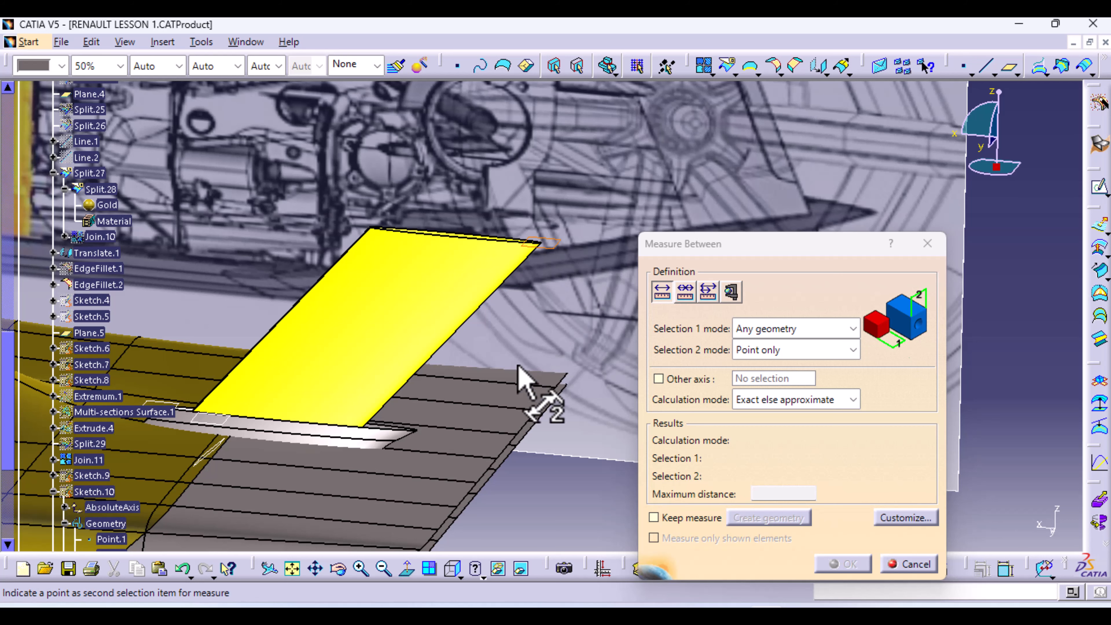
left_click(497, 459)
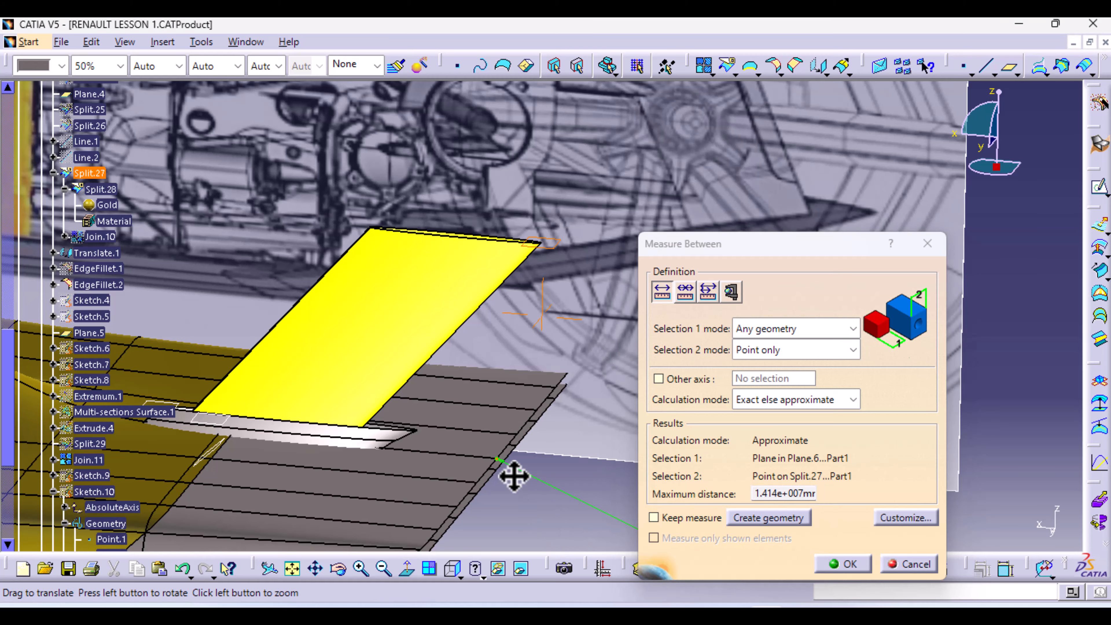
middle_click_drag(514, 476, 167, 387)
middle_click_drag(461, 323, 421, 530)
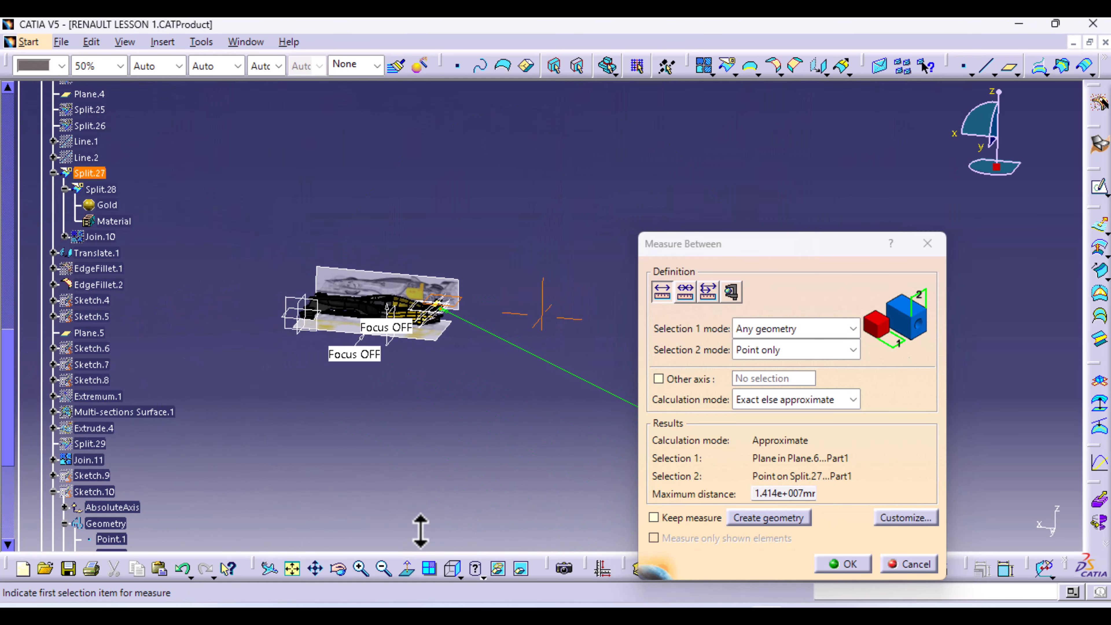
left_click(919, 567)
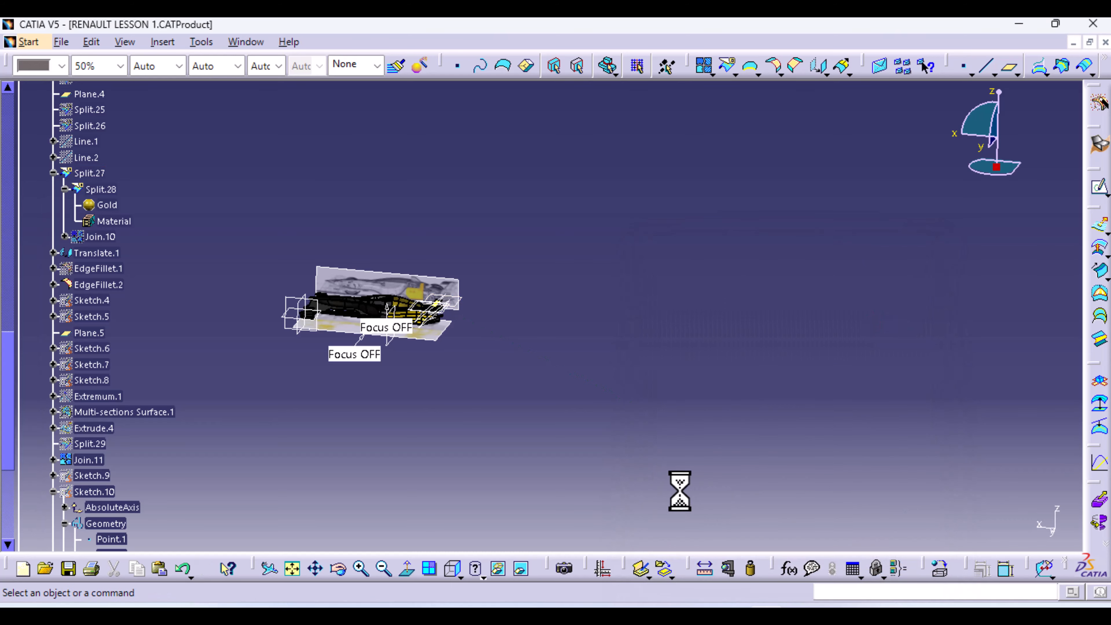
middle_click_drag(486, 439, 661, 254)
middle_click_drag(780, 318, 620, 485)
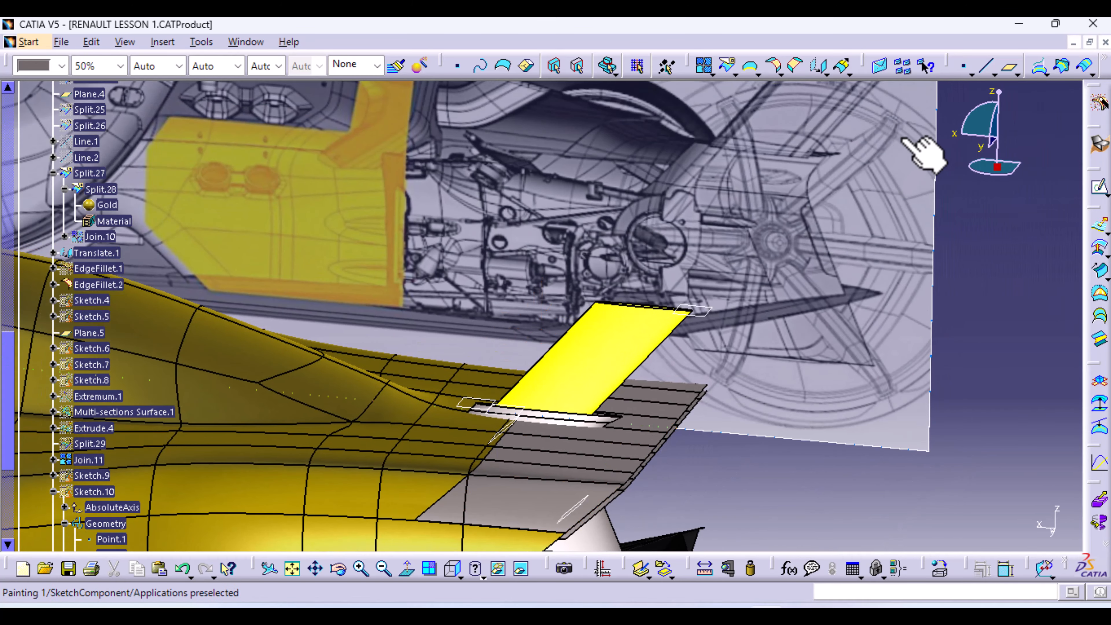
Create a Parallel-through-point plane referencing the XY plane through Split.27's Vertex.5
left_click(1010, 66)
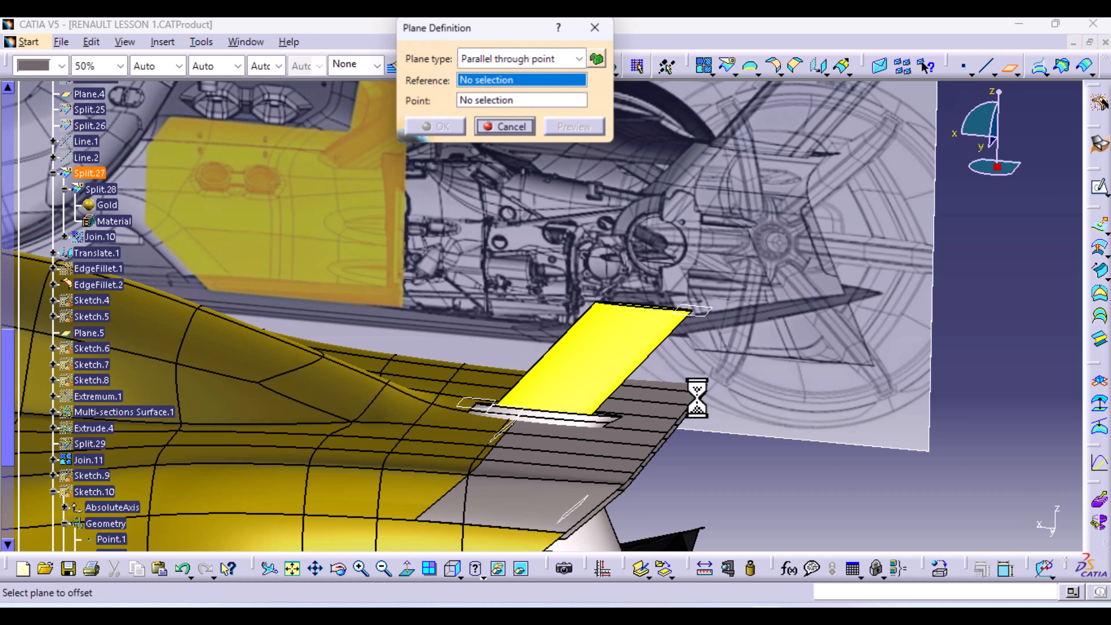
left_click(668, 433)
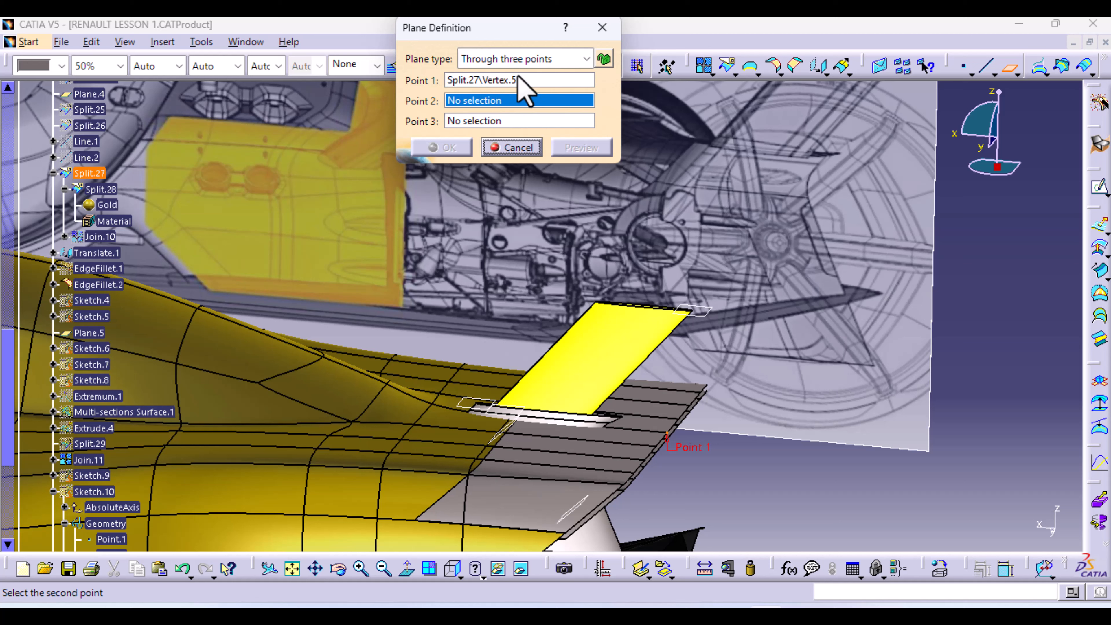
left_click(585, 59)
left_click(530, 95)
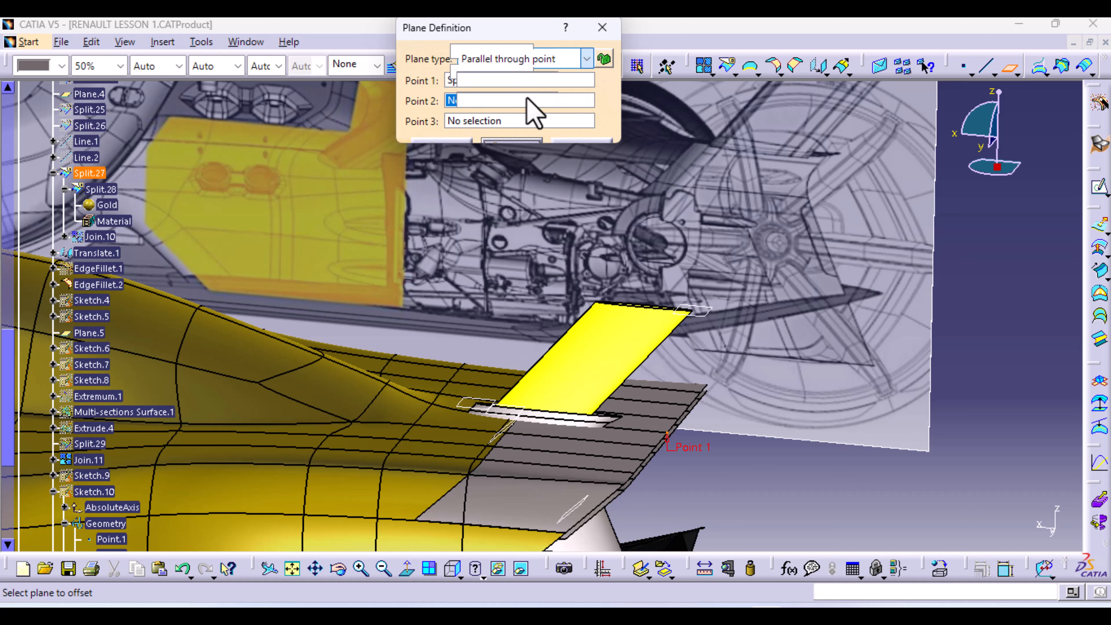
right_click(545, 83)
left_click(571, 117)
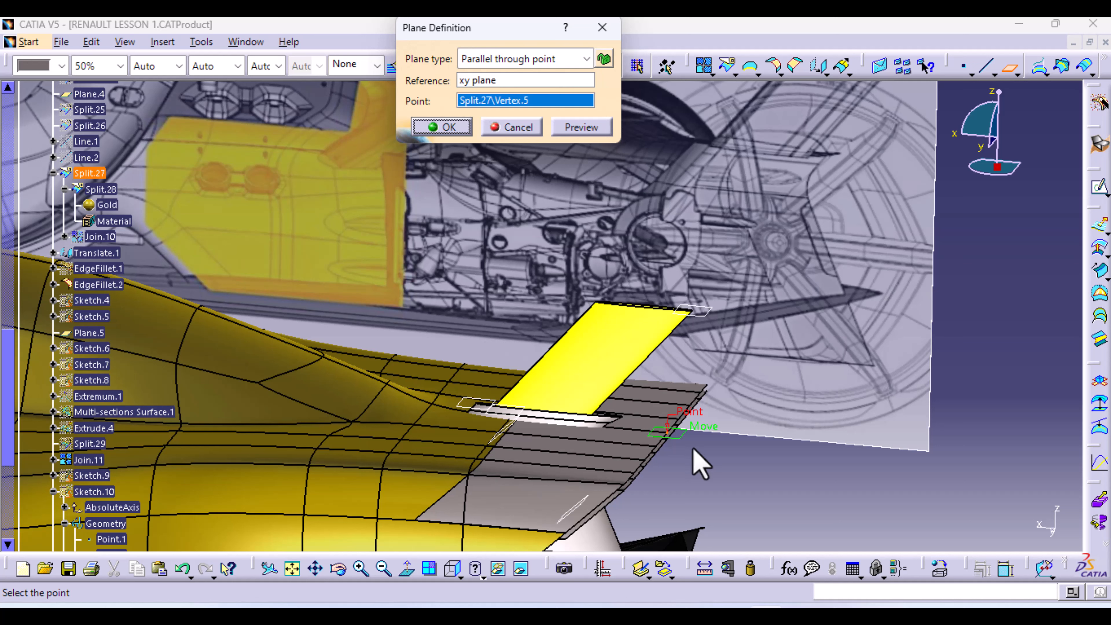
left_click(448, 128)
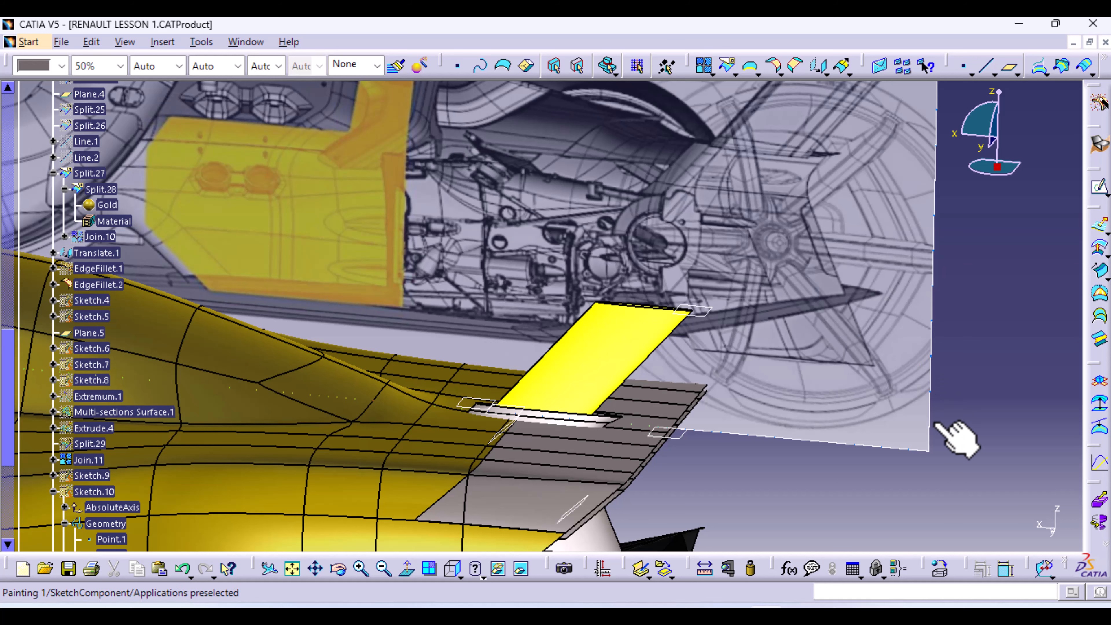
Measure between the new plane at the wing corner and the other plane, second selection set to any geometry
left_click(704, 568)
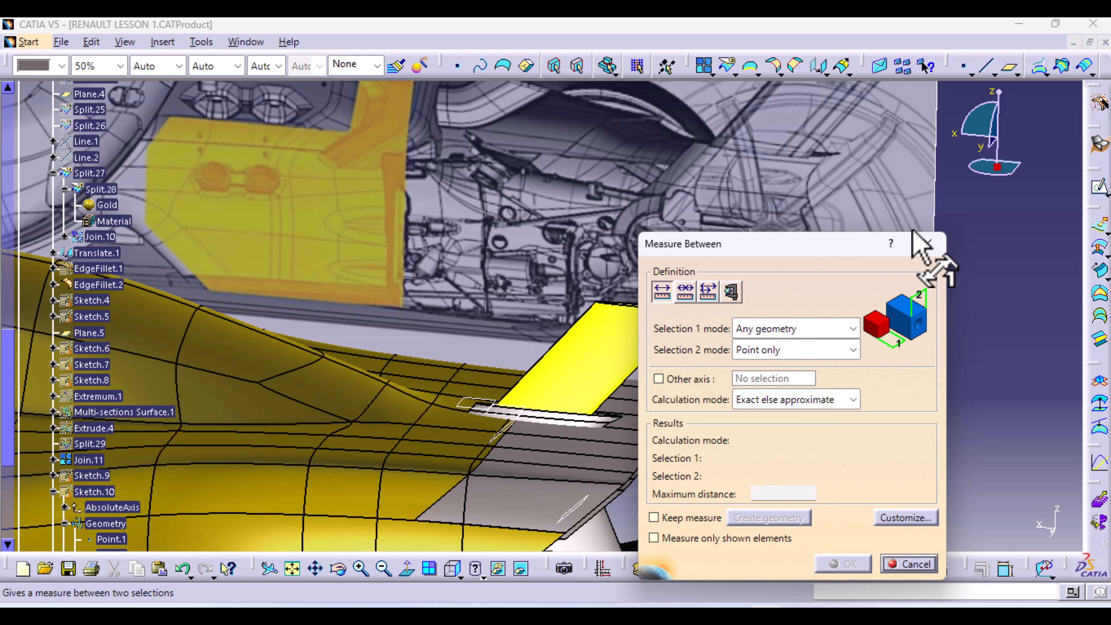
left_click_drag(815, 250, 348, 201)
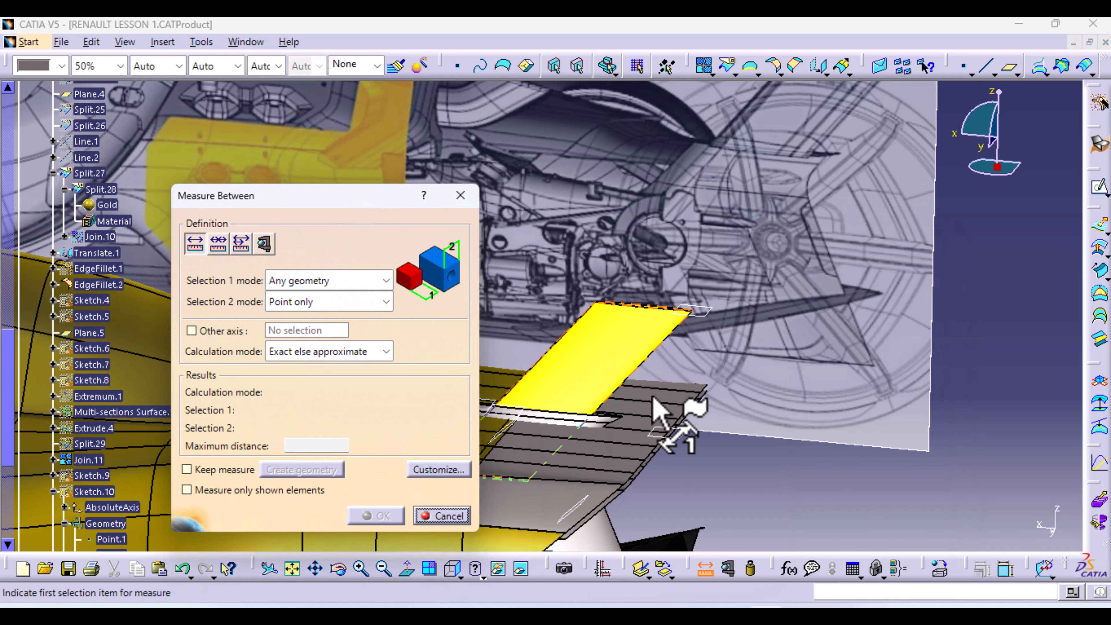
left_click(674, 441)
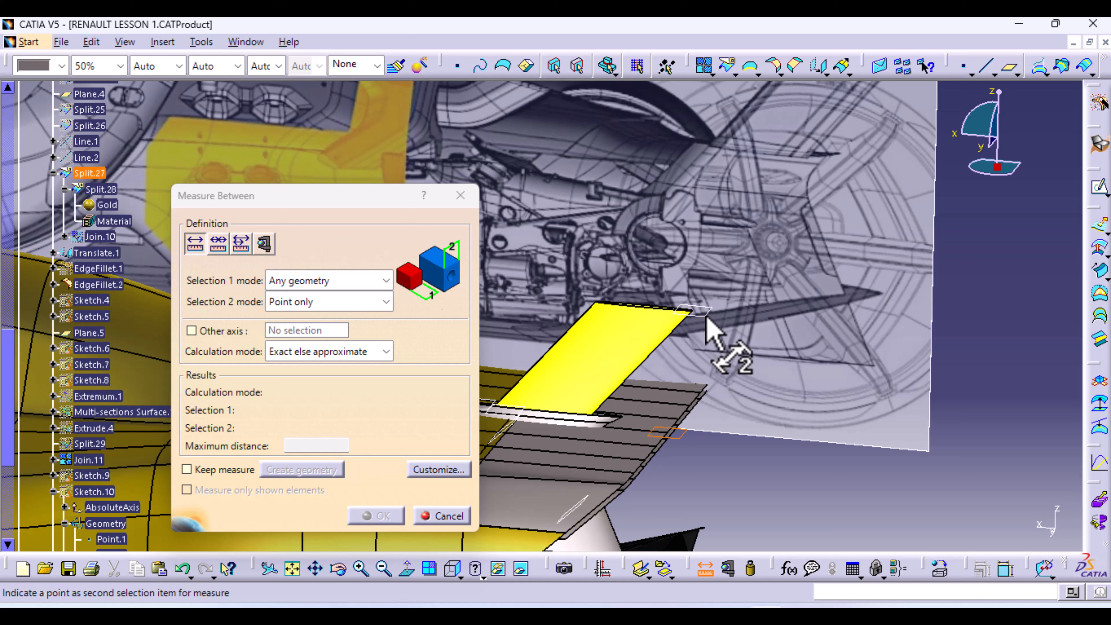
left_click(386, 302)
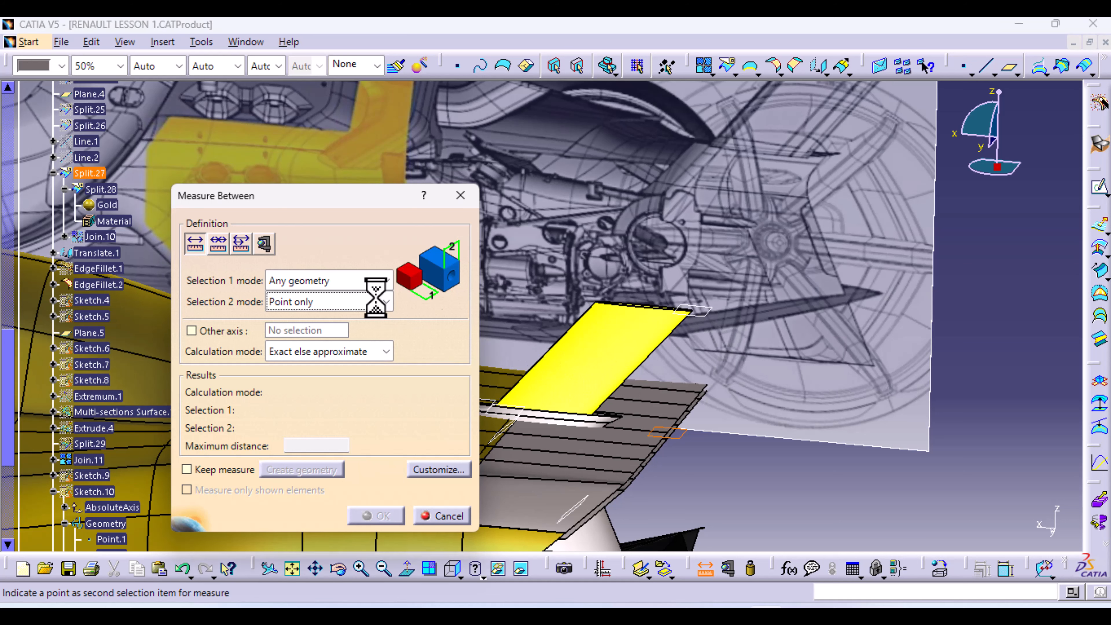
left_click(332, 325)
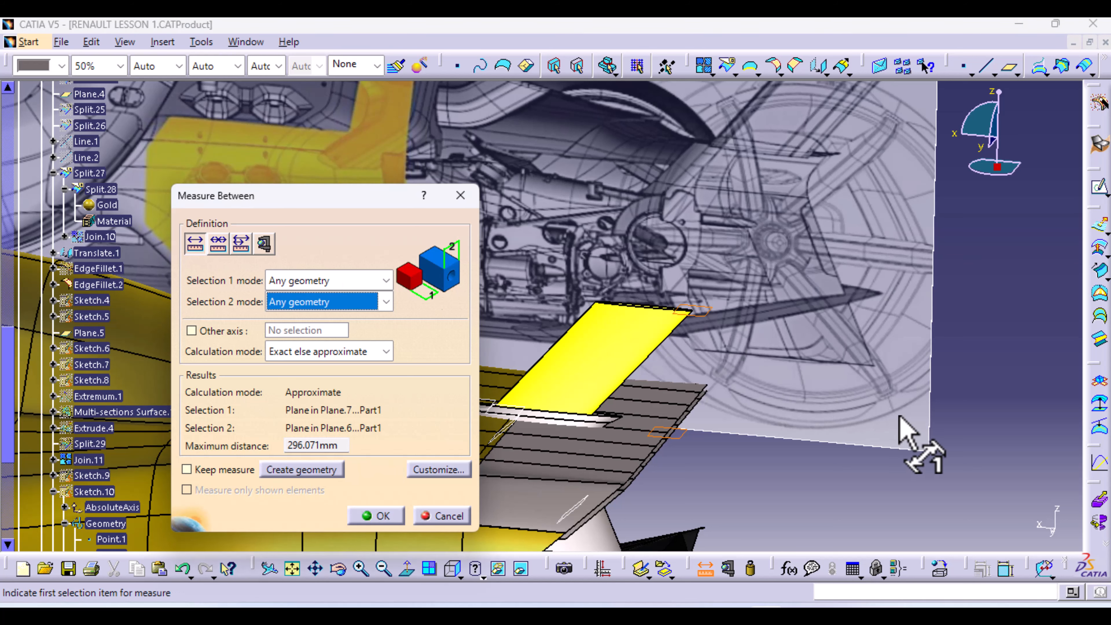
middle_click_drag(828, 344, 824, 498)
middle_click_drag(675, 416, 950, 427)
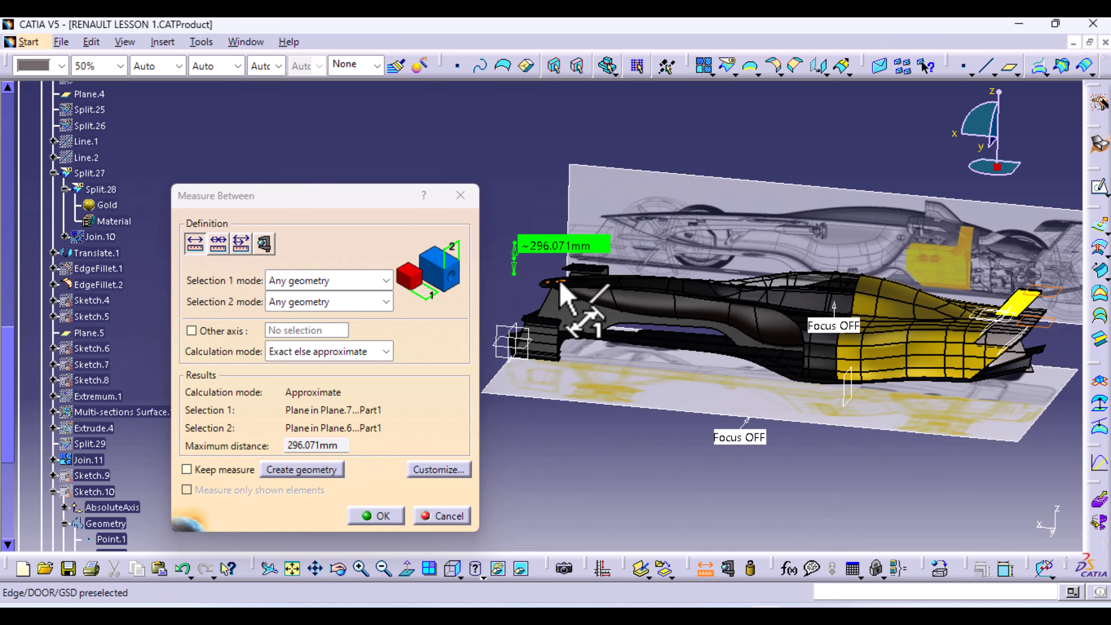
middle_click_drag(561, 284, 570, 108)
middle_click_drag(552, 168, 566, 397)
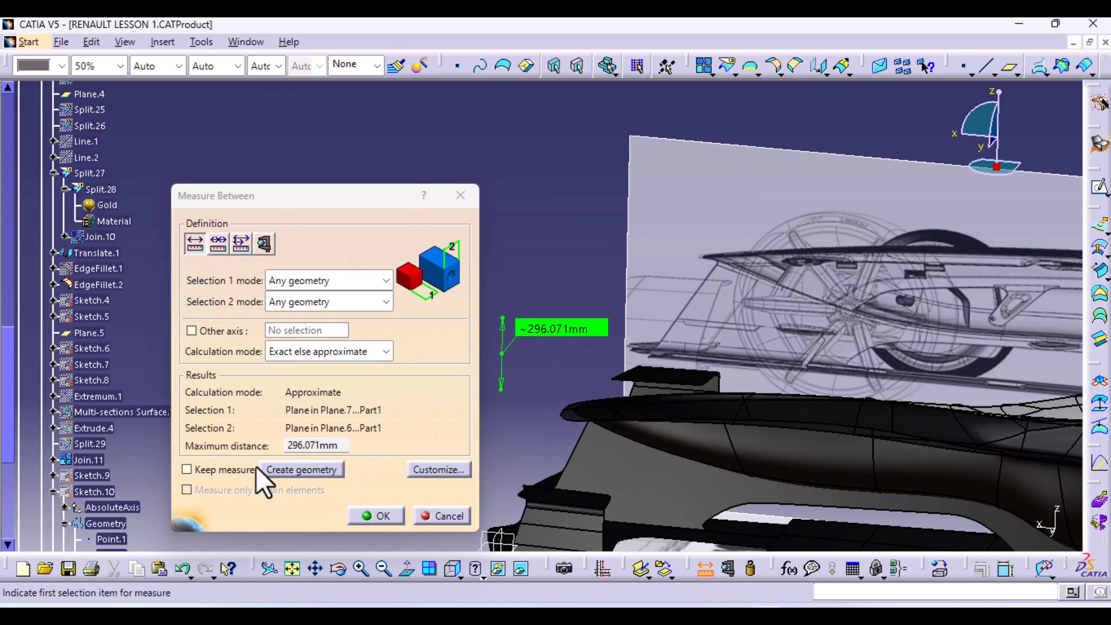
Copy the 296.071mm maximum distance value and close the measurement
double_click(295, 445)
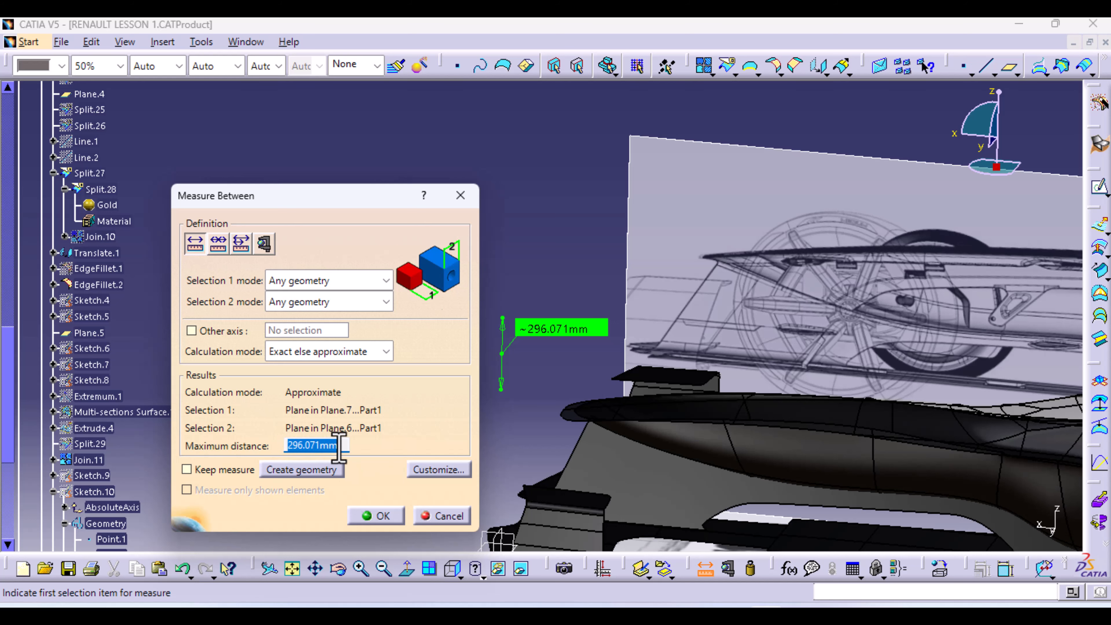
right_click(308, 448)
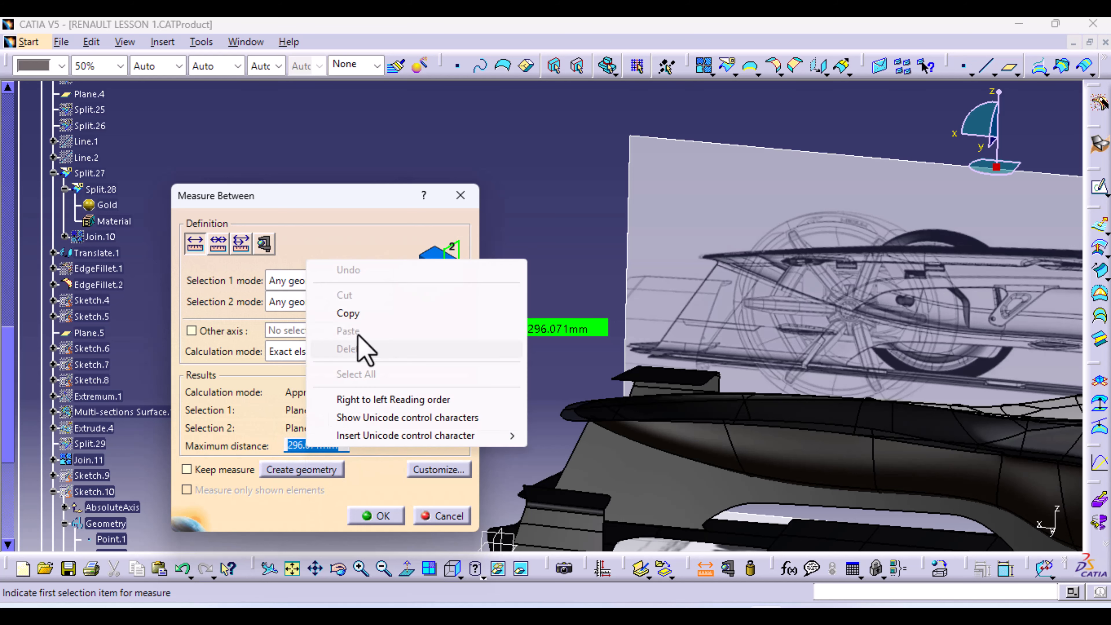
left_click(348, 314)
left_click(444, 516)
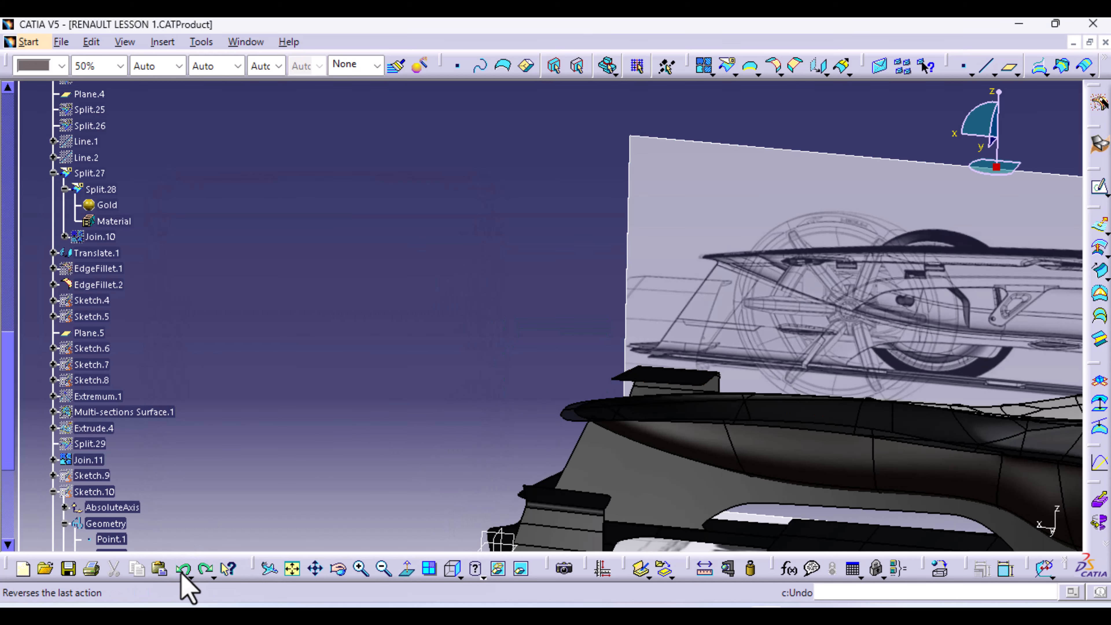
Pan onto the car's yellow rear and hide all planes with Tools > Hide > All Planes
scroll(149, 502, "down", 5)
scroll(149, 501, "down", 3)
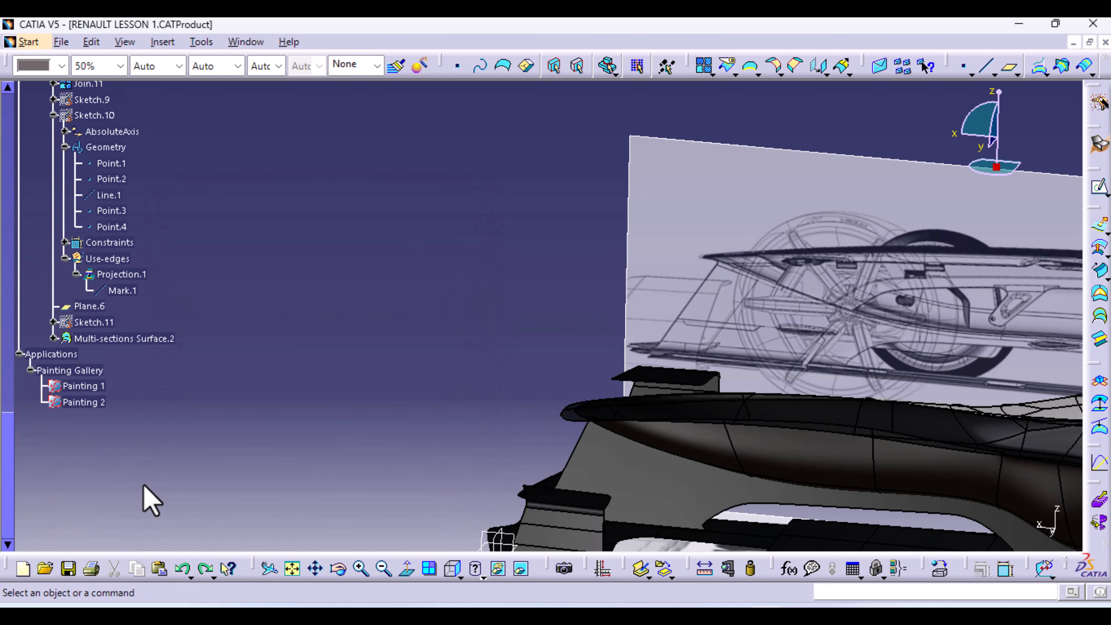
middle_click_drag(797, 324, 122, 247)
middle_click_drag(606, 358, 329, 311)
left_click(201, 42)
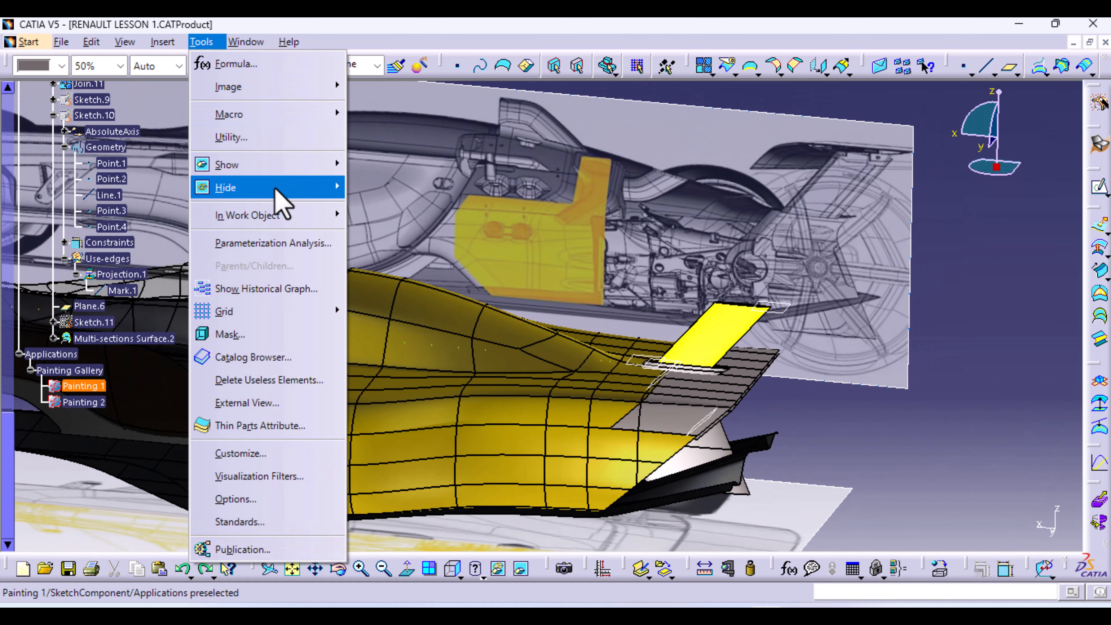
mouse_move(277, 192)
left_click(415, 303)
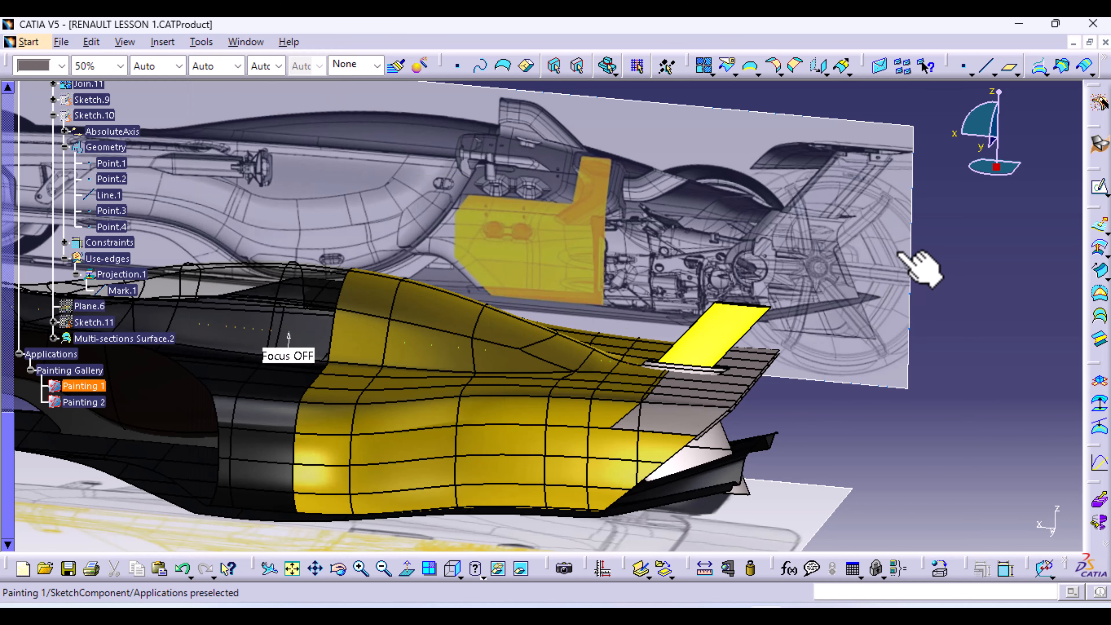
left_click(711, 75)
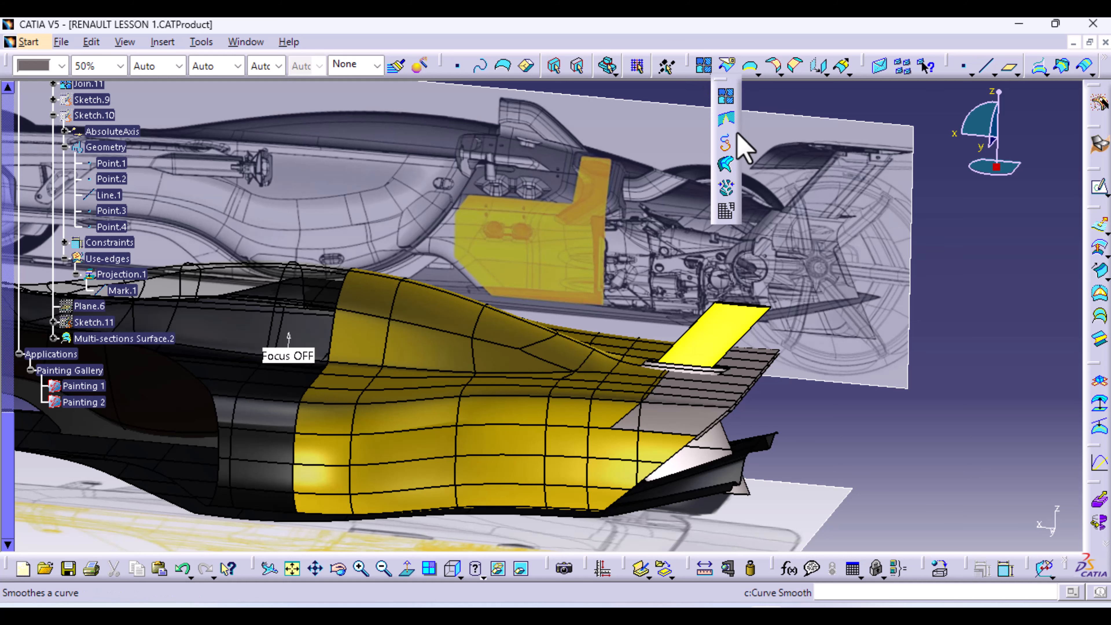
left_click(744, 72)
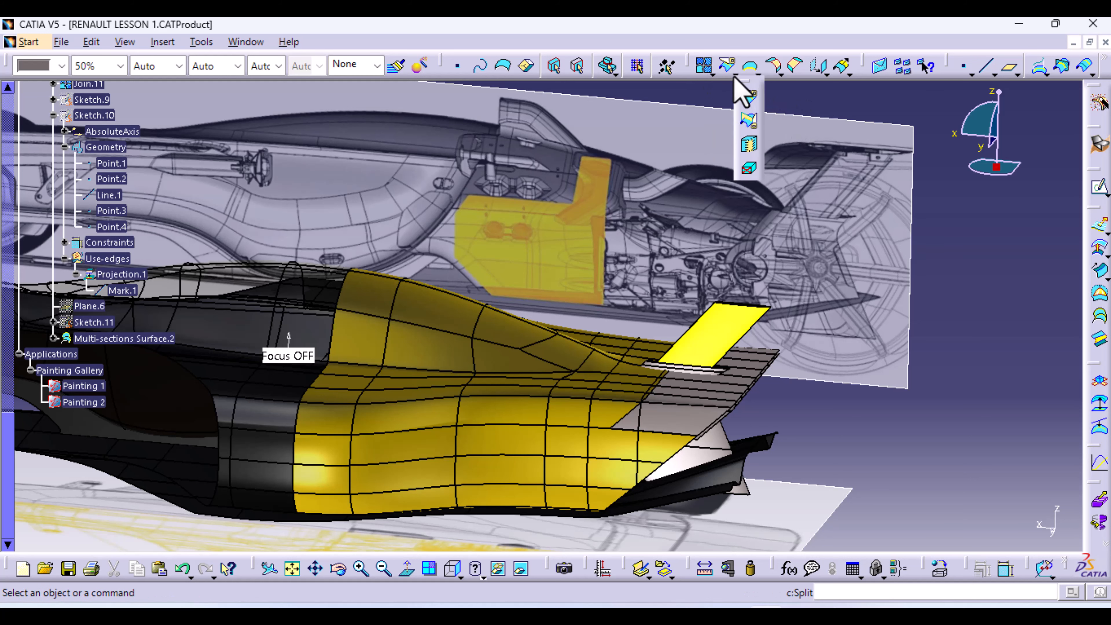
Start translating Split.27 along the Z component
left_click(822, 72)
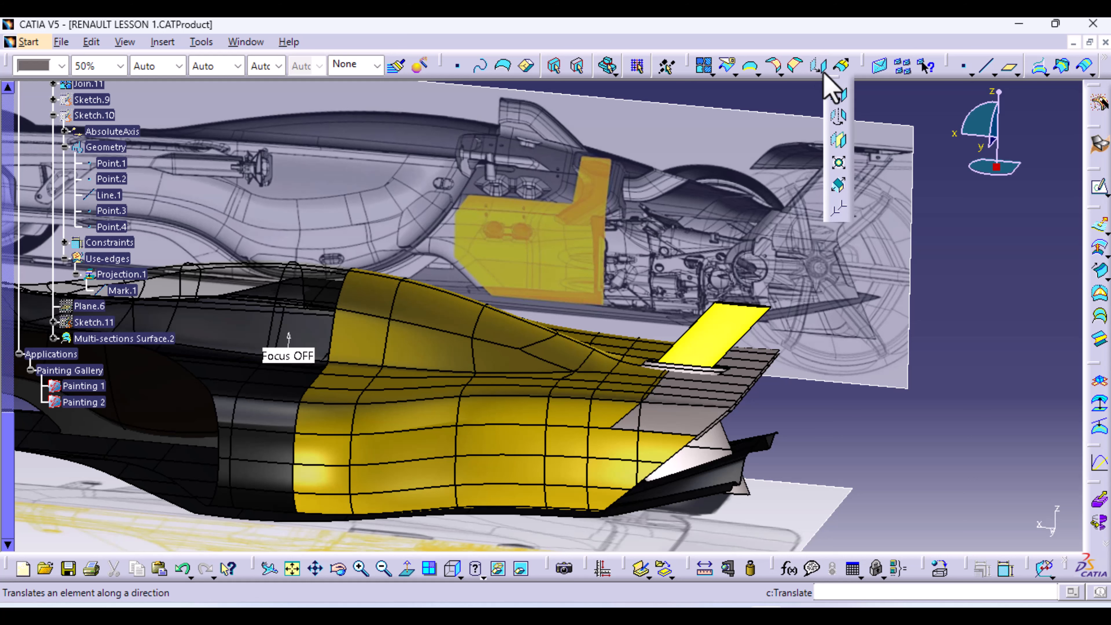
left_click(839, 93)
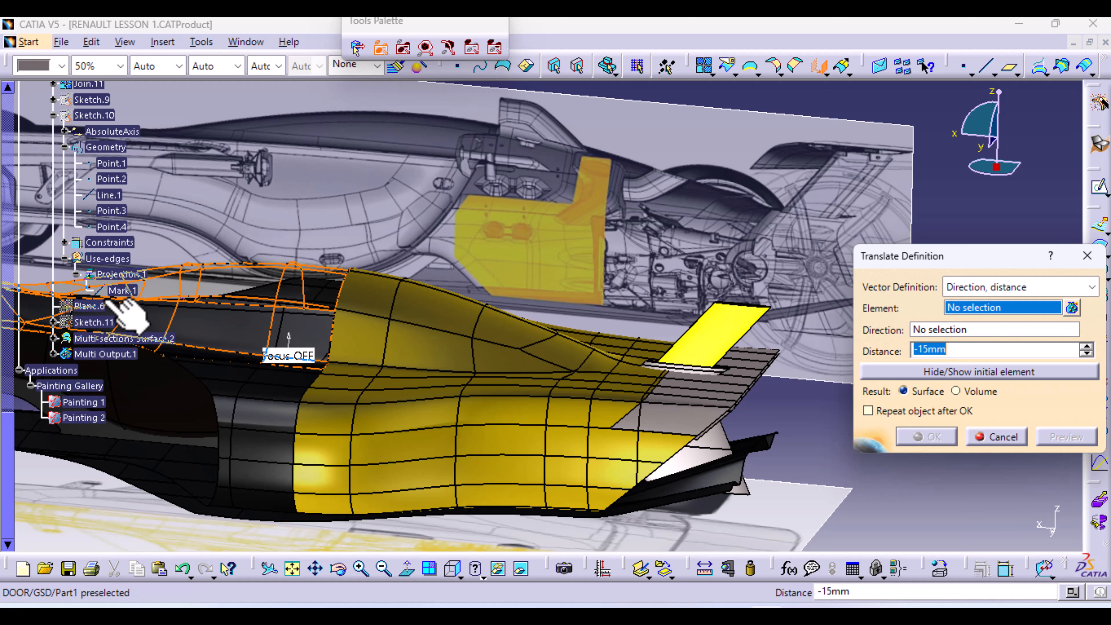
left_click(690, 416)
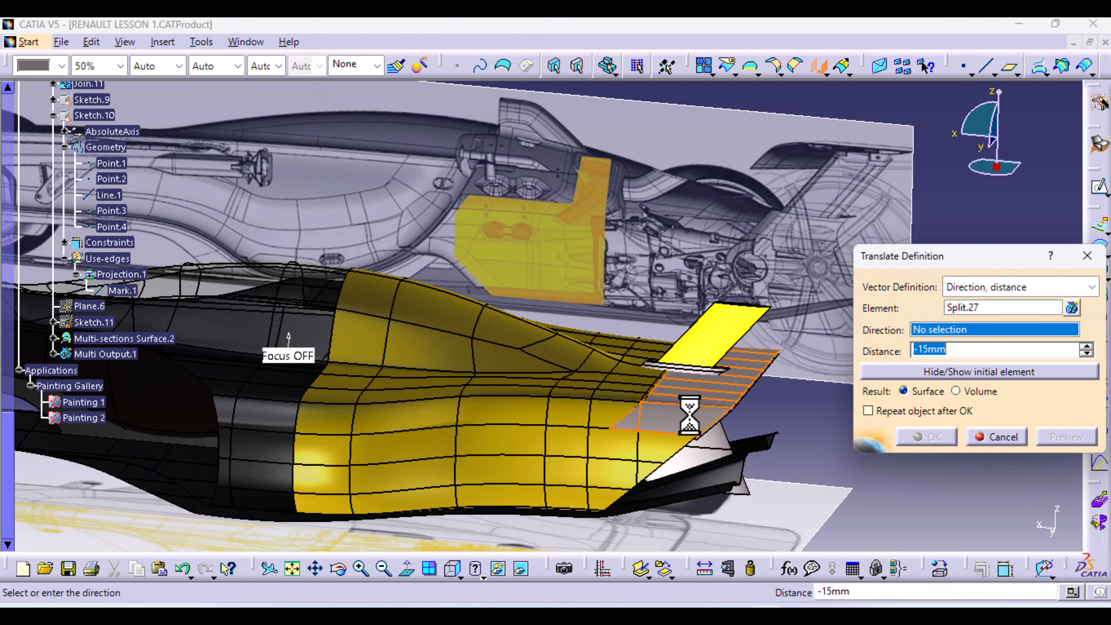
right_click(922, 329)
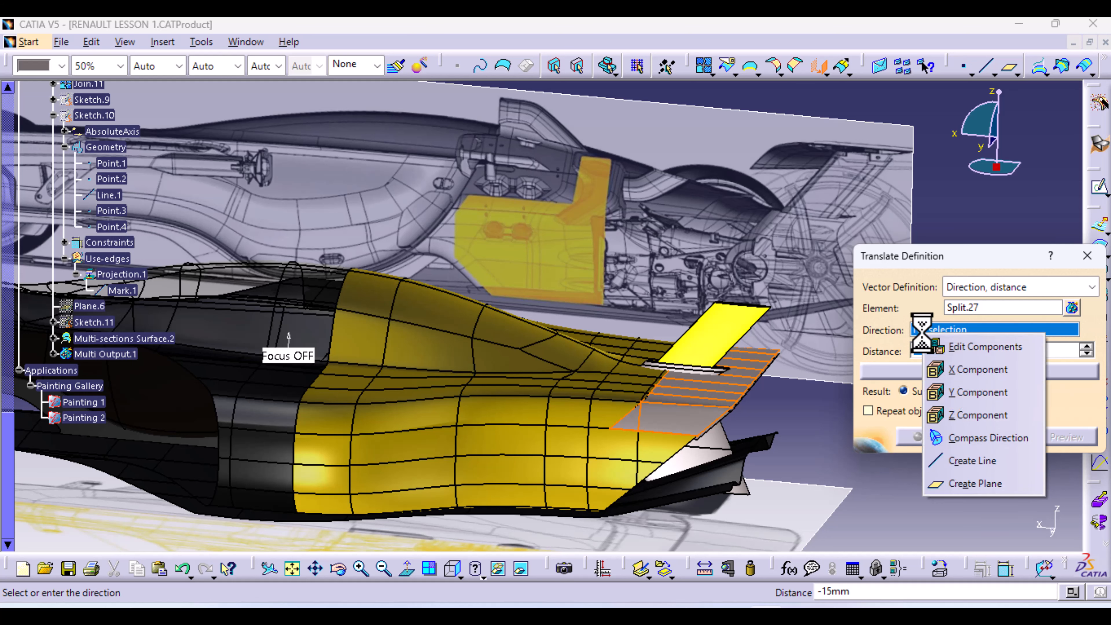
left_click(1011, 415)
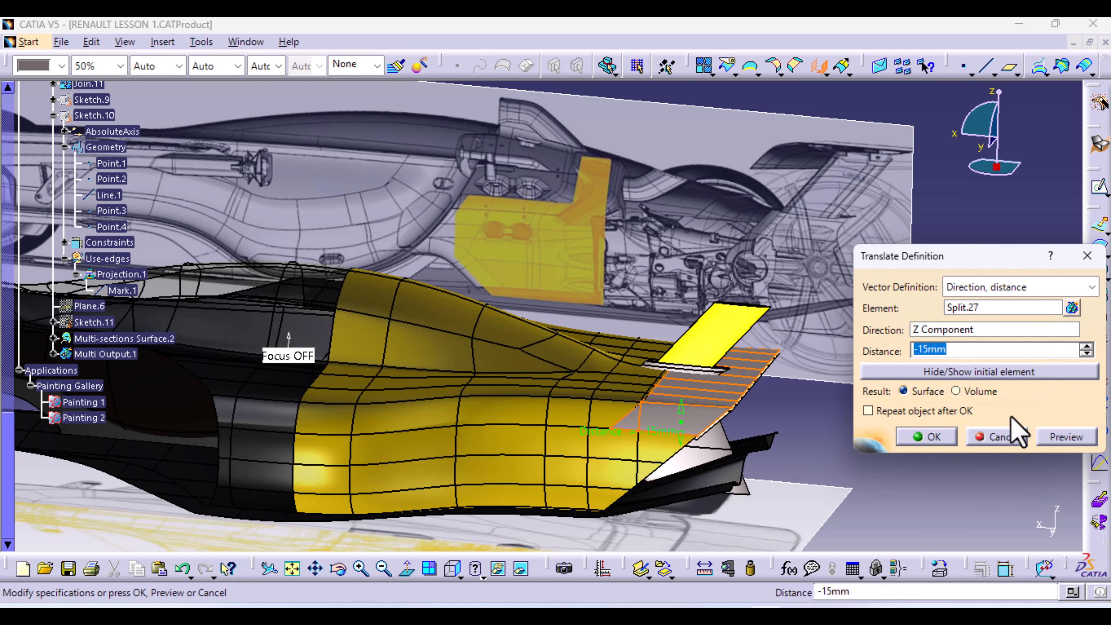
Replace the -15mm distance with the measured plane gap and create Translate.2
right_click(943, 349)
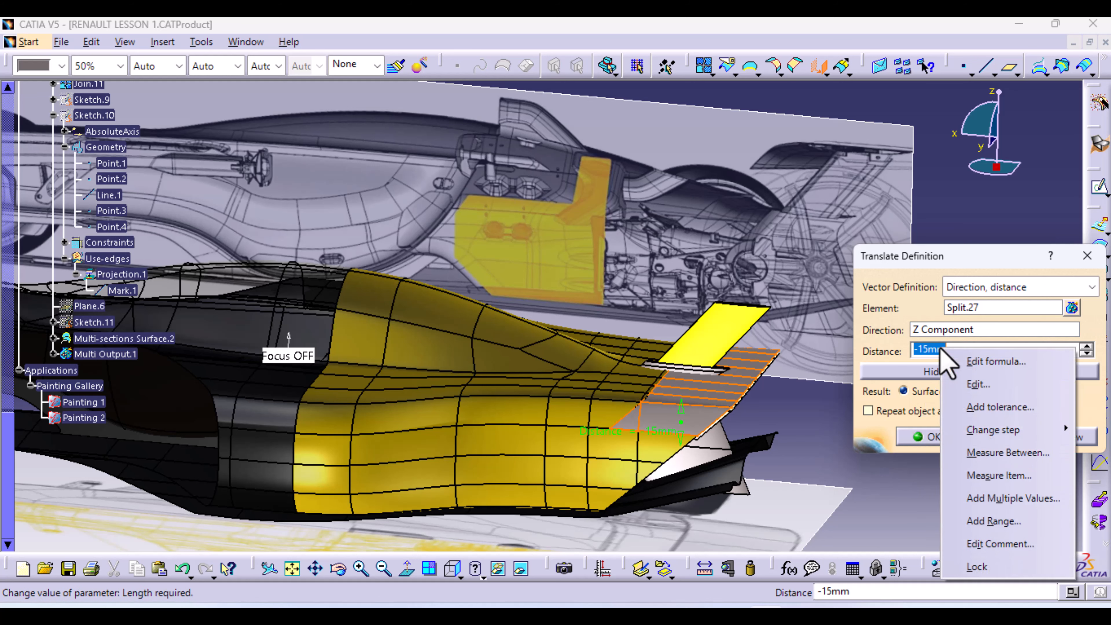
mouse_move(988, 438)
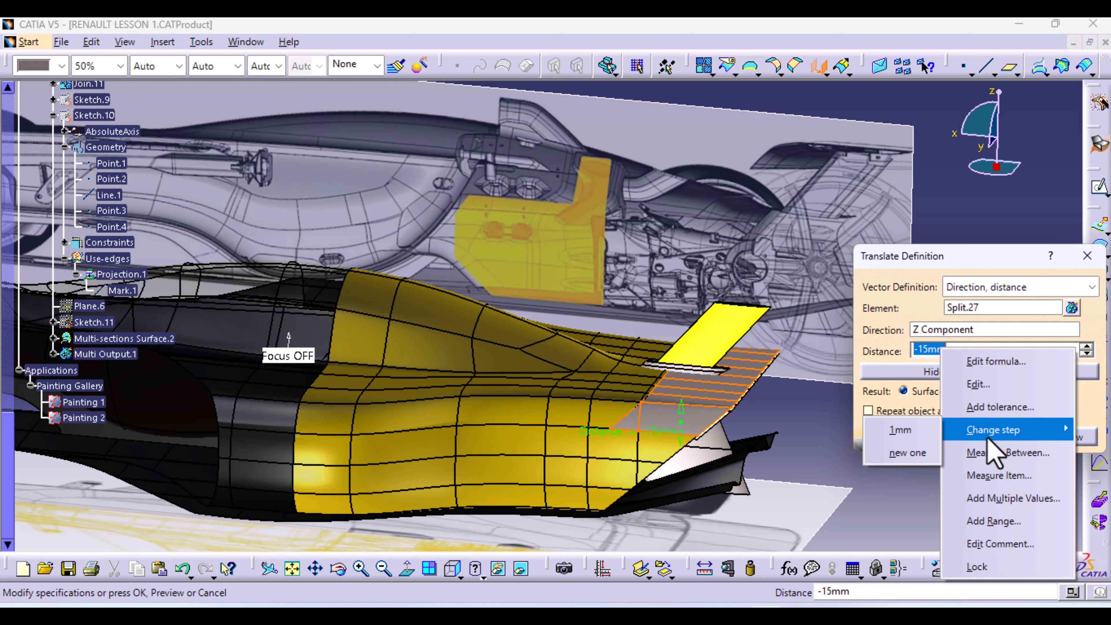
left_click(871, 521)
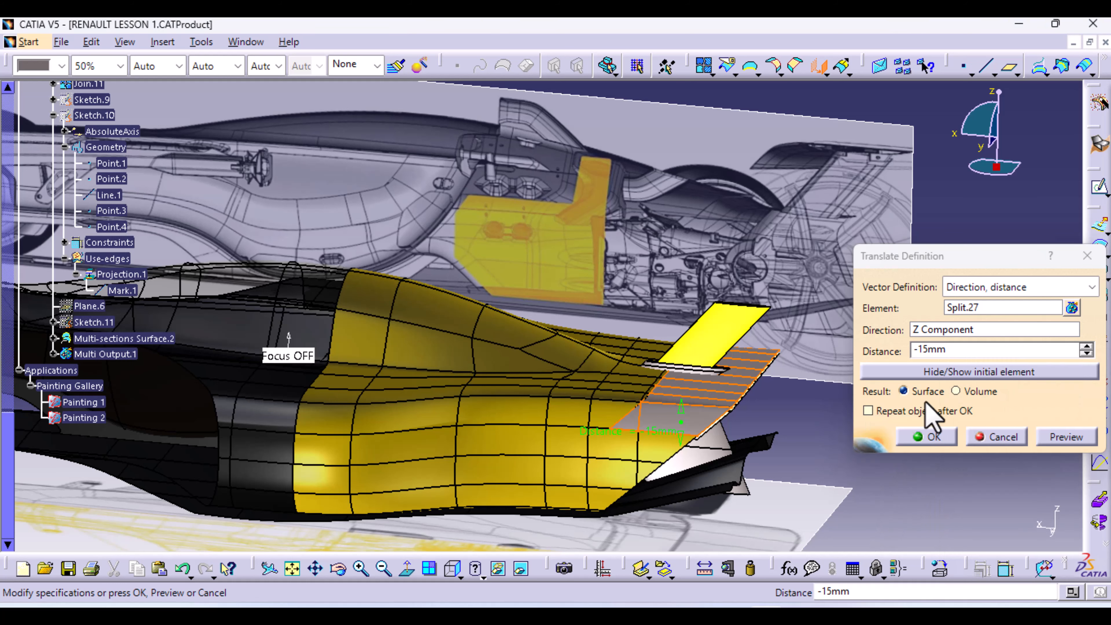
left_click(954, 349)
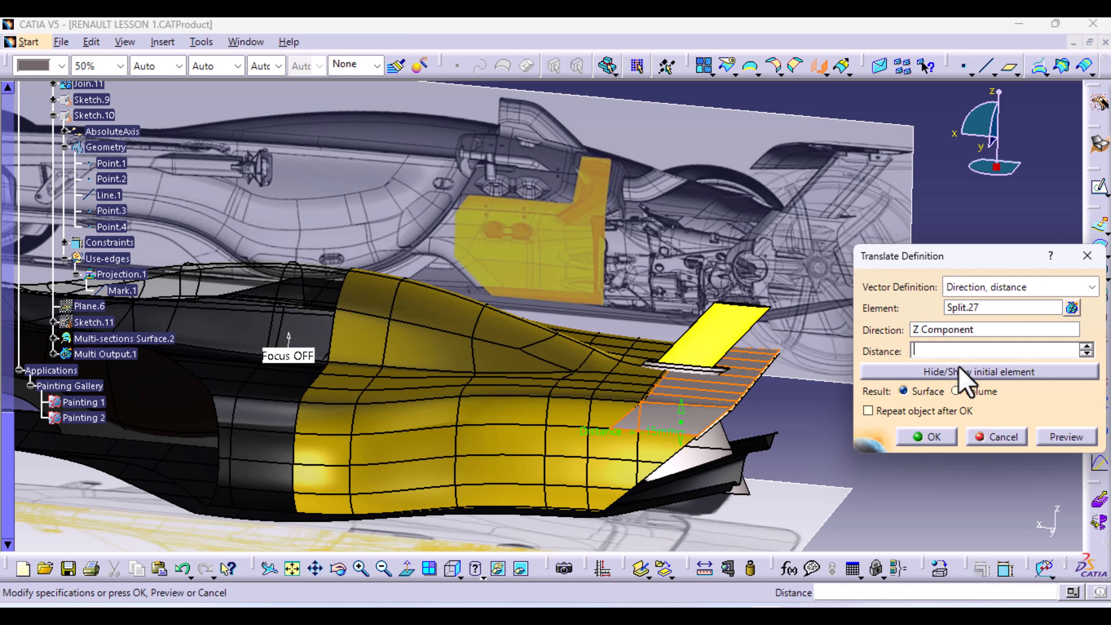
right_click(934, 354)
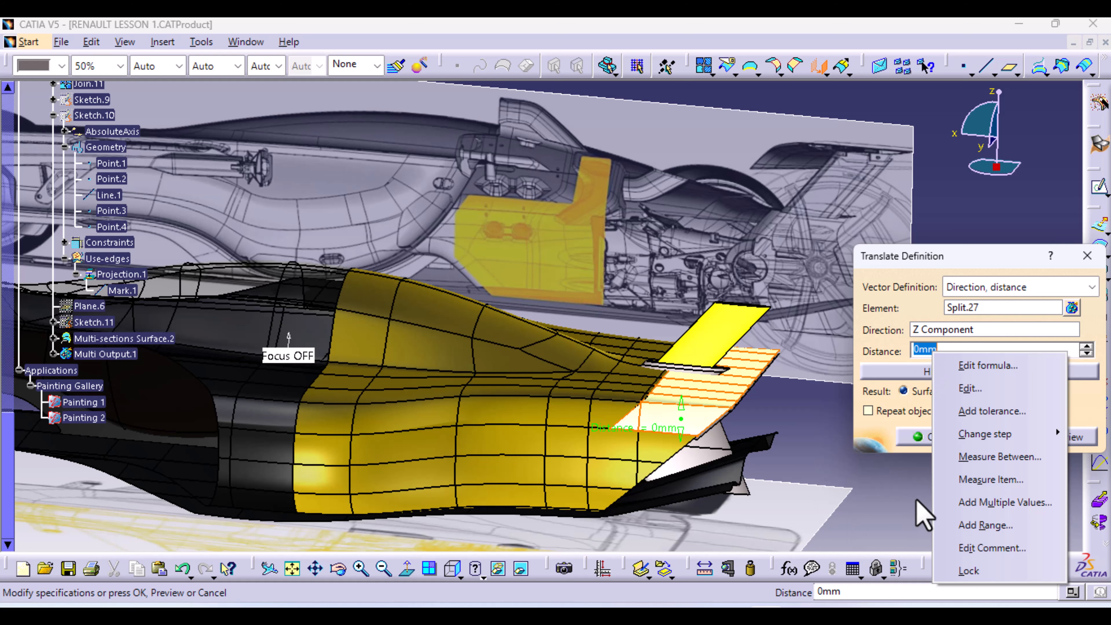
left_click(891, 498)
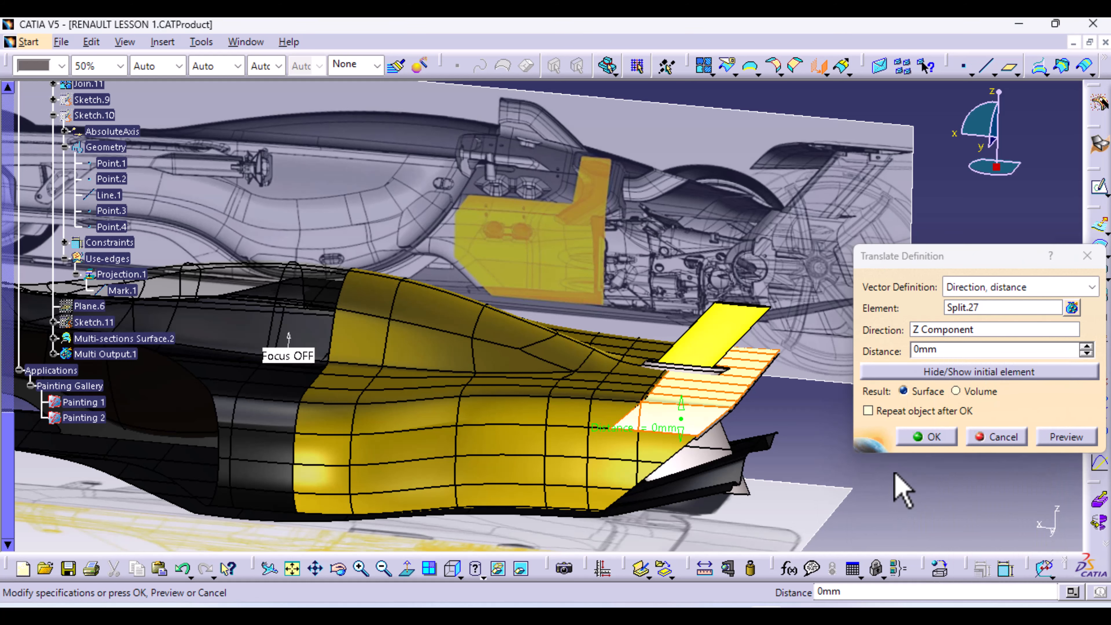
left_click(925, 352)
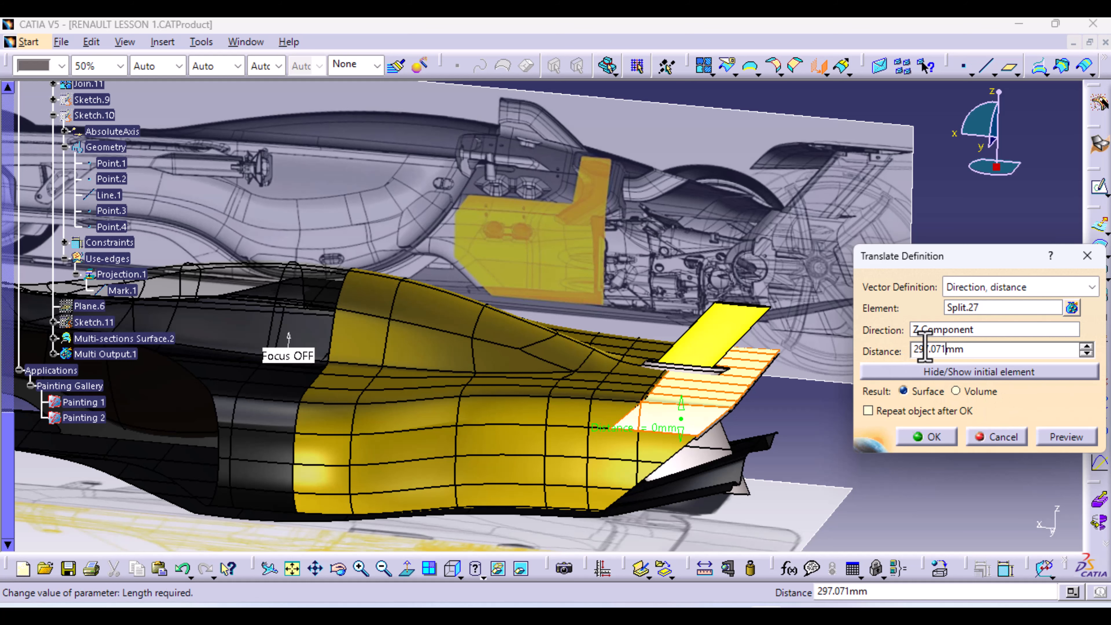
left_click(941, 438)
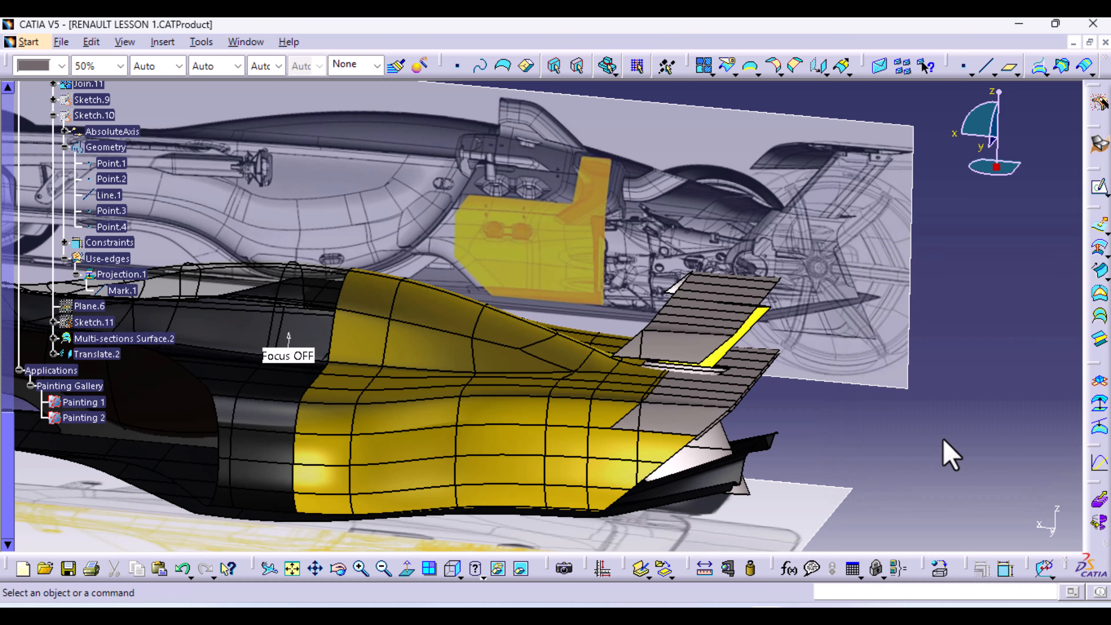
Confirm Translate.2 at 296.071mm along Z and orbit to inspect the raised wing
double_click(98, 353)
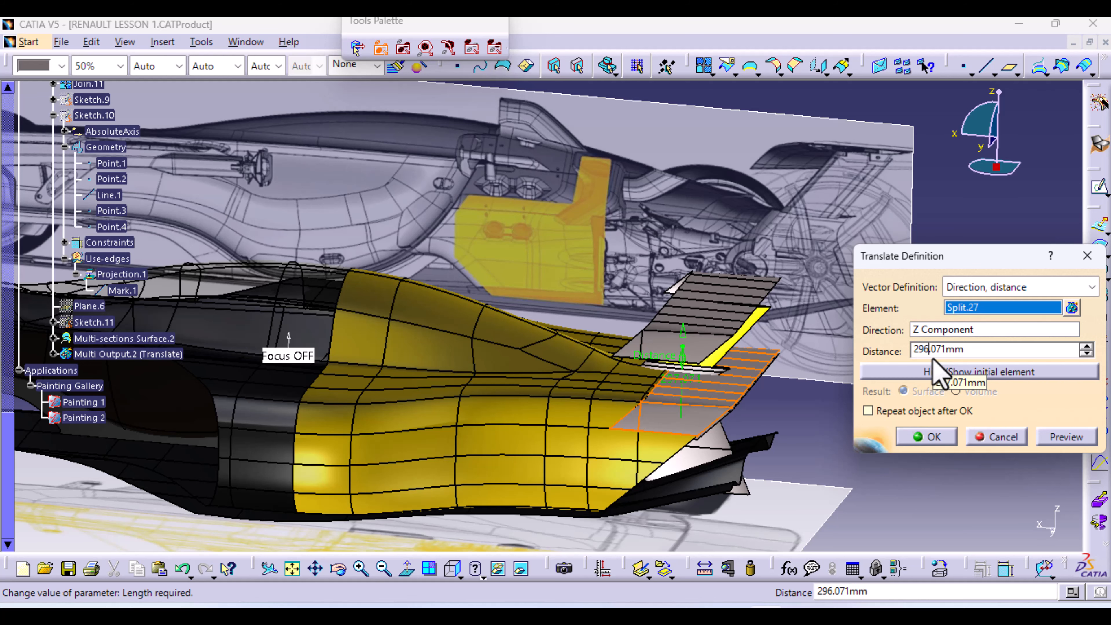
left_click(934, 438)
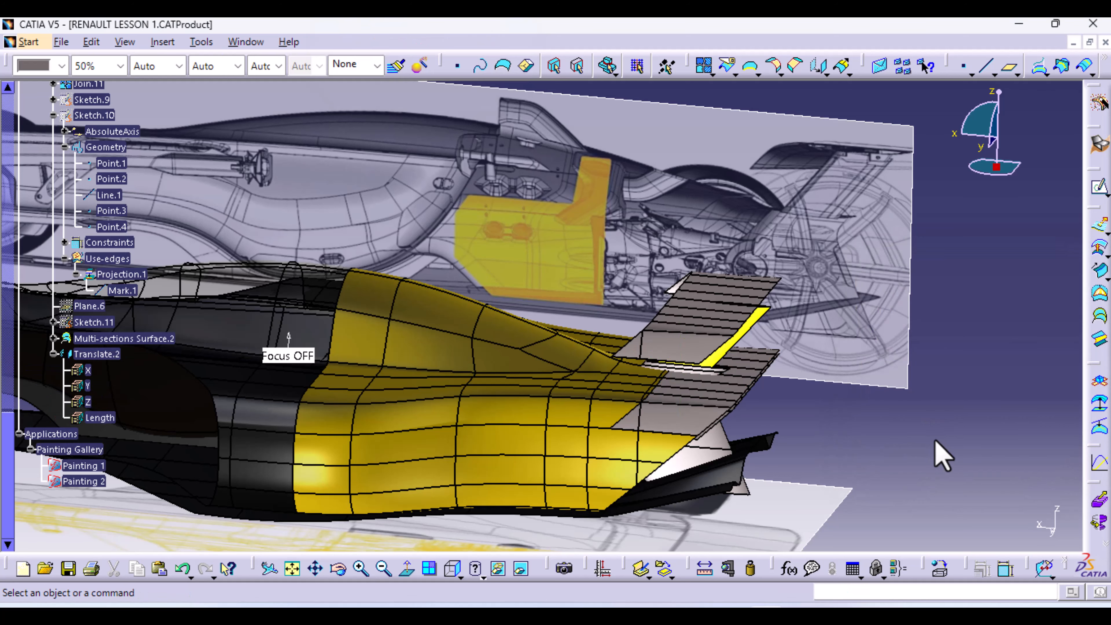
middle_click_drag(613, 414, 616, 411)
middle_click_drag(647, 363, 643, 386)
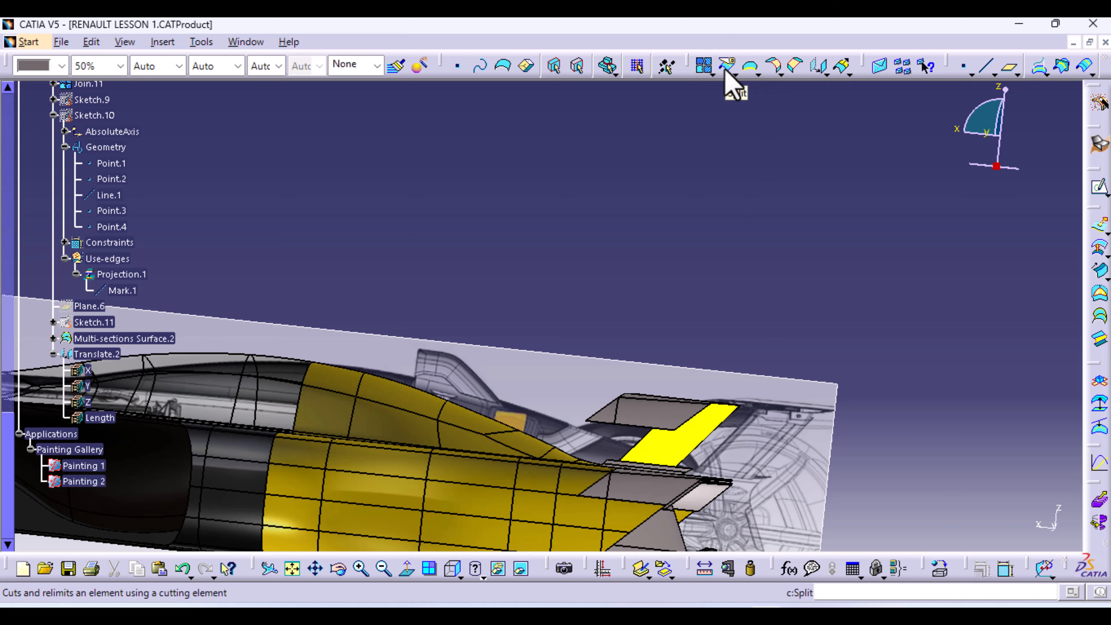
Start translating Translate.2 along the X component, previewing a -50mm shift
left_click(821, 68)
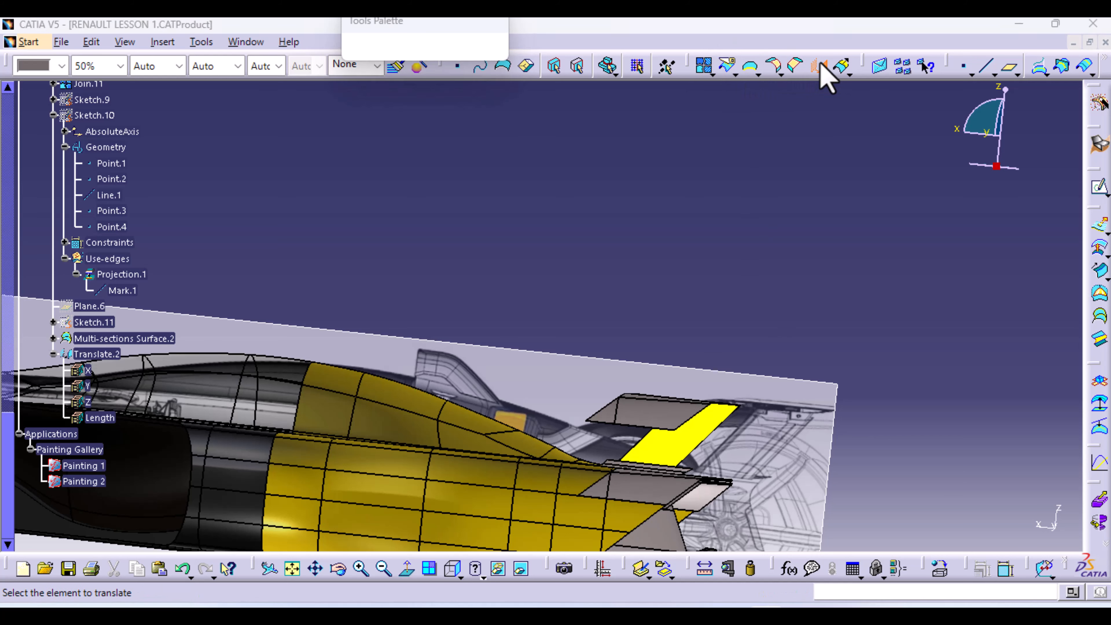
left_click(659, 421)
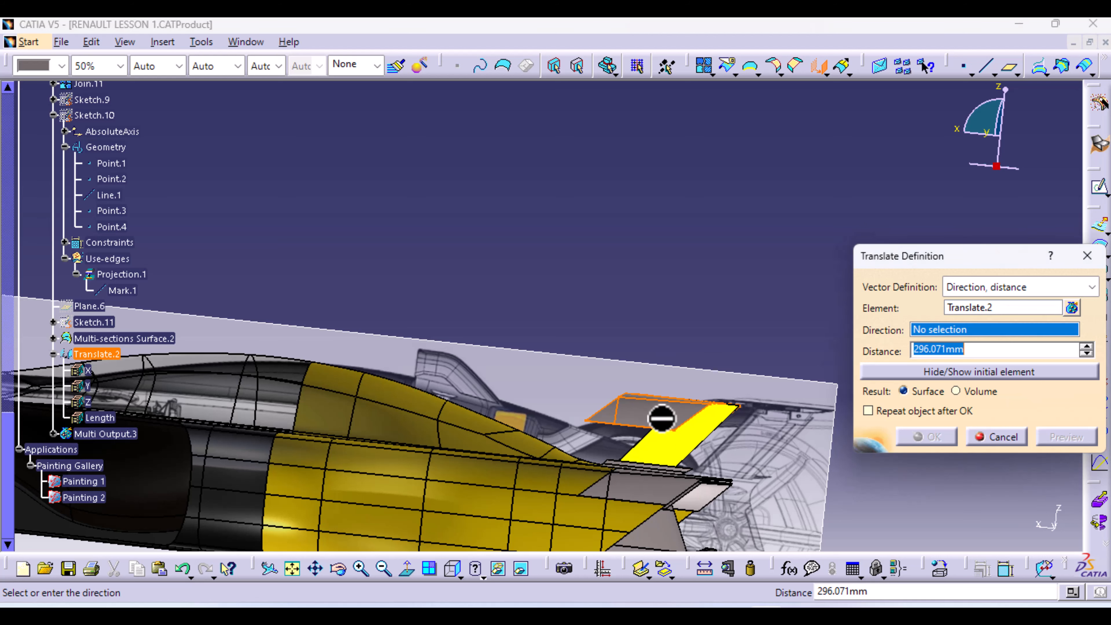
right_click(974, 334)
left_click(1006, 367)
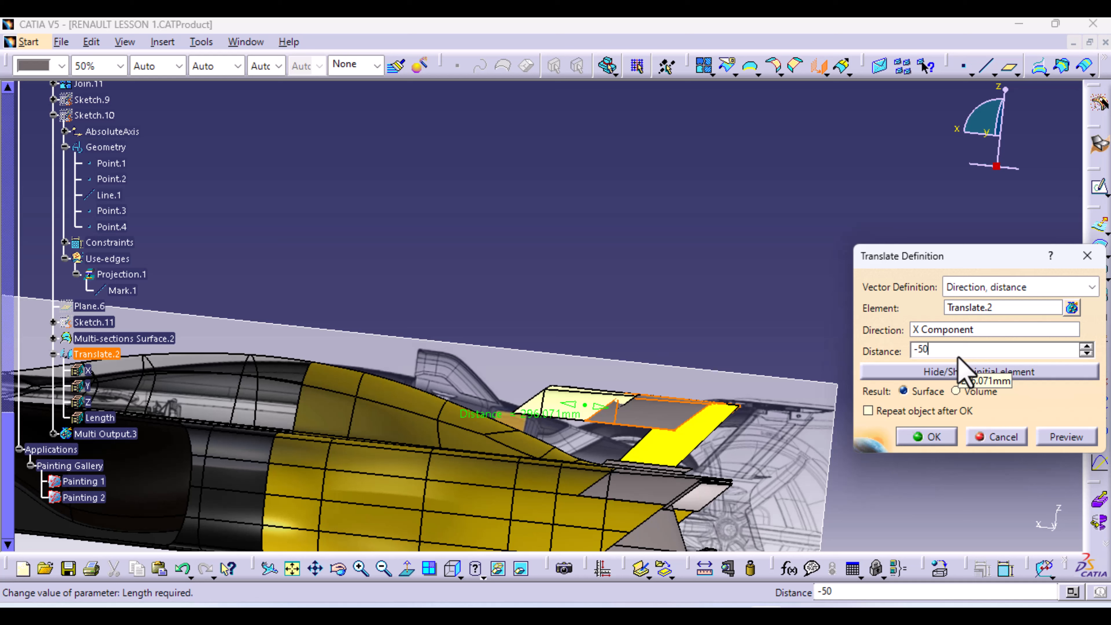
left_click(1066, 437)
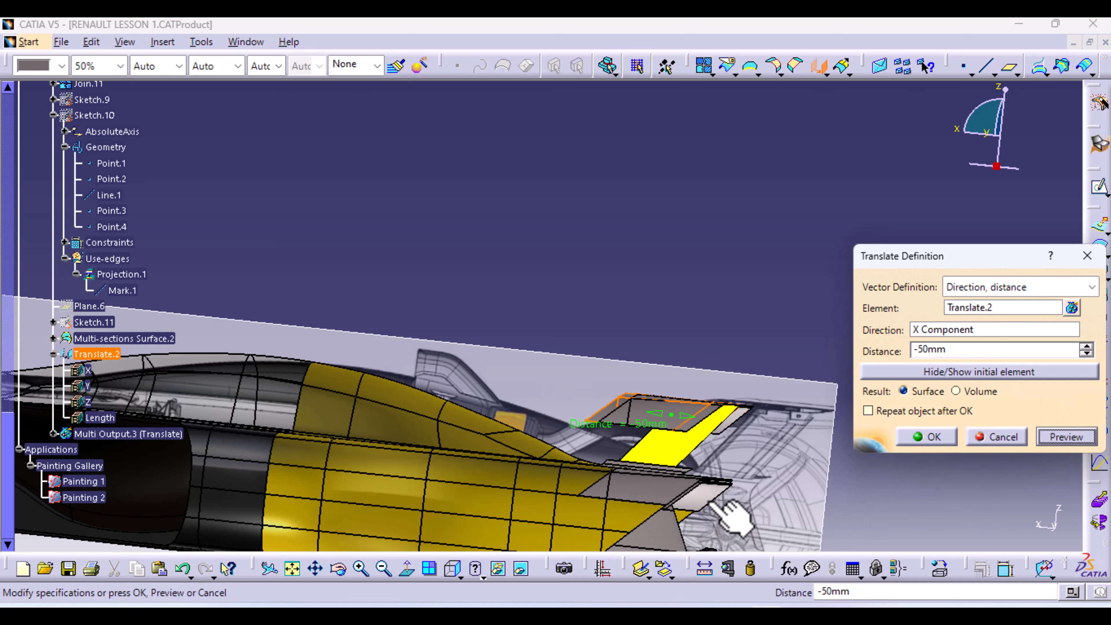
middle_click_drag(722, 510, 341, 203)
Hide the initial element, set the X shift to -94mm, check from the side, and create Translate.3
left_click(933, 371)
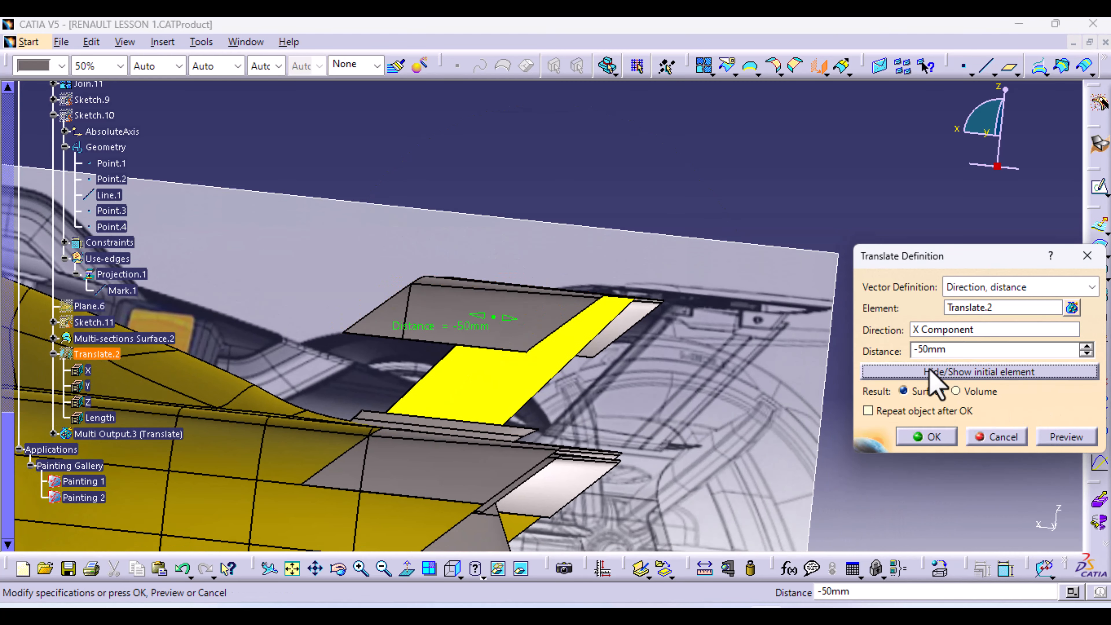
left_click_drag(514, 333, 558, 327)
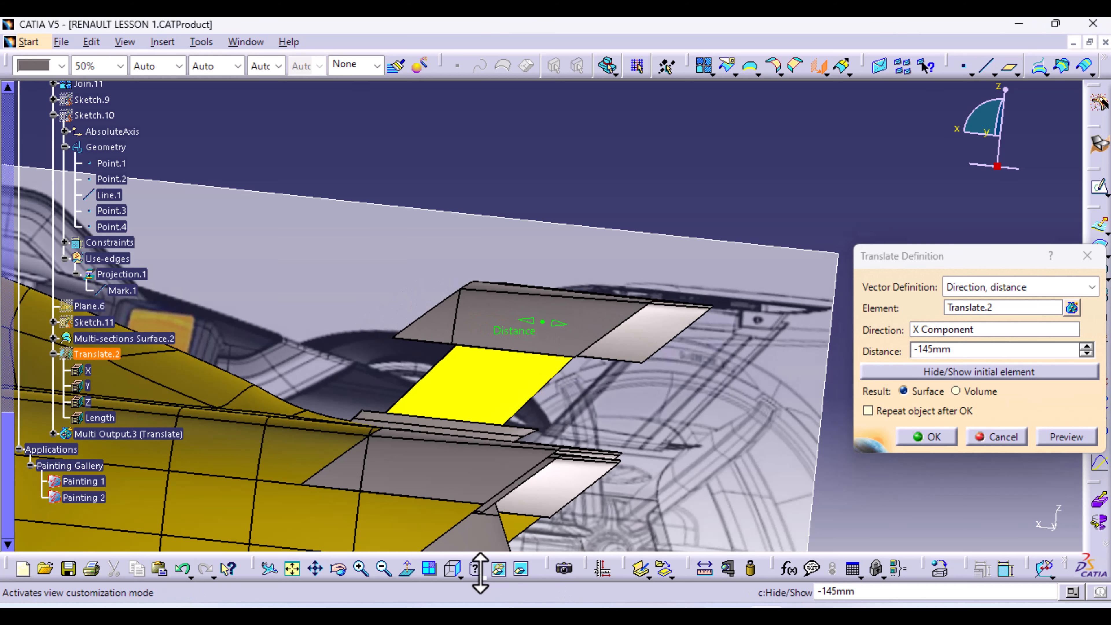
left_click(453, 569)
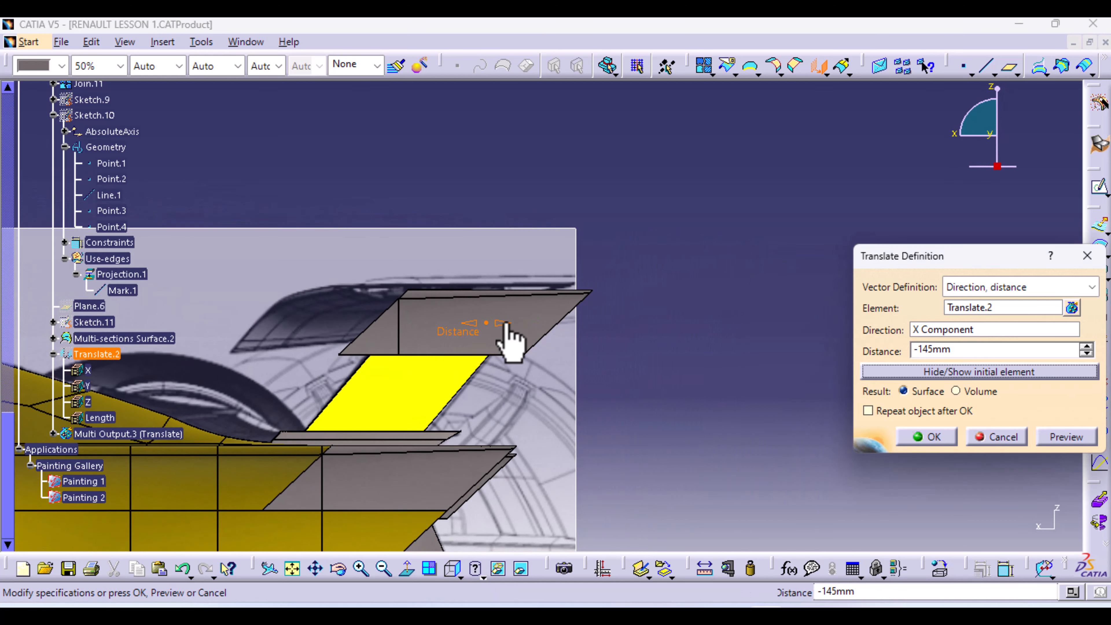
left_click_drag(508, 335, 480, 326)
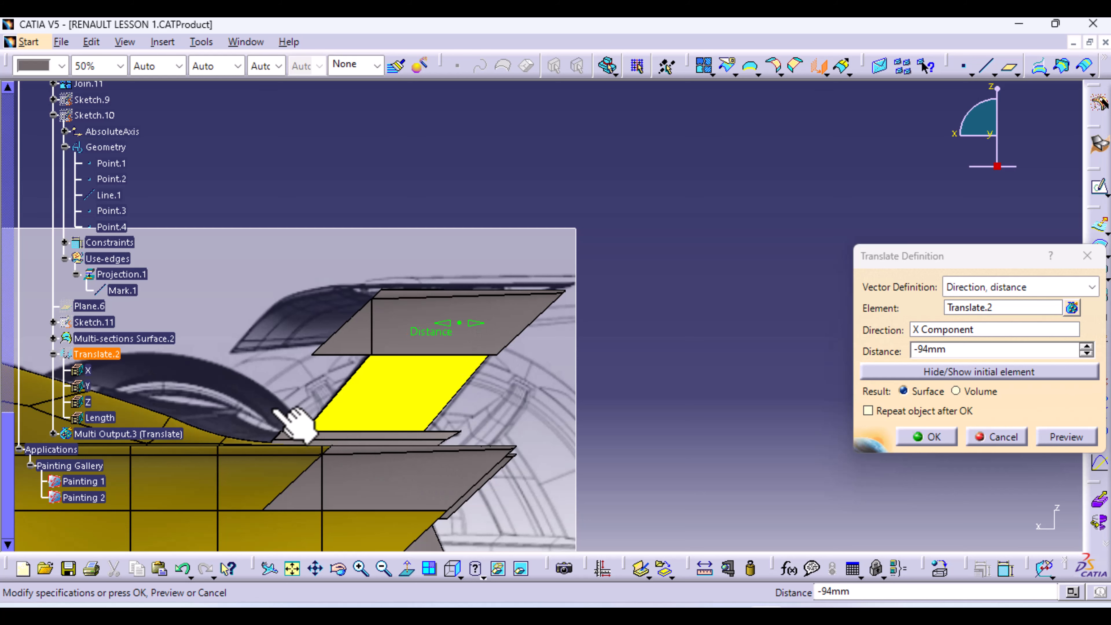
middle_click_drag(274, 411, 652, 319)
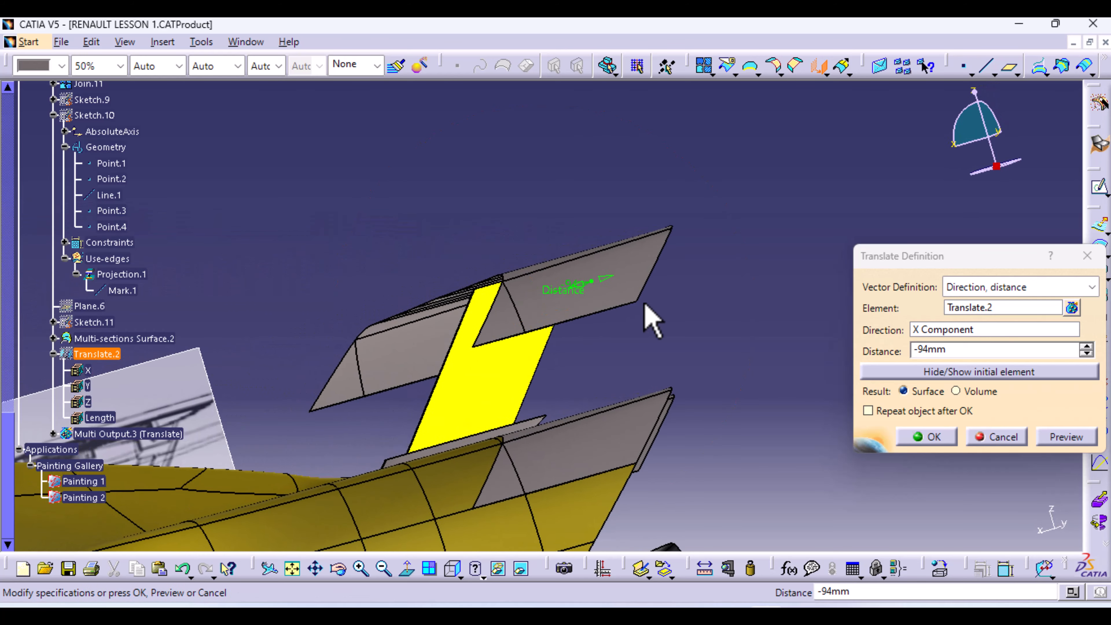
mouse_move(678, 385)
middle_mouse_down()
mouse_move(628, 414)
mouse_move(598, 350)
mouse_move(681, 389)
middle_mouse_up()
left_click(936, 438)
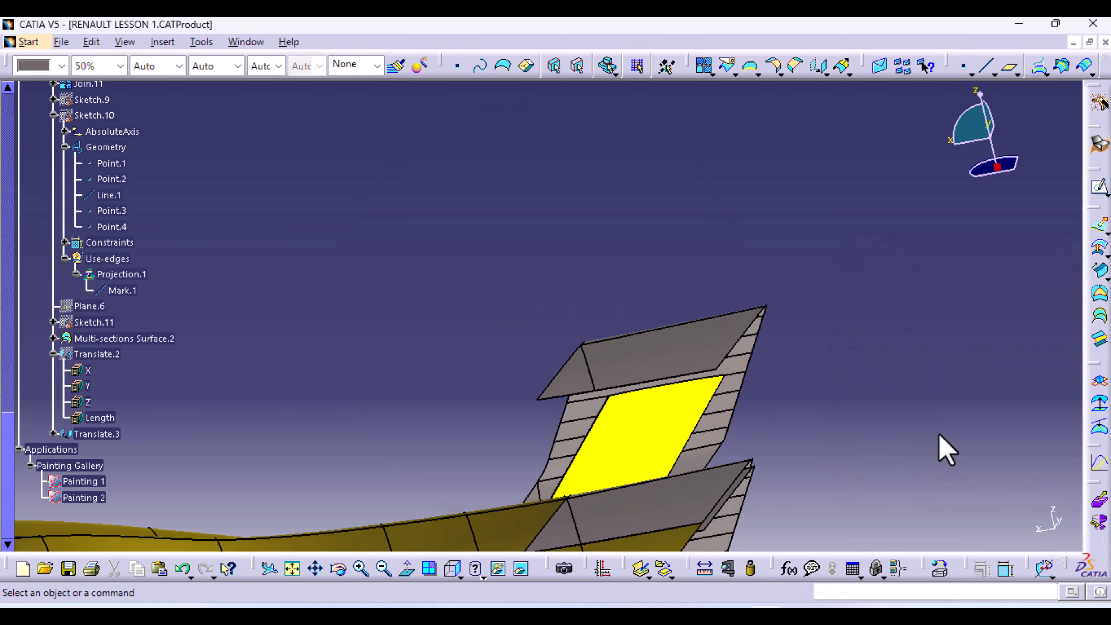
Review the whole car from the right side, then orbit it to an oblique view
middle_click_drag(691, 245, 617, 554)
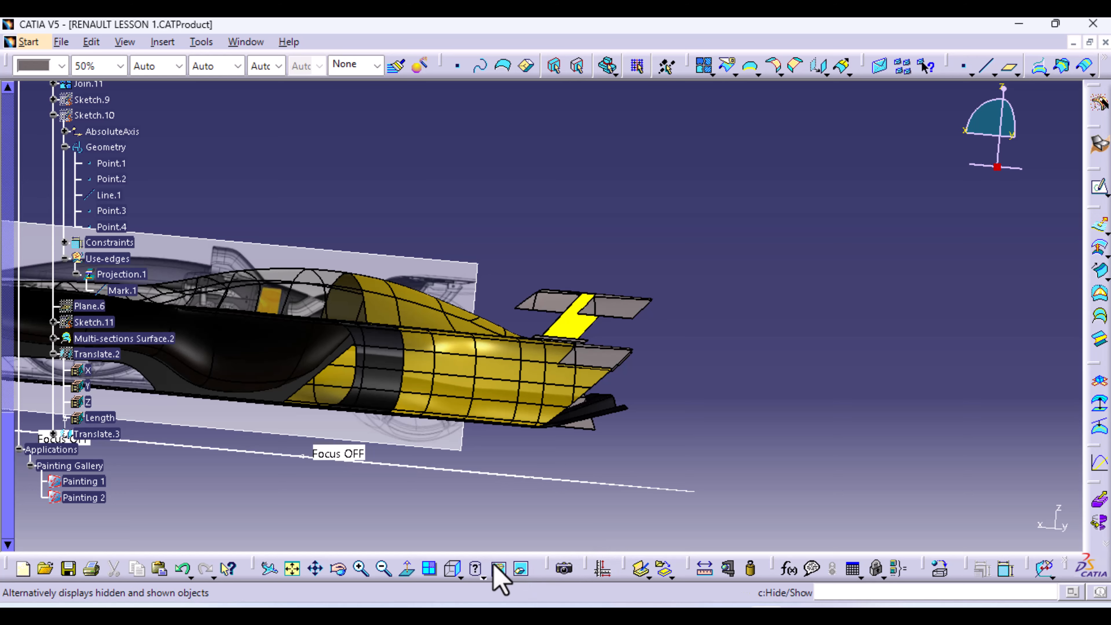
left_click(453, 569)
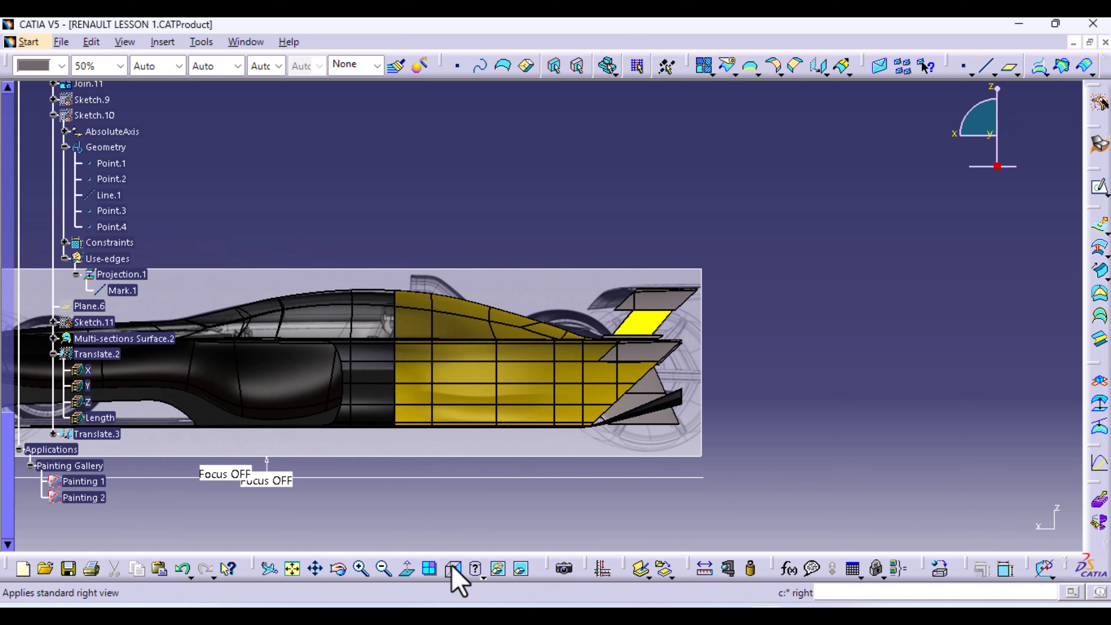
middle_click_drag(510, 458, 672, 472)
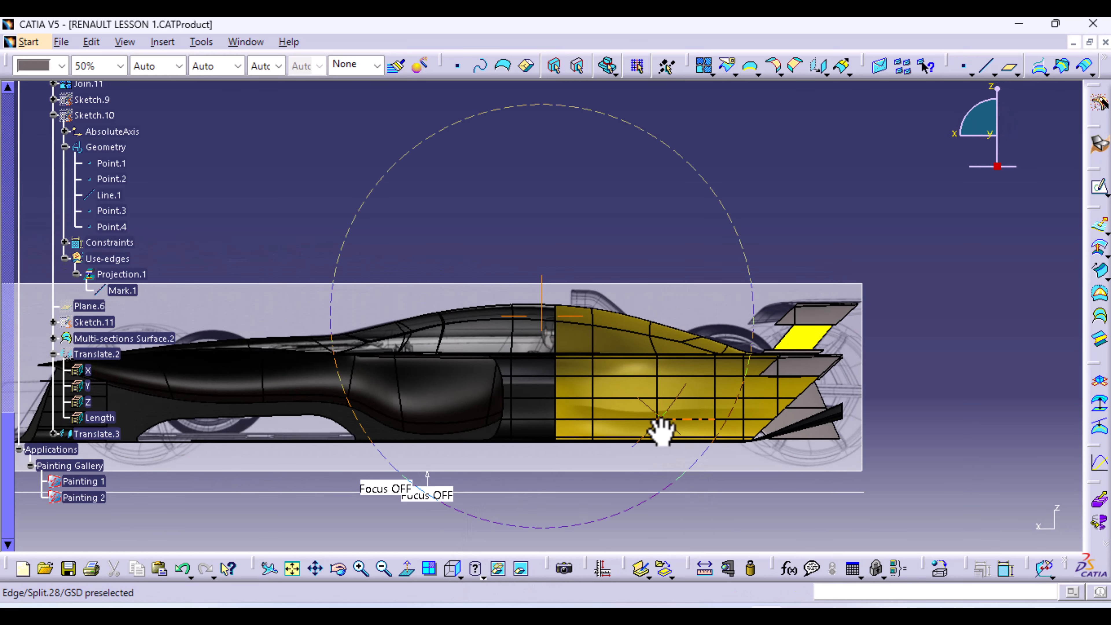
middle_click_drag(661, 432, 527, 484)
middle_click_drag(717, 509, 432, 419)
Zoom to the rear fin corner and hide the grey Split.27 surface
middle_click_drag(453, 369, 487, 150)
middle_click_drag(459, 250, 671, 335)
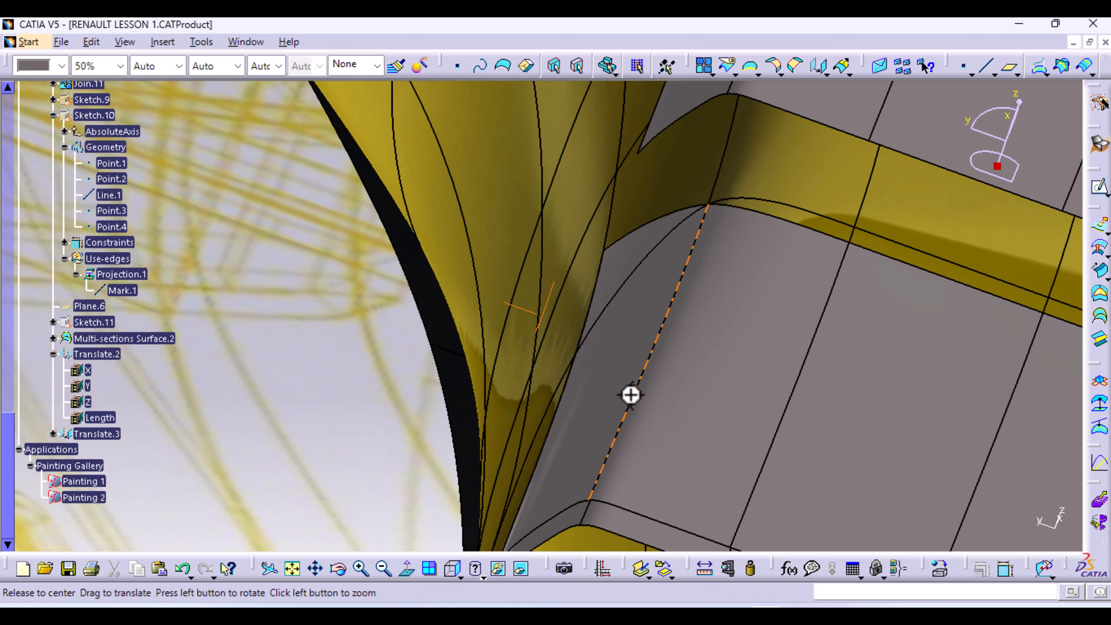
middle_click_drag(631, 396, 628, 354)
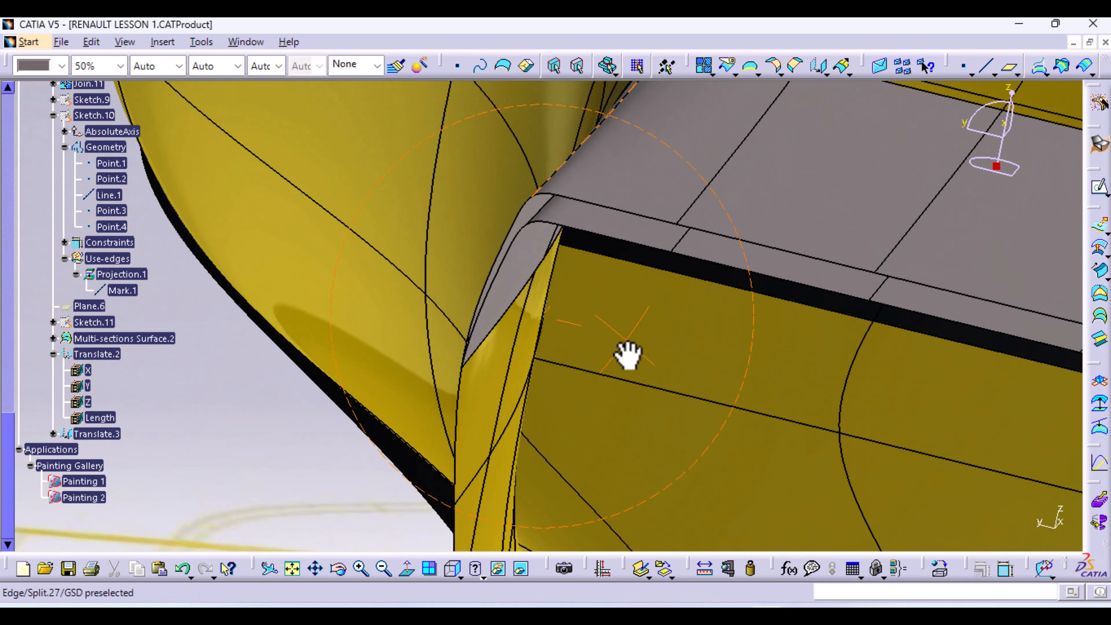
right_click(665, 196)
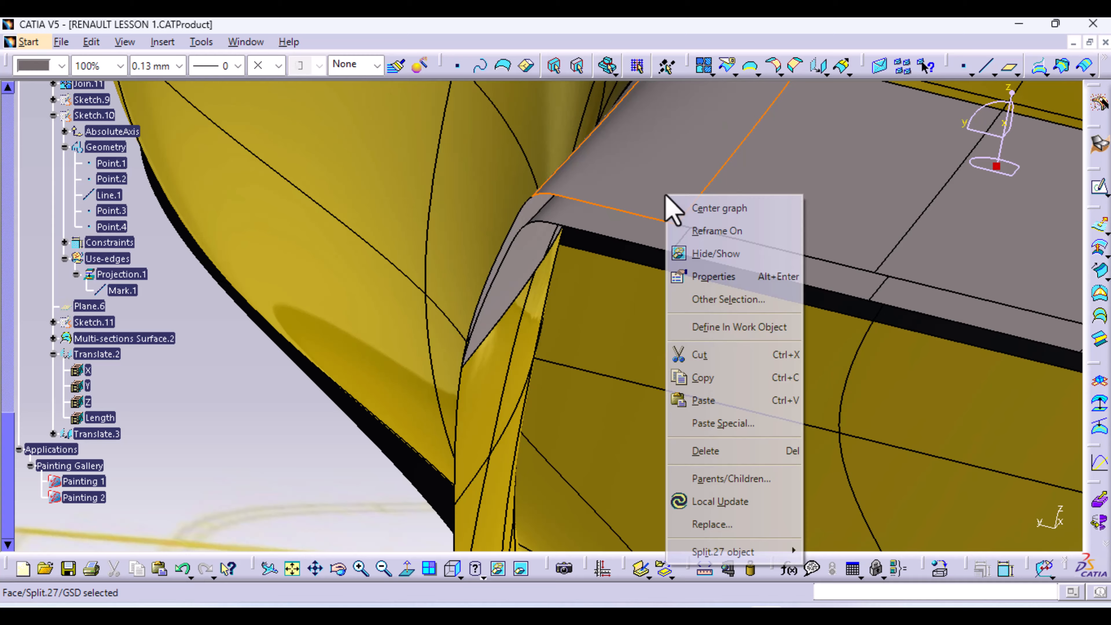
left_click(714, 254)
mouse_move(566, 317)
middle_mouse_down()
mouse_move(501, 377)
mouse_move(541, 319)
mouse_move(555, 390)
mouse_move(432, 399)
mouse_move(504, 367)
mouse_move(612, 419)
mouse_move(640, 380)
middle_mouse_up()
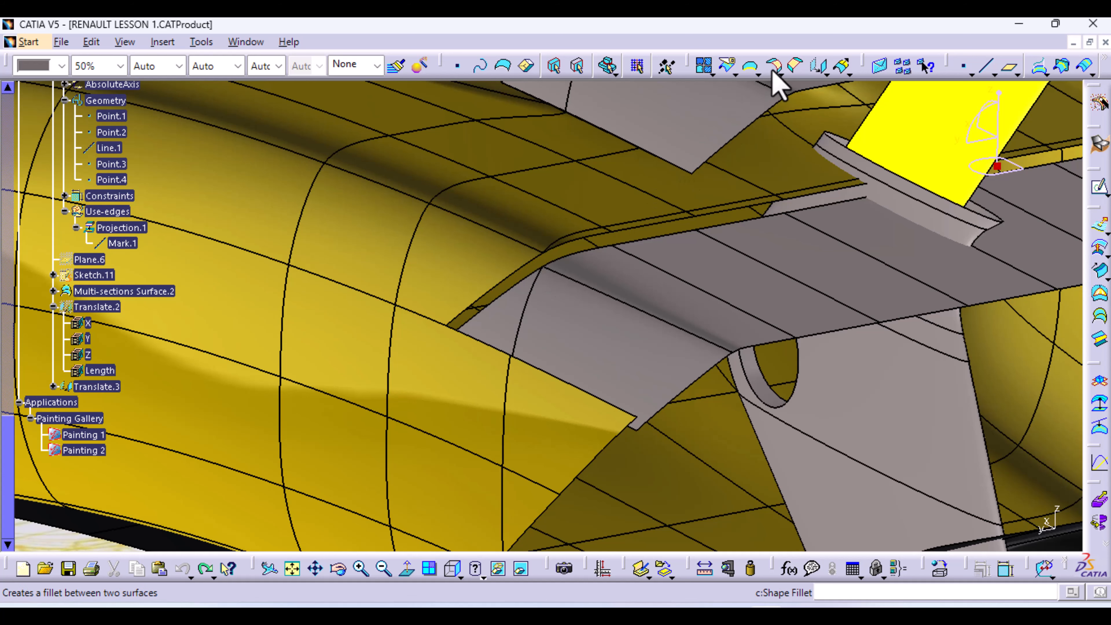
Translate a copy of the Translate.1 plate 20mm along the X component
left_click(818, 66)
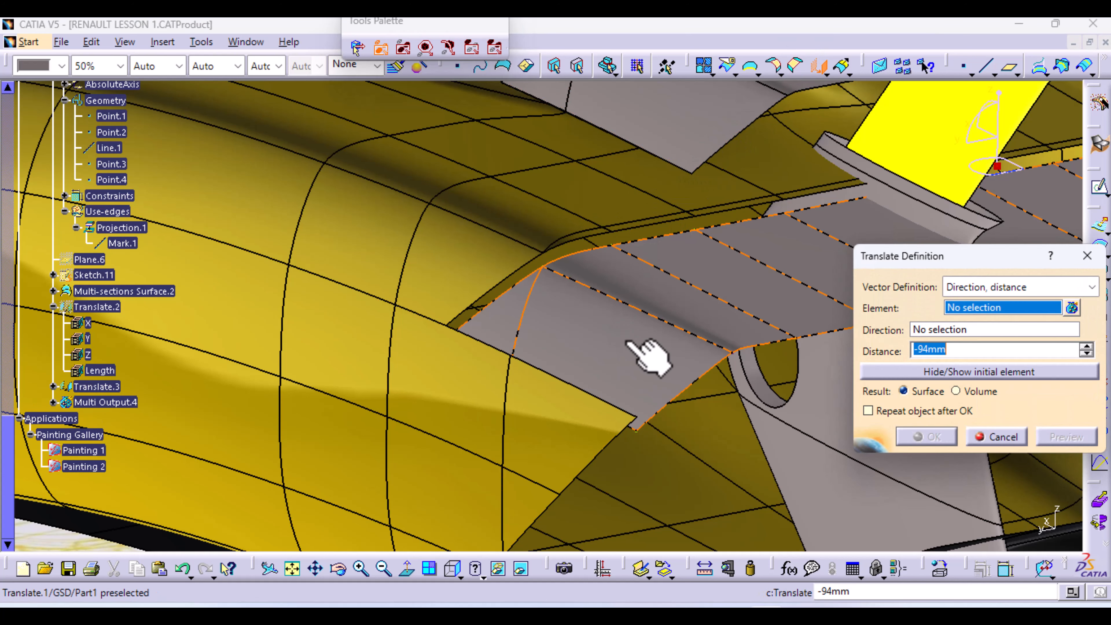
left_click(630, 343)
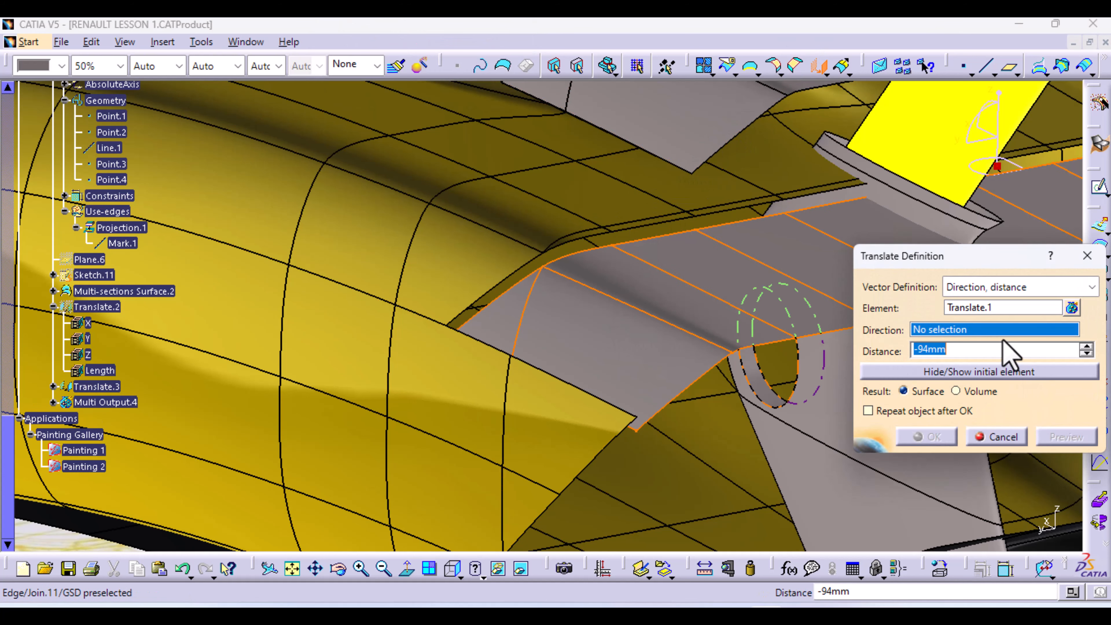
right_click(997, 331)
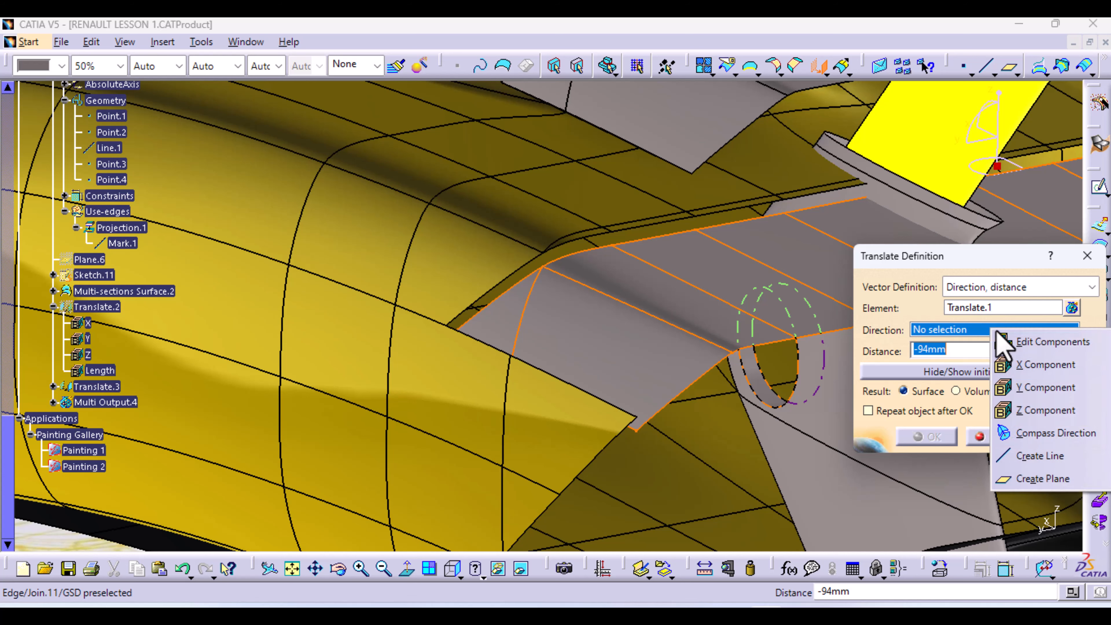
left_click(1008, 365)
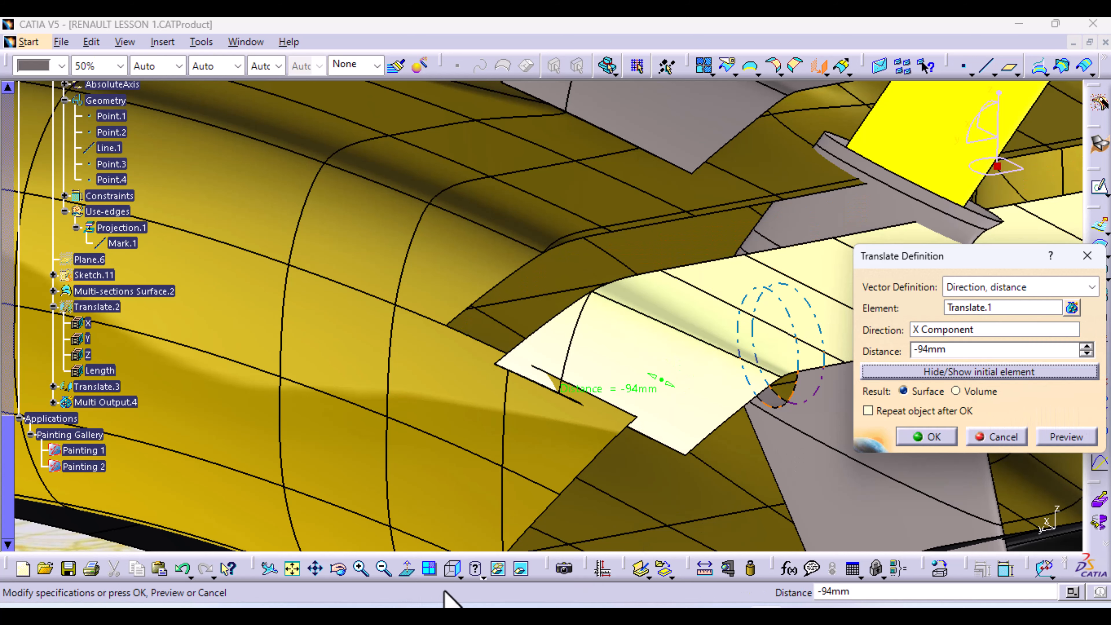
left_click(454, 571)
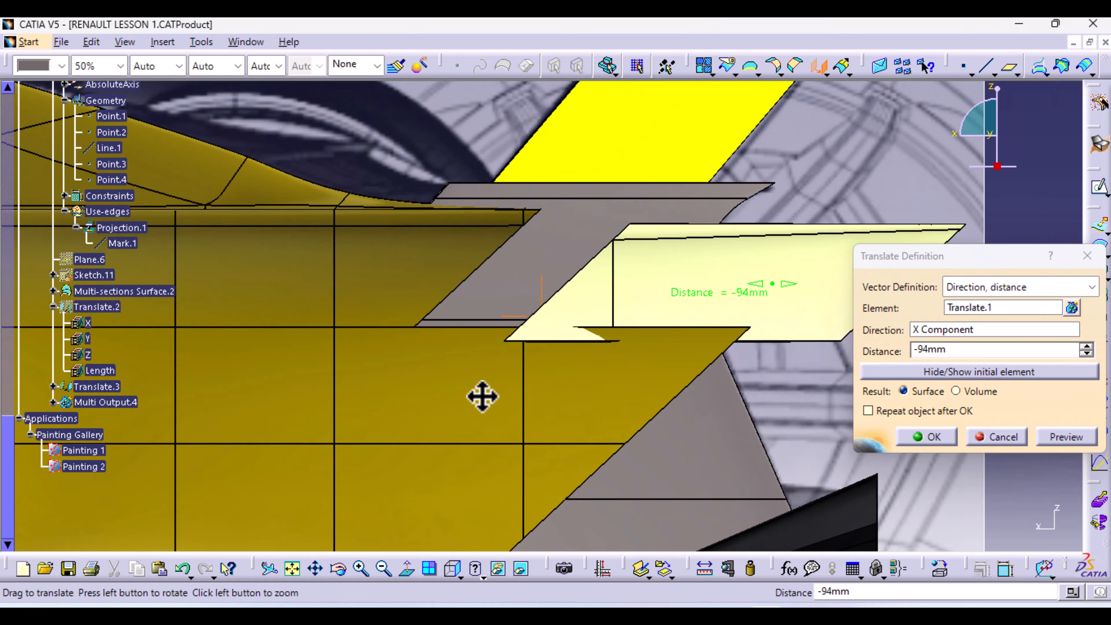
middle_click_drag(482, 397, 448, 388)
left_click_drag(722, 269, 594, 278)
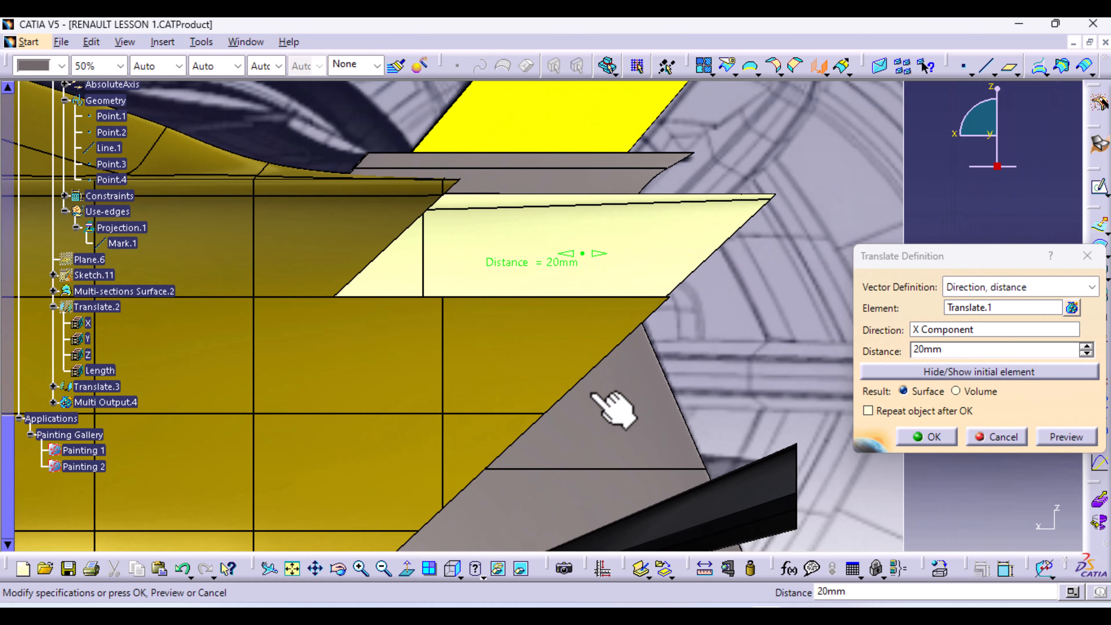
left_click(937, 434)
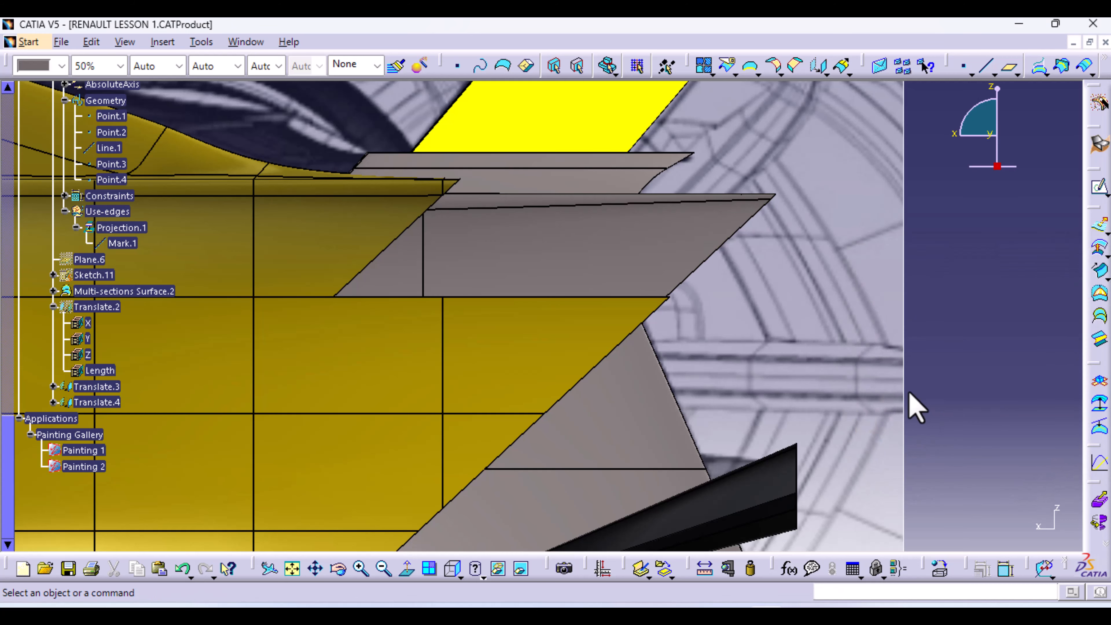
Create a boundary on Split.28's Edge.4, limited by Vertex.5 and Vertex.6
left_click(750, 69)
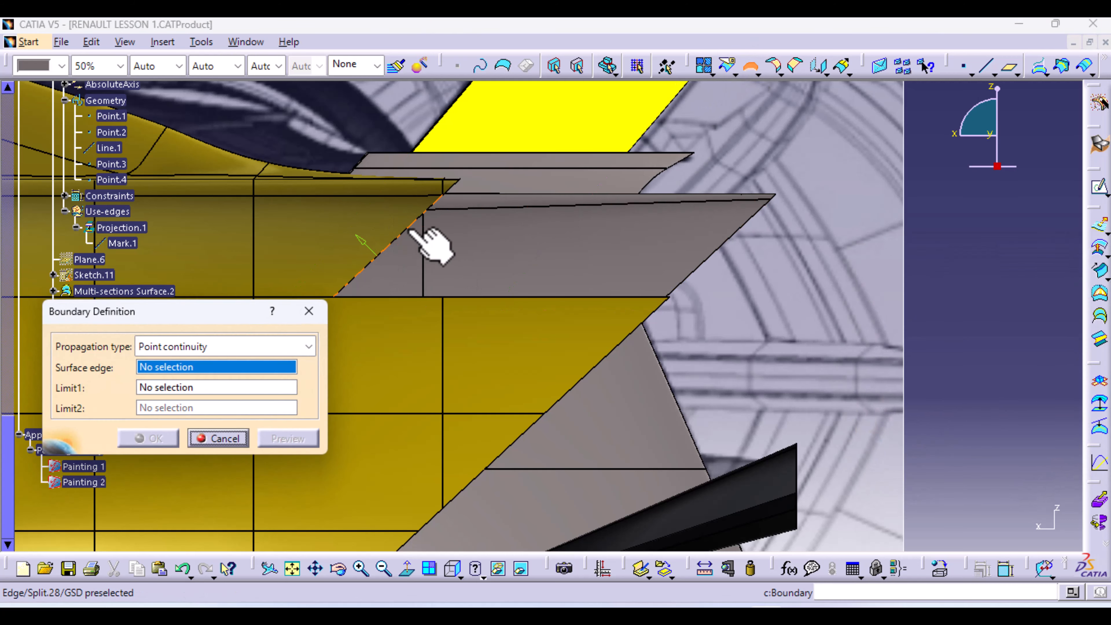
left_click(405, 242)
middle_click_drag(576, 248, 615, 251)
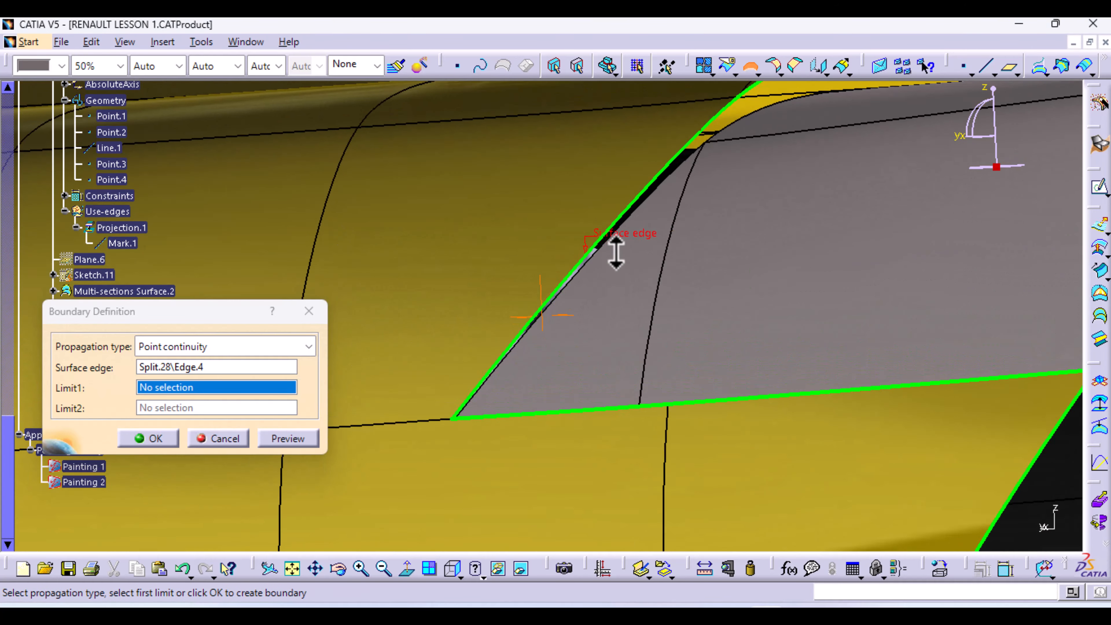
left_click(453, 422)
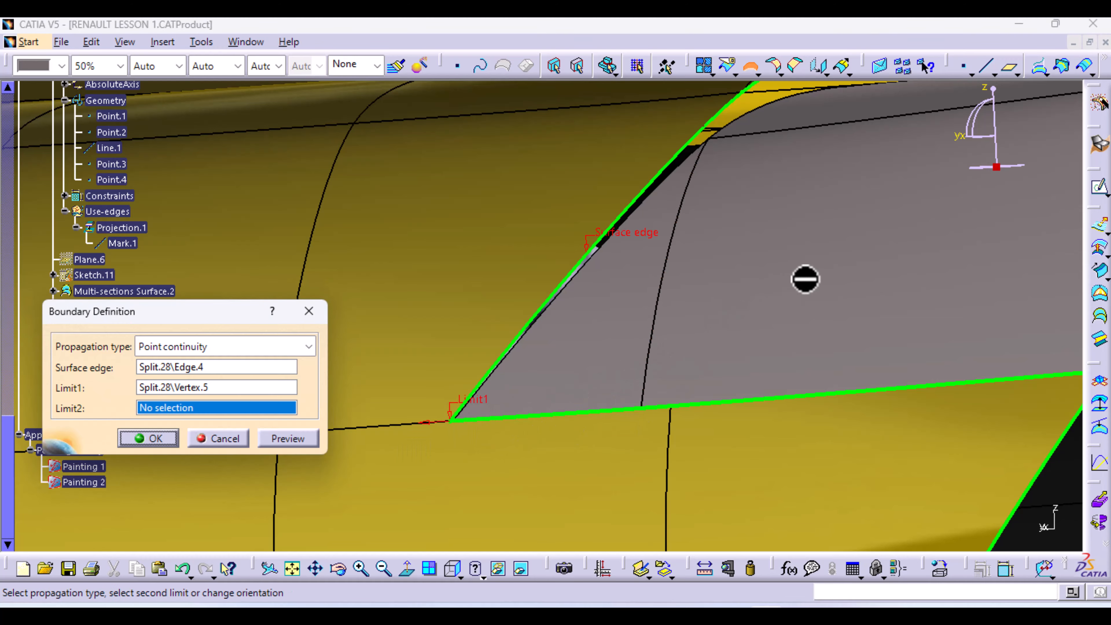
middle_click_drag(804, 278, 566, 448)
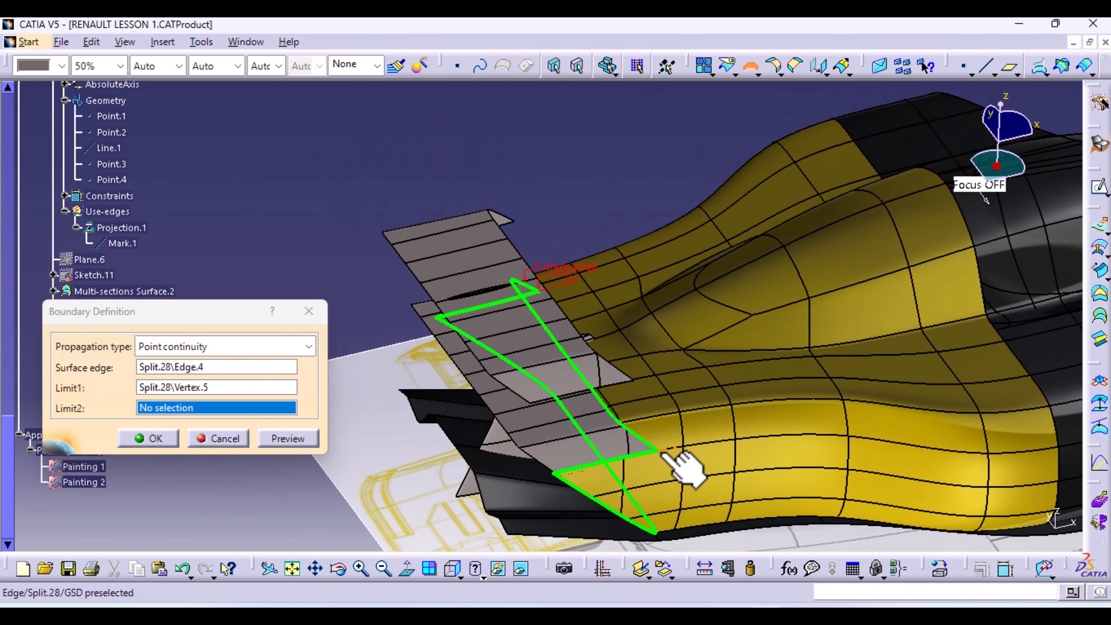
middle_click_drag(667, 511, 429, 147)
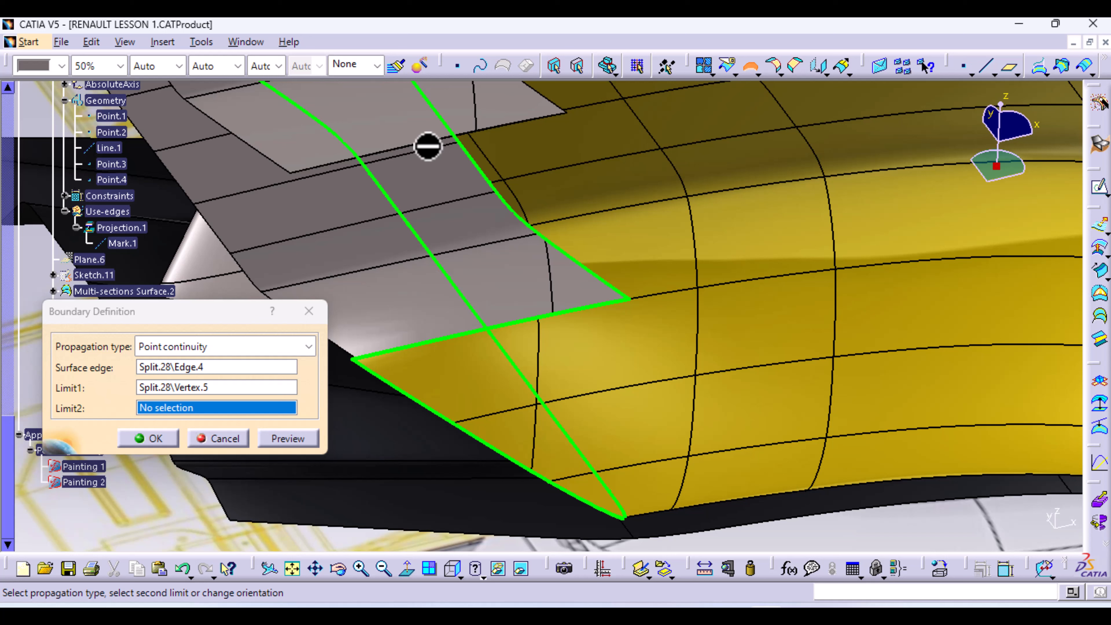
left_click(633, 300)
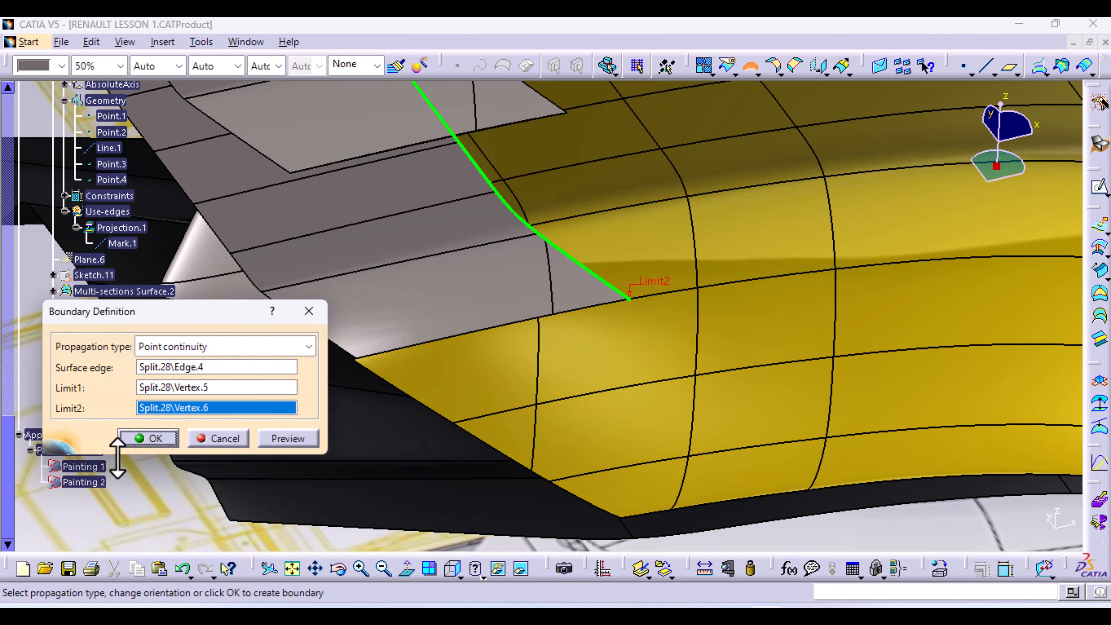
left_click(149, 438)
Extrude Boundary.4 along the Z component with Limit 2 at 0mm and preview it
middle_click_drag(186, 427, 656, 418)
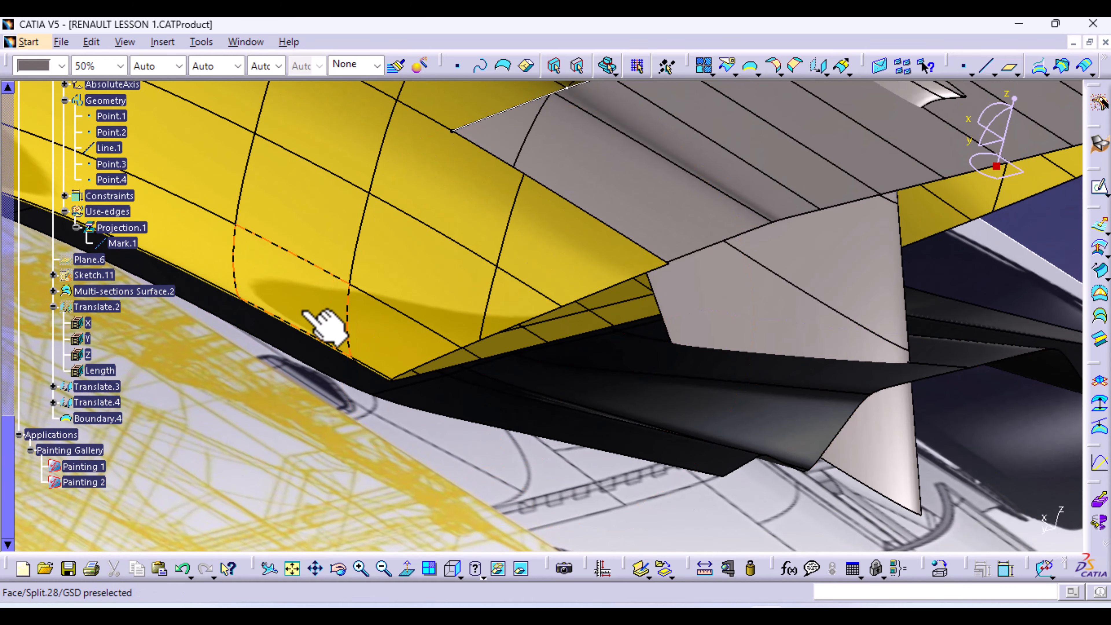
middle_click_drag(301, 268, 291, 454)
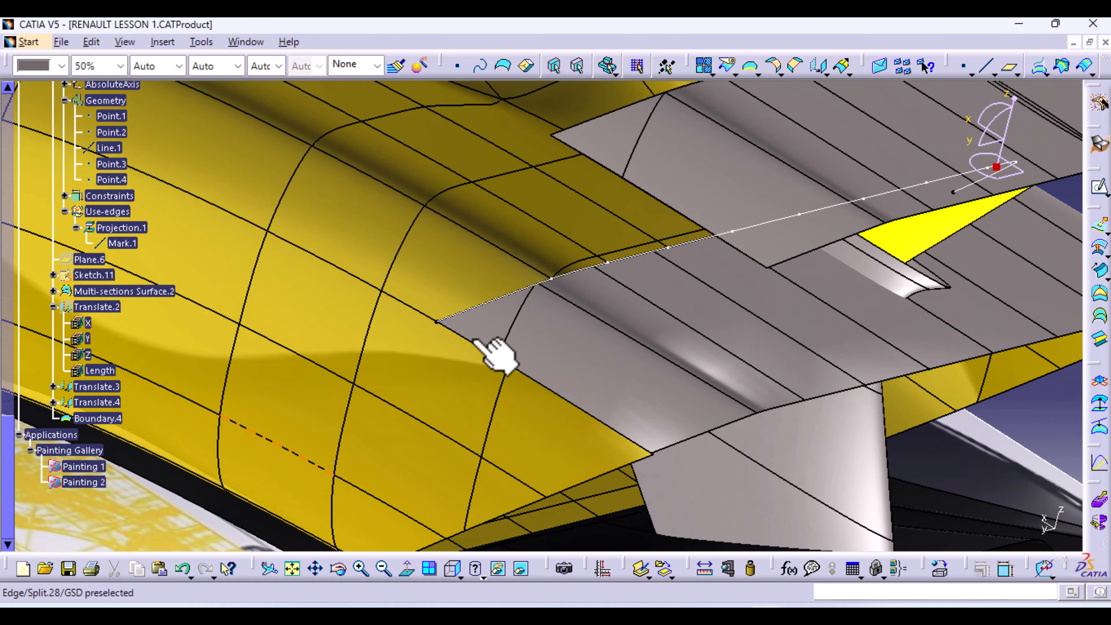
left_click(1100, 225)
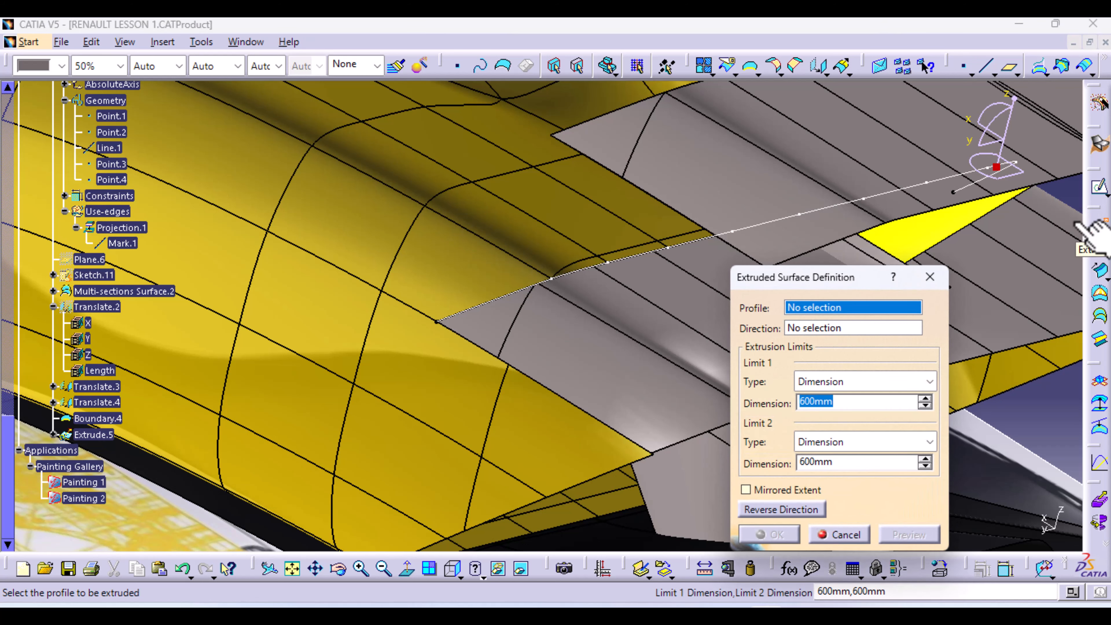
left_click(700, 242)
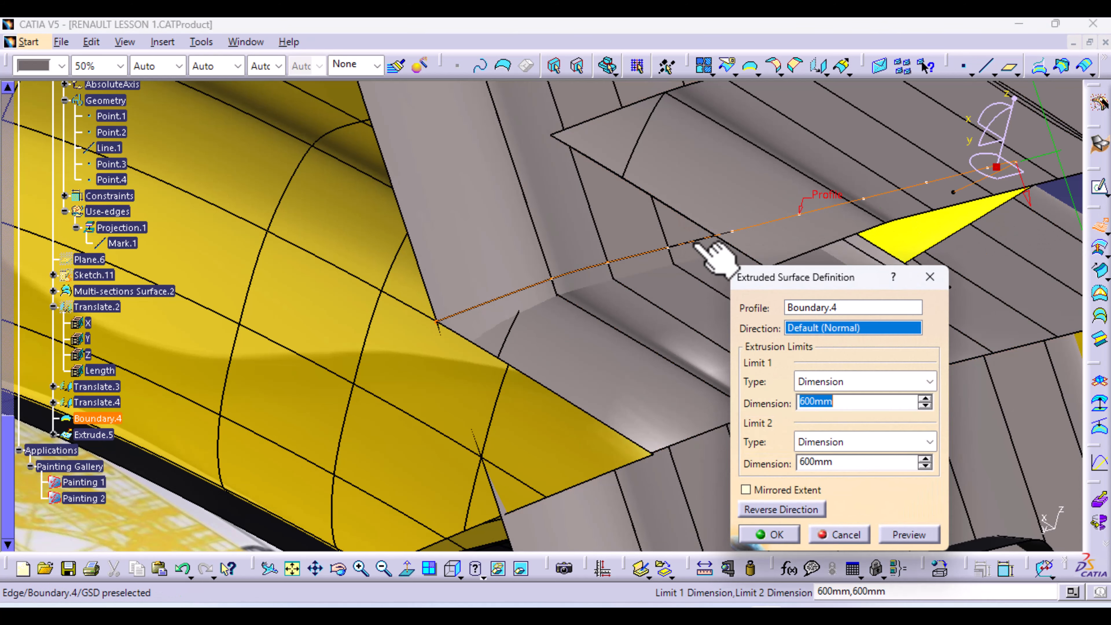
right_click(854, 331)
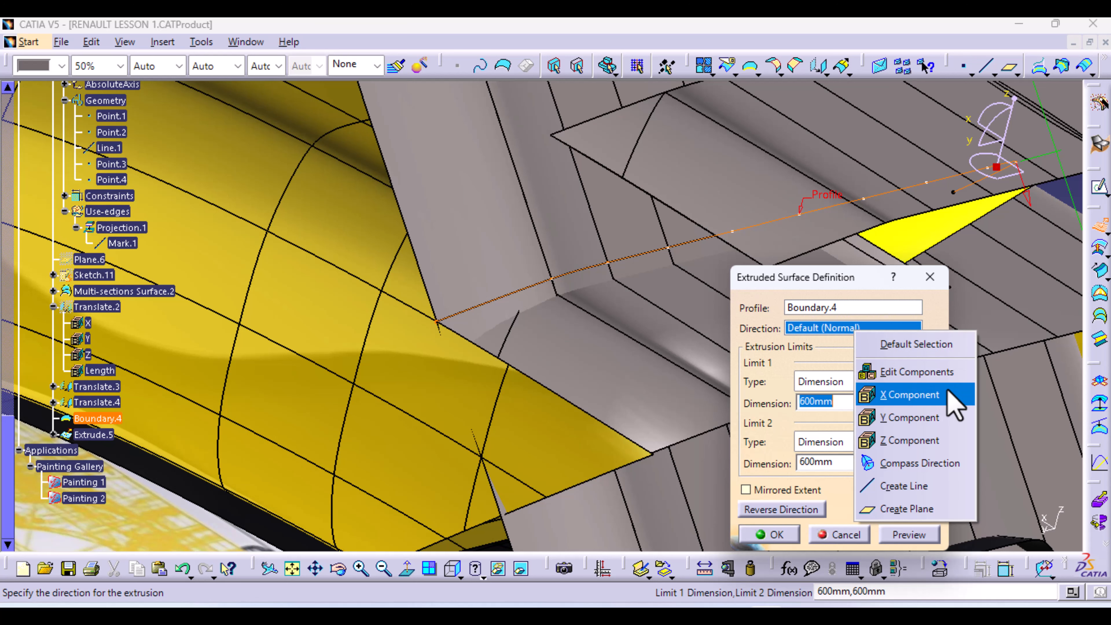
left_click(928, 440)
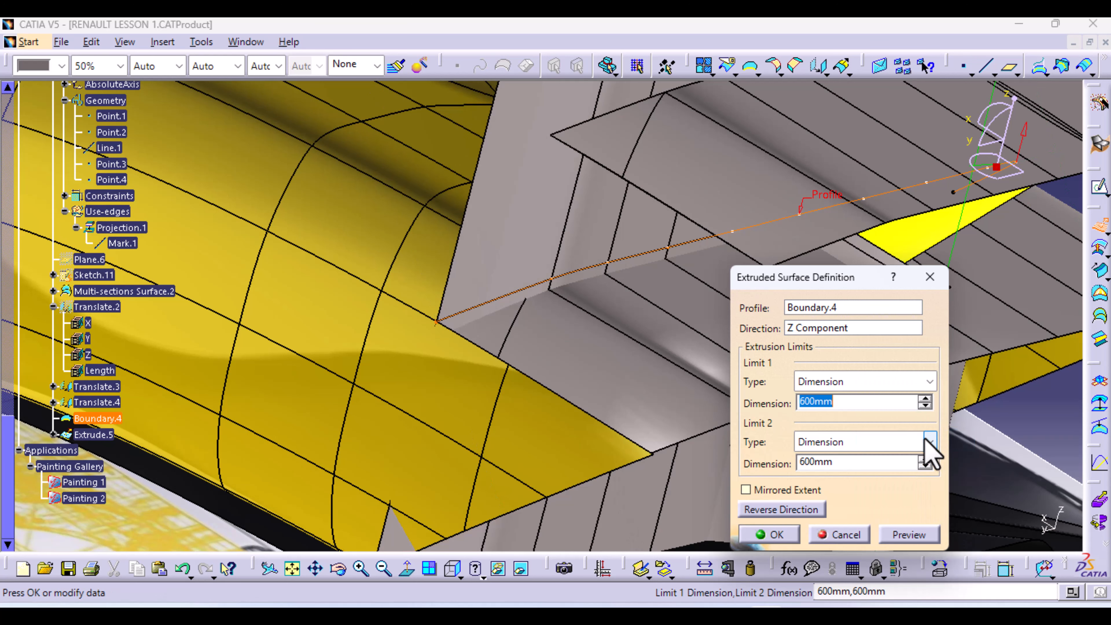
left_click_drag(820, 463, 749, 463)
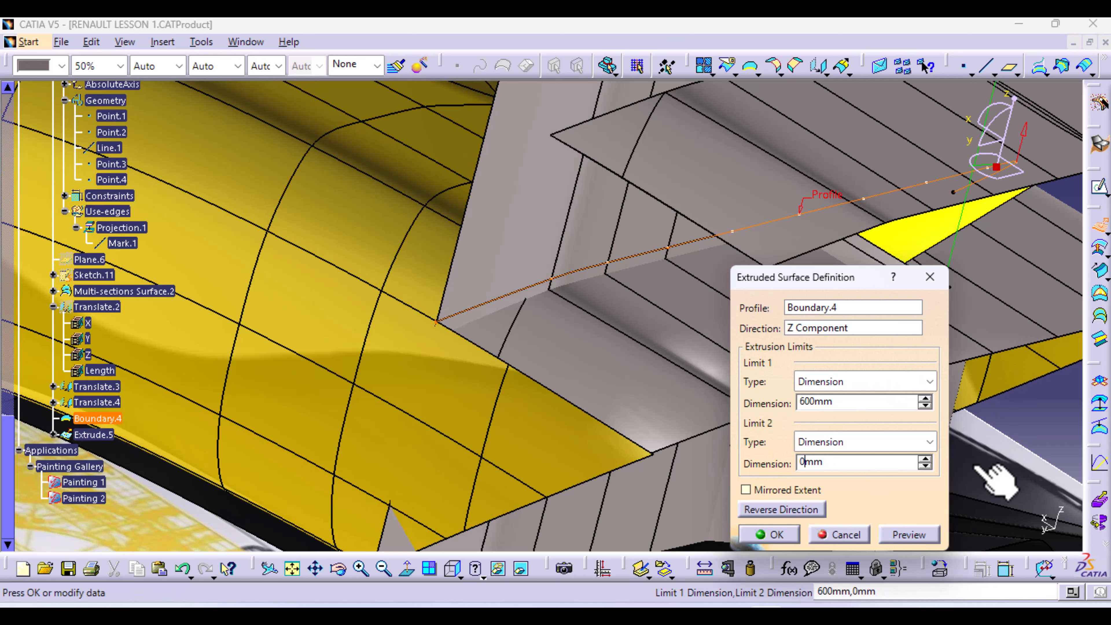
left_click(908, 539)
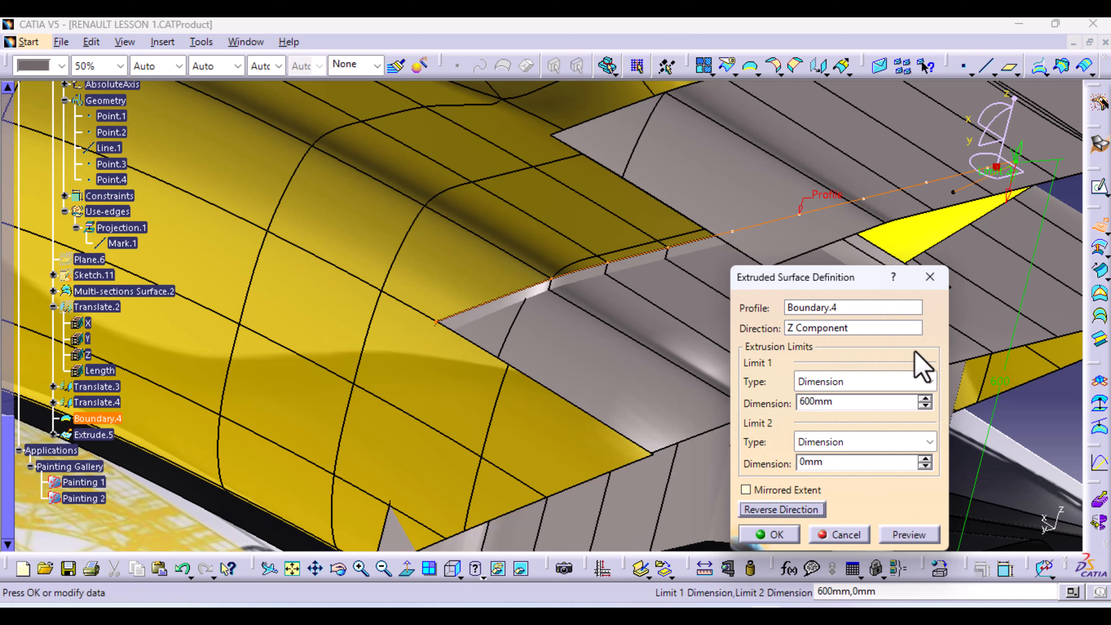
Switch Limit 1 to Up-to element using the grey wing surface, which triggers an update error
left_click(928, 382)
left_click(847, 419)
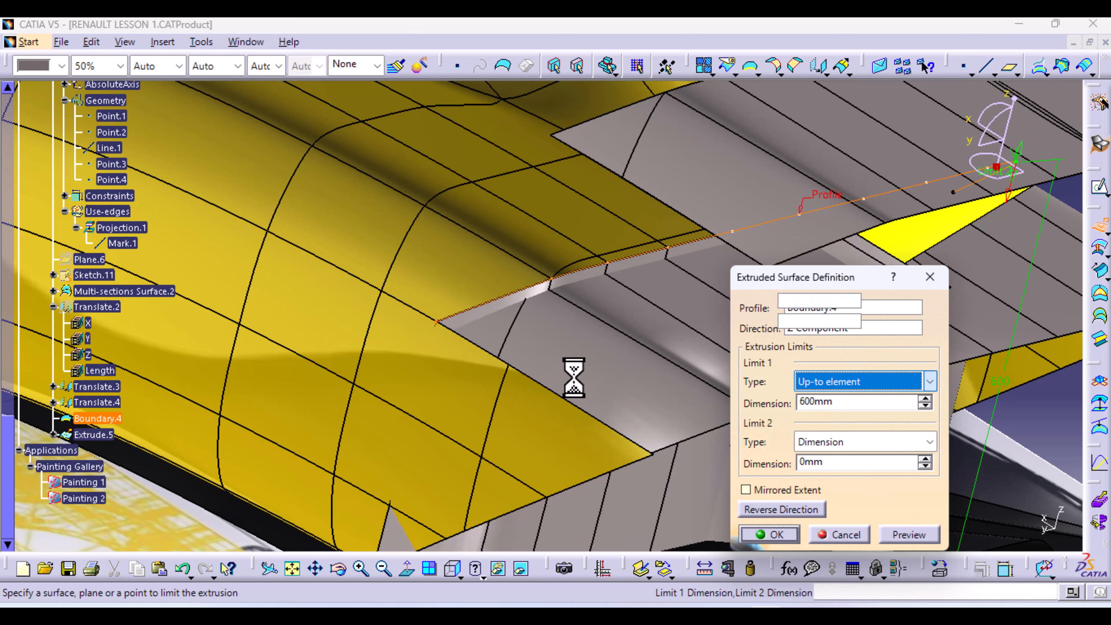
left_click(612, 371)
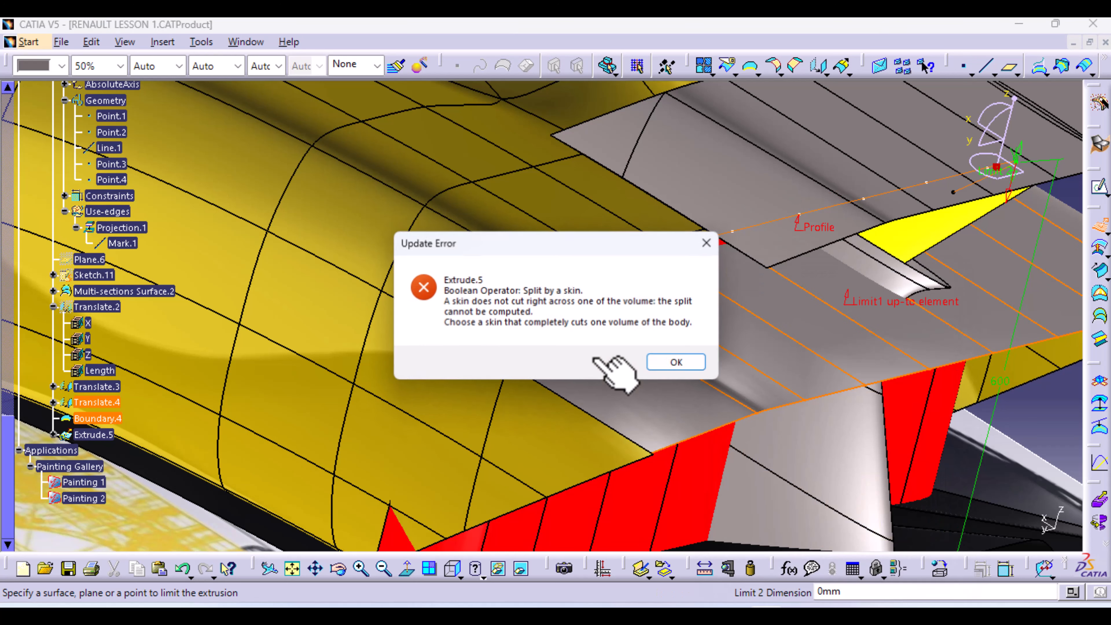
Dismiss the error, reset Limit 1 to a 50mm dimension, and create Extrude.5
left_click(694, 369)
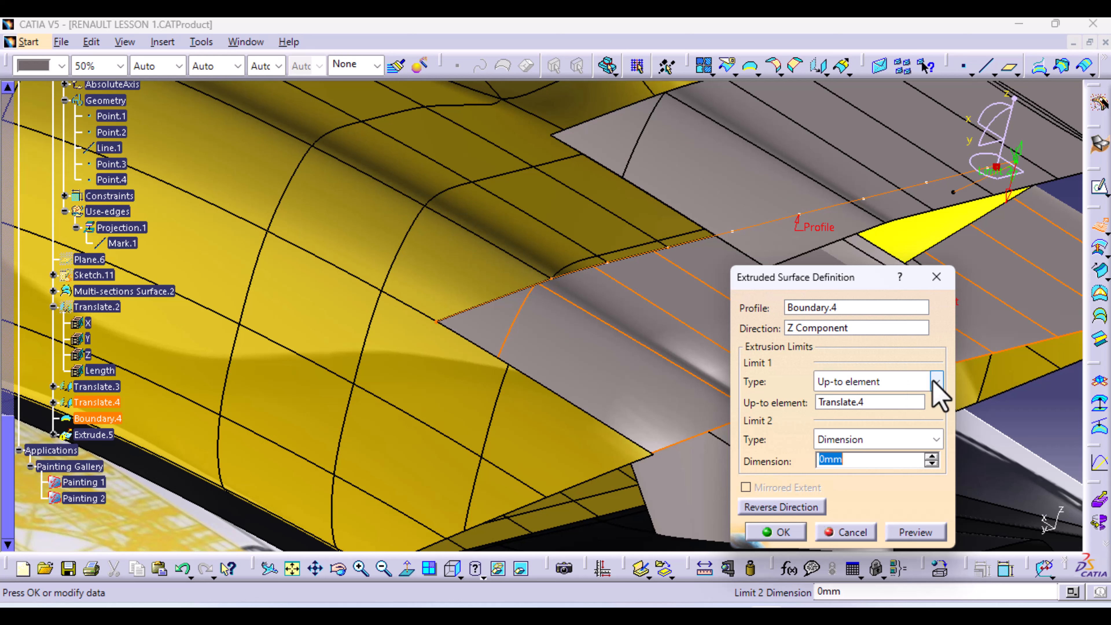
left_click(935, 381)
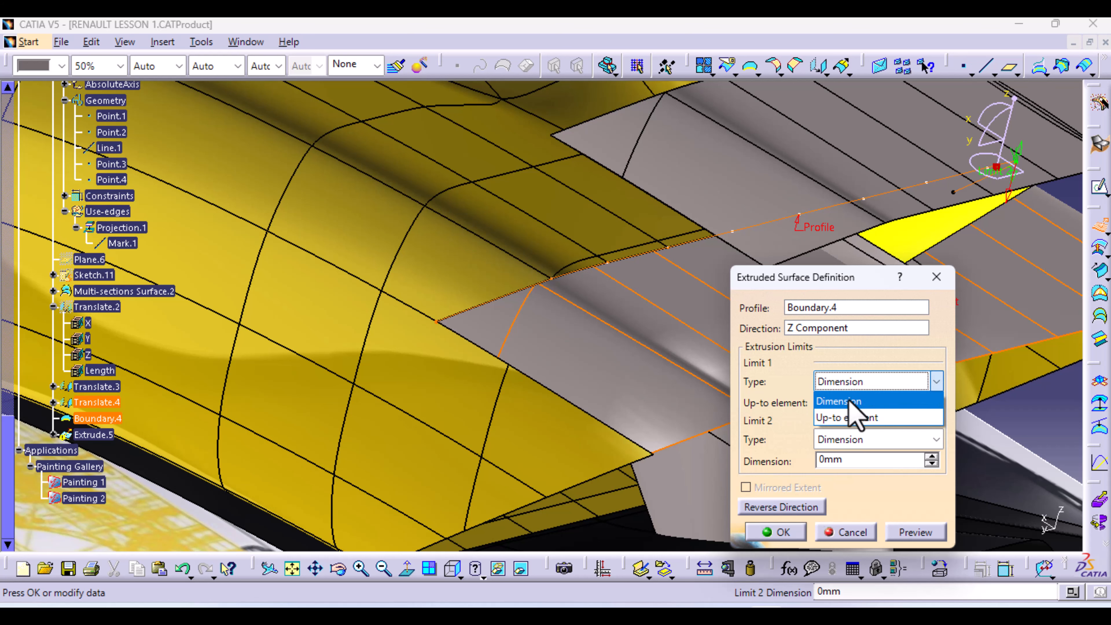
left_click(848, 399)
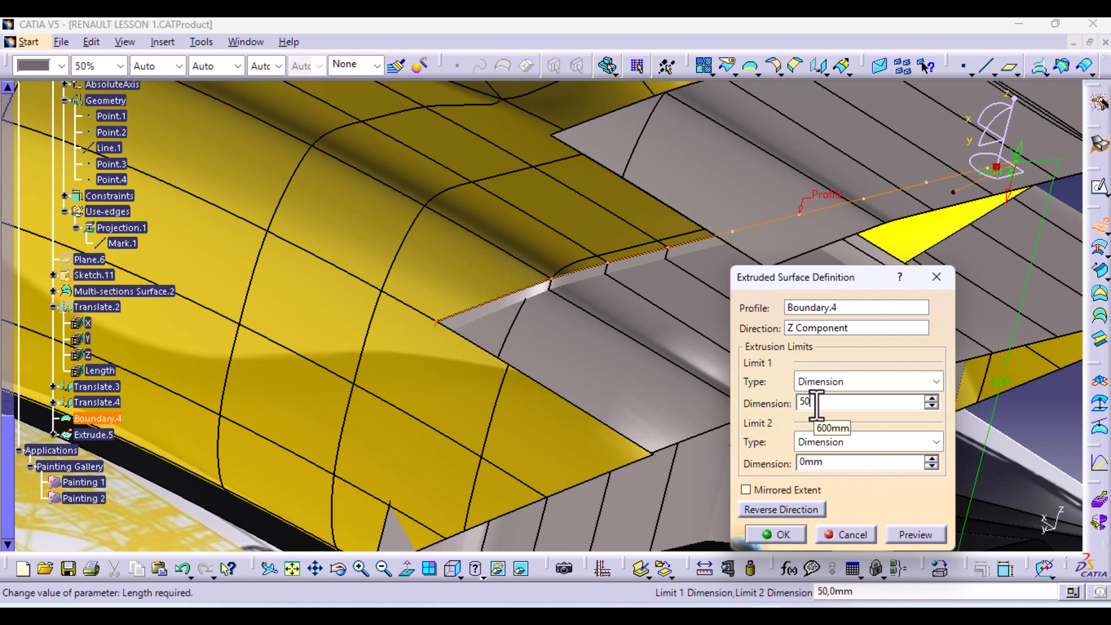
left_click(915, 535)
middle_click_drag(689, 438, 573, 531)
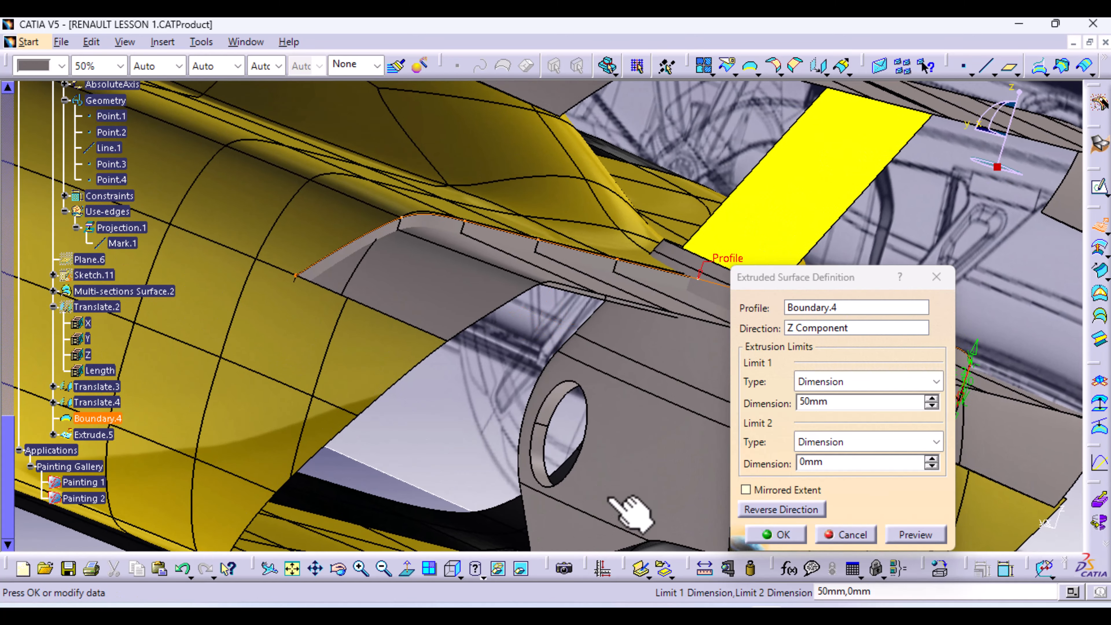
left_click(777, 536)
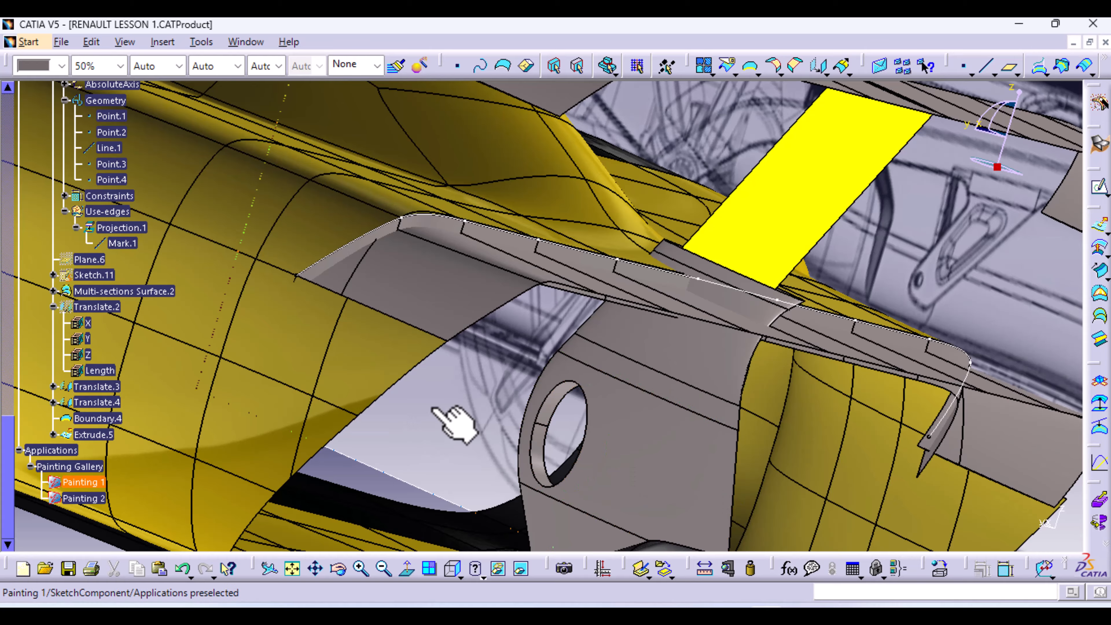
Split Translate.4 with Extrude.5 as the cutting element, creating Split.30
middle_click_drag(438, 414, 501, 434)
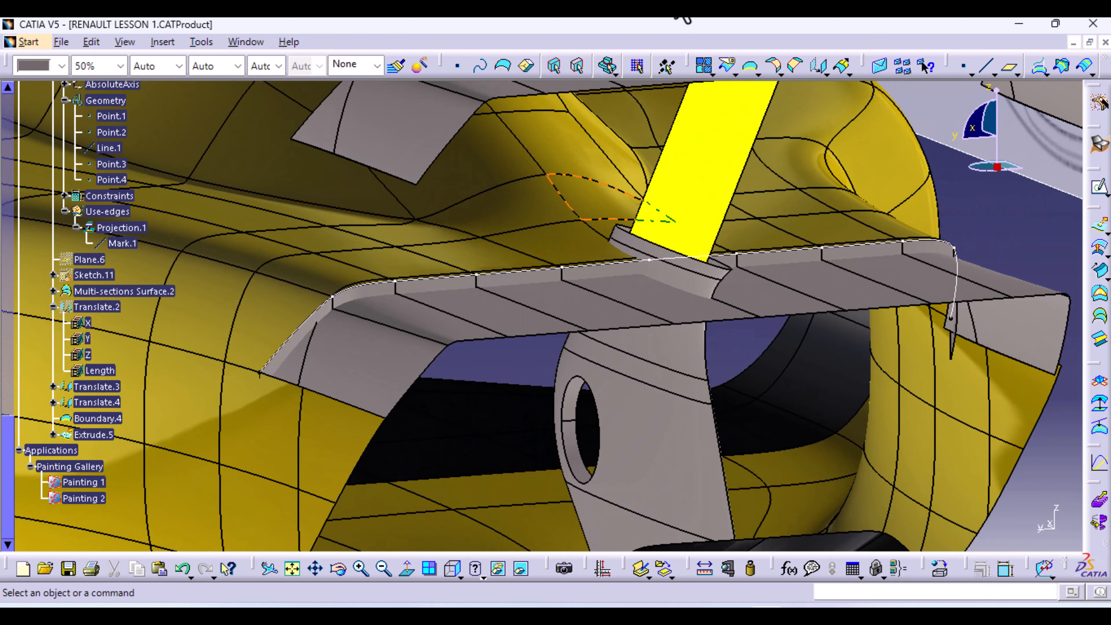
left_click(723, 67)
left_click(445, 320)
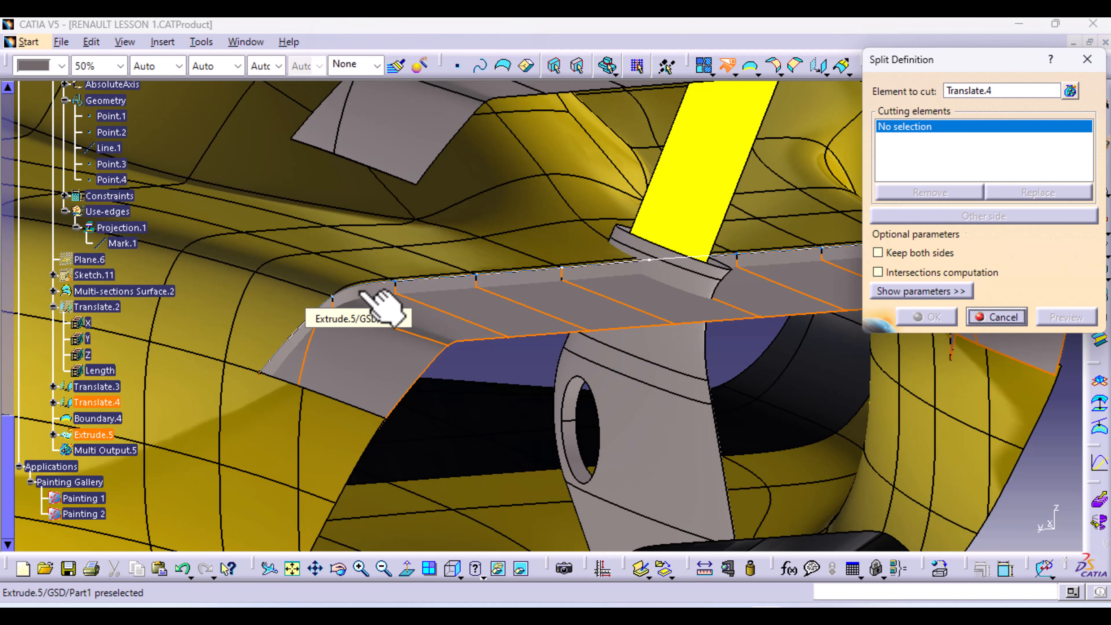
left_click(379, 306)
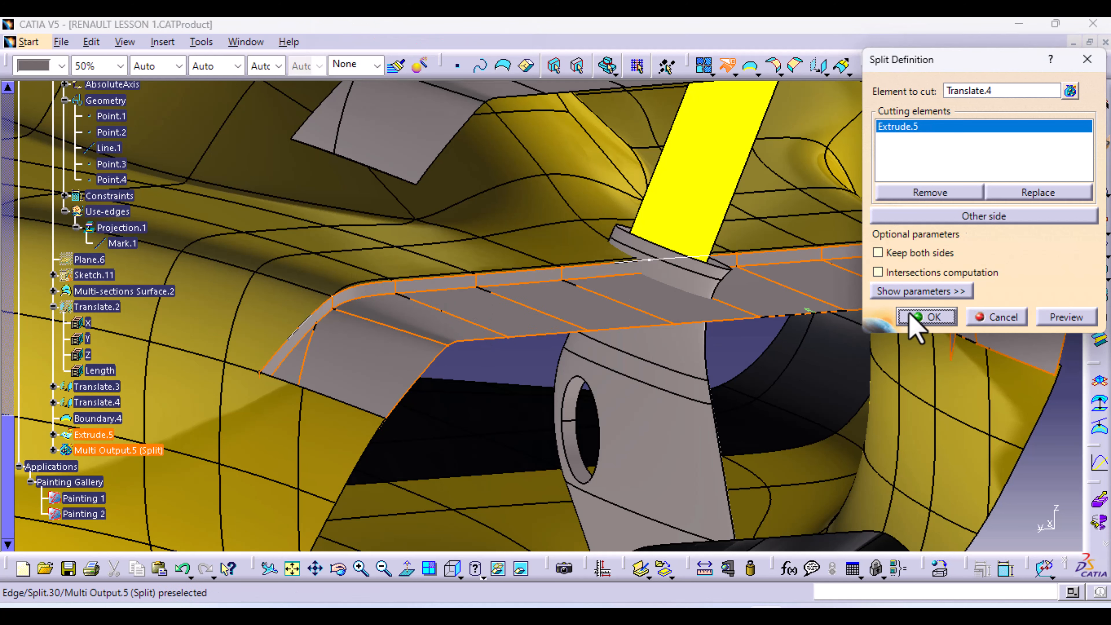
left_click(1055, 319)
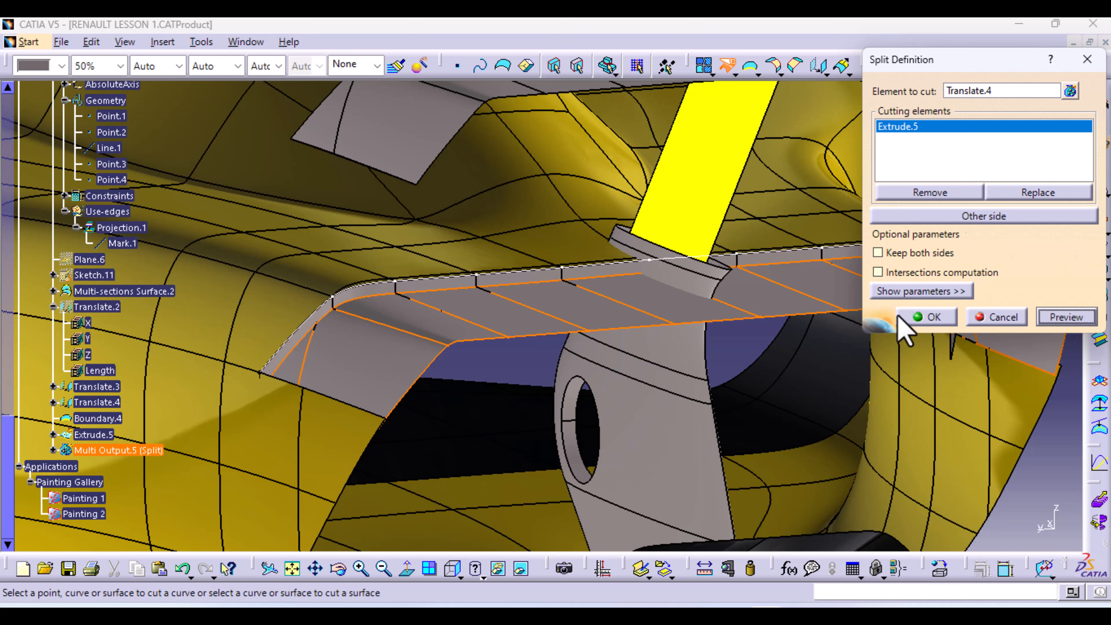
left_click(942, 323)
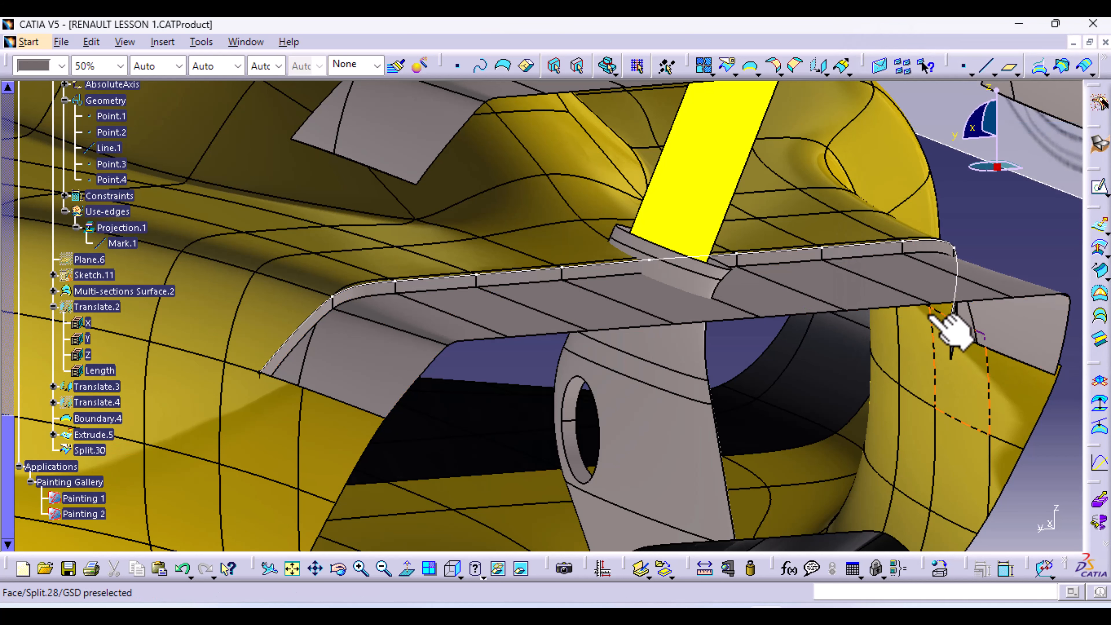
Split Extrude.5 with Split.30, creating Split.31
left_click(728, 67)
left_click(424, 287)
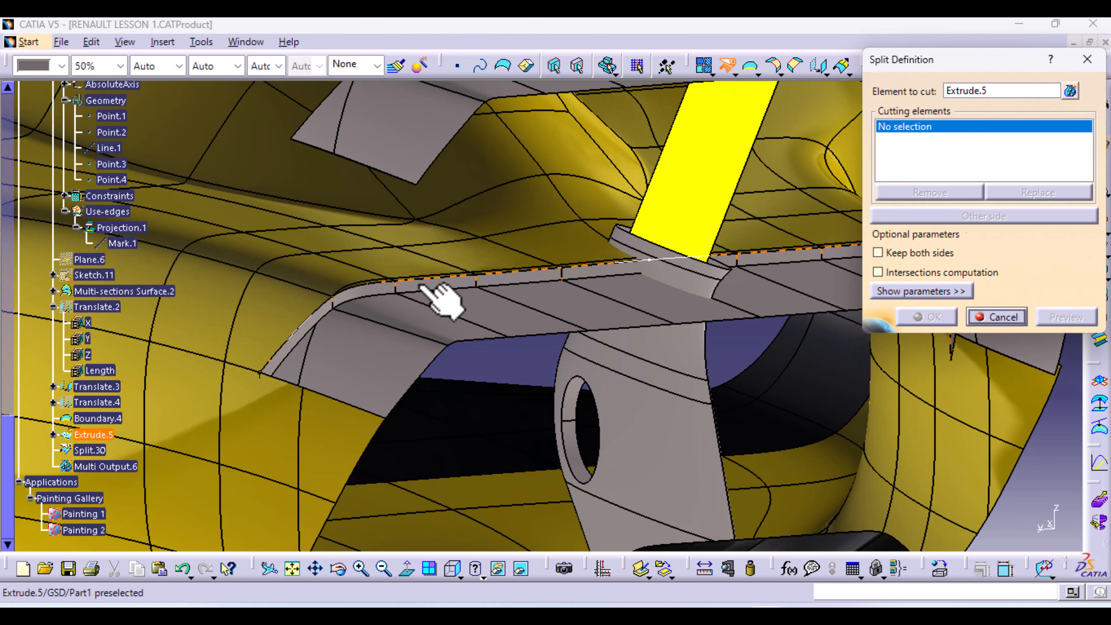
left_click(446, 324)
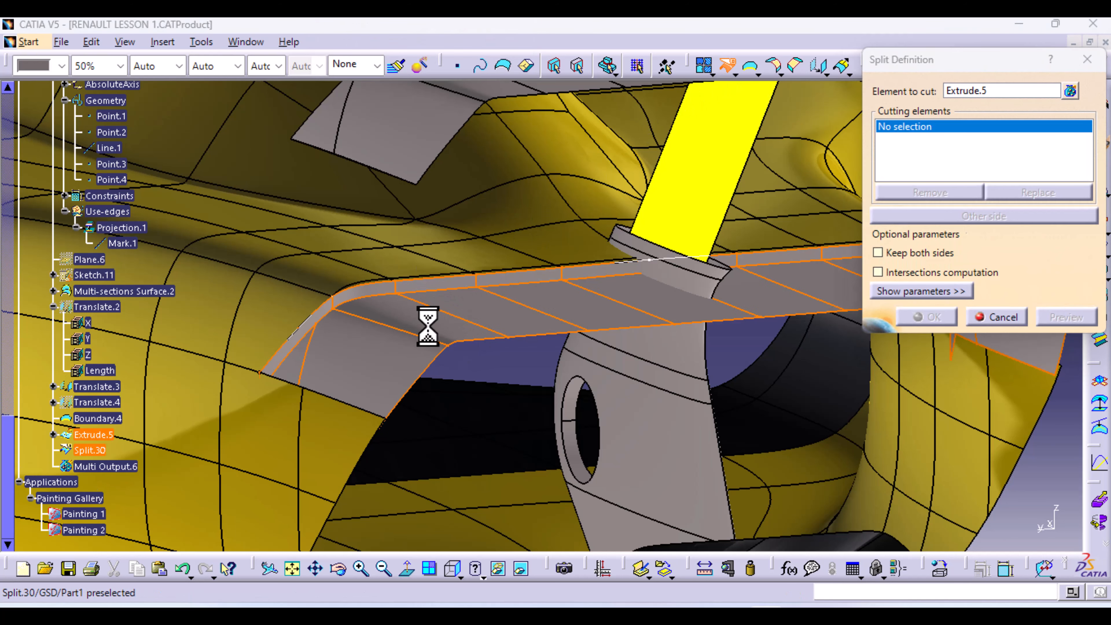
left_click(927, 317)
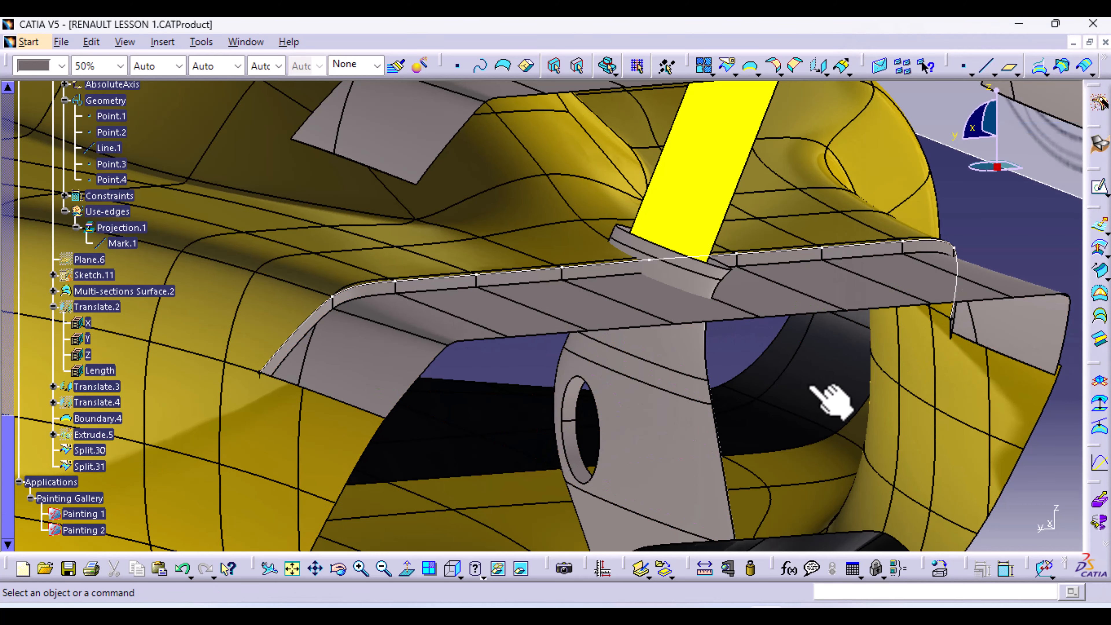
middle_click_drag(817, 416, 499, 308)
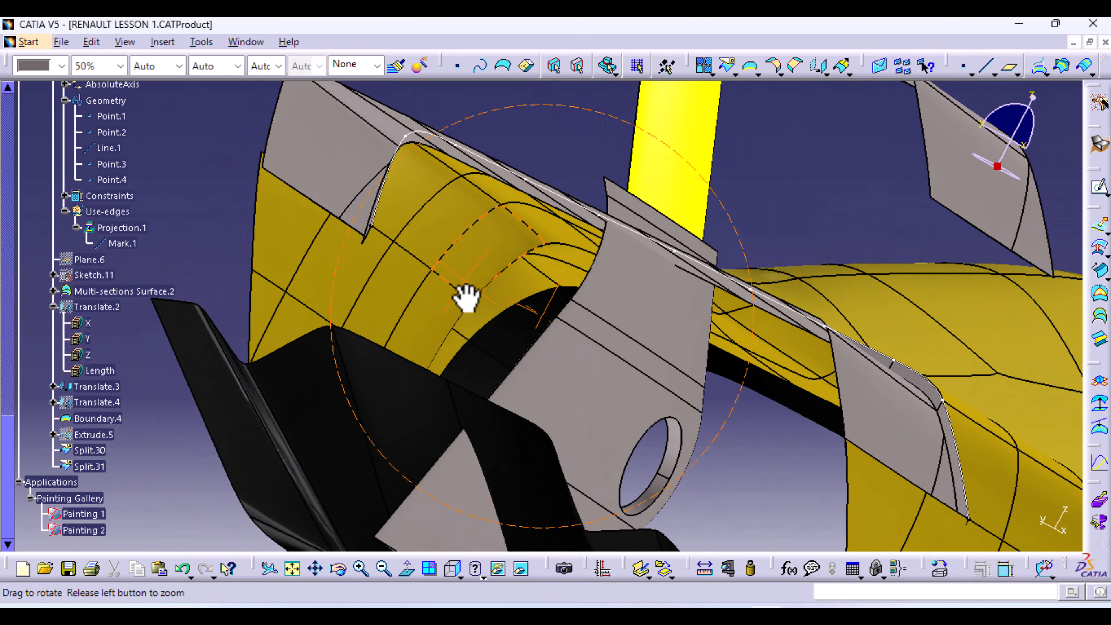
middle_click_drag(466, 298, 620, 392)
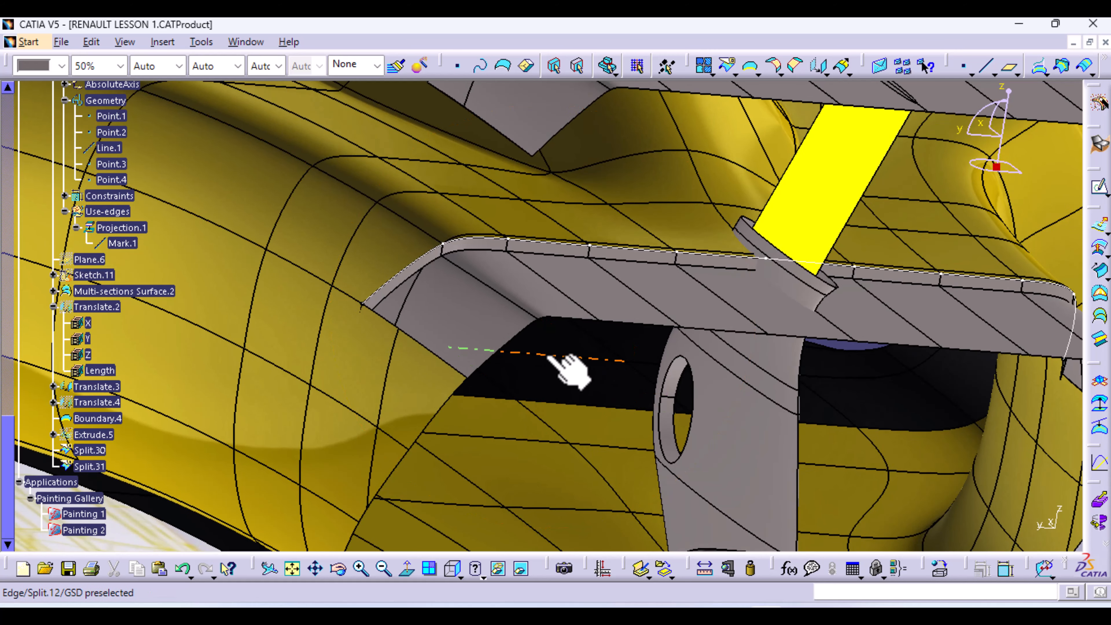
Join Split.31 and Split.30, check the preview, and create Join.12
middle_click_drag(549, 356, 484, 363)
left_click(702, 67)
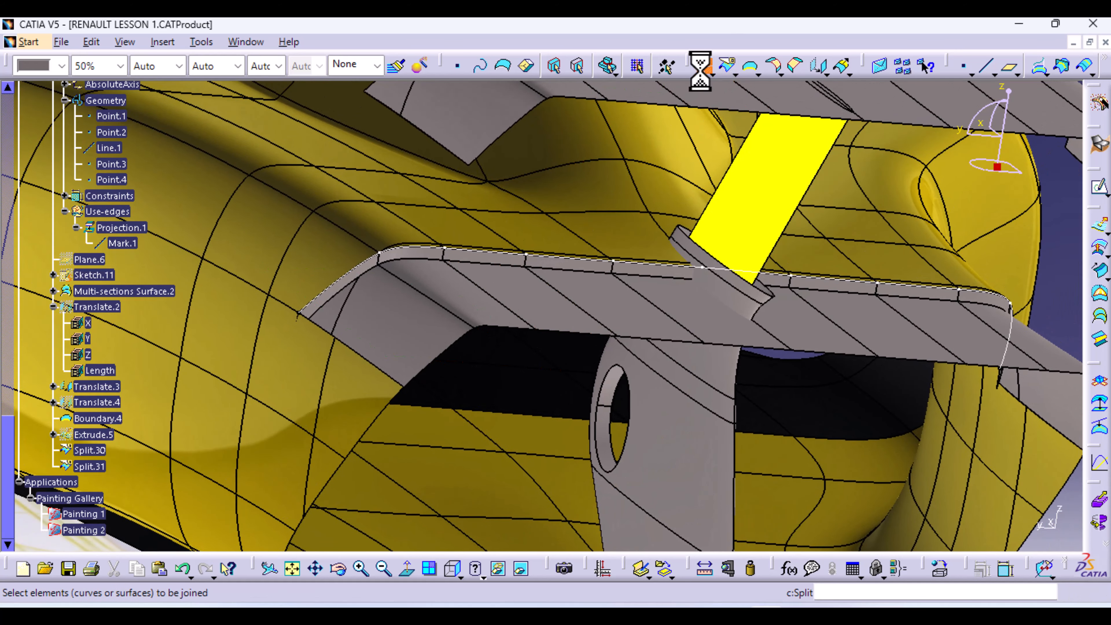
left_click(415, 255)
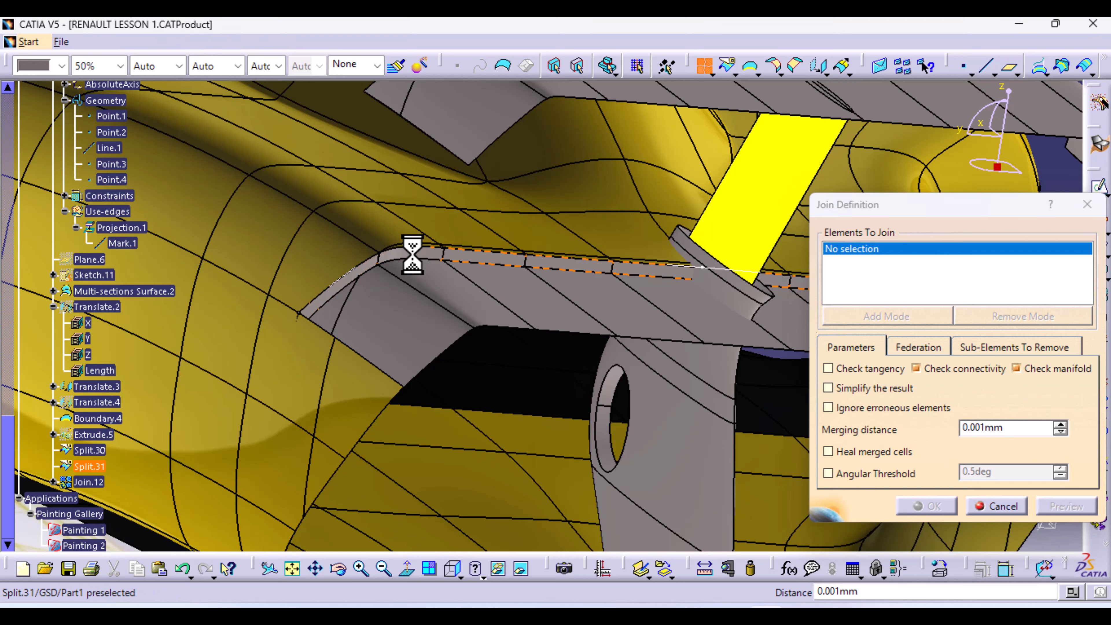
left_click(448, 285)
left_click(1059, 509)
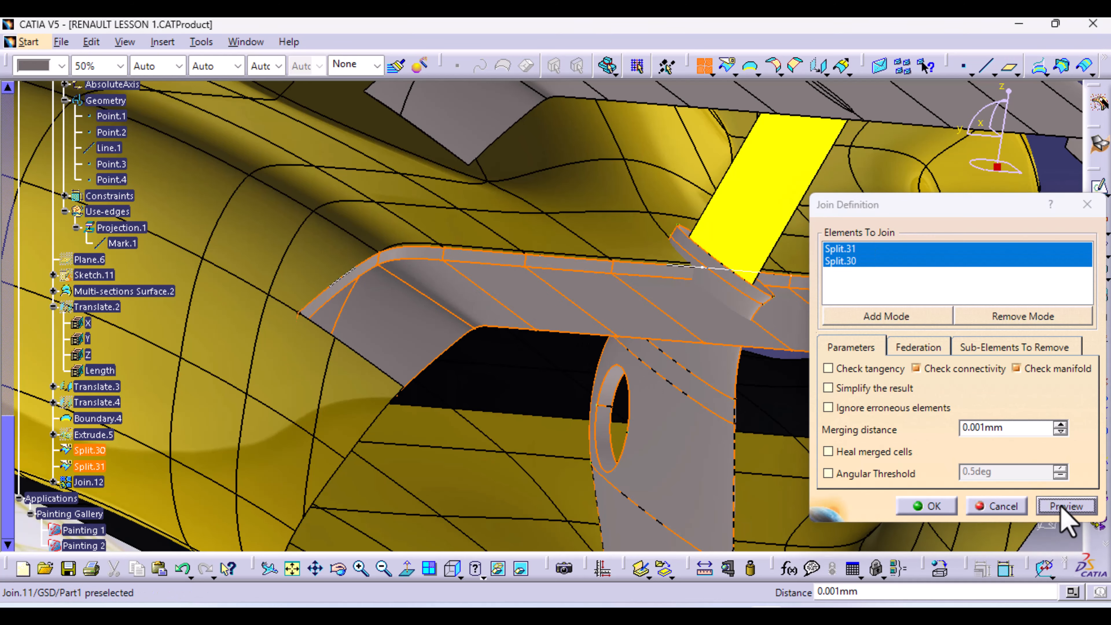
middle_click_drag(401, 482, 429, 296)
middle_click_drag(456, 370, 453, 352)
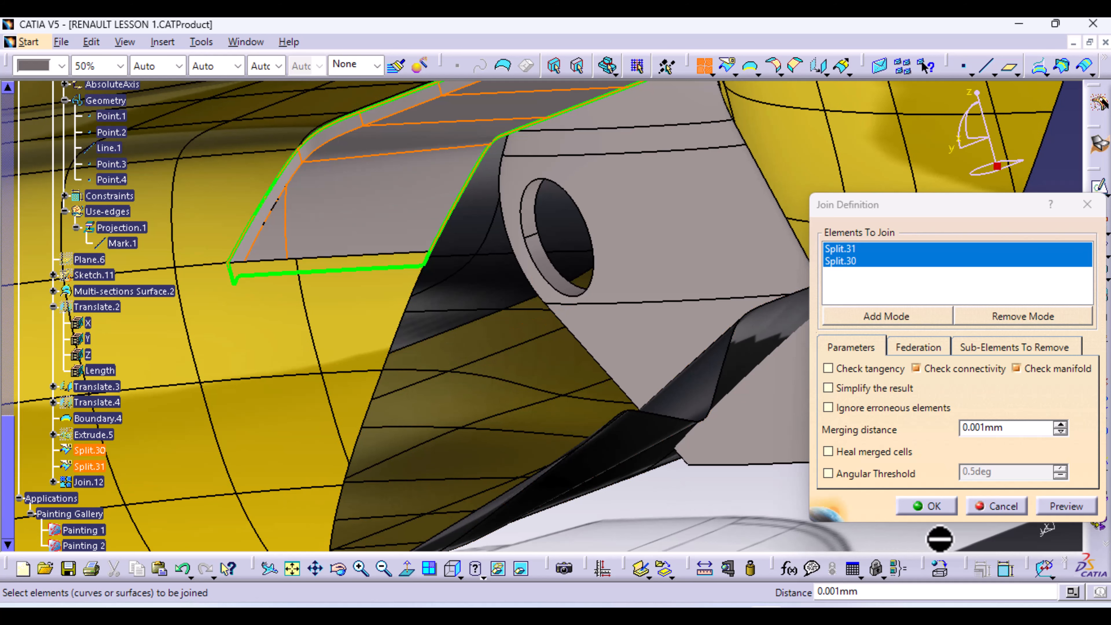
left_click(944, 509)
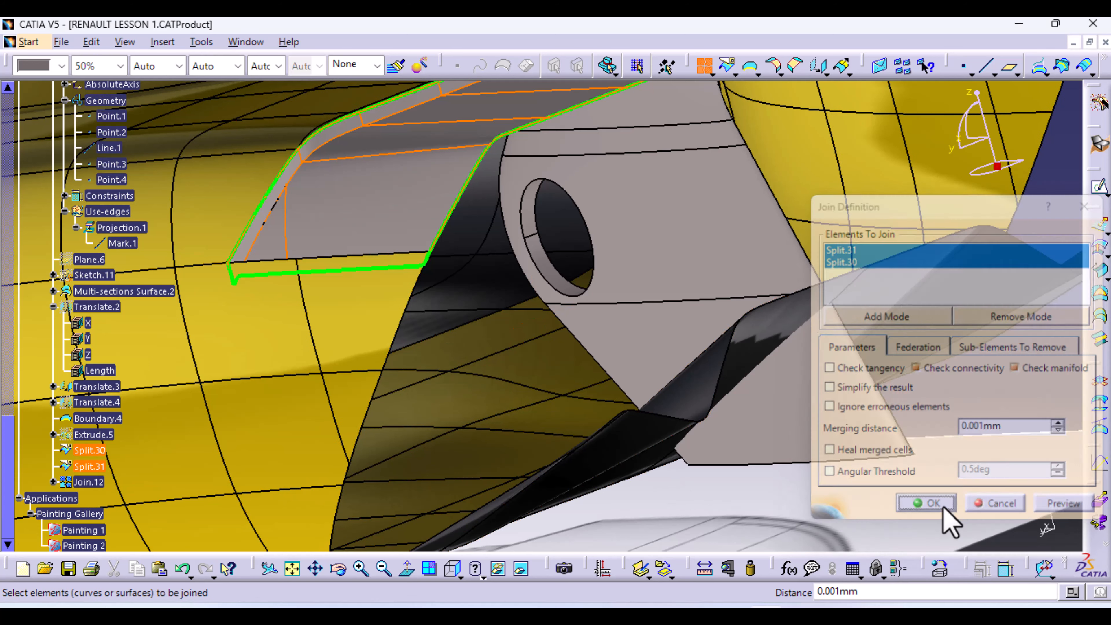
middle_click_drag(669, 173, 660, 391)
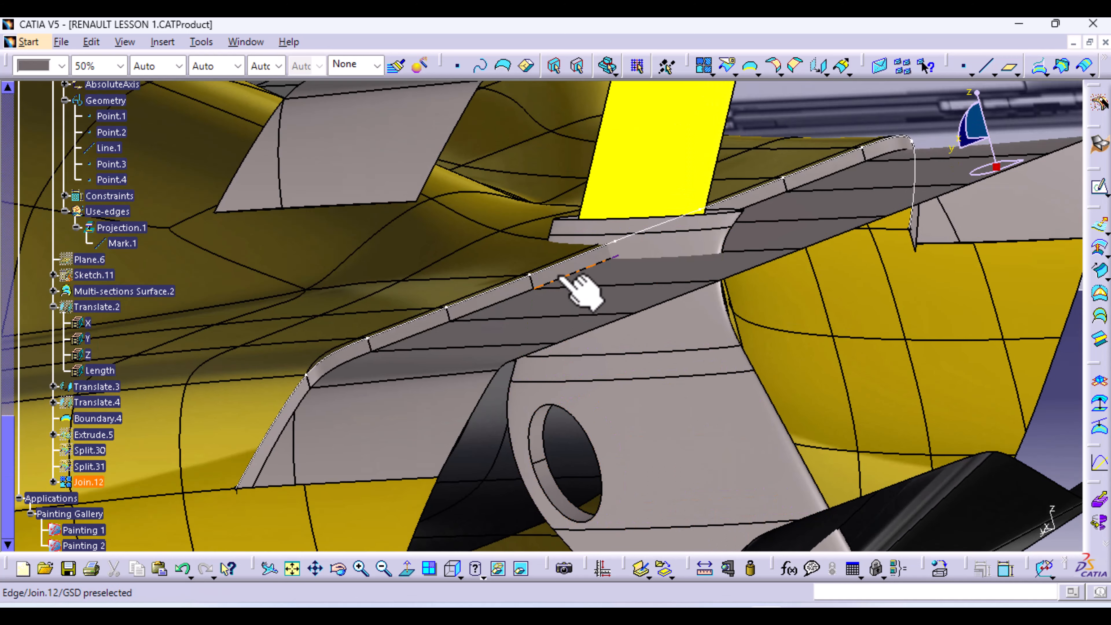
Hide the Boundary.4 curve
right_click(587, 279)
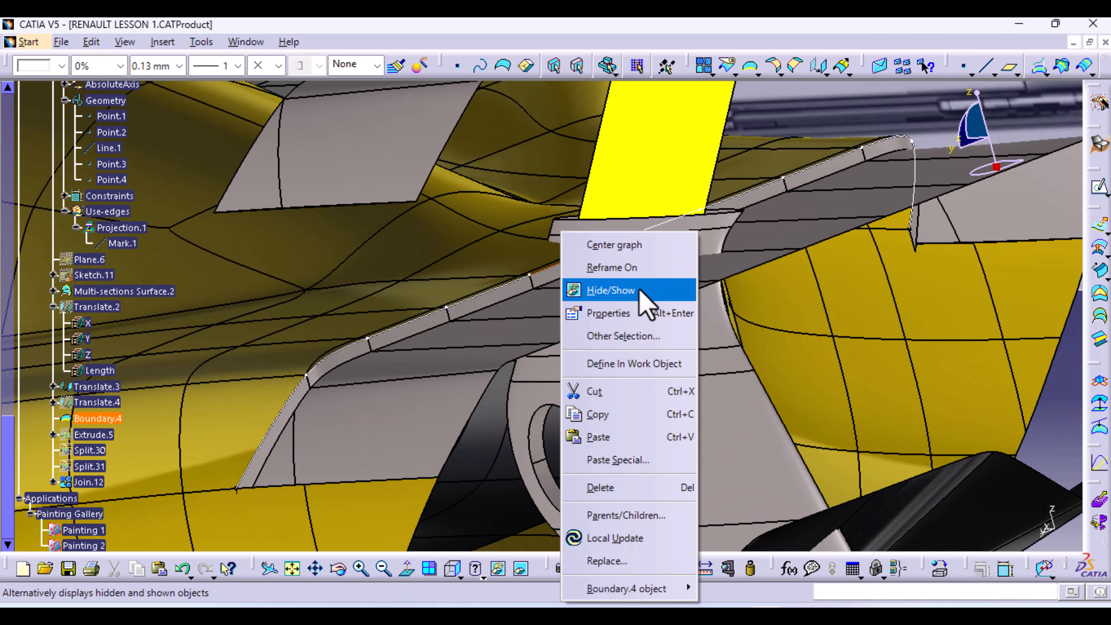
left_click(645, 305)
middle_click_drag(632, 337, 811, 209)
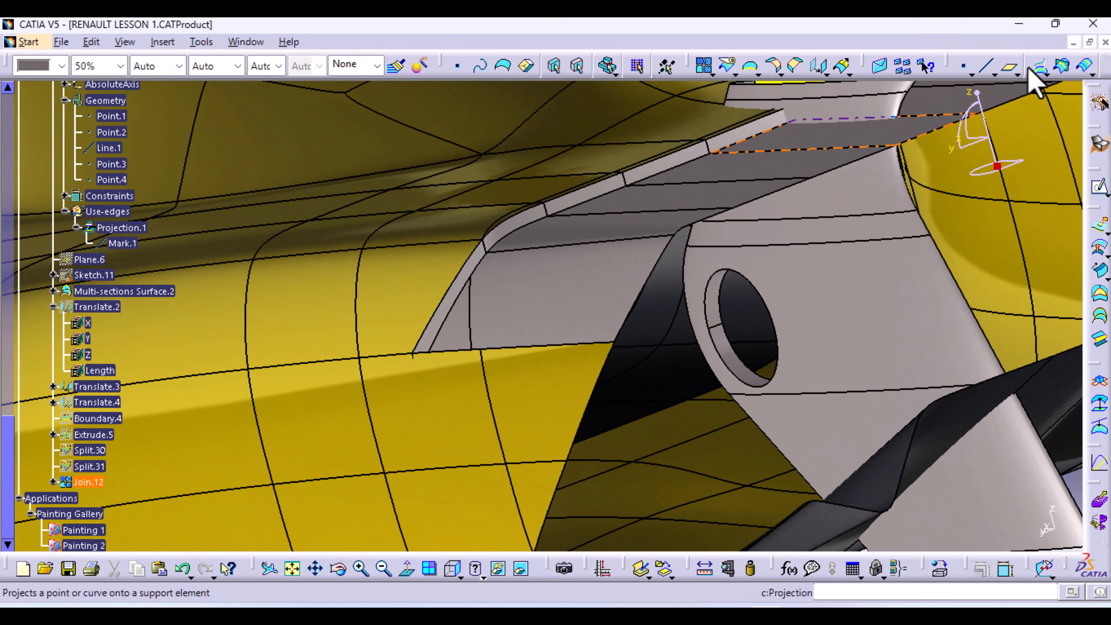
Create Plane.7 parallel to the XY plane through Split.28's corner Vertex.7
left_click(1009, 68)
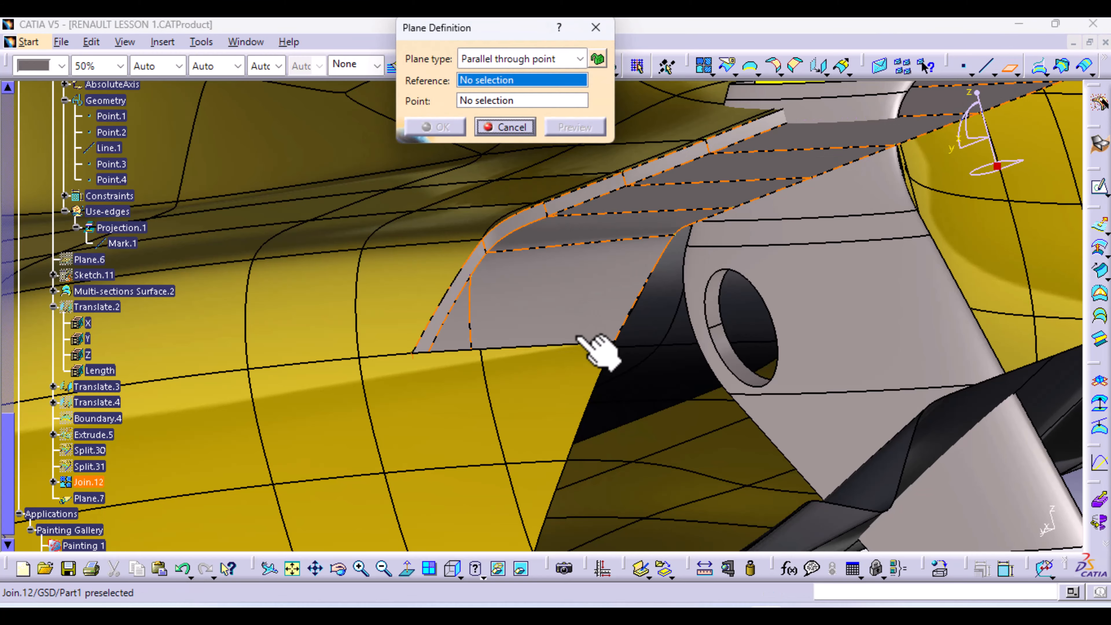
middle_click_drag(579, 276, 582, 367)
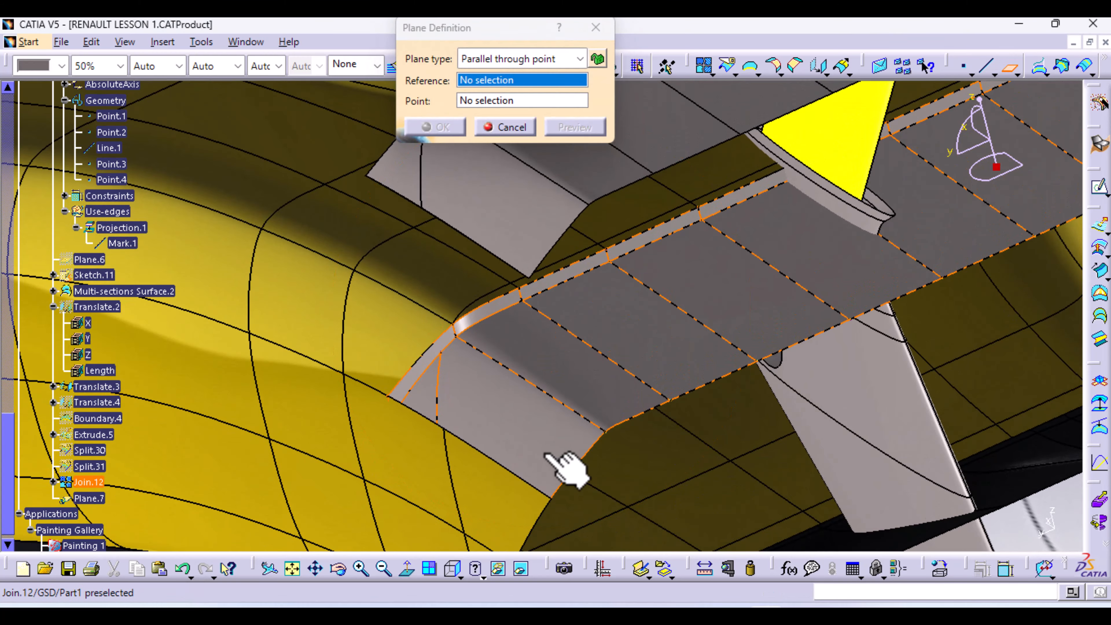
middle_click_drag(547, 453, 592, 211)
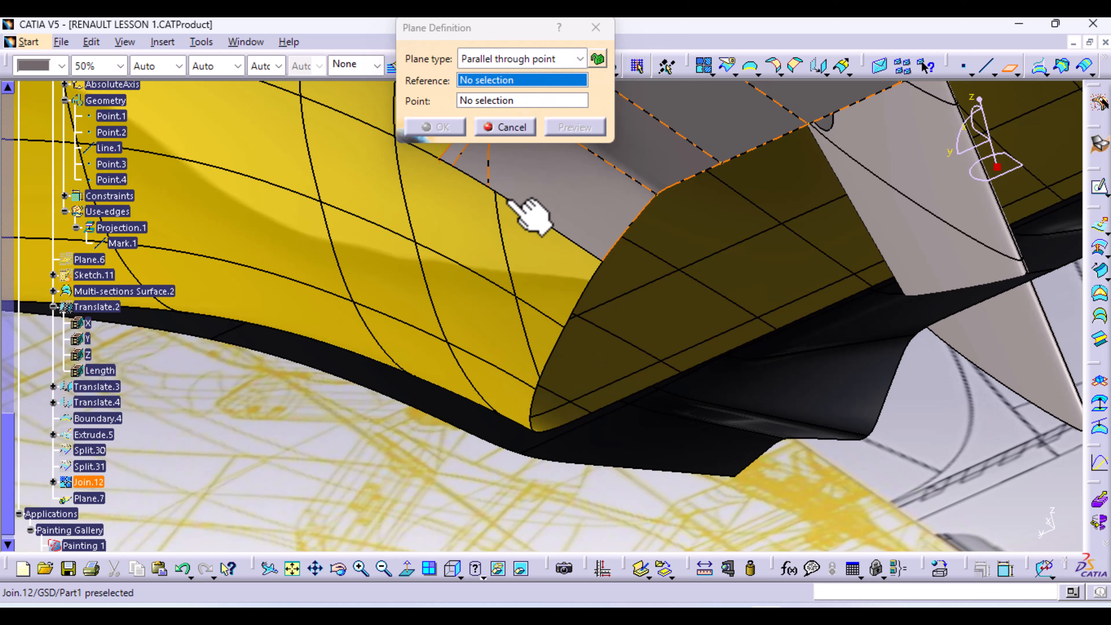
right_click(516, 81)
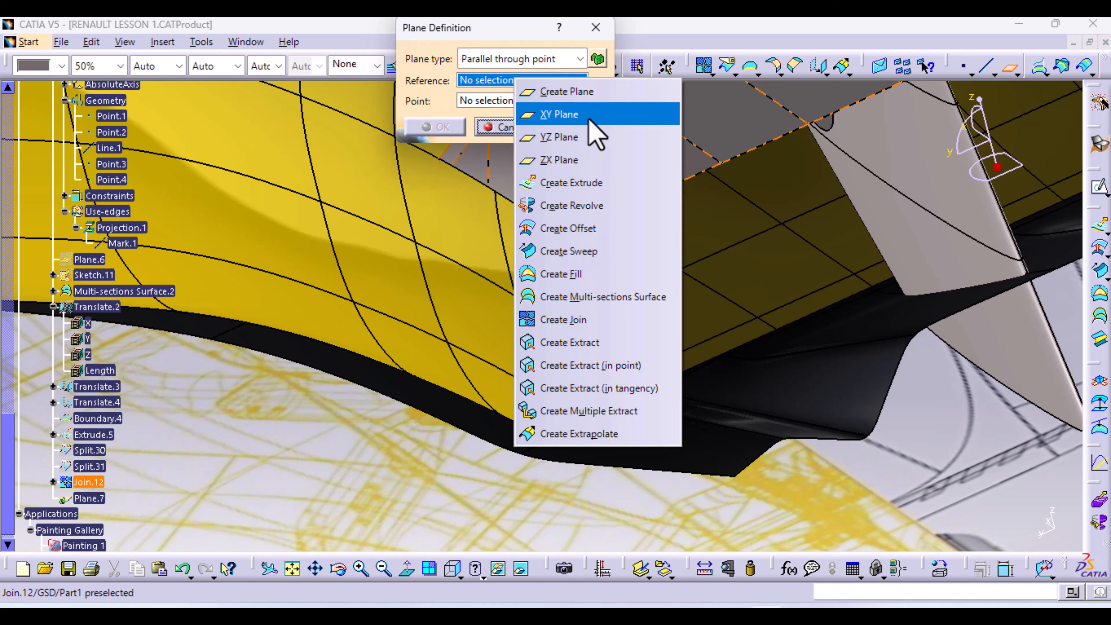
left_click(595, 112)
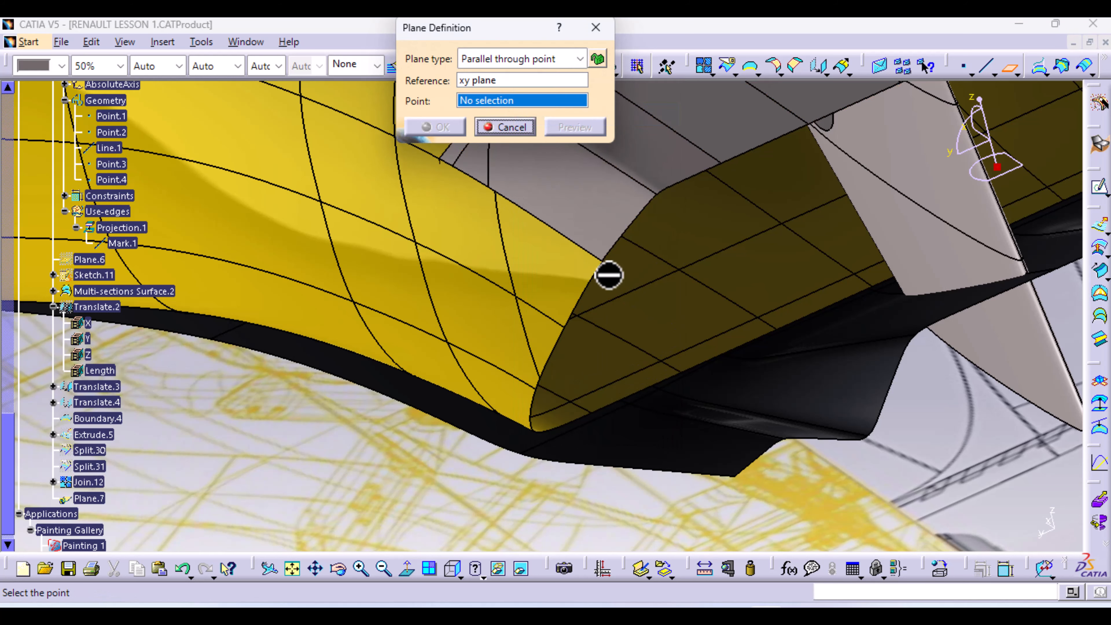
left_click(605, 265)
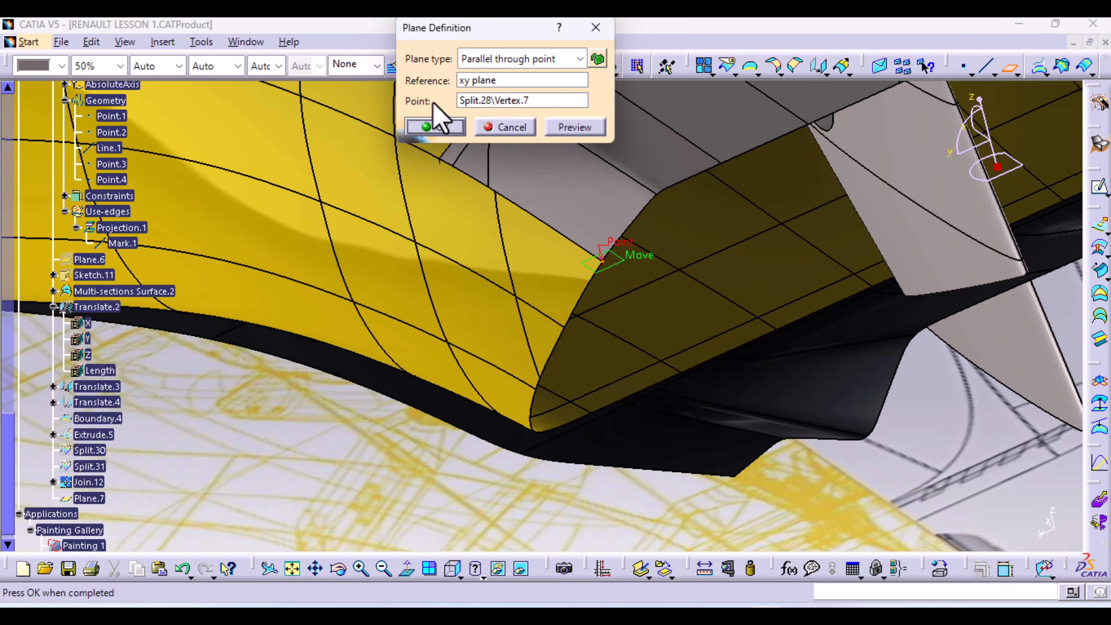
left_click(438, 128)
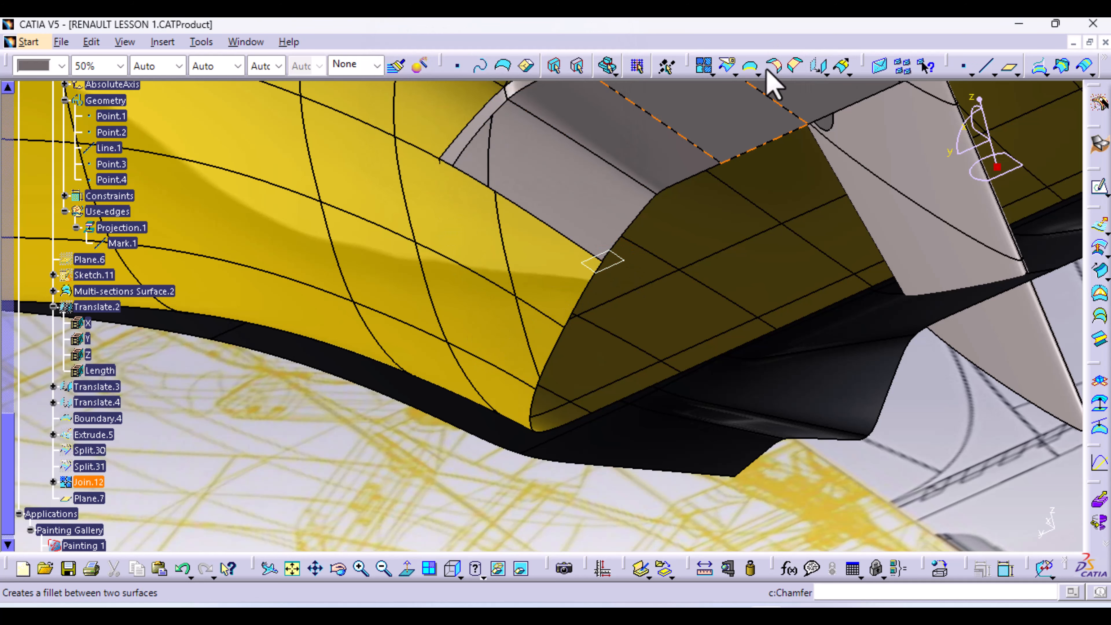
Split Join.12 with Plane.7 as the cutting element, creating Split.32
left_click(729, 66)
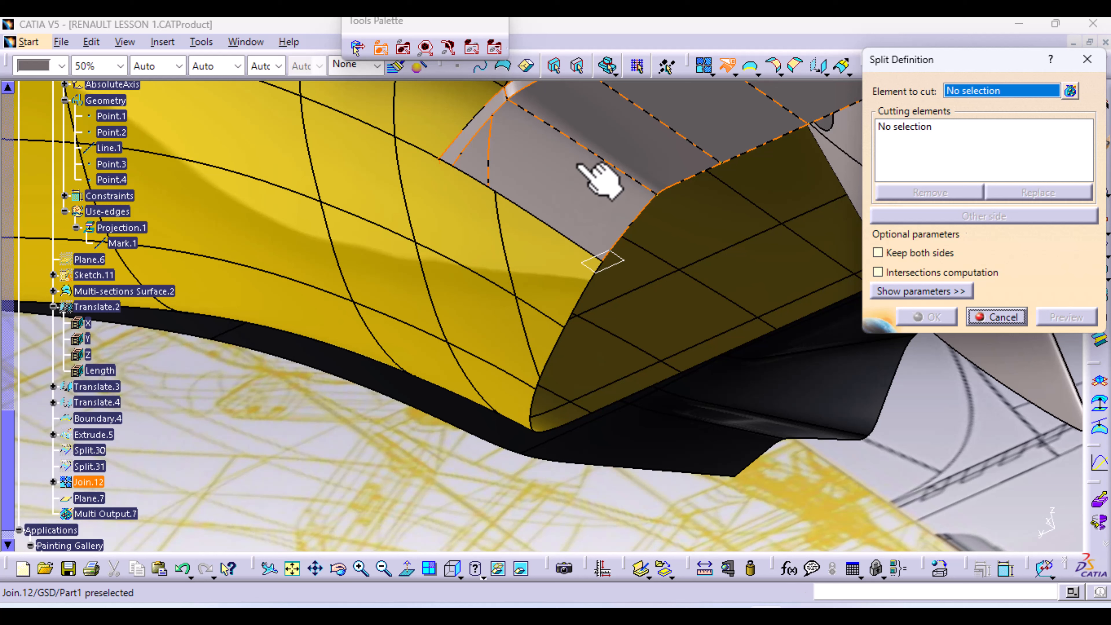
left_click(580, 166)
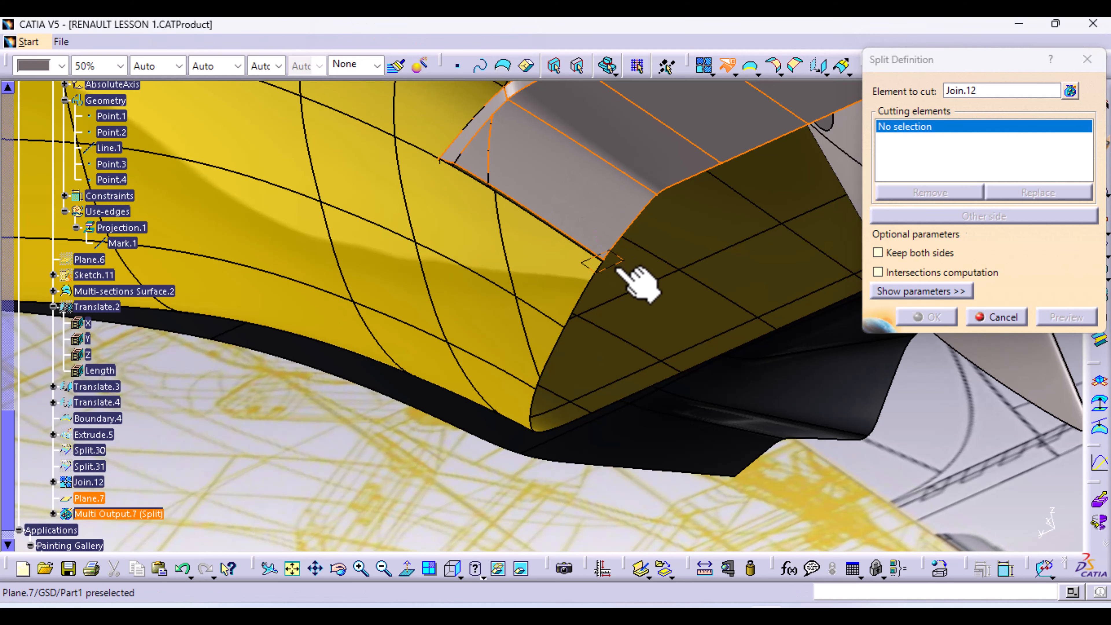
left_click(638, 283)
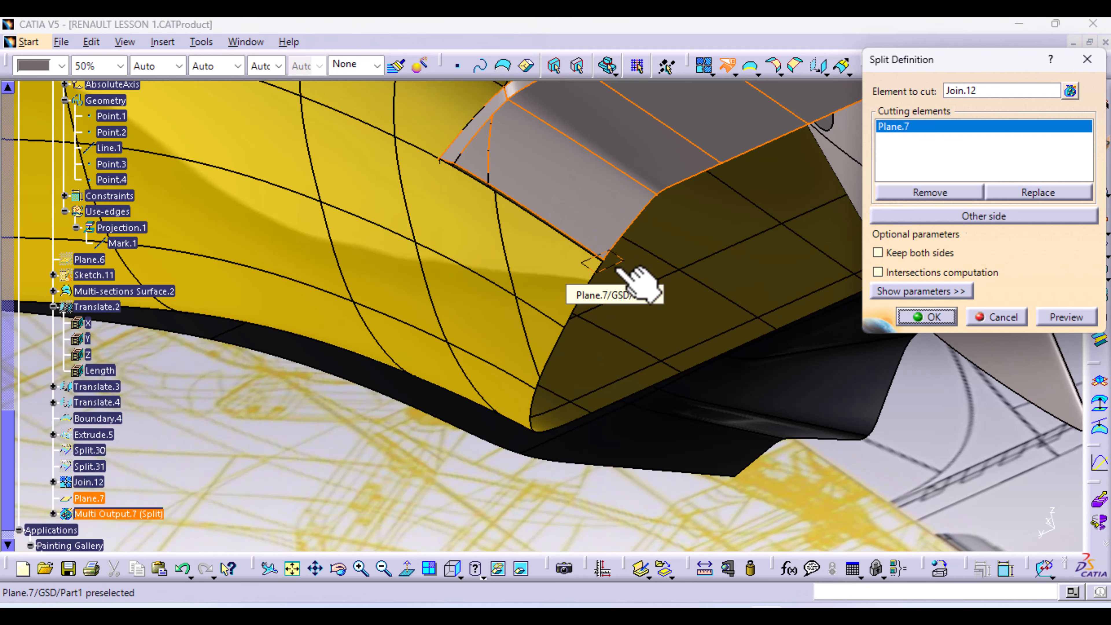
left_click(949, 321)
middle_click_drag(697, 241, 280, 446)
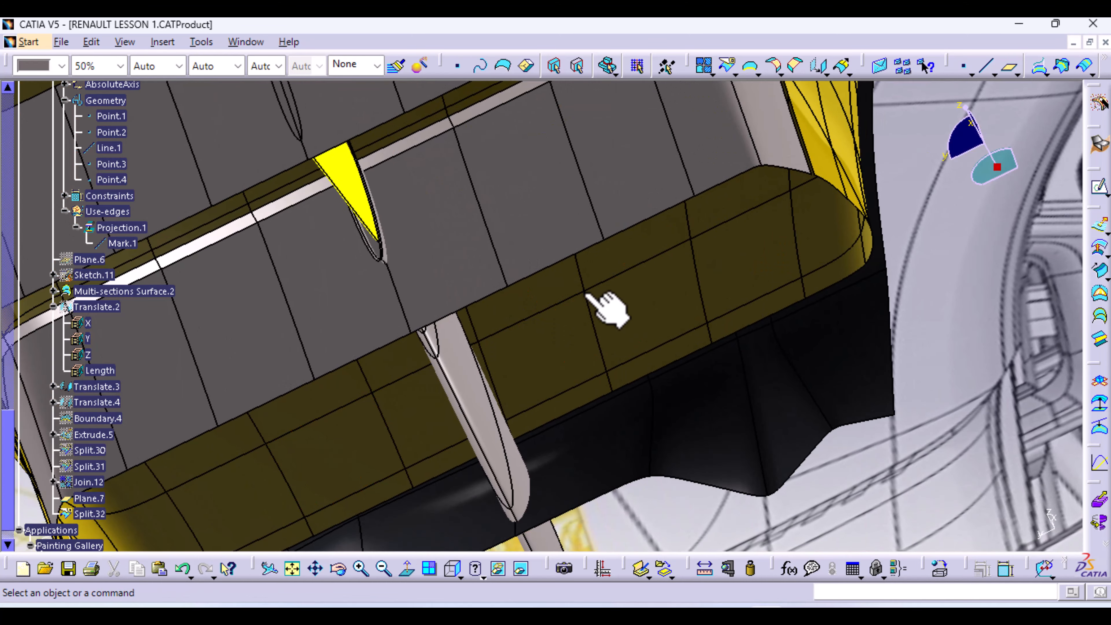
Hide Plane.7 at the trimmed wing corner and launch the Multi-sections Surface tool
middle_click_drag(661, 272, 599, 342)
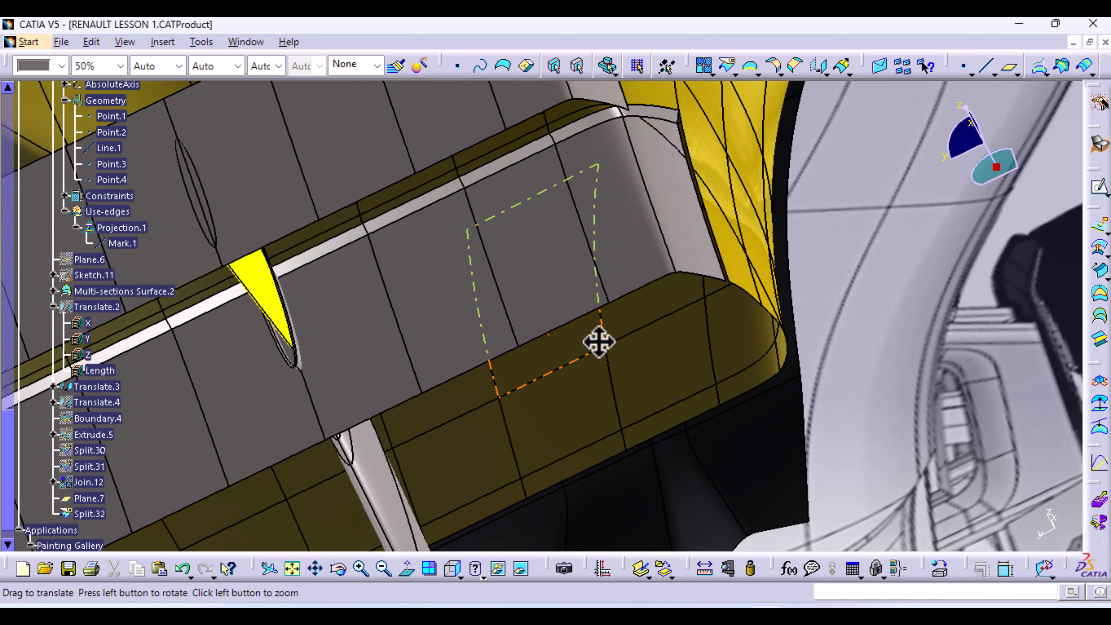
middle_click_drag(568, 384, 958, 212)
middle_click_drag(671, 286, 960, 165)
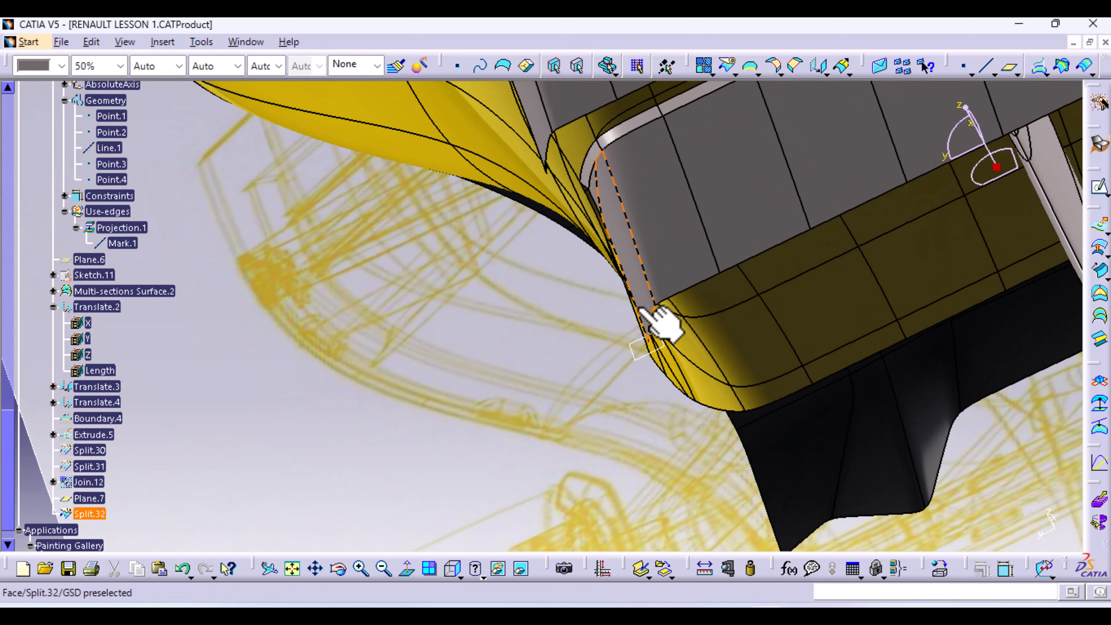
middle_click_drag(613, 303, 665, 441)
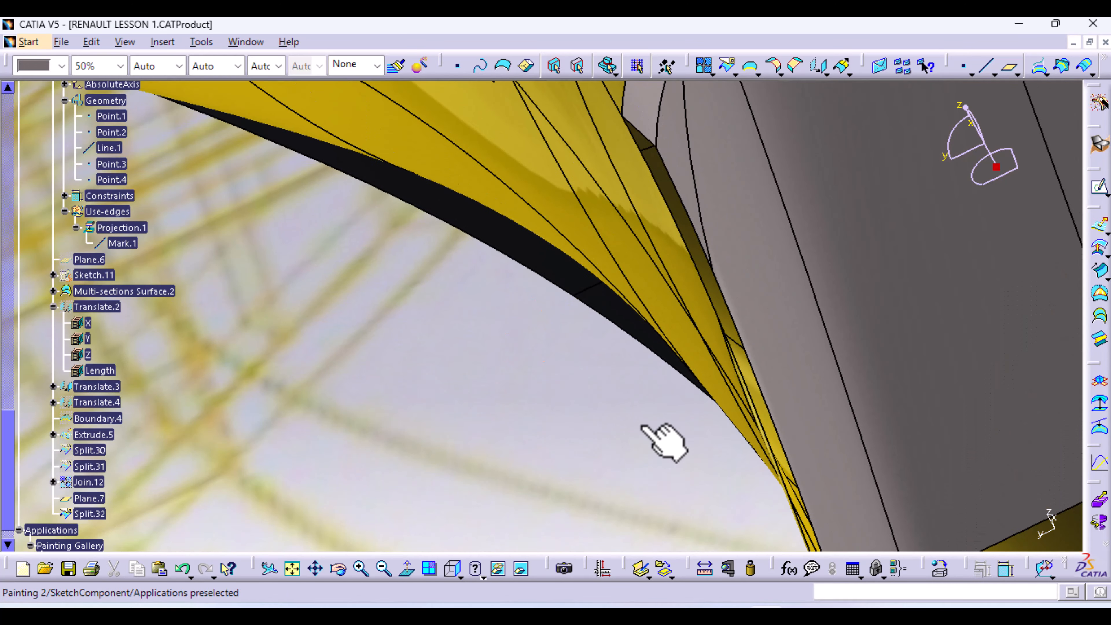
mouse_move(793, 219)
middle_mouse_down()
mouse_move(776, 229)
mouse_move(764, 279)
mouse_move(769, 360)
mouse_move(774, 211)
middle_mouse_up()
middle_click_drag(640, 430, 644, 402)
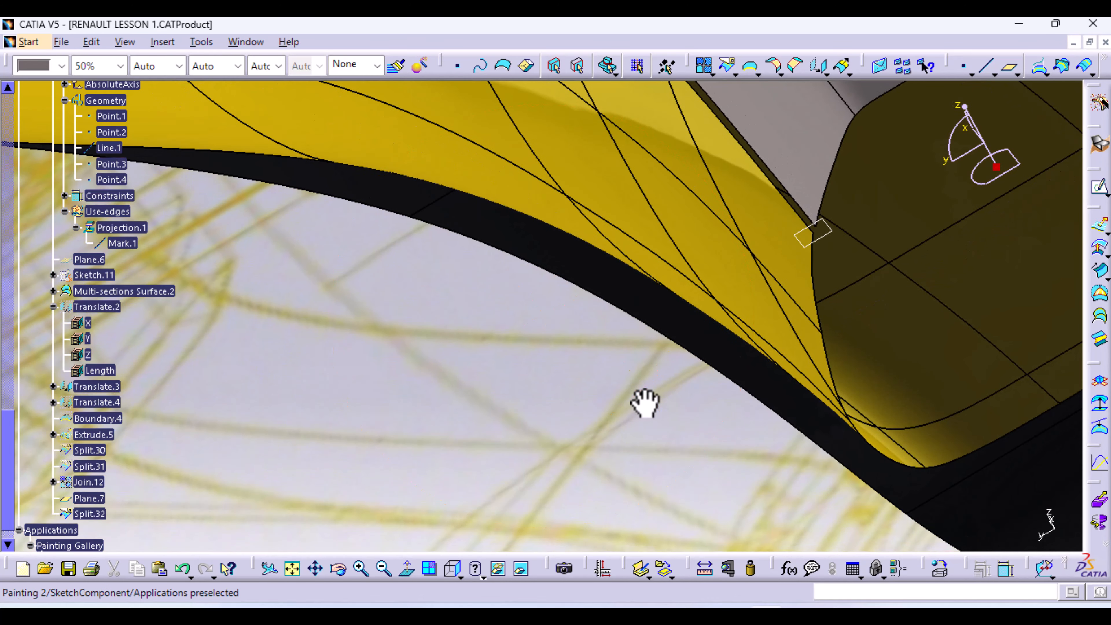
right_click(829, 241)
left_click(871, 289)
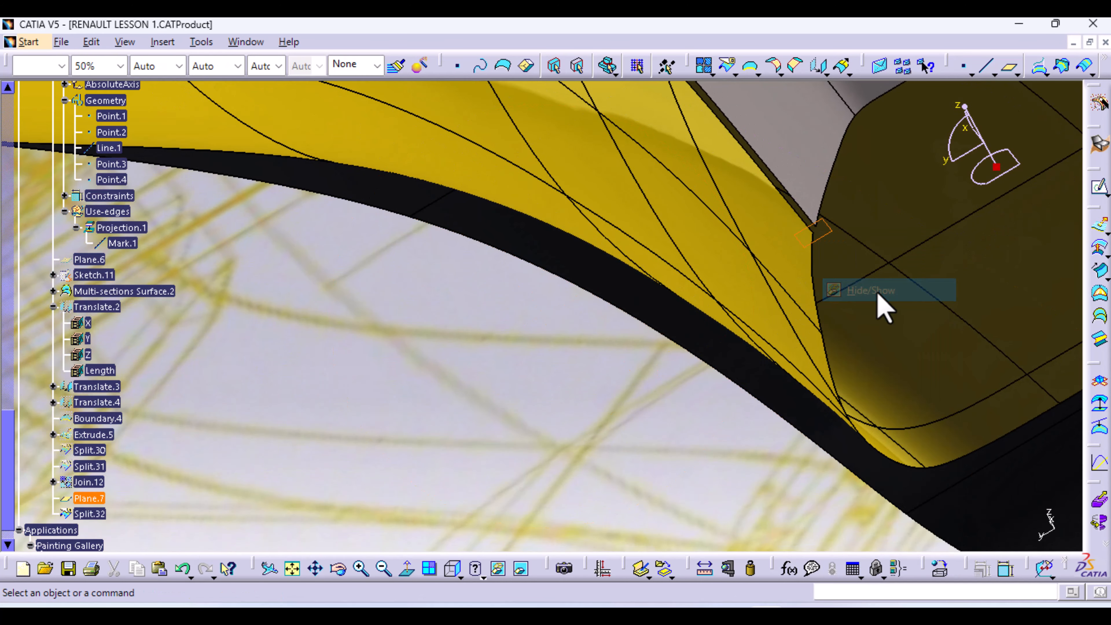
middle_click_drag(738, 208, 734, 446)
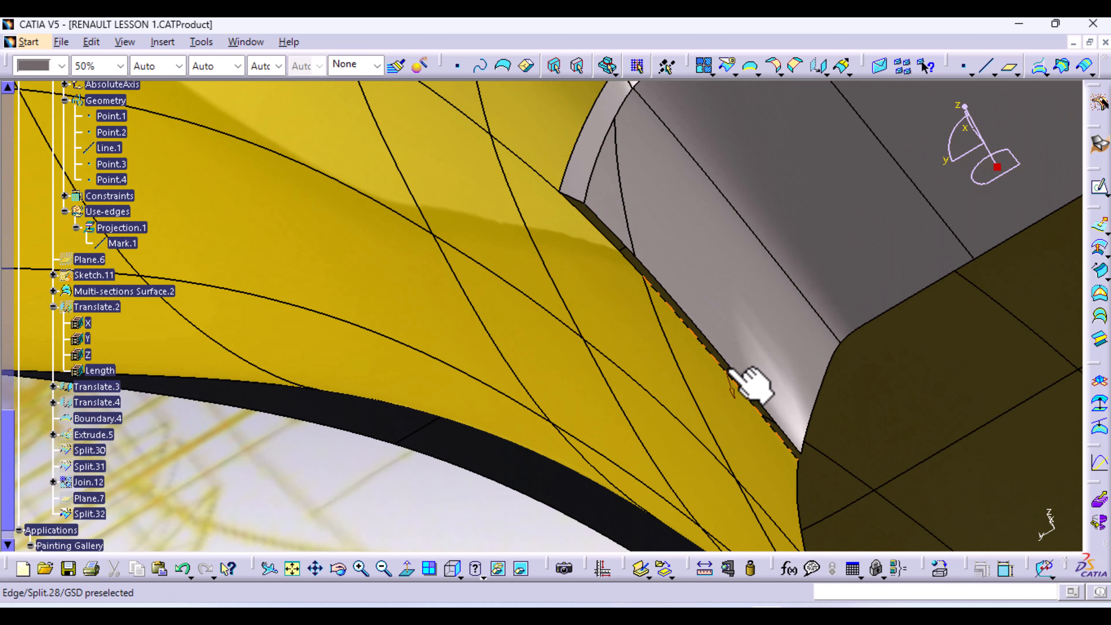
left_click(1101, 318)
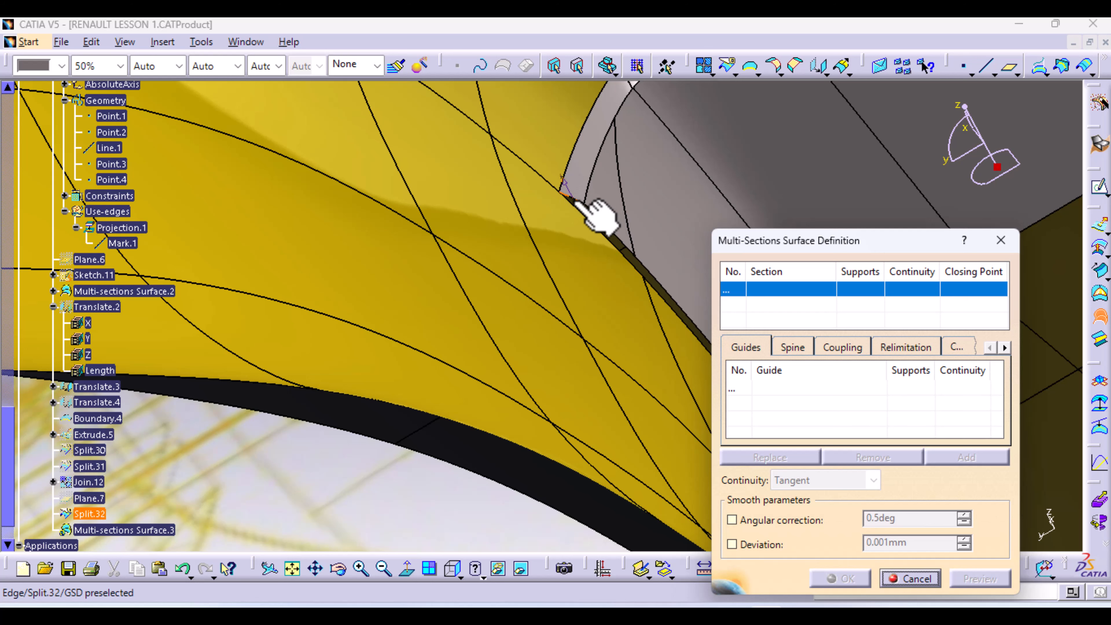
Give the multi-sections surface section Split.32\Edge.5 and guide Split.28\Edge.6
left_click(587, 206)
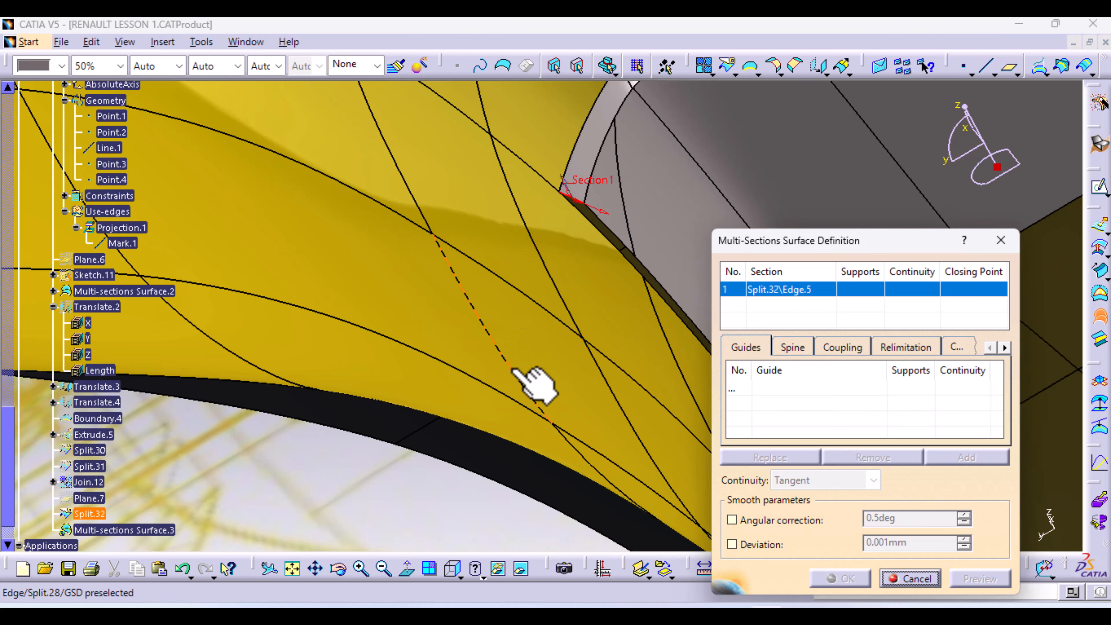
left_click(739, 389)
middle_click_drag(619, 351, 478, 249)
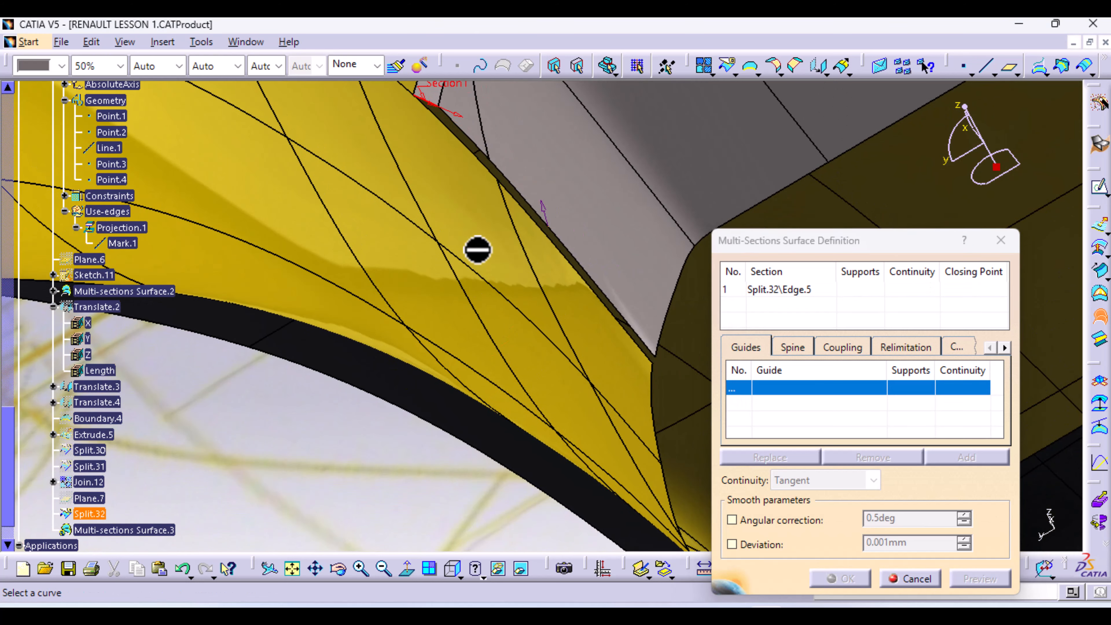
left_click(554, 247)
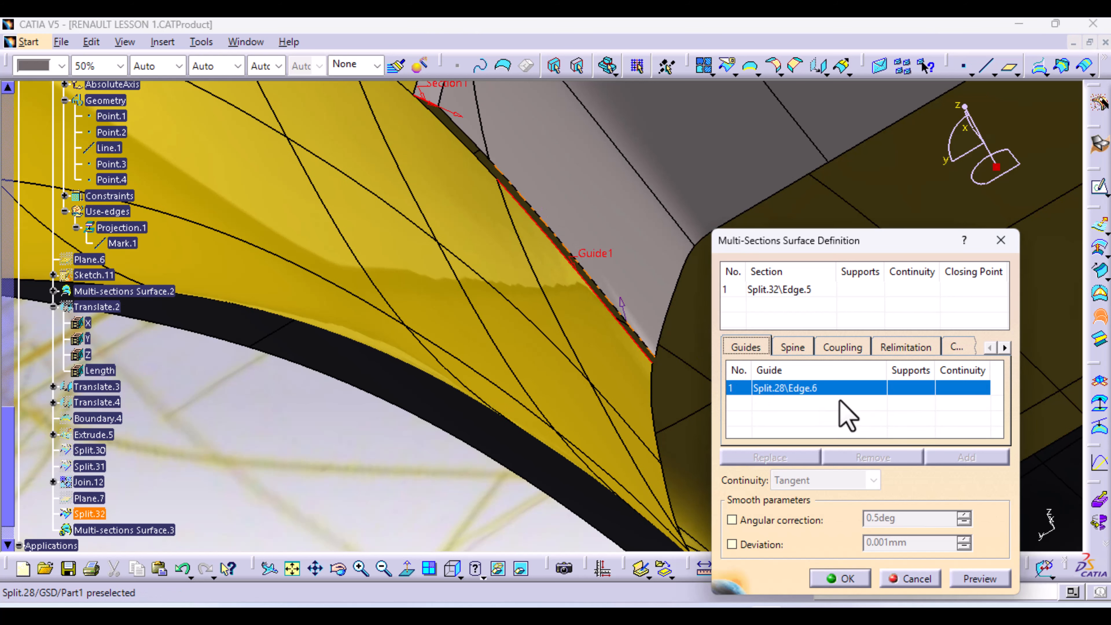
right_click(837, 391)
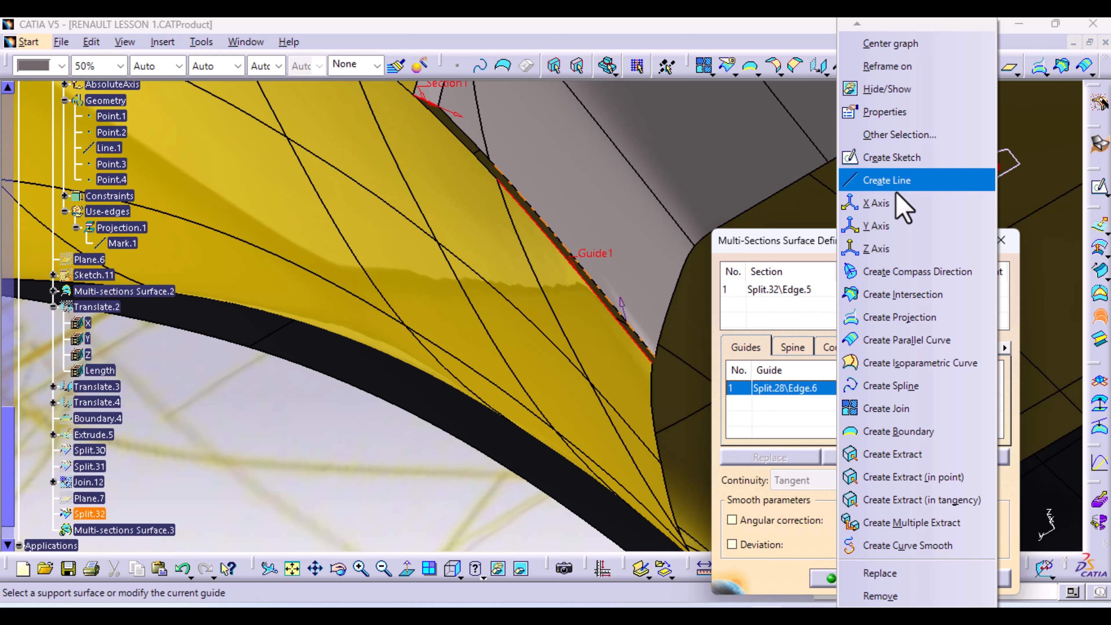
left_click(888, 573)
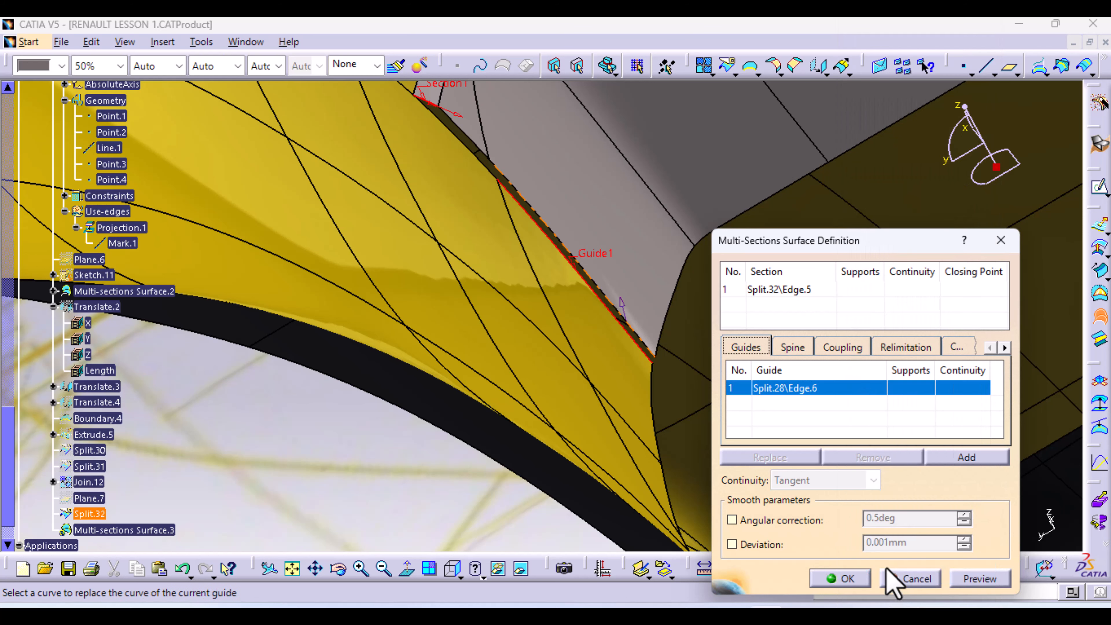
left_click(751, 66)
Create Boundary.5 on Split.28\Edge.5, limited between Vertex.8 and Vertex.9
left_click(456, 140)
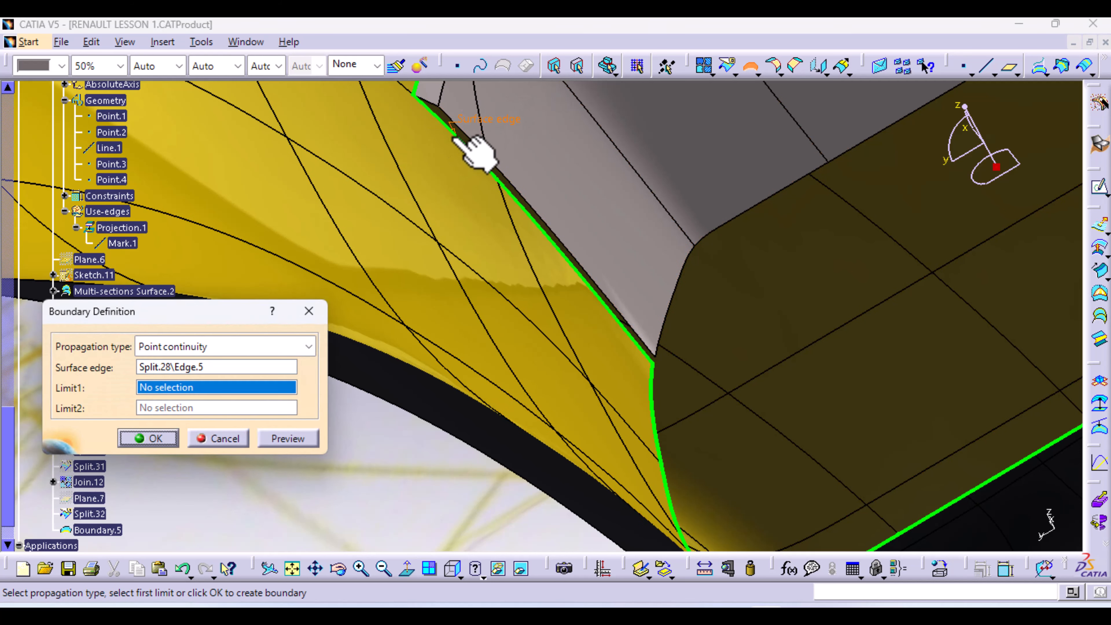
left_click(415, 95)
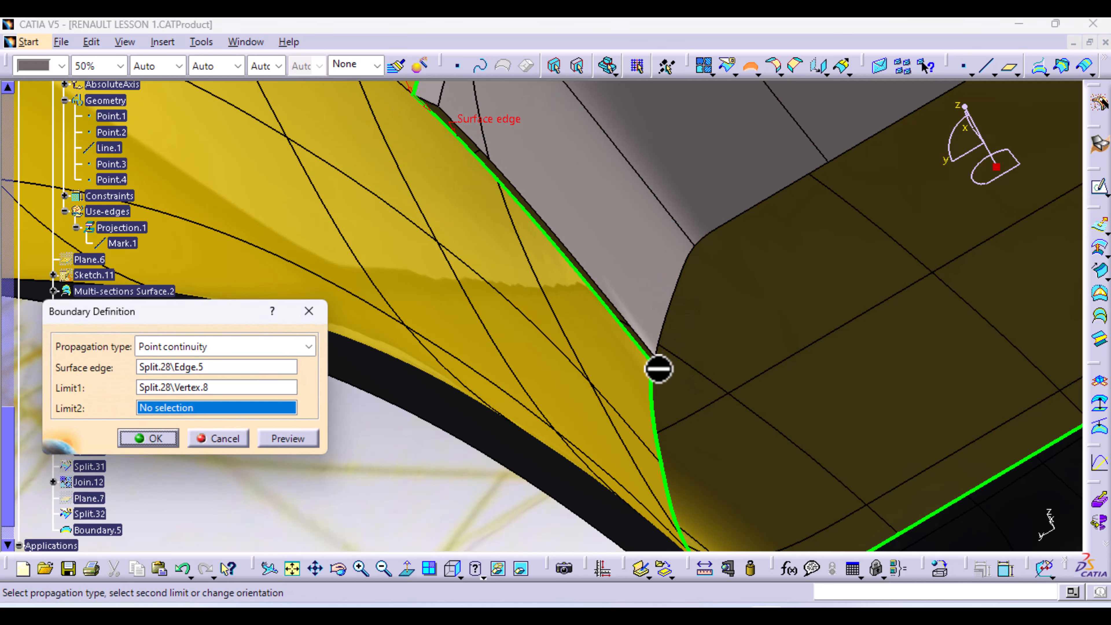
left_click(657, 364)
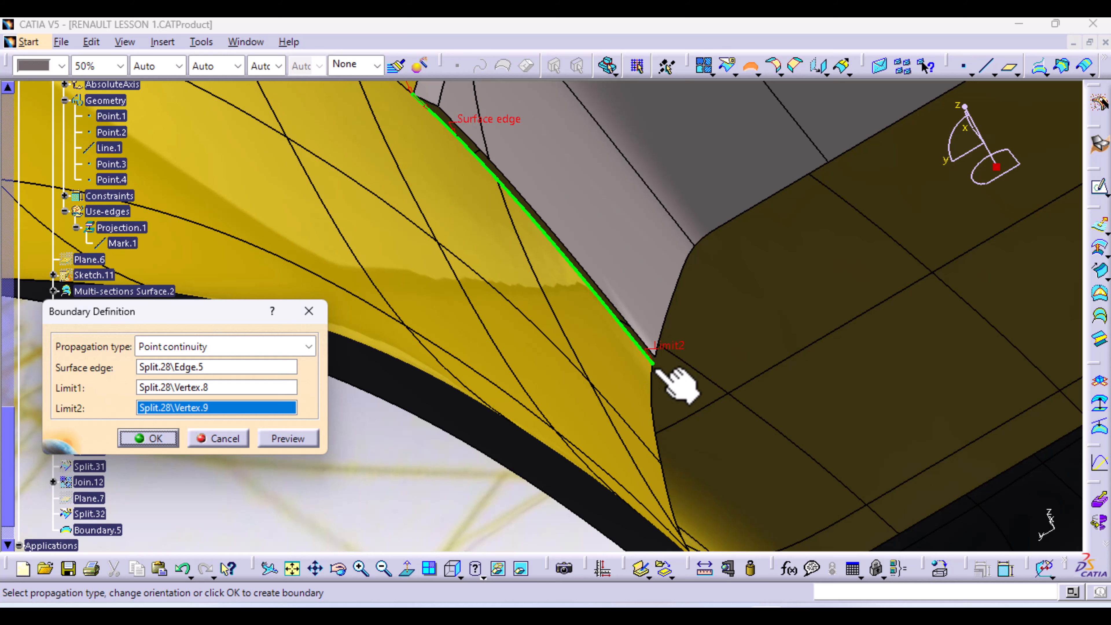
left_click(170, 438)
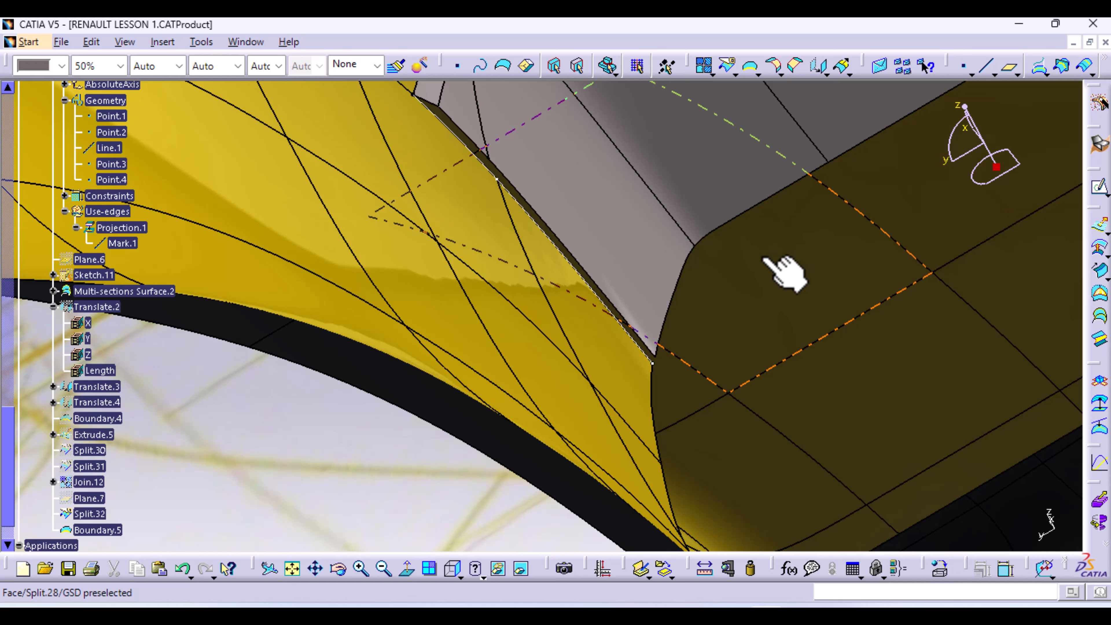
middle_click_drag(678, 267, 741, 328)
scroll(159, 497, "down", 1)
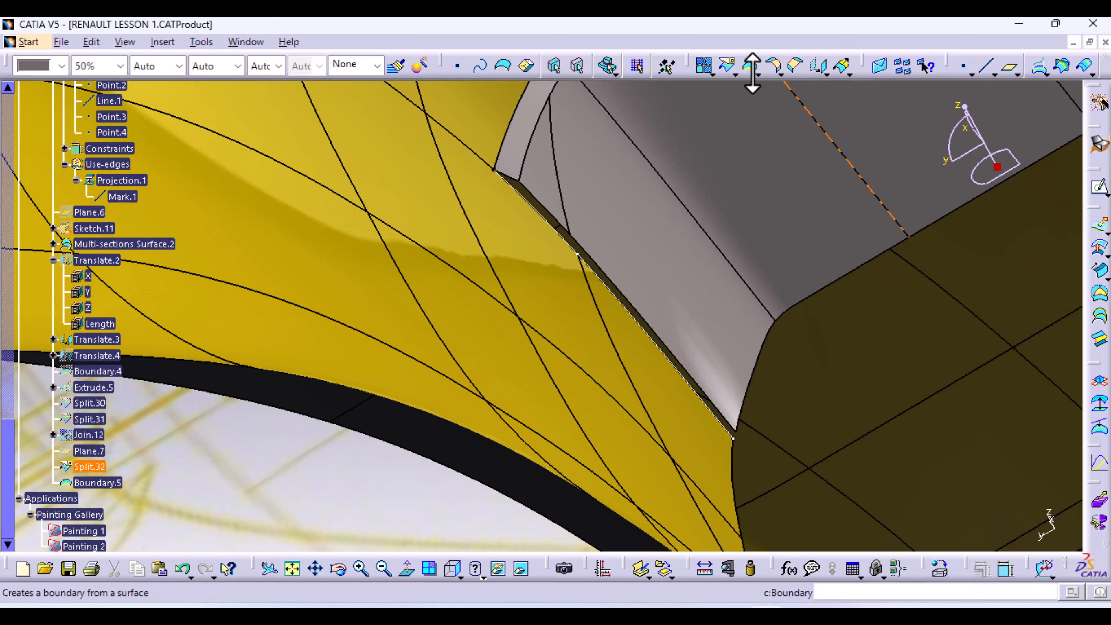
Create Boundary.6 along Split.32\Edge.6 between Vertex.10 and Vertex.11
left_click(728, 66)
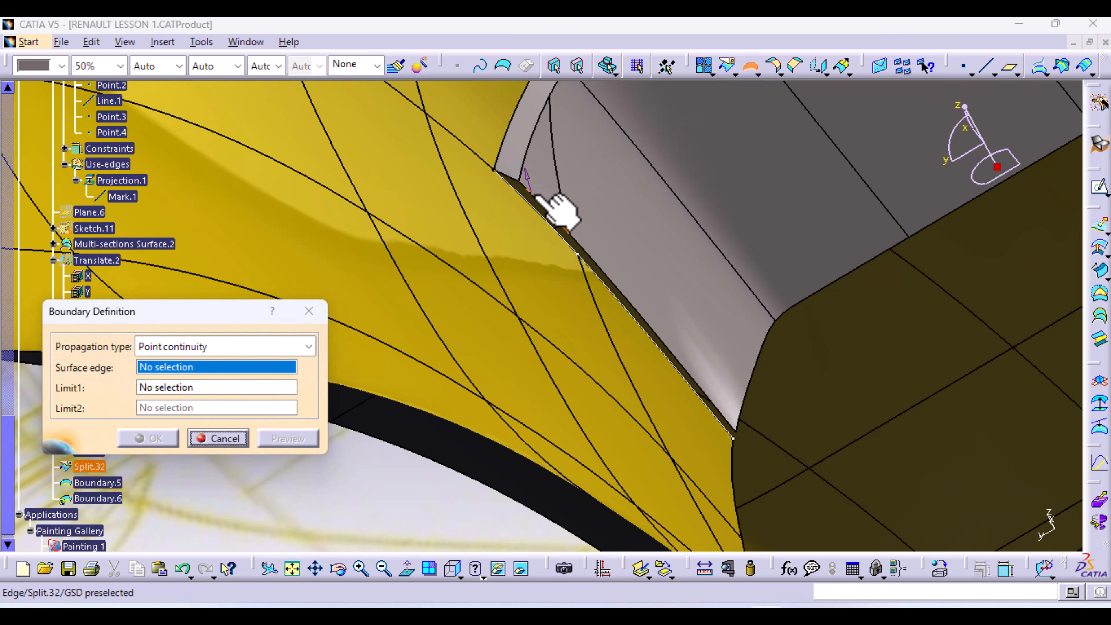
left_click(609, 270)
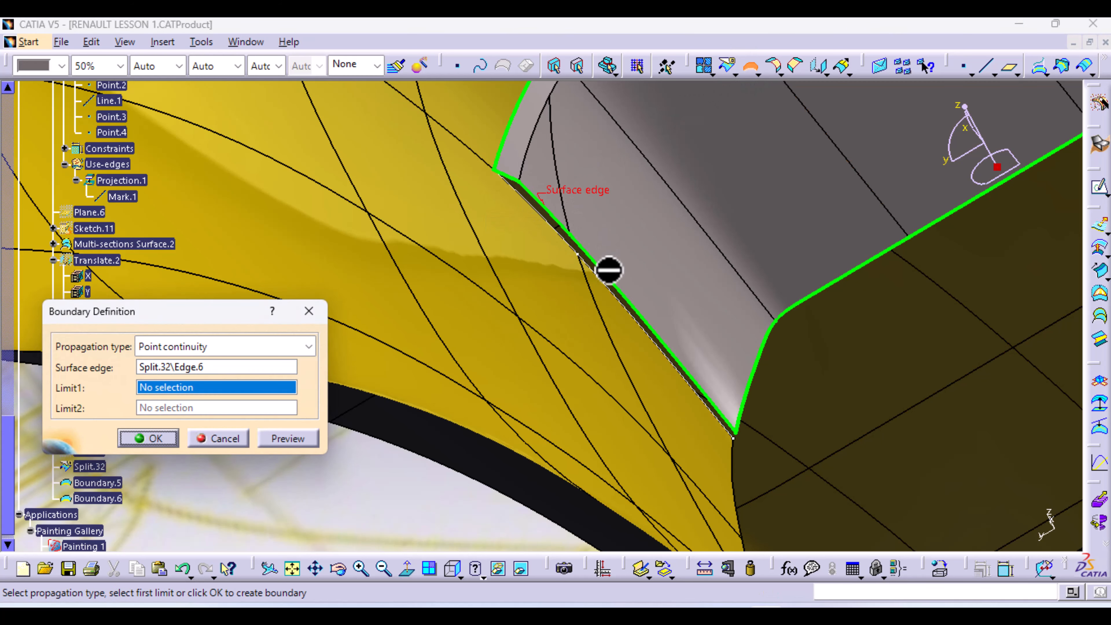
left_click(522, 183)
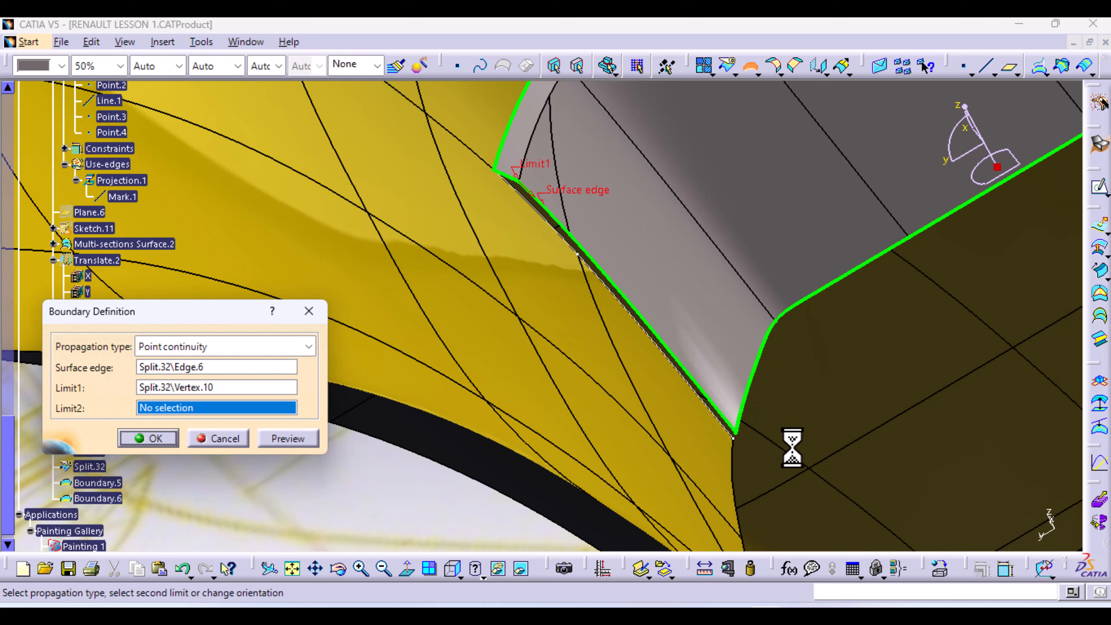
left_click(739, 436)
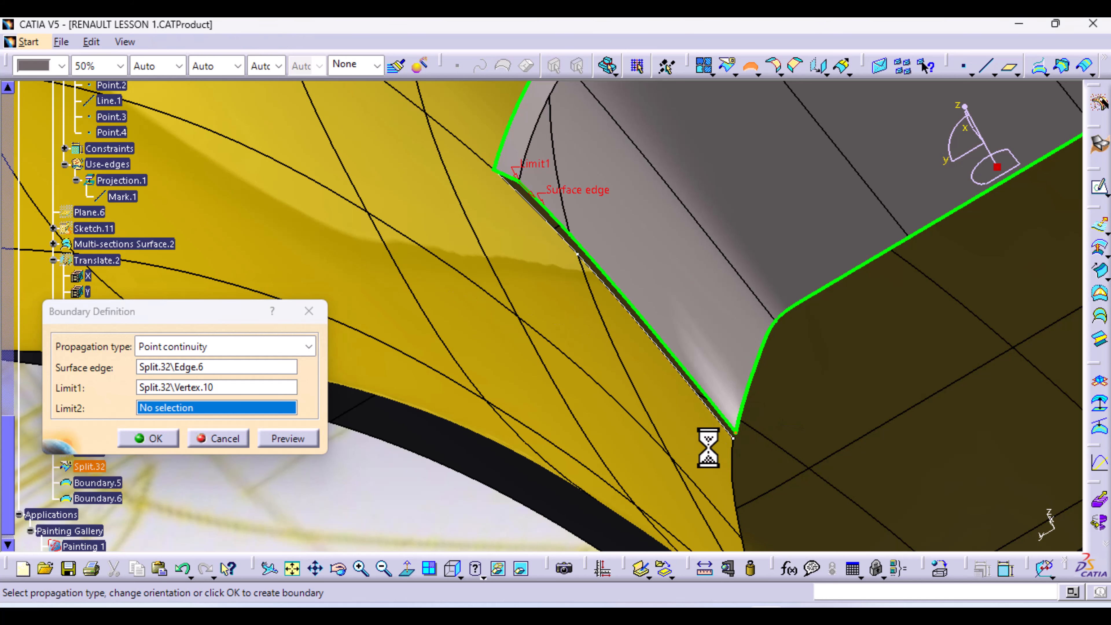
left_click(159, 442)
middle_click_drag(727, 437, 779, 345)
middle_click_drag(878, 471, 437, 239)
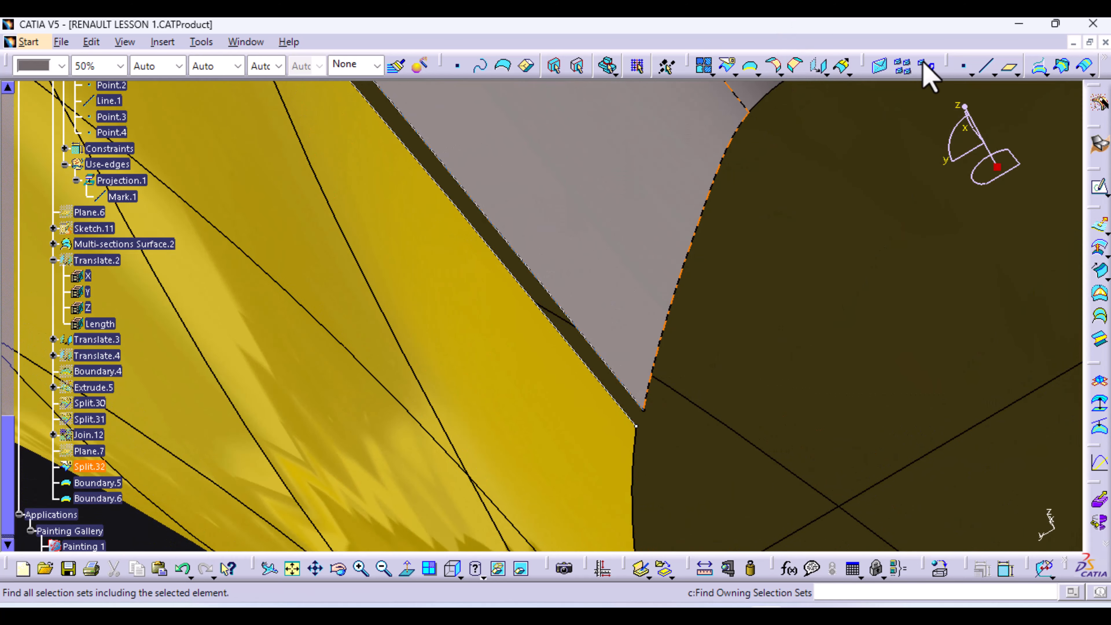
Draw Line.3 from the end of Boundary.5 to the end of Boundary.6
left_click(985, 68)
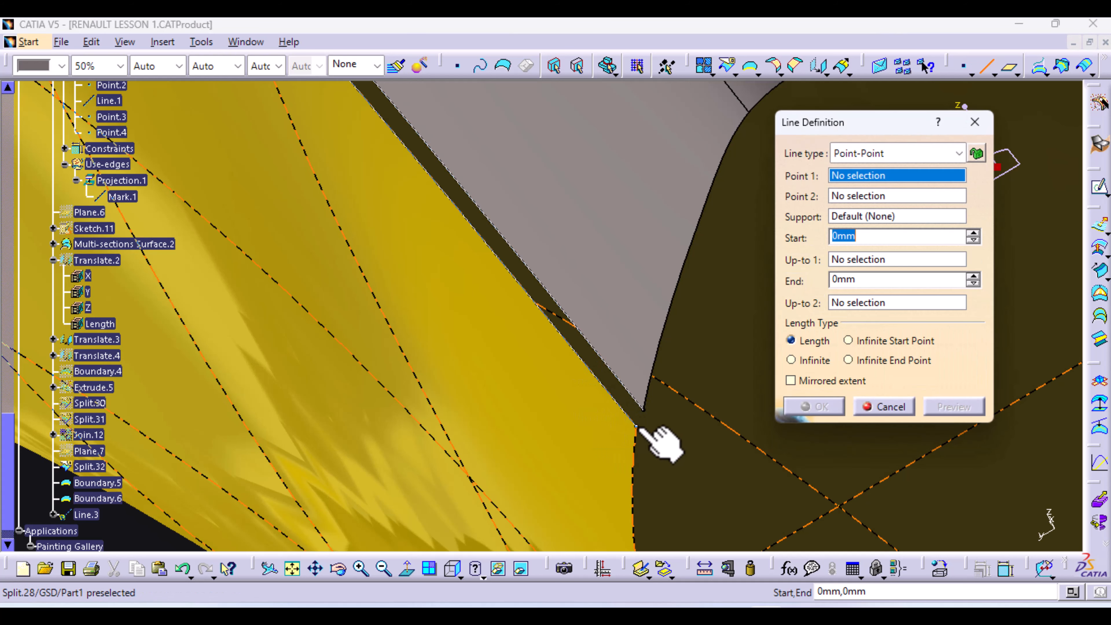
left_click(637, 427)
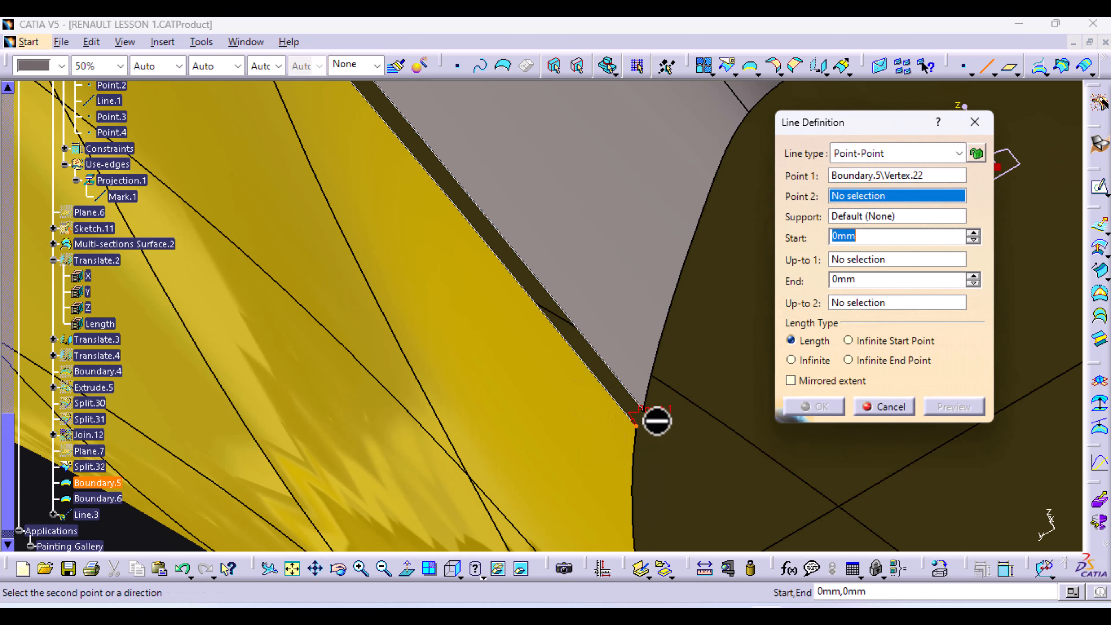
left_click(643, 411)
left_click(831, 409)
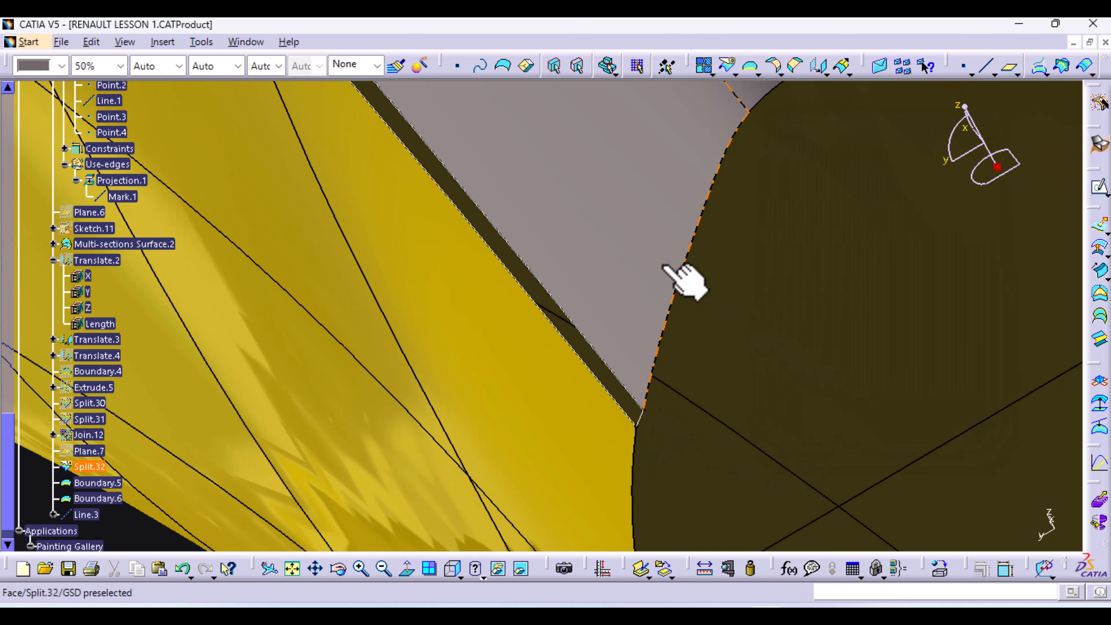
middle_click_drag(661, 260, 975, 600)
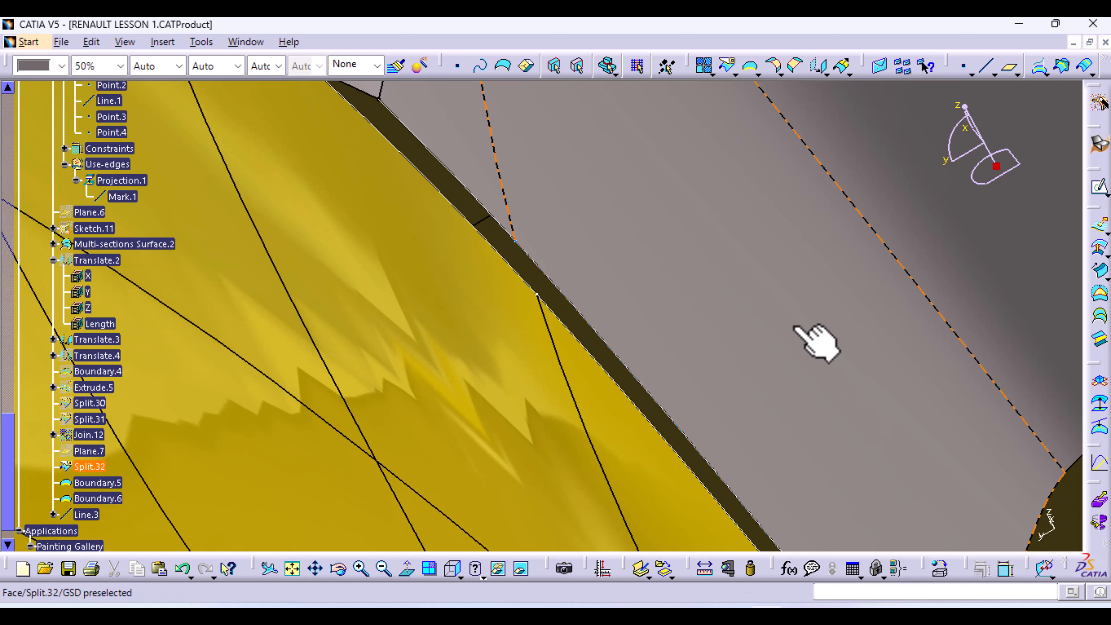
Create Fill.1 bounded by Boundary.5, Split.32\Edge.7, Boundary.6 and Line.3
middle_click_drag(811, 340, 823, 372)
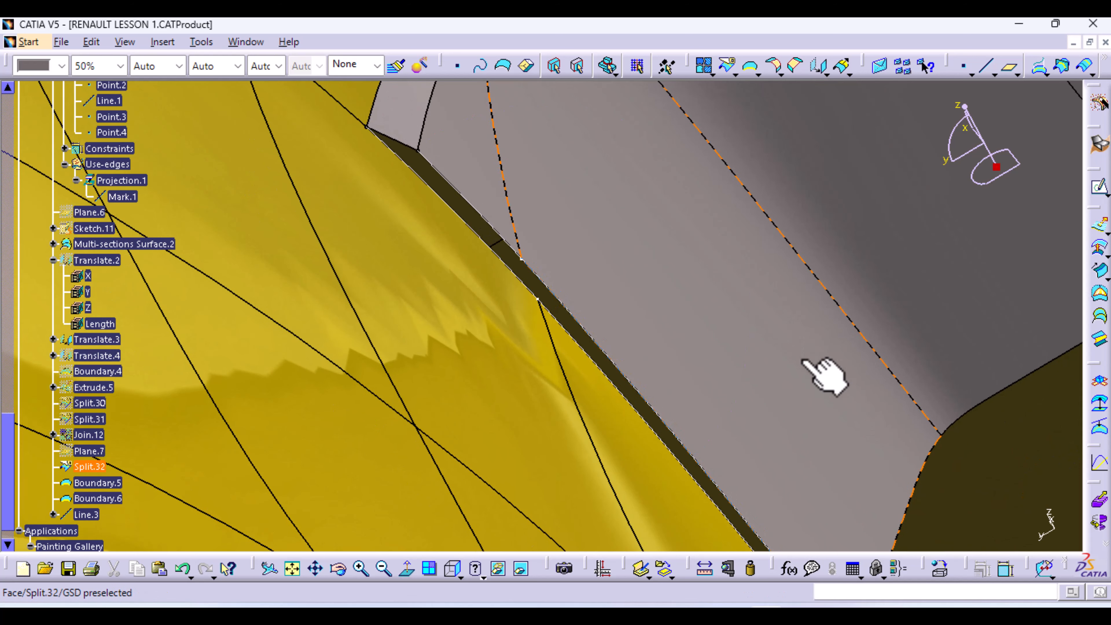
left_click(1100, 300)
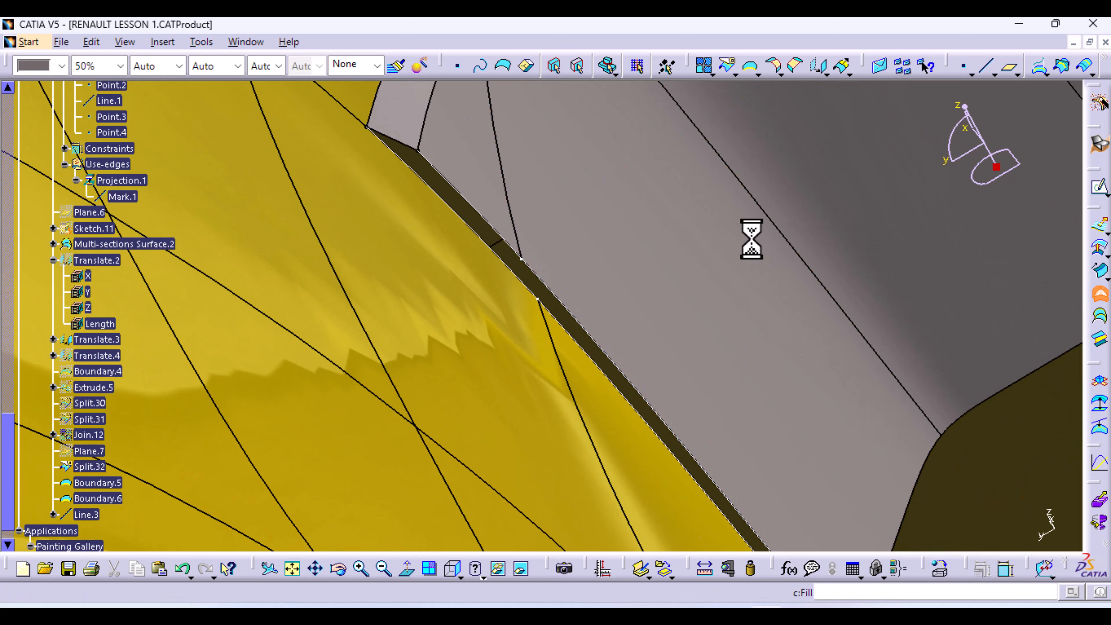
left_click(454, 210)
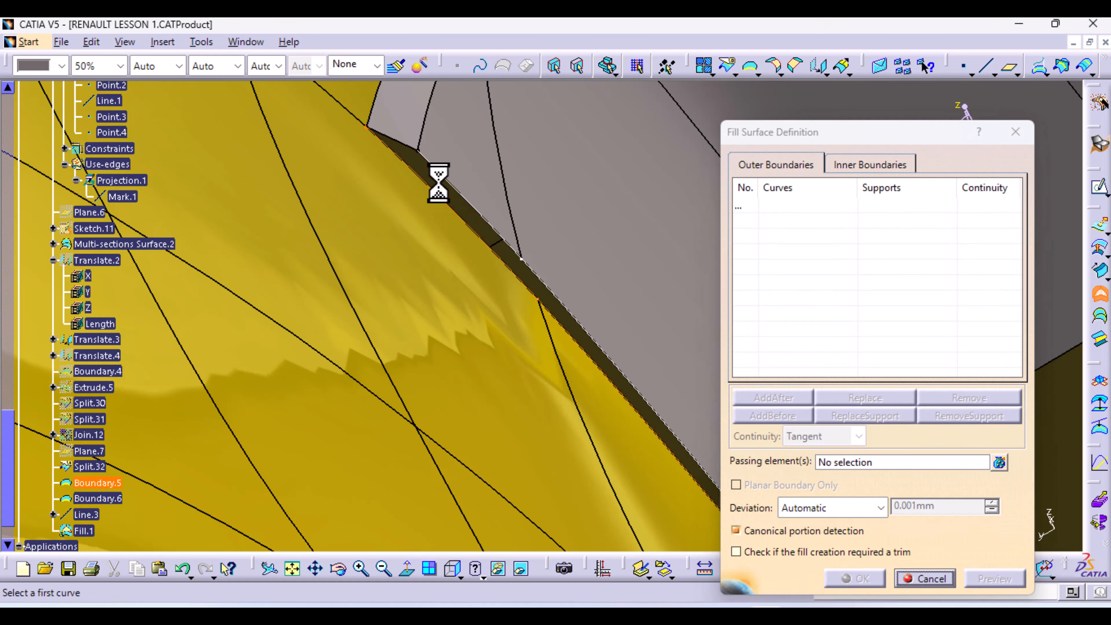
left_click(399, 143)
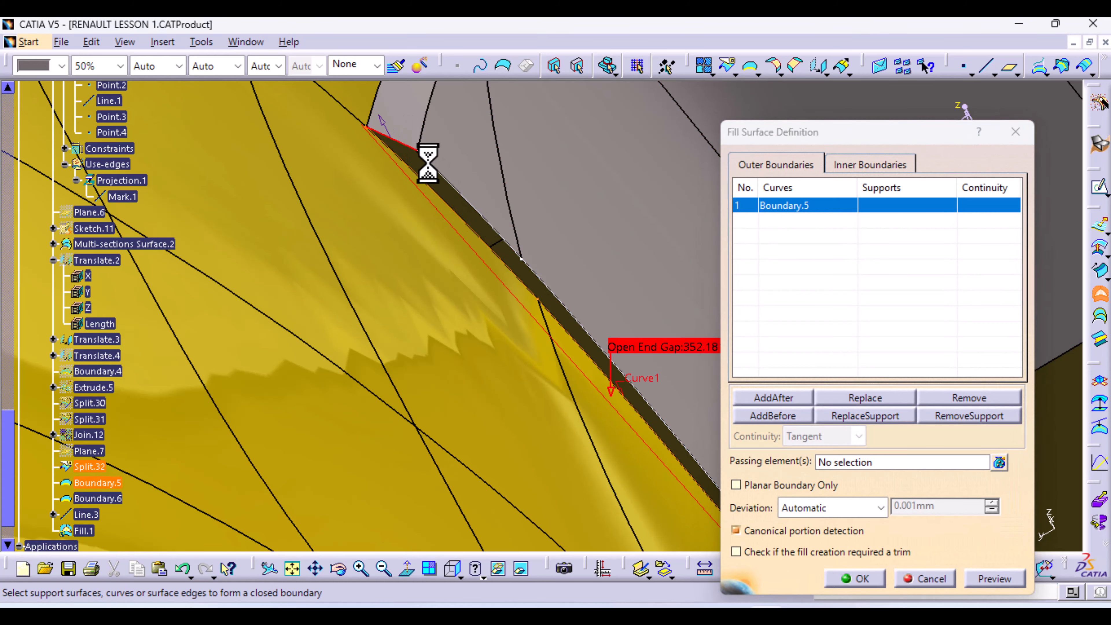
left_click(450, 182)
middle_click_drag(613, 267, 547, 171)
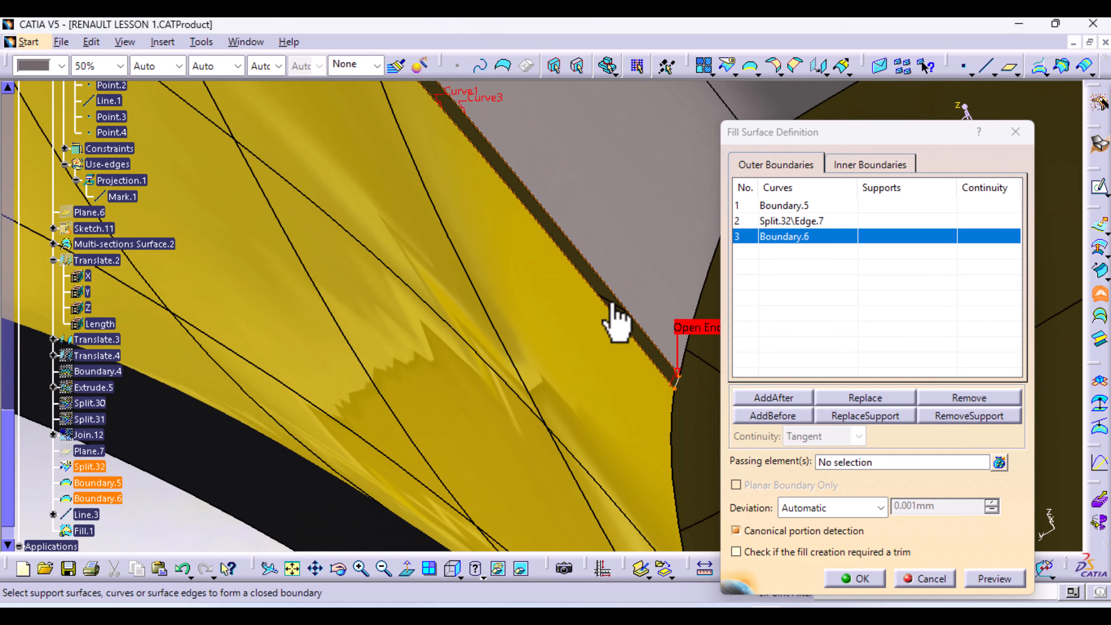
left_click(676, 382)
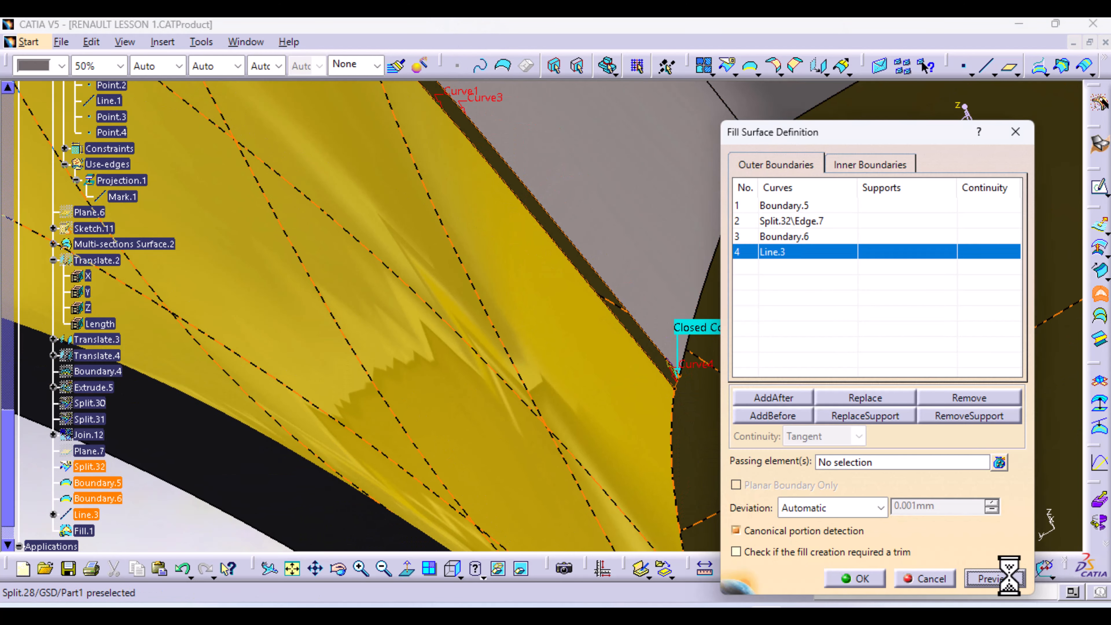
left_click(871, 586)
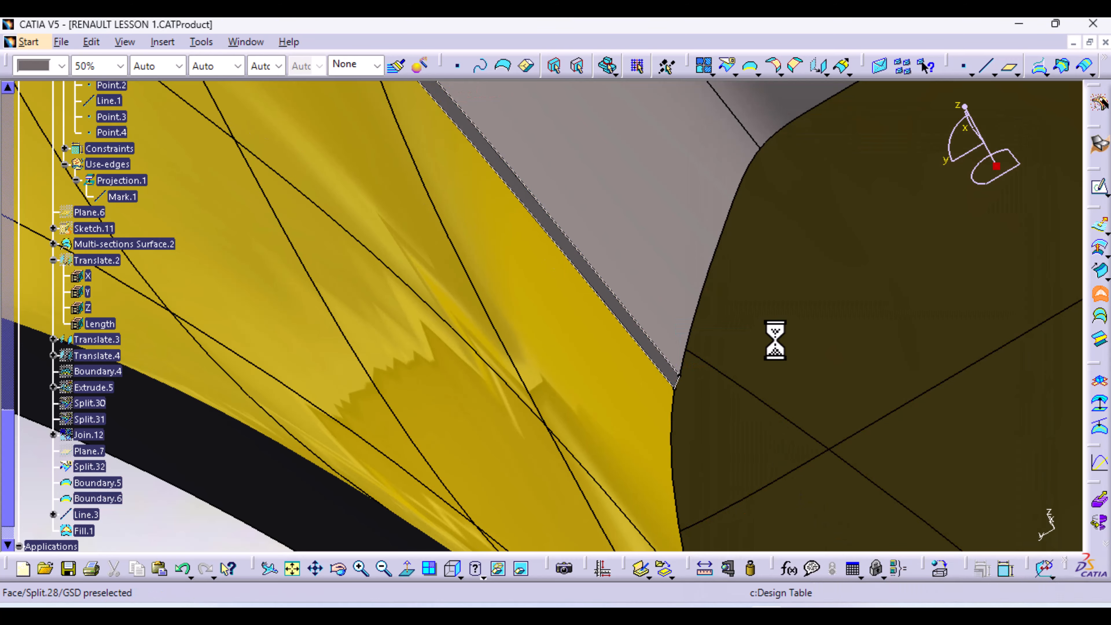
middle_click_drag(774, 342, 603, 404)
Create Boundary.7 on Split.32\Edge.8 between Vertex.12 and Vertex.13
middle_click_drag(575, 416, 661, 100)
left_click(751, 66)
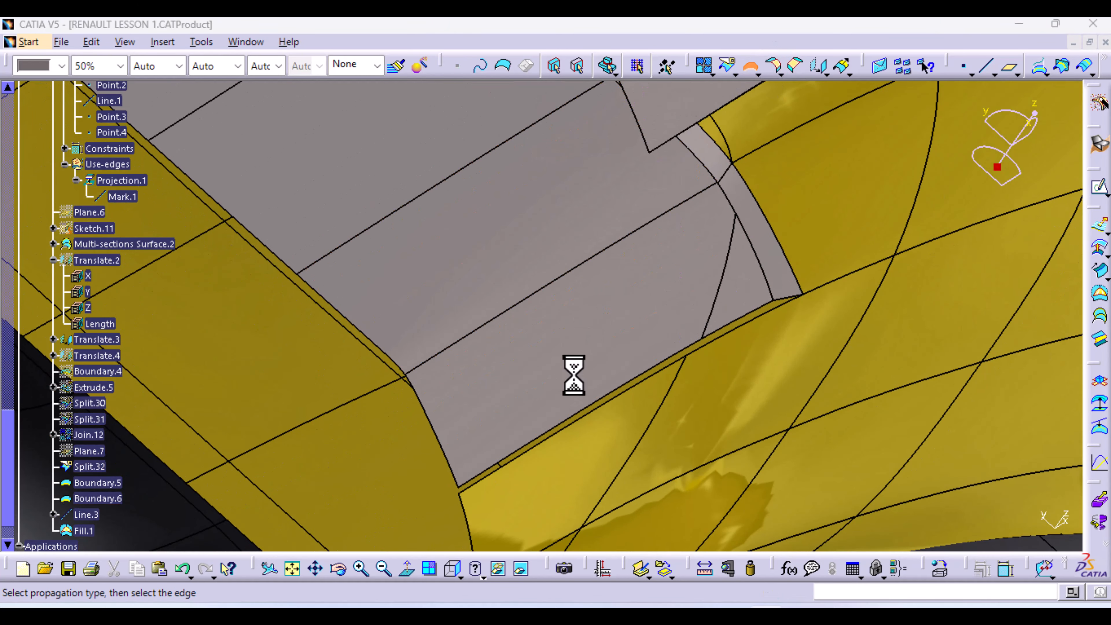
left_click(630, 385)
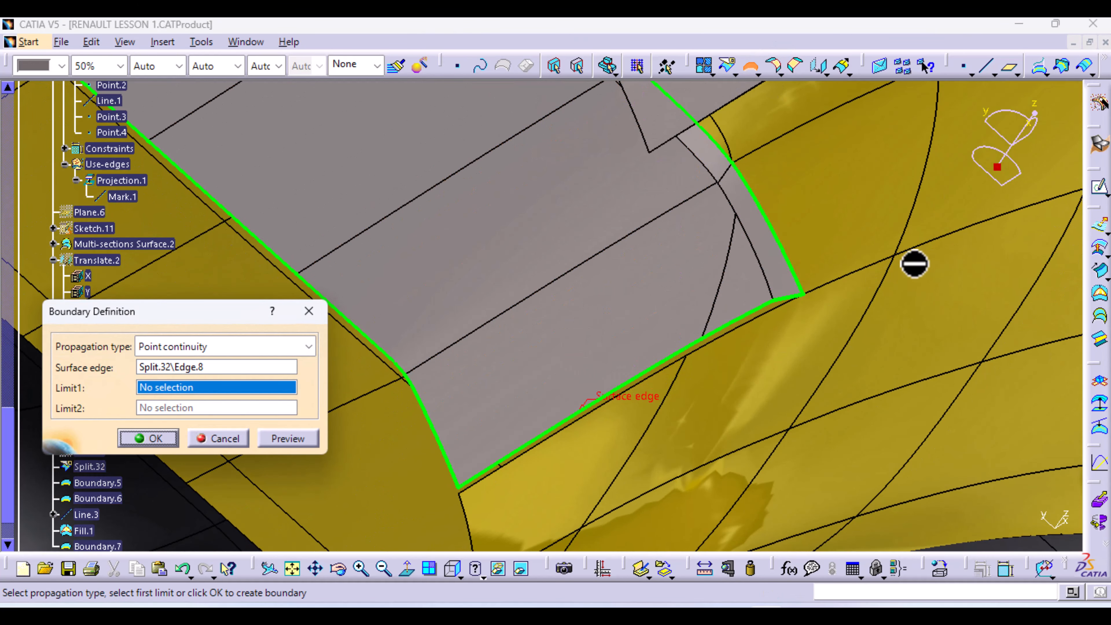
middle_click_drag(769, 355, 767, 298)
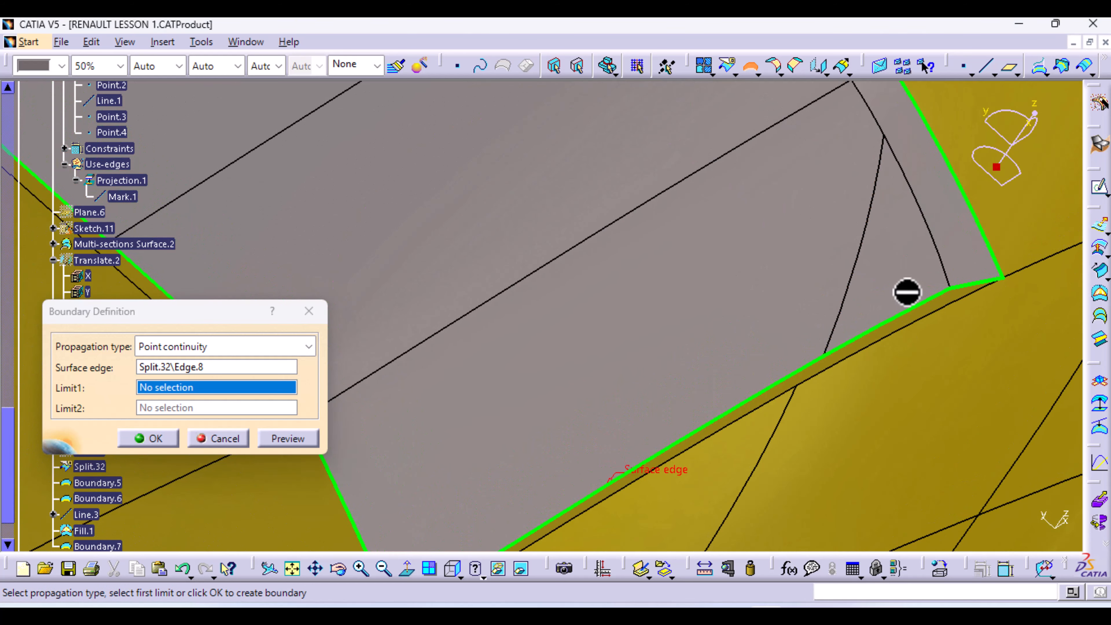
left_click(955, 289)
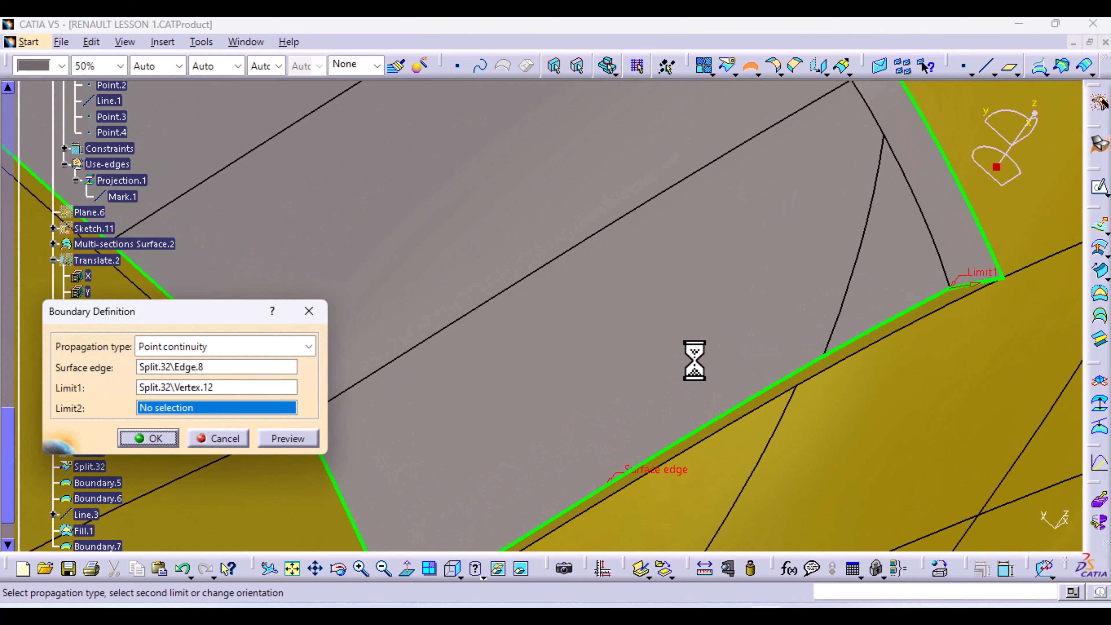
middle_click_drag(695, 364, 717, 186)
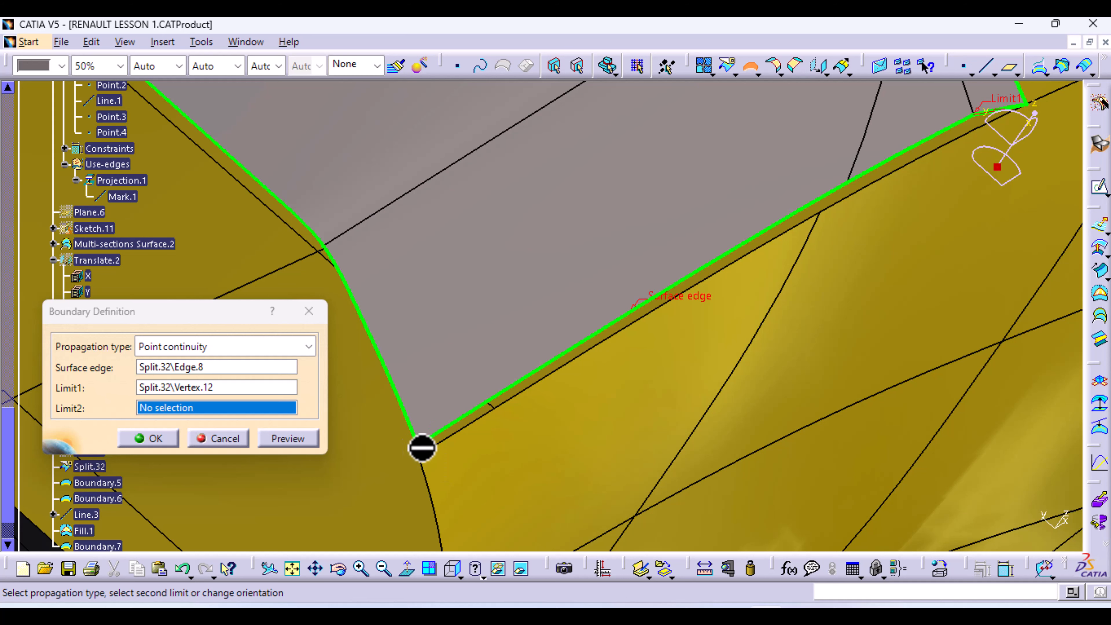
left_click(420, 446)
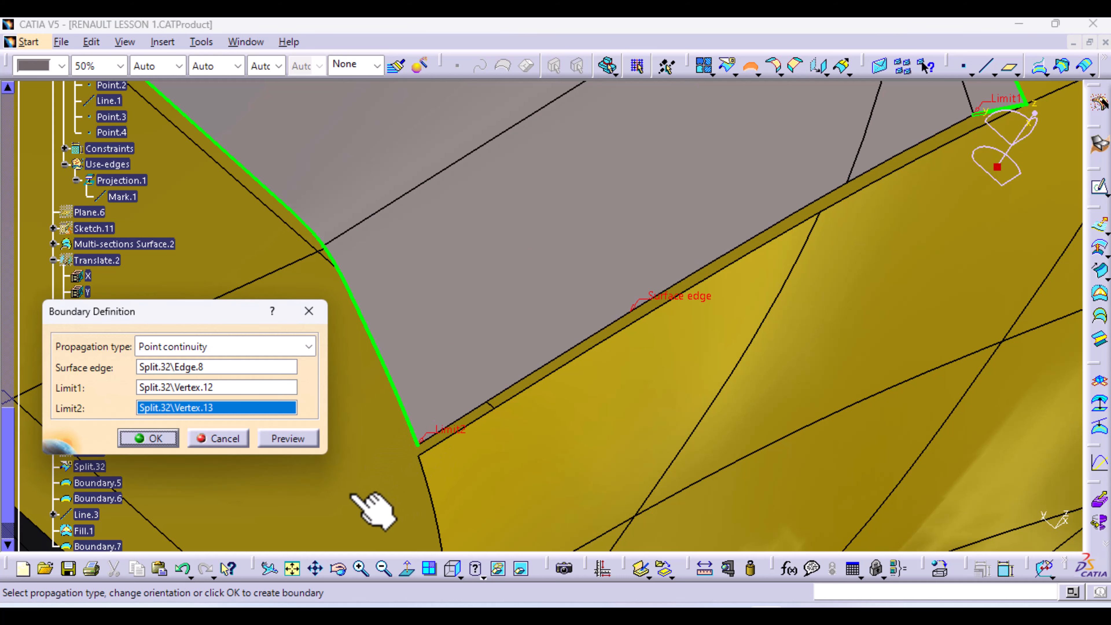
left_click(993, 111)
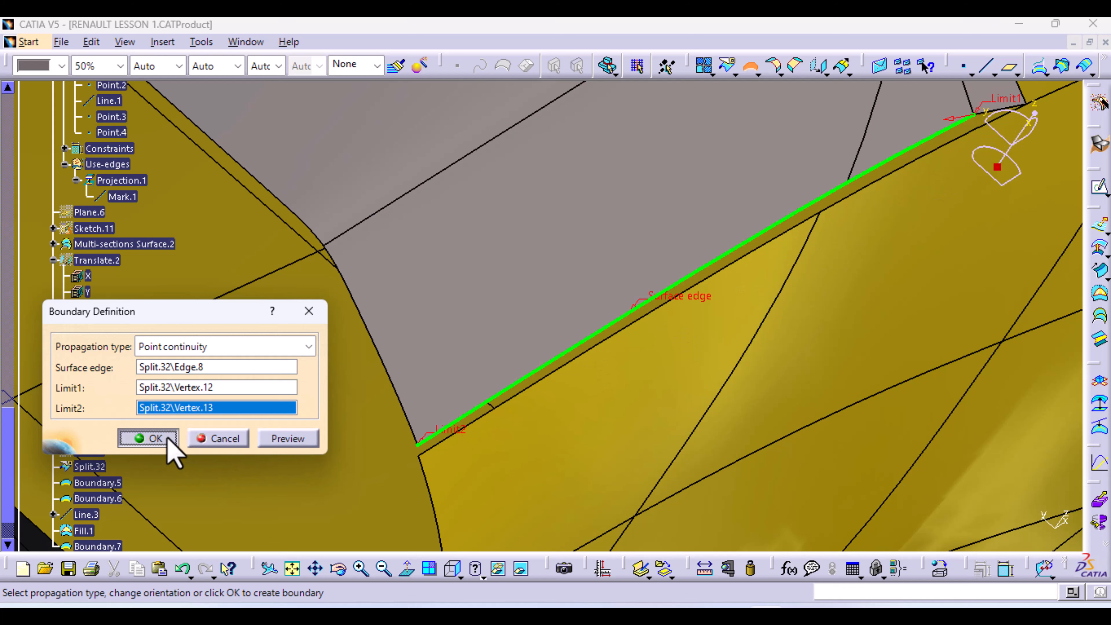
left_click(149, 438)
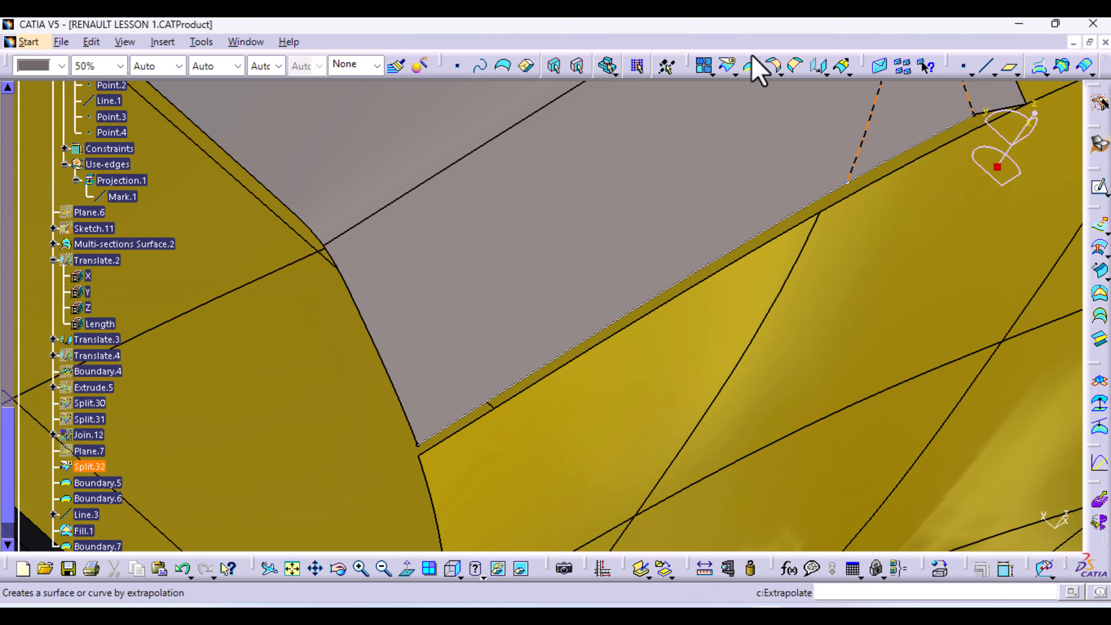
Create Boundary.8 on Split.28\Edge.9 between Vertex.14 and Vertex.15
left_click(750, 67)
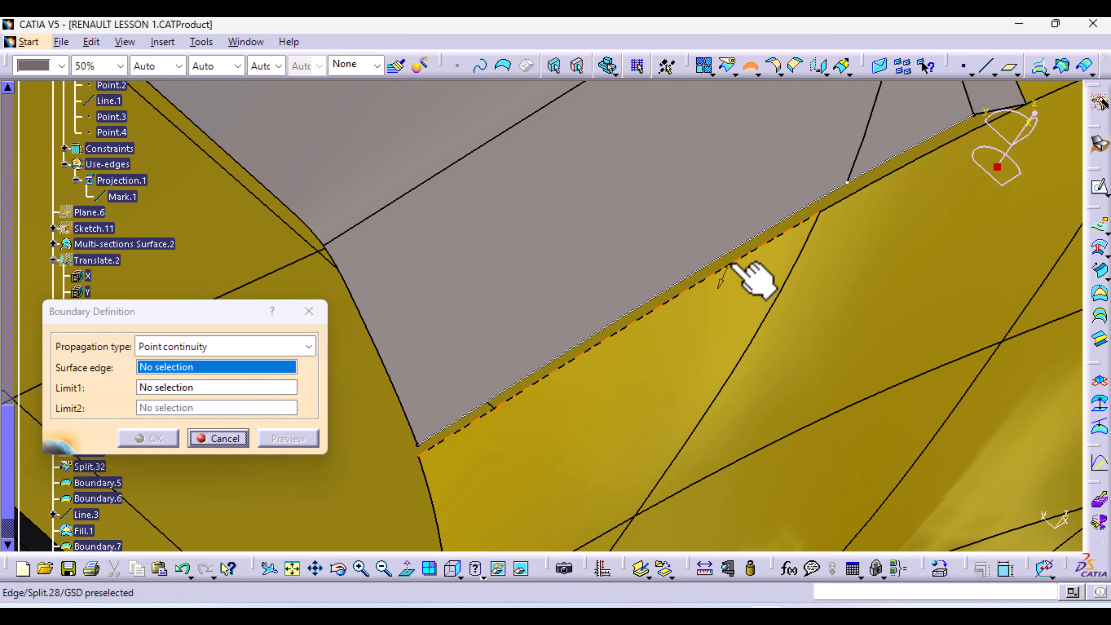
left_click(728, 276)
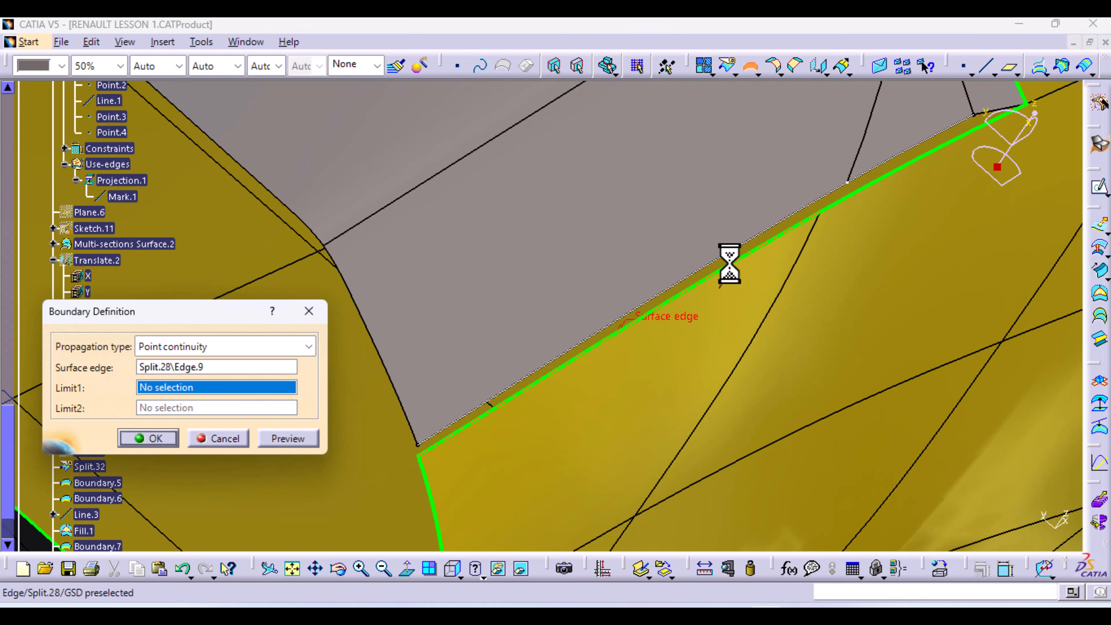
left_click(420, 458)
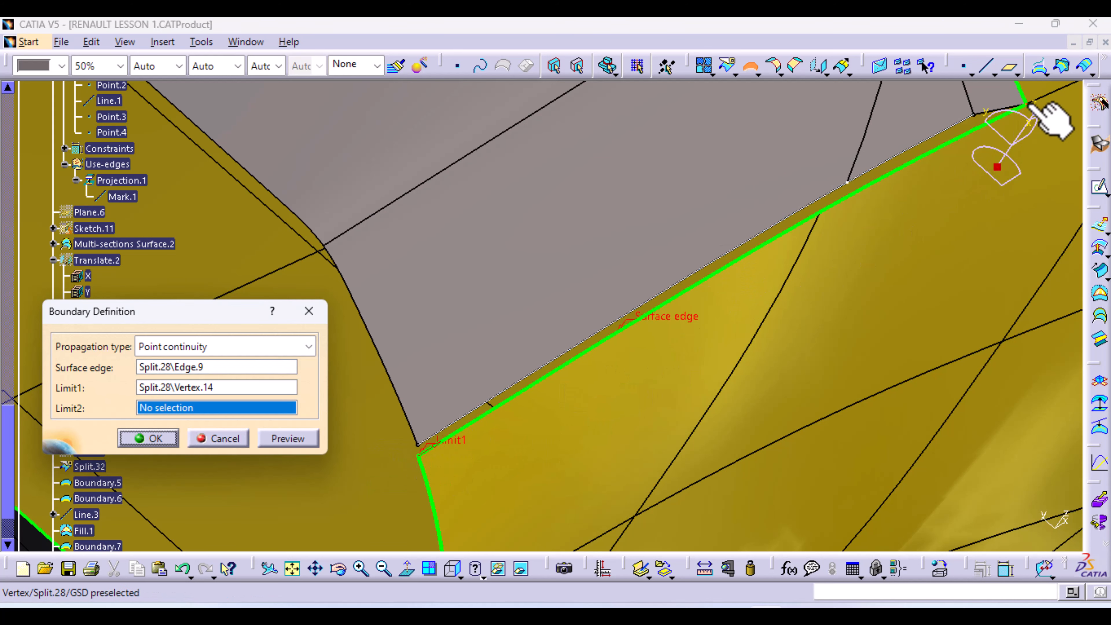
left_click(1024, 115)
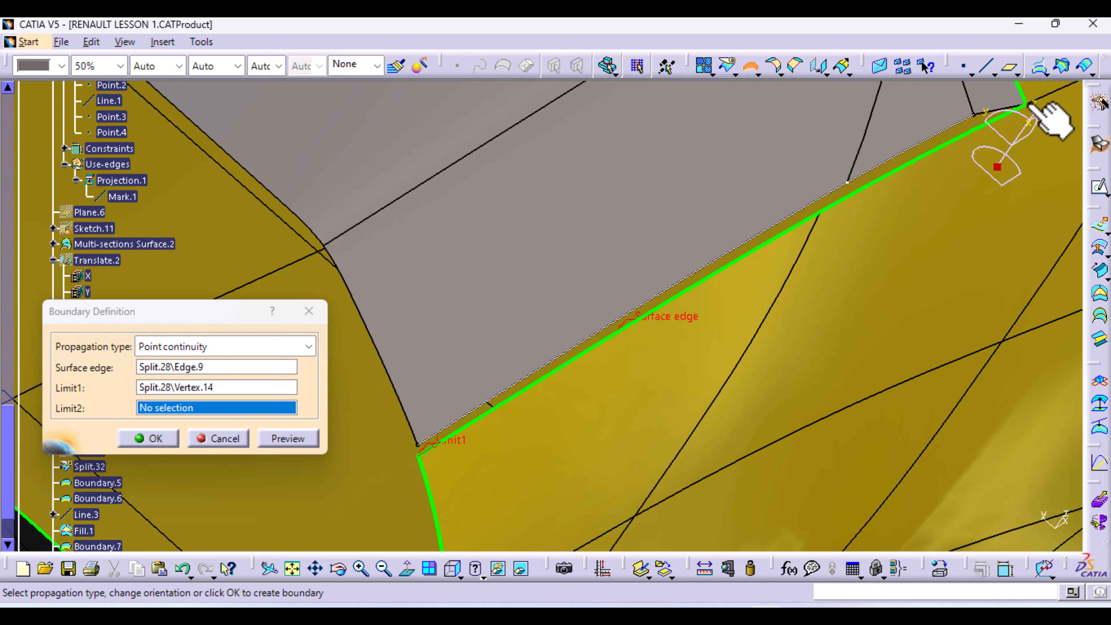
left_click(167, 436)
left_click(987, 66)
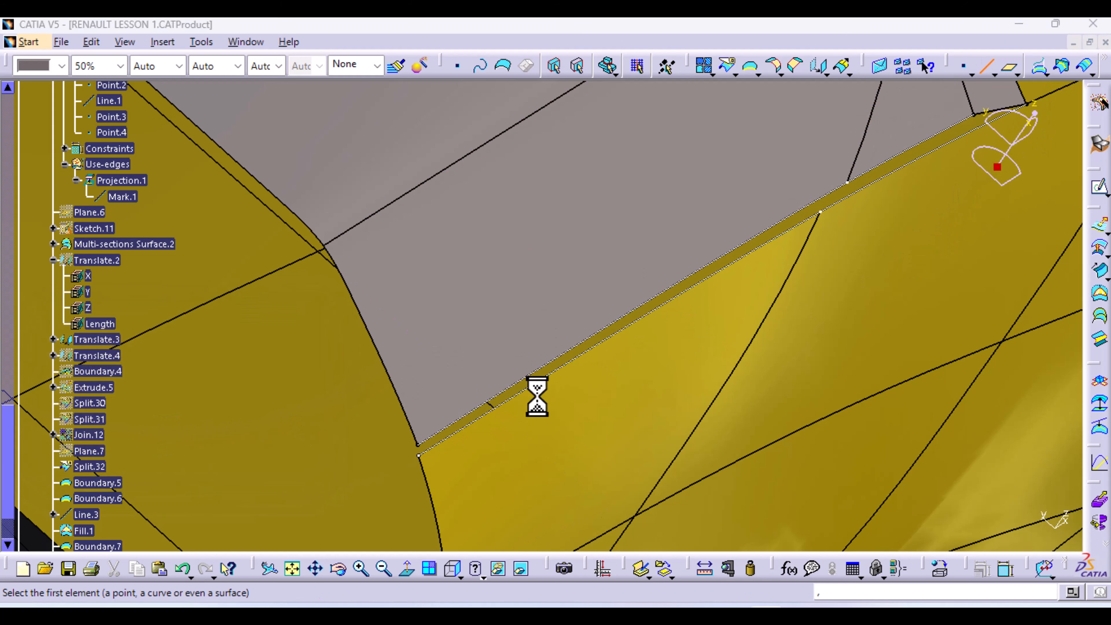
Connect the ends of Boundary.8 and Boundary.7 with Line.4
left_click(419, 456)
left_click(419, 455)
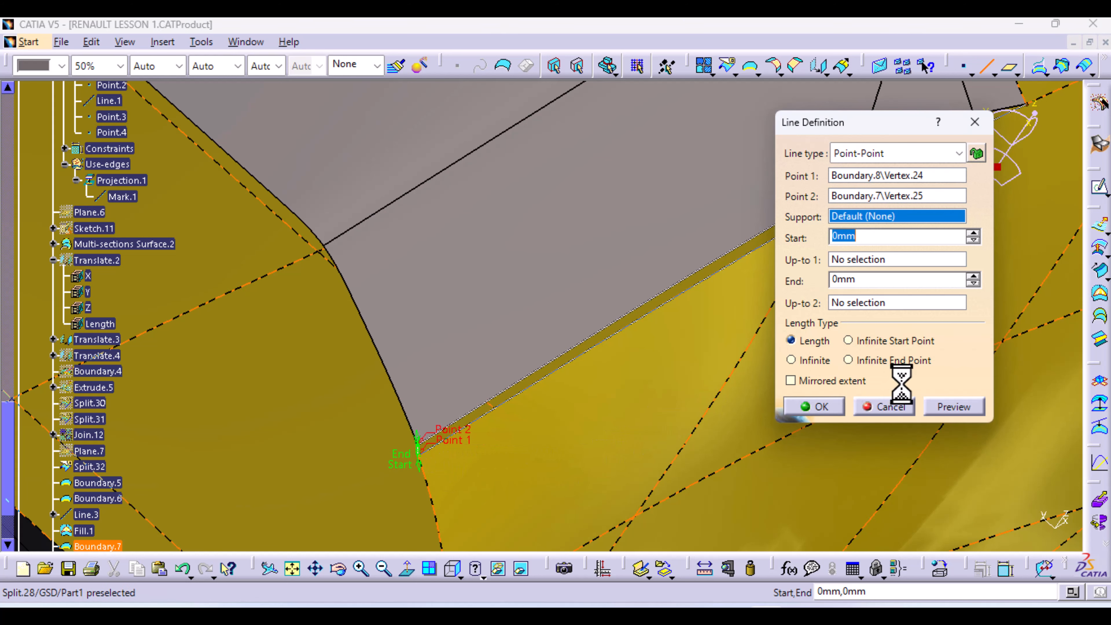
left_click(834, 409)
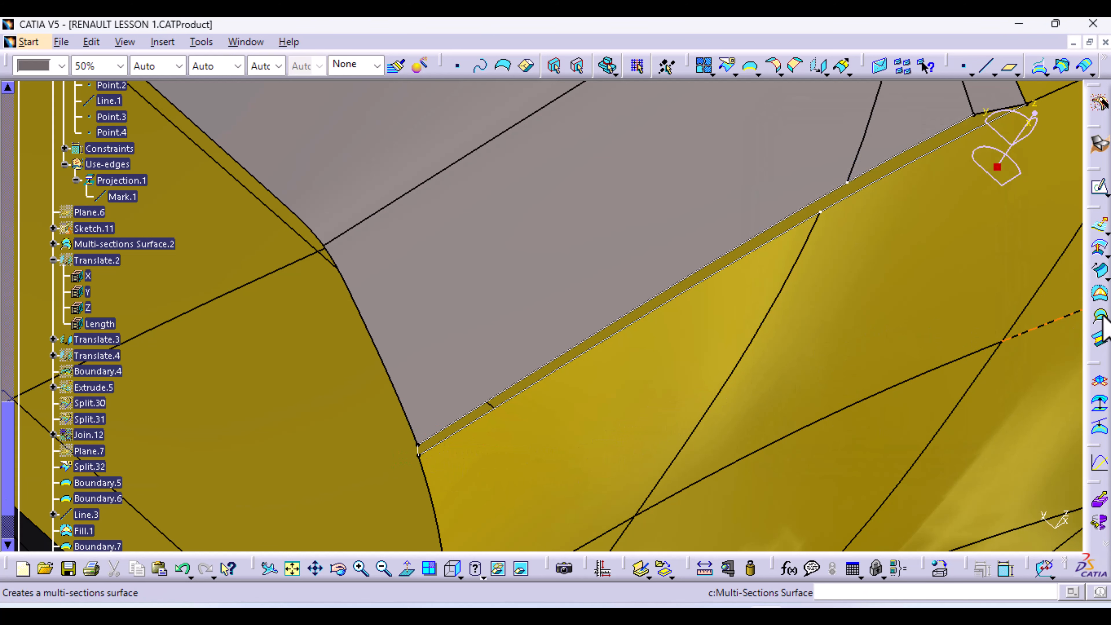
Fill the outline of Line.4, Boundary.7, Split.32\Edge.10 and Boundary.8 with a surface
left_click(1100, 293)
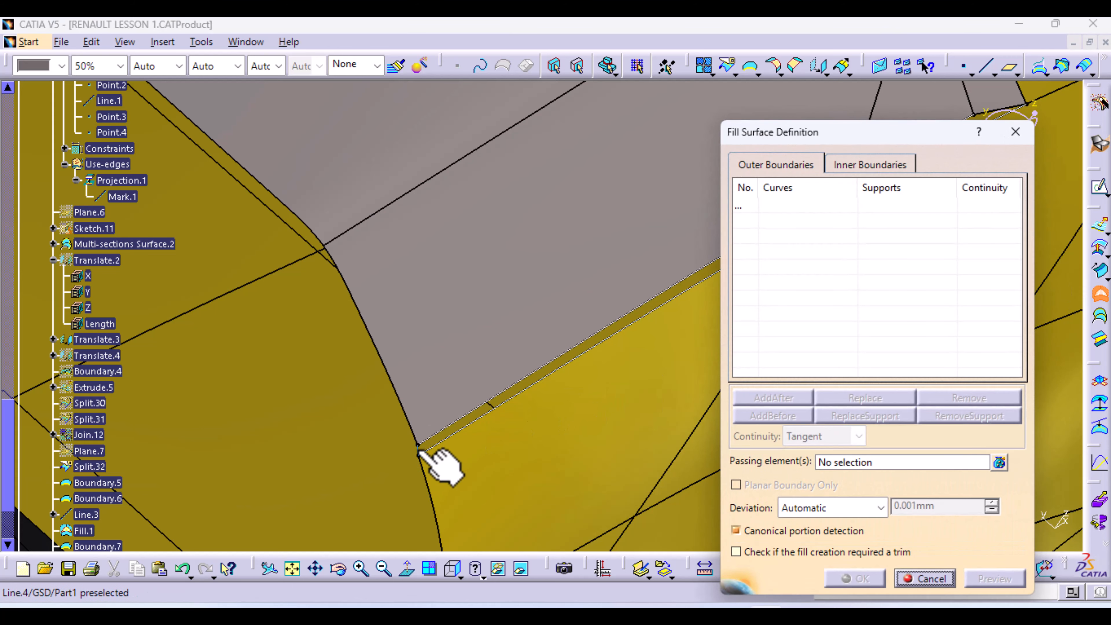
left_click(439, 436)
left_click(547, 418)
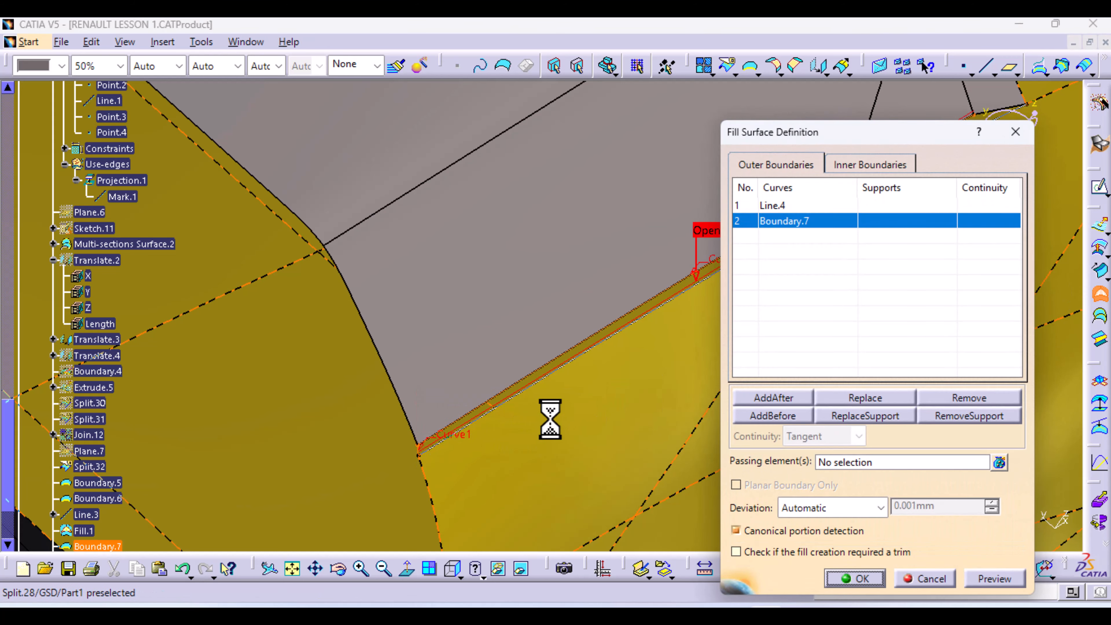
middle_click_drag(531, 443, 156, 546)
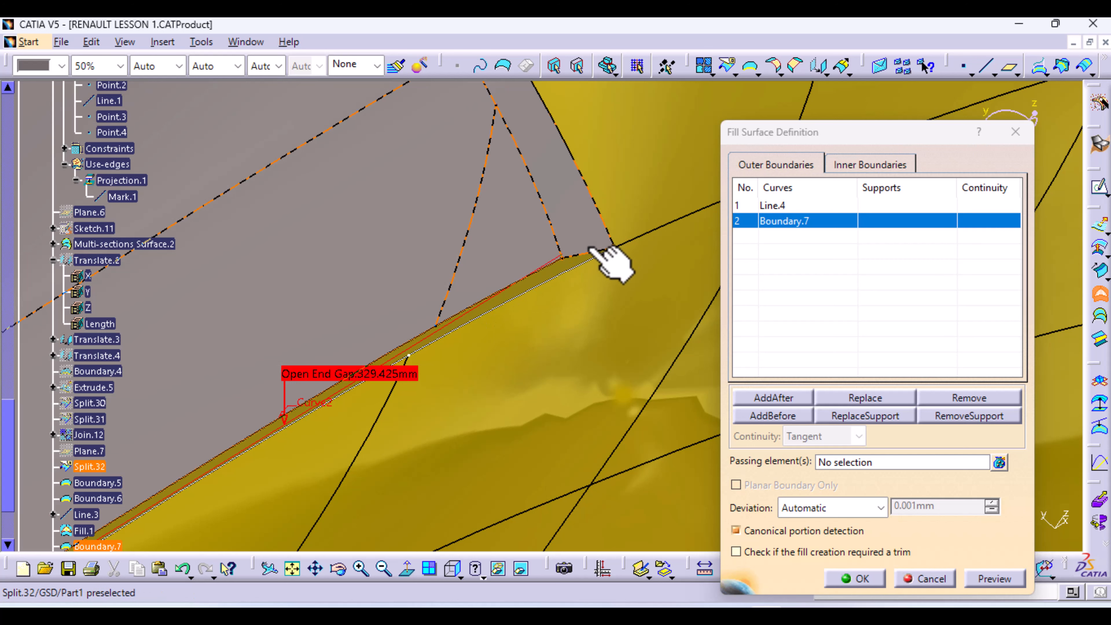
left_click(582, 257)
left_click(553, 278)
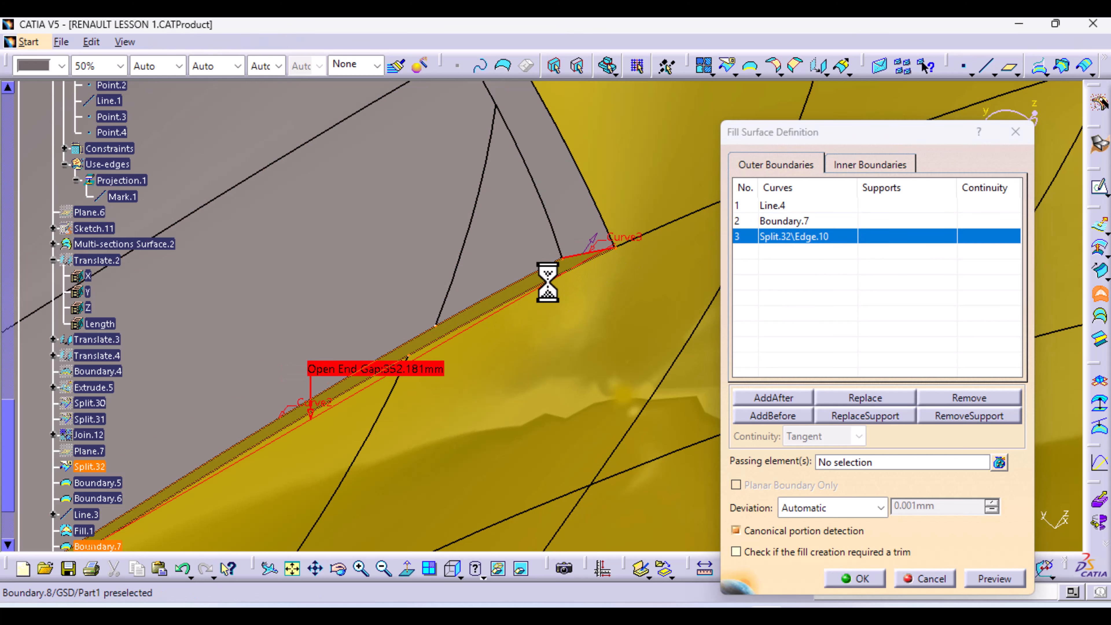
left_click(1011, 582)
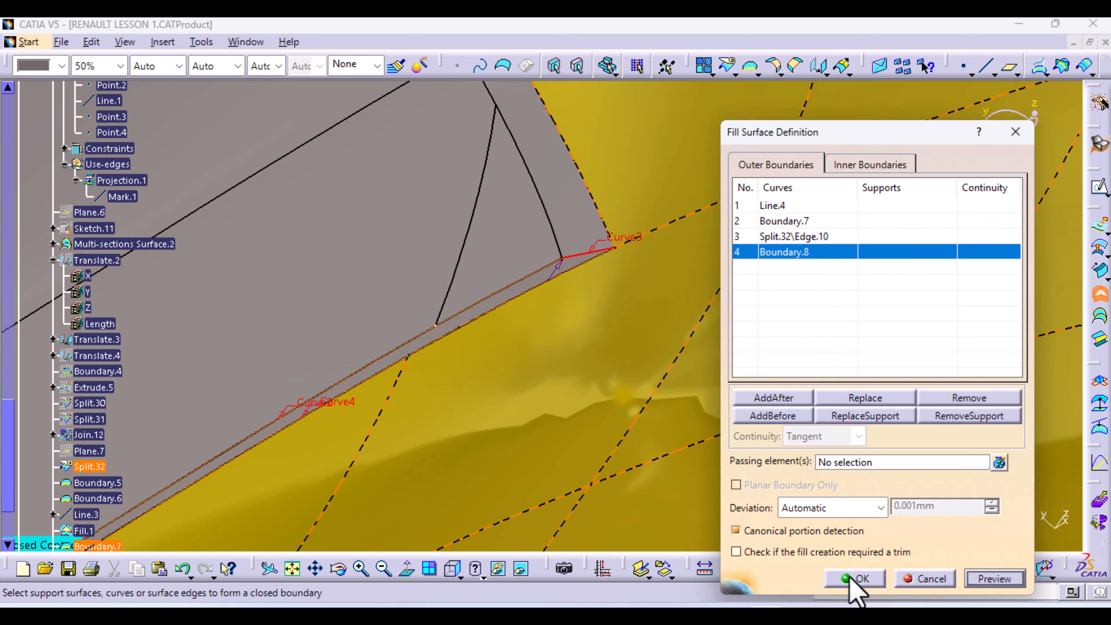
left_click(854, 579)
middle_click_drag(766, 298, 348, 32)
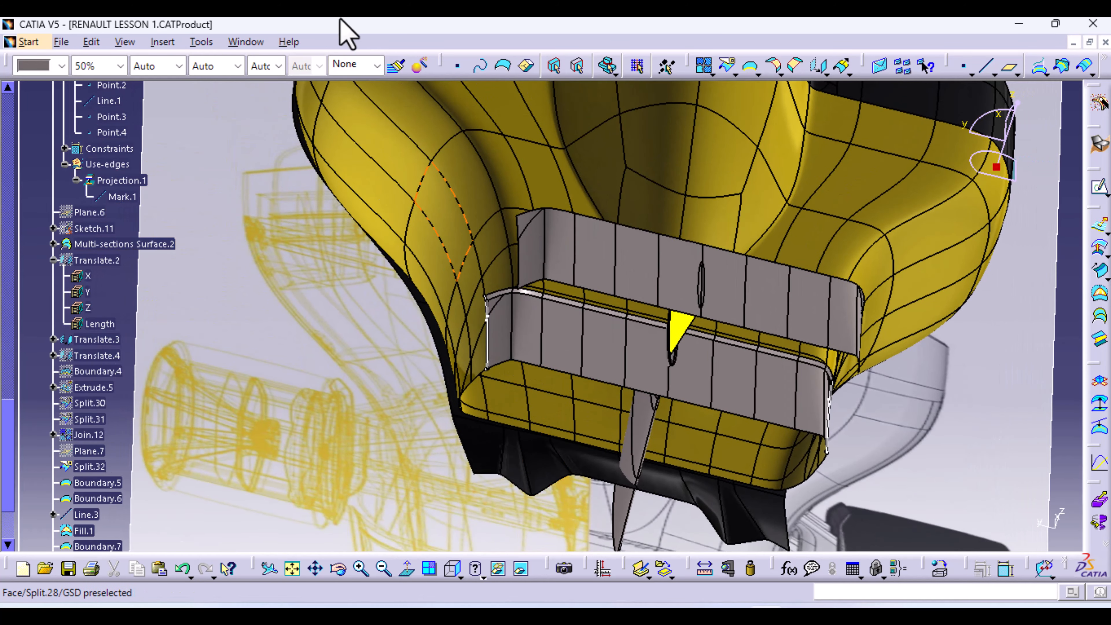
Hide all lines and all curves in the model
left_click(205, 41)
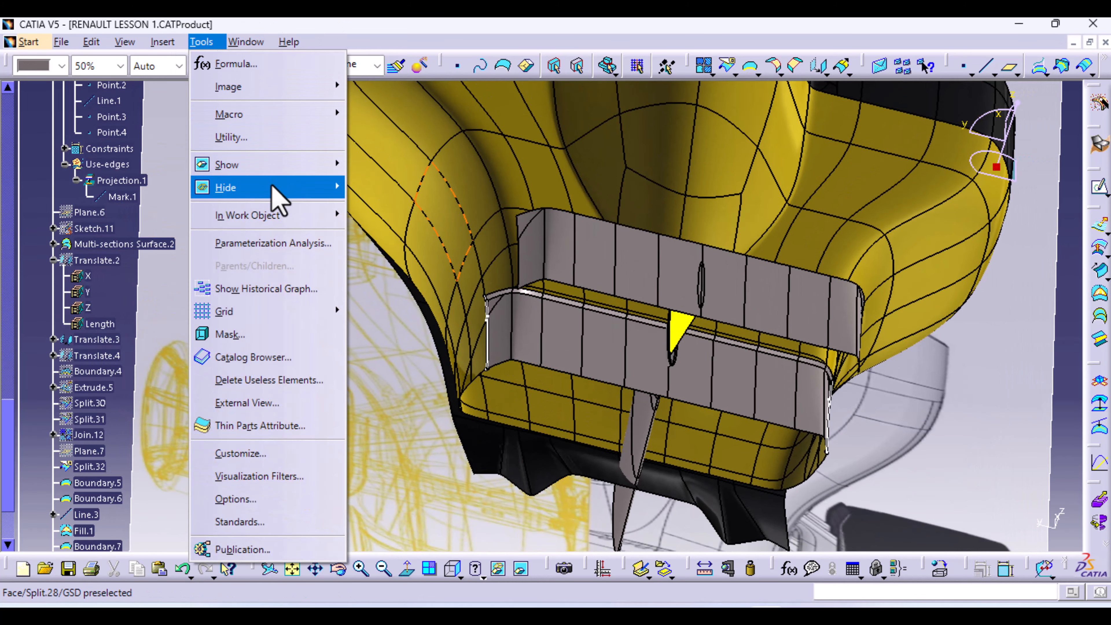
mouse_move(276, 190)
left_click(455, 223)
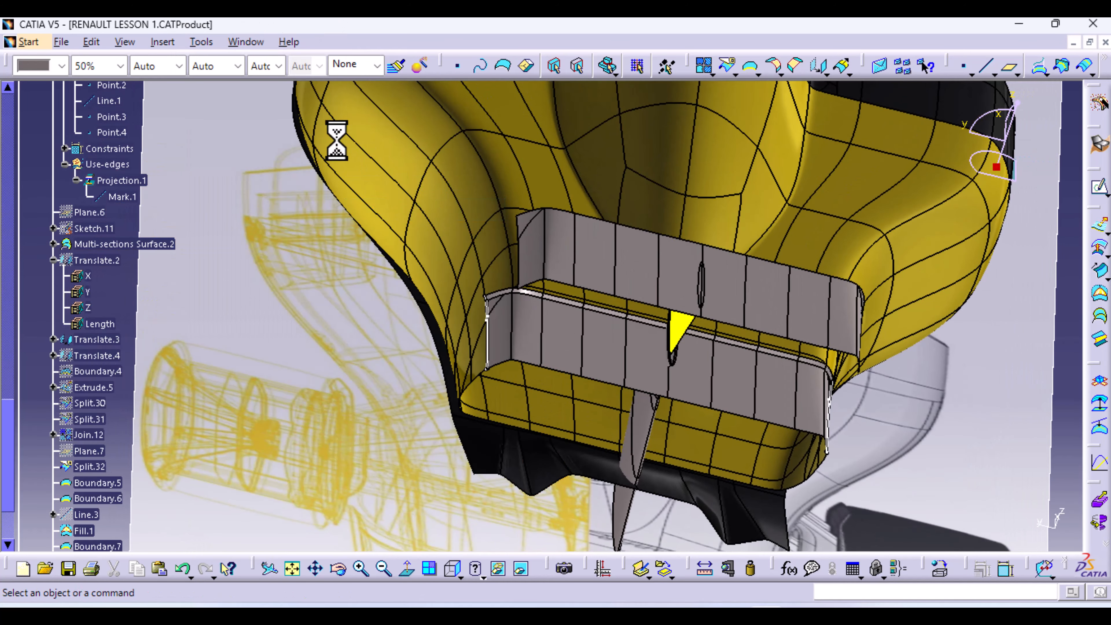
left_click(201, 42)
mouse_move(262, 189)
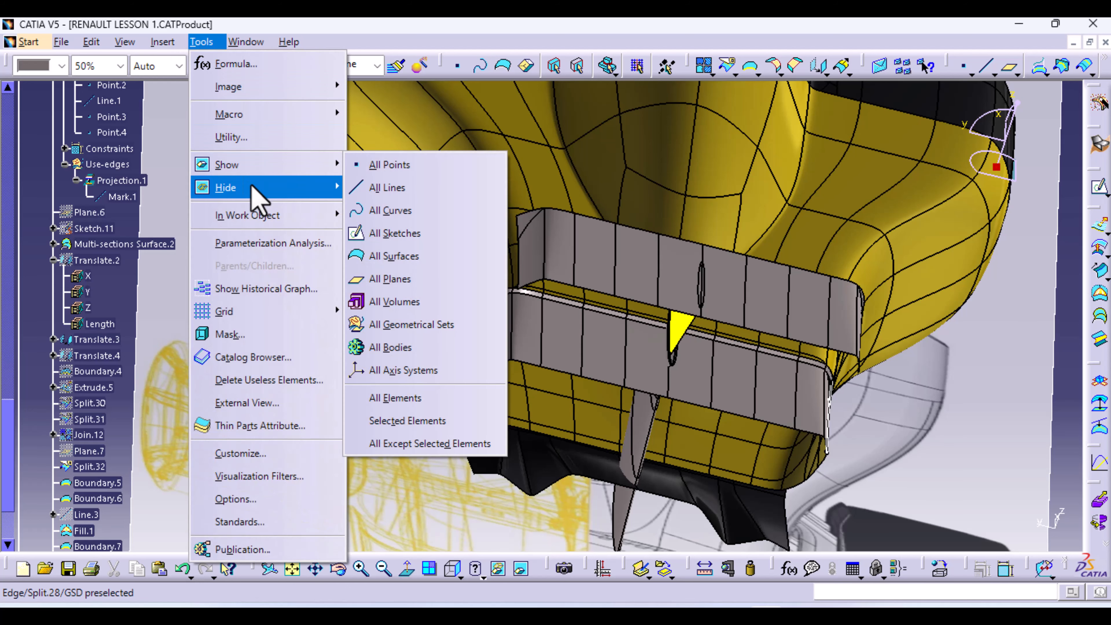
left_click(448, 236)
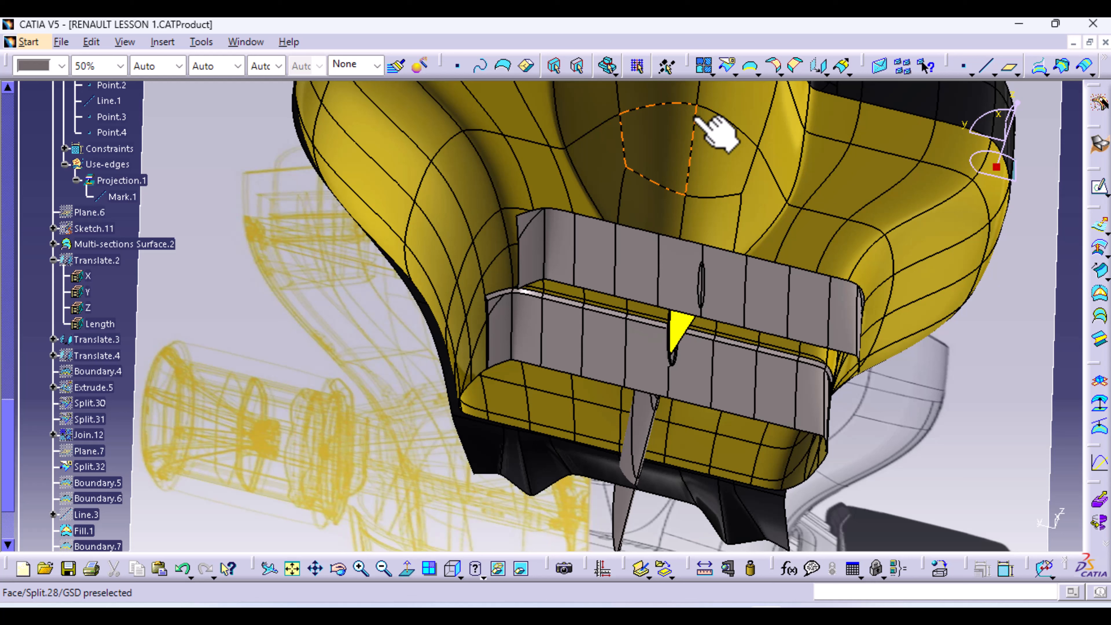
Join Split.32, Fill.1 and Fill.2 into a single surface, Join.13
left_click(704, 65)
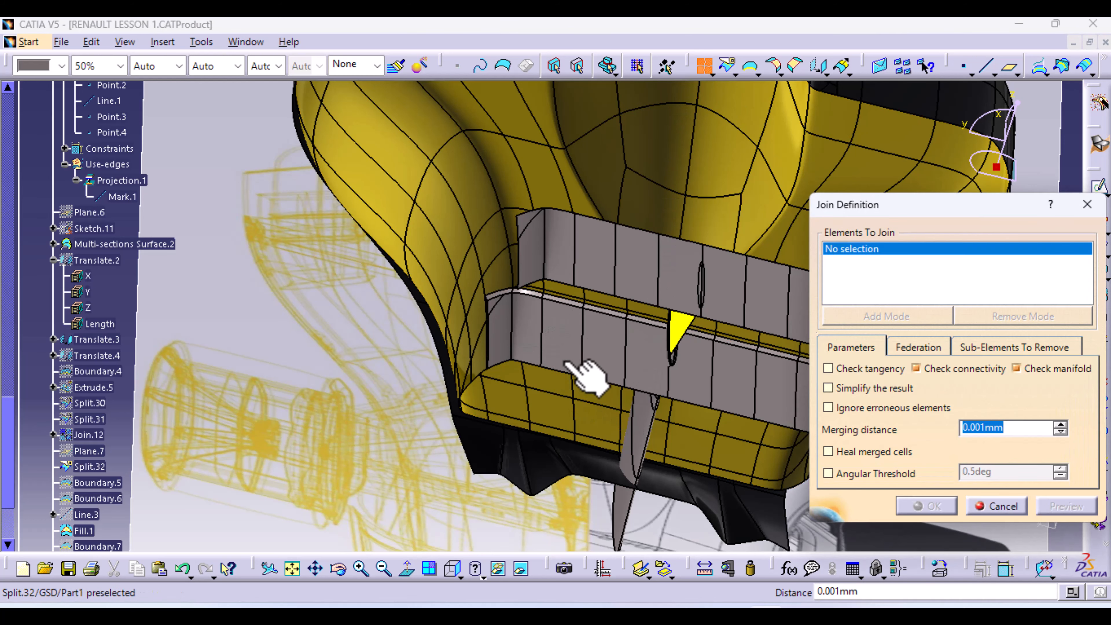
left_click(565, 363)
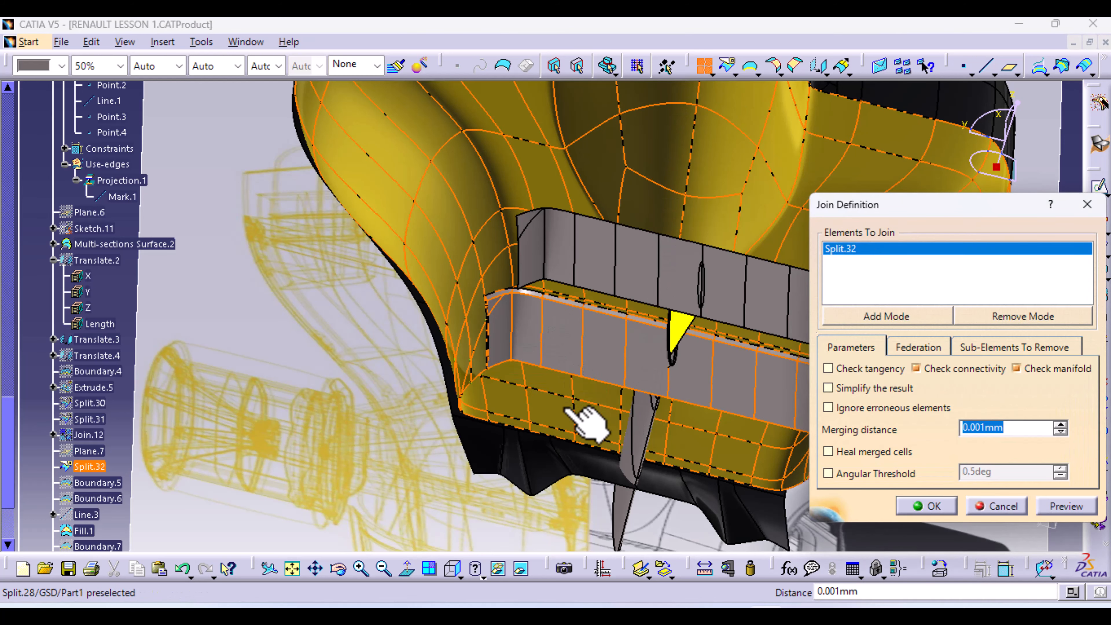
mouse_move(586, 414)
middle_mouse_down()
mouse_move(564, 368)
mouse_move(558, 212)
middle_mouse_up()
mouse_move(470, 410)
middle_mouse_down()
mouse_move(511, 224)
mouse_move(529, 228)
middle_mouse_up()
scroll(66, 384, "down", 3)
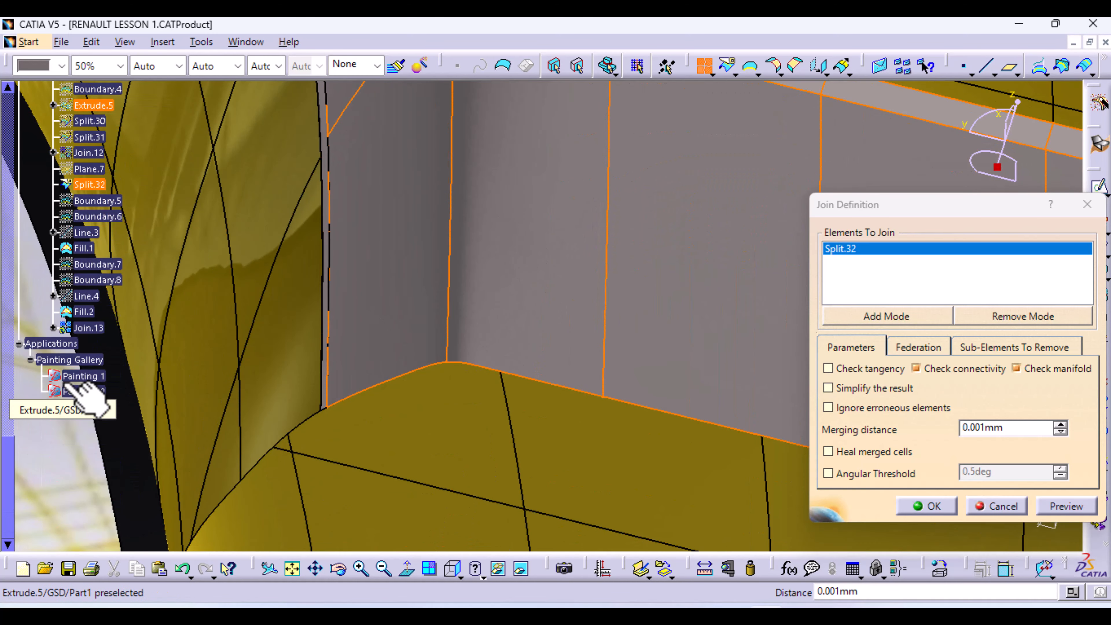
left_click(84, 248)
left_click(94, 314)
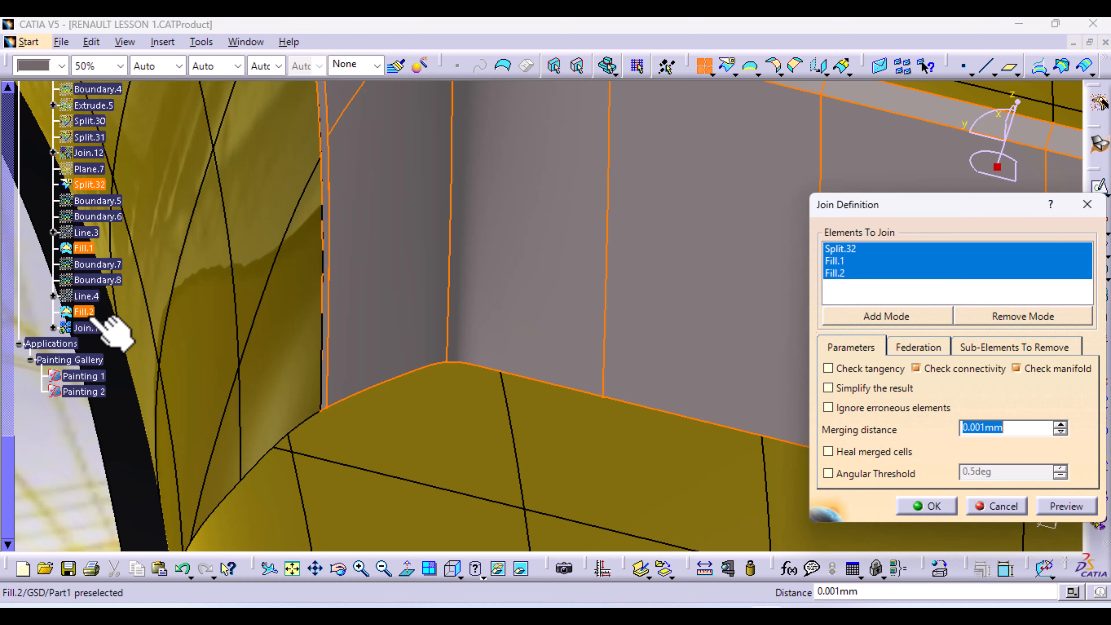
left_click(1072, 504)
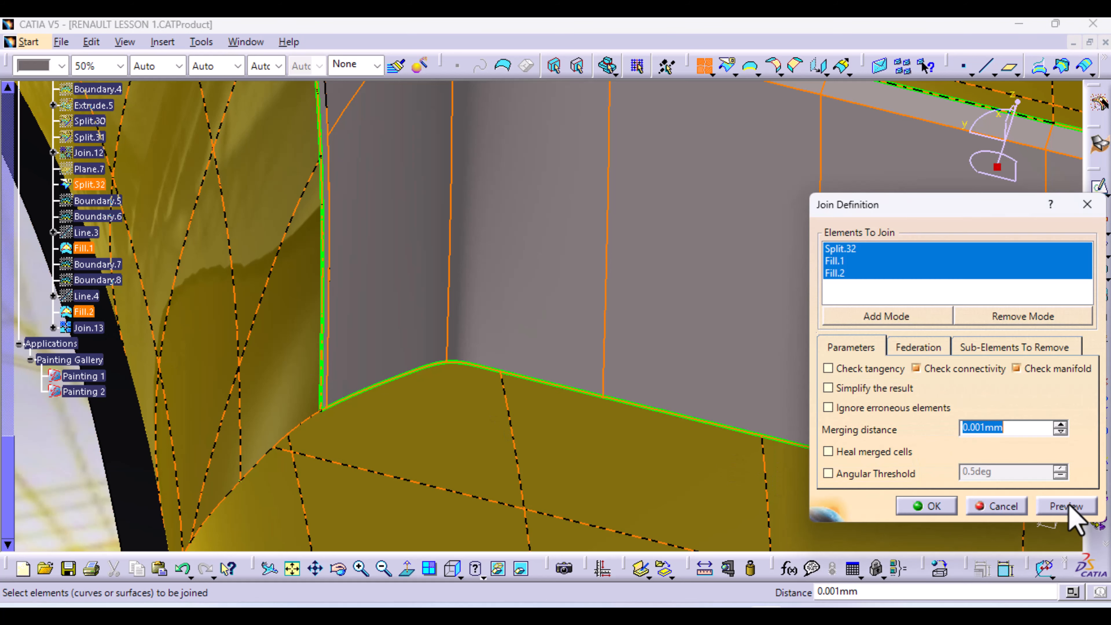
left_click(926, 506)
middle_click_drag(682, 355, 660, 391)
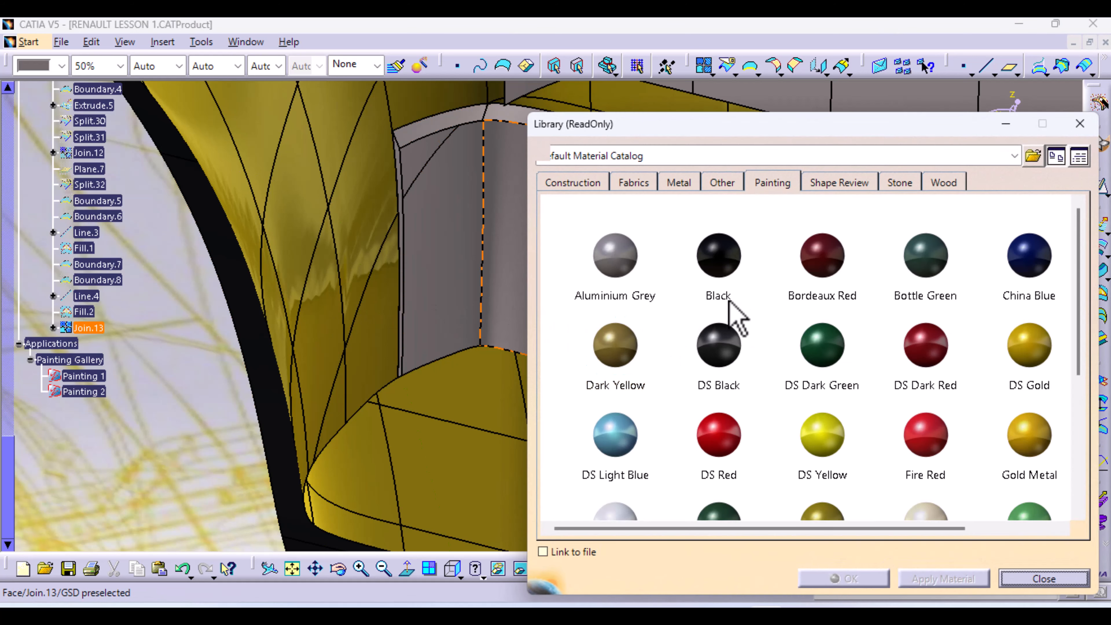
Apply the Black painting material to Join.13 and close the material library
left_click(719, 346)
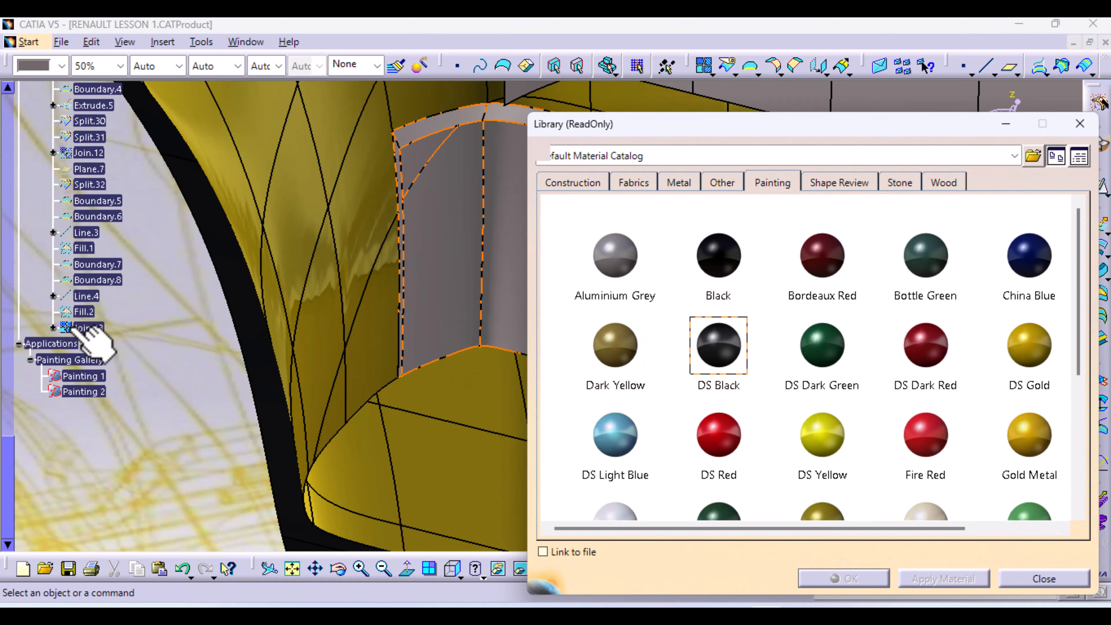
left_click(92, 328)
left_click(974, 579)
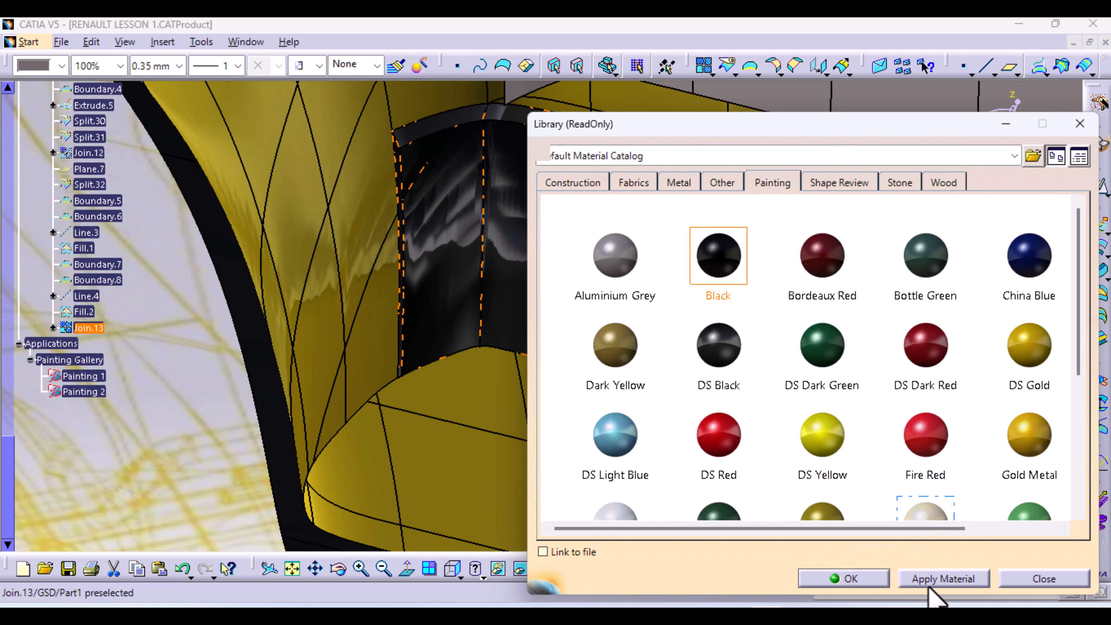
left_click(929, 587)
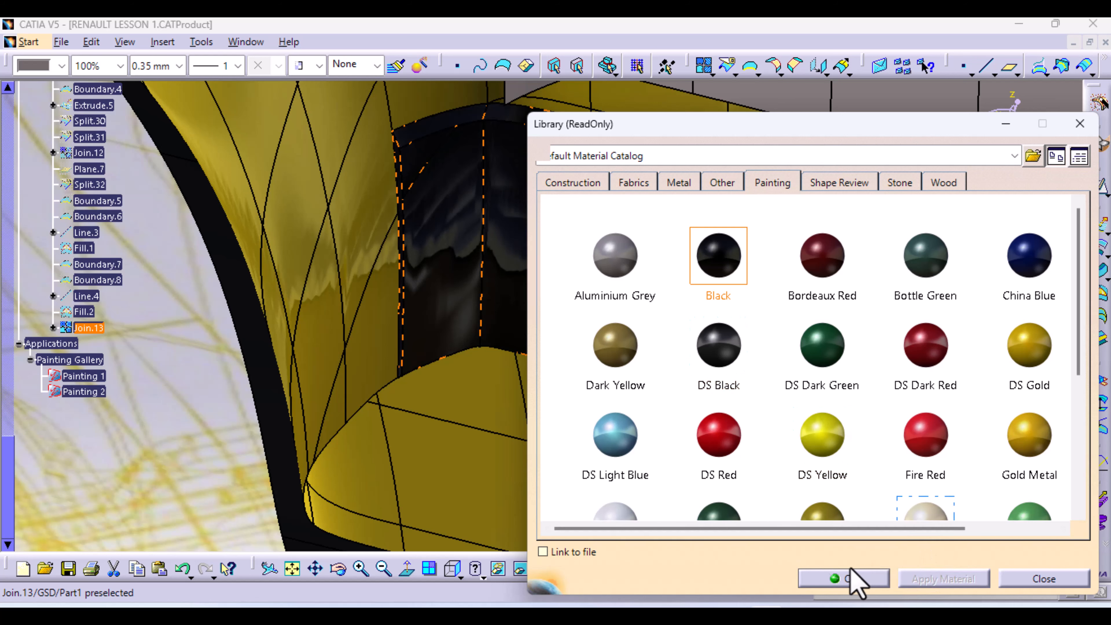
left_click(849, 579)
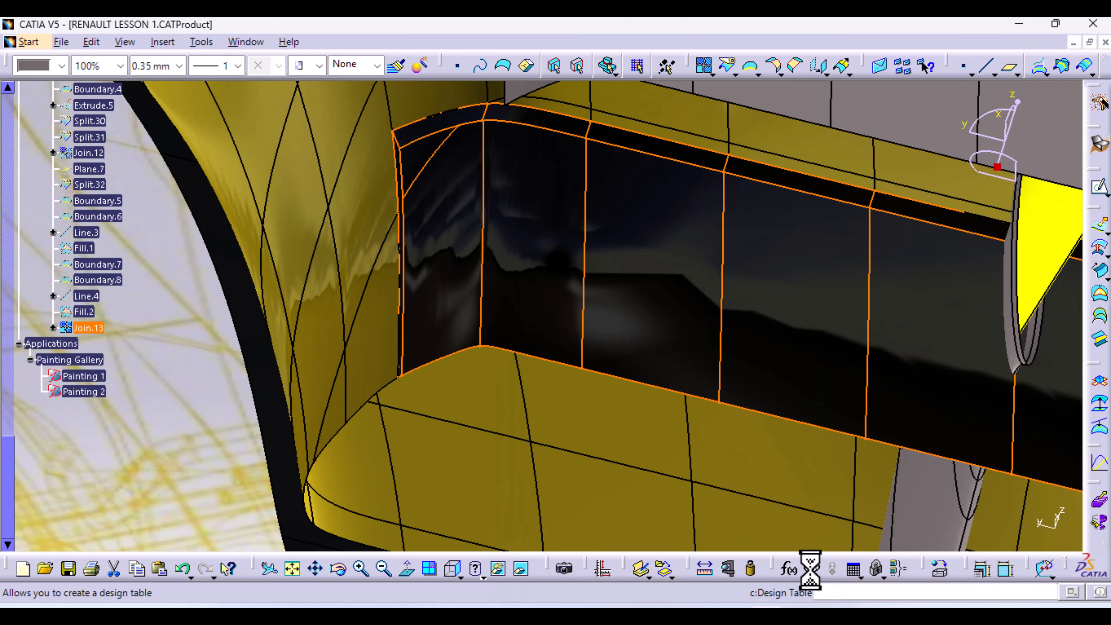
mouse_move(534, 526)
middle_mouse_down()
mouse_move(447, 464)
mouse_move(632, 480)
middle_mouse_up()
Rotate, pan and zoom around the full car to review the black rear wing
left_click(1031, 237)
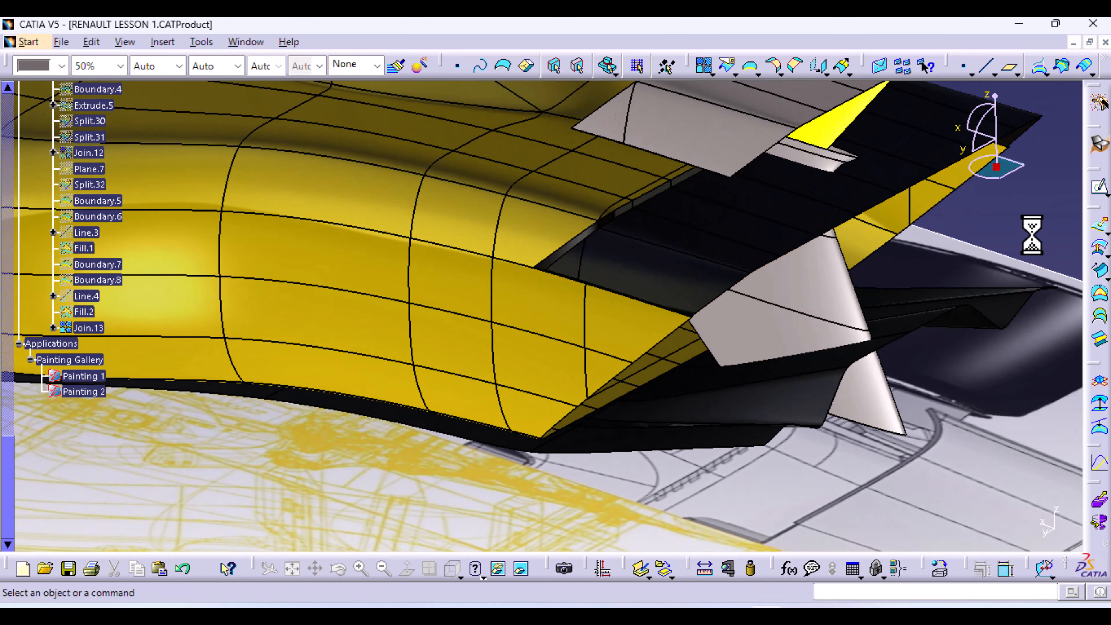
middle_click_drag(621, 389, 475, 327)
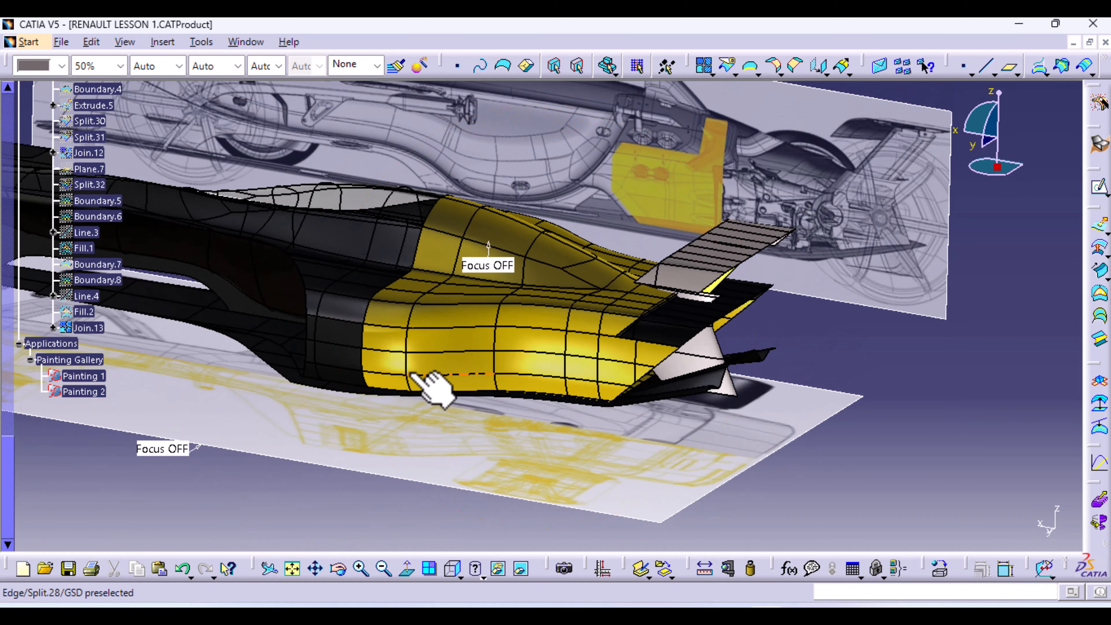
middle_click_drag(433, 388, 584, 373)
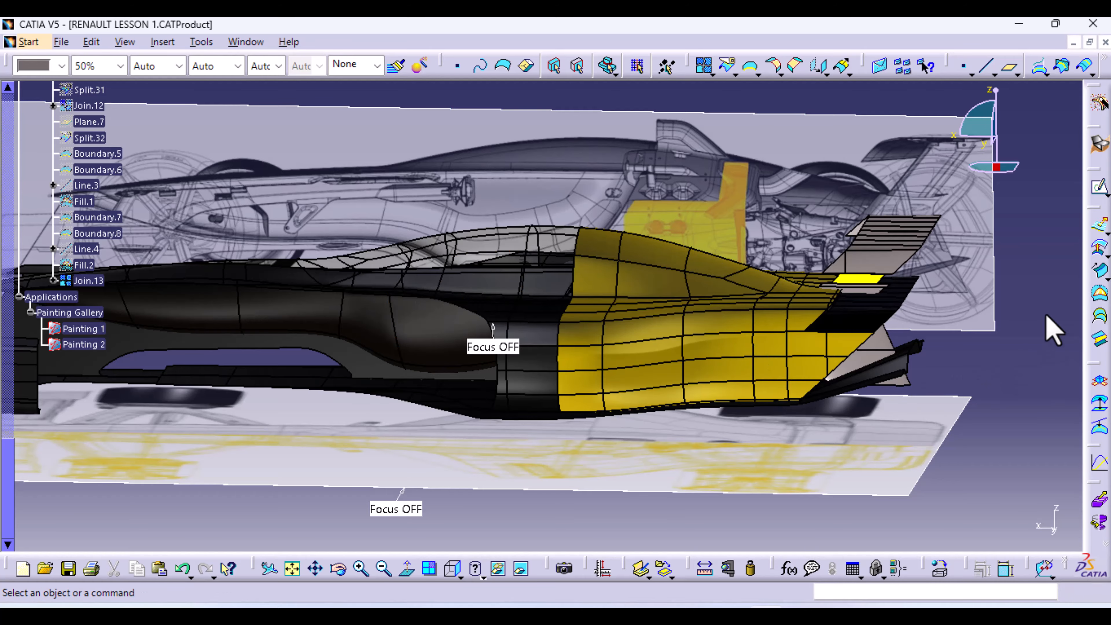
mouse_move(321, 363)
middle_mouse_down()
mouse_move(390, 303)
mouse_move(422, 303)
mouse_move(496, 442)
mouse_move(589, 339)
mouse_move(598, 248)
mouse_move(600, 372)
mouse_move(546, 314)
mouse_move(459, 341)
mouse_move(651, 275)
middle_mouse_up()
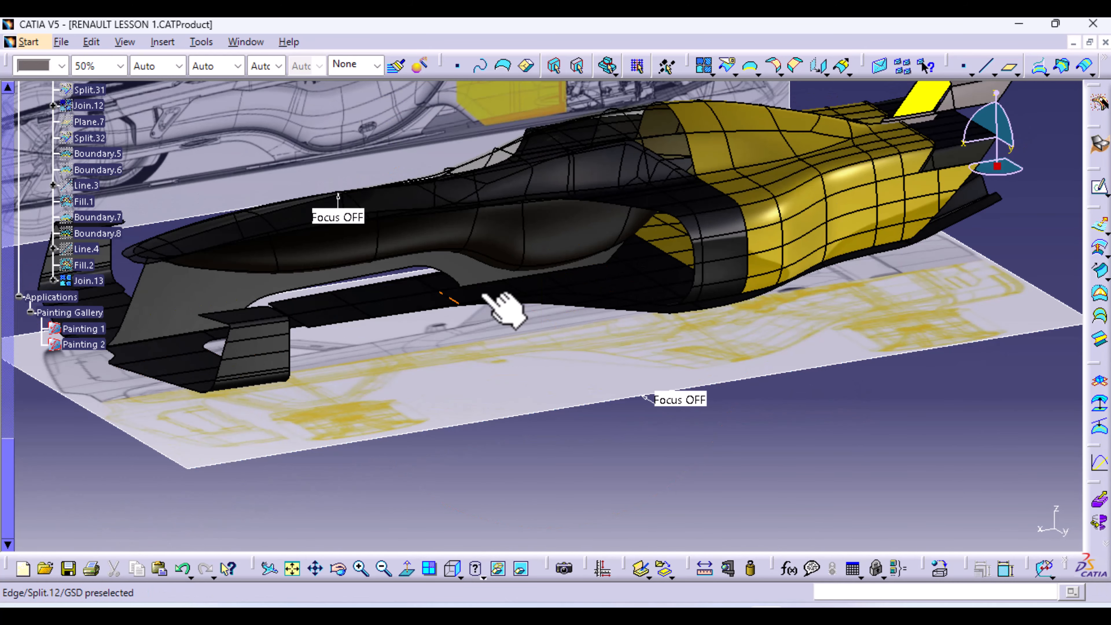
middle_click_drag(561, 315, 500, 382)
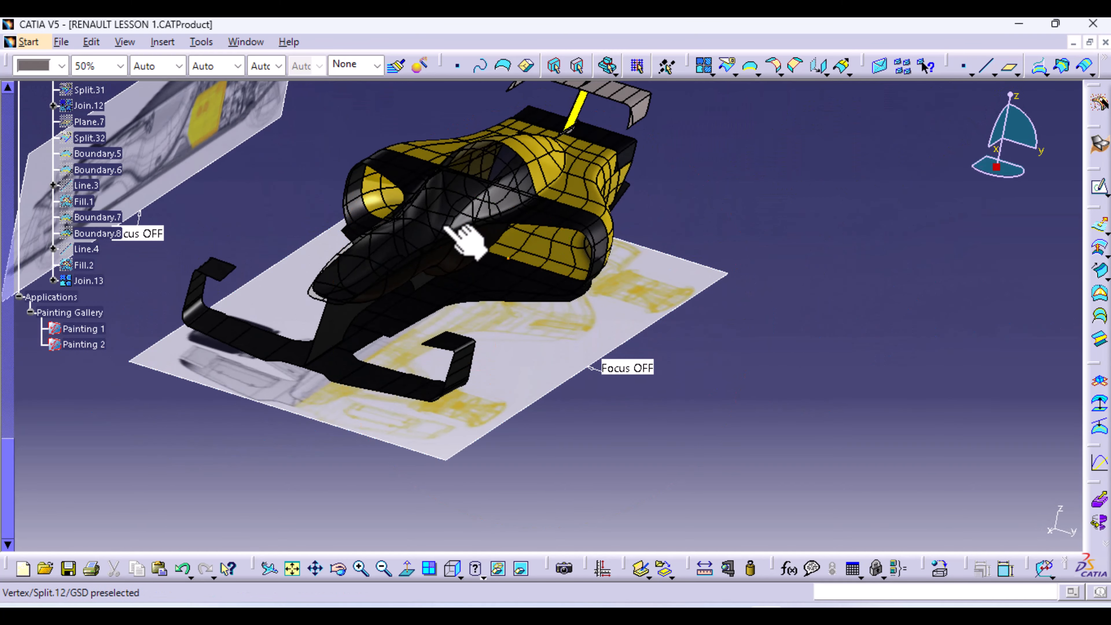
mouse_move(637, 233)
middle_mouse_down()
mouse_move(676, 245)
mouse_move(559, 293)
mouse_move(635, 211)
middle_mouse_up()
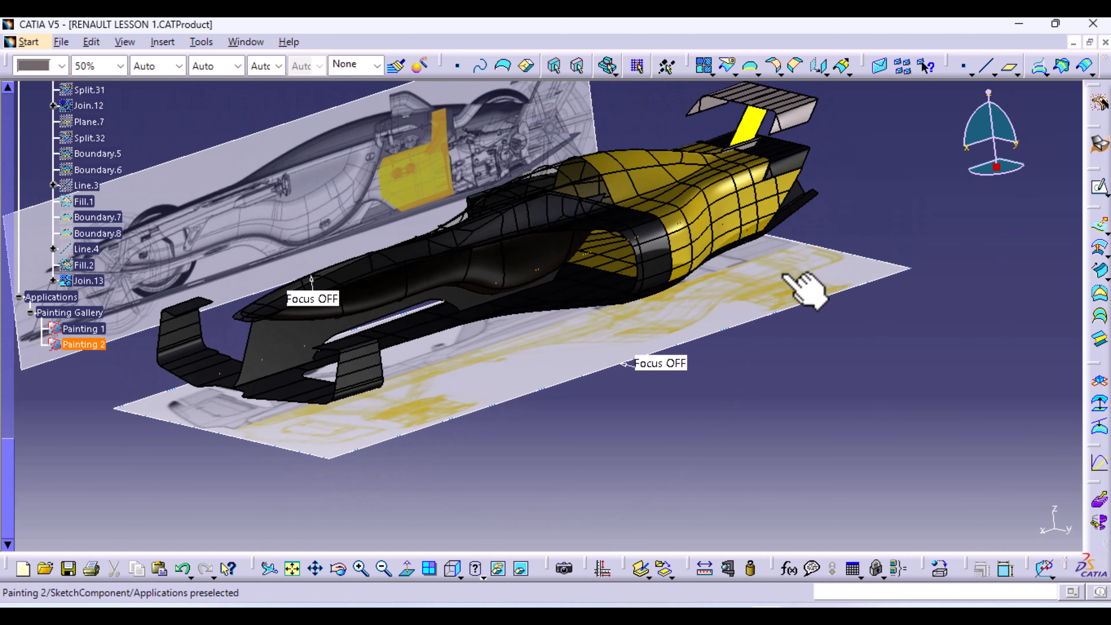
mouse_move(807, 281)
middle_mouse_down()
mouse_move(741, 270)
mouse_move(754, 233)
mouse_move(853, 258)
middle_mouse_up()
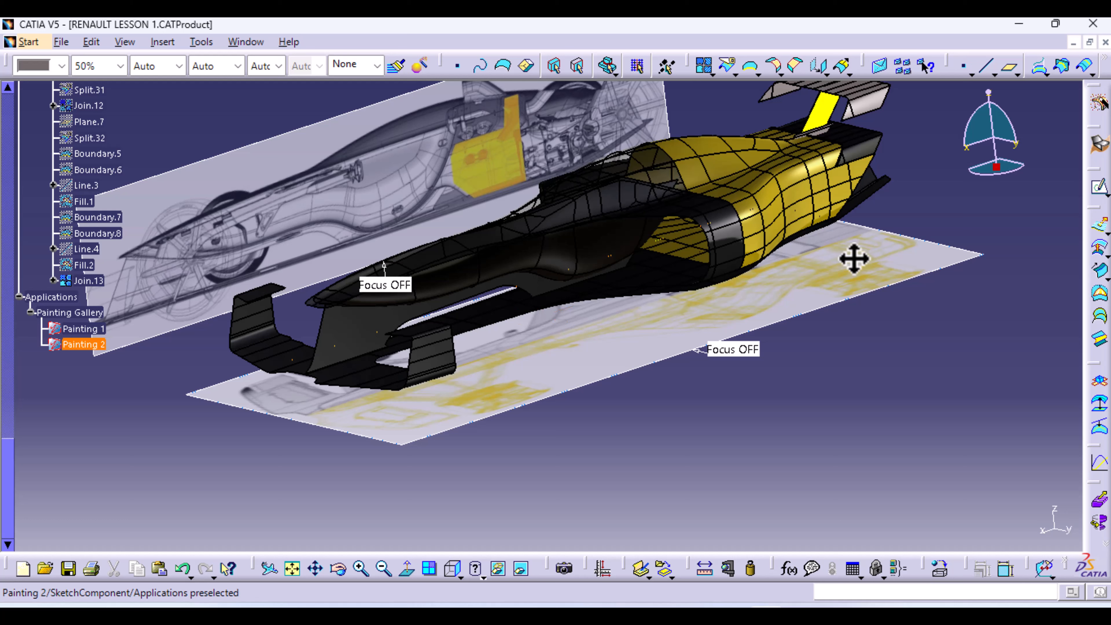
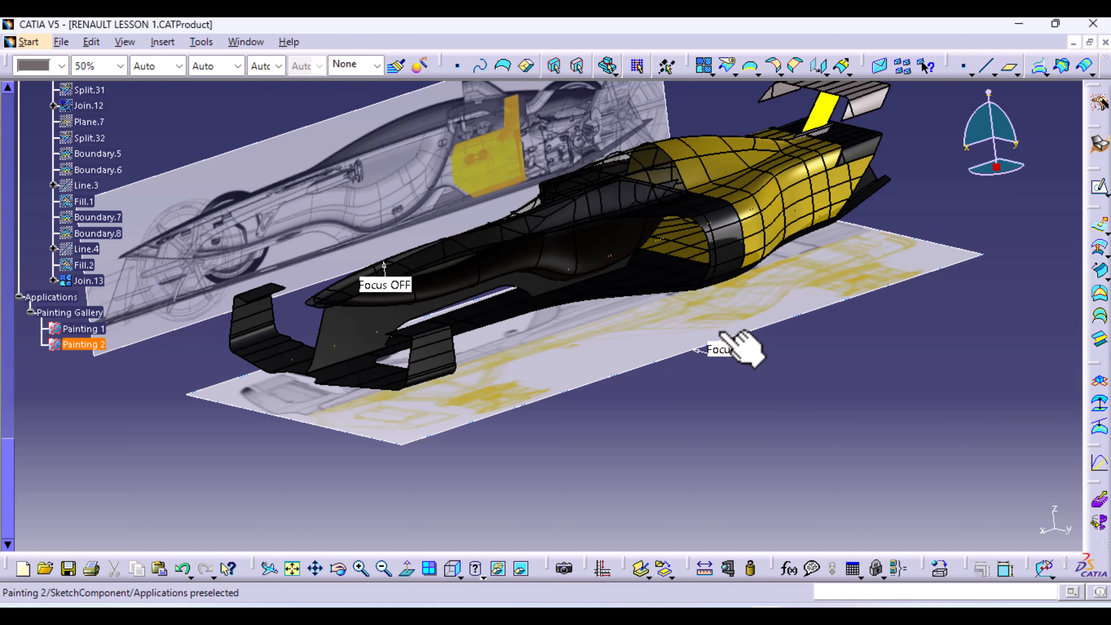
Zoom, pan and rotate the view until the car's rear wing faces the camera up close
middle_click_drag(793, 273, 782, 206, "ctrl")
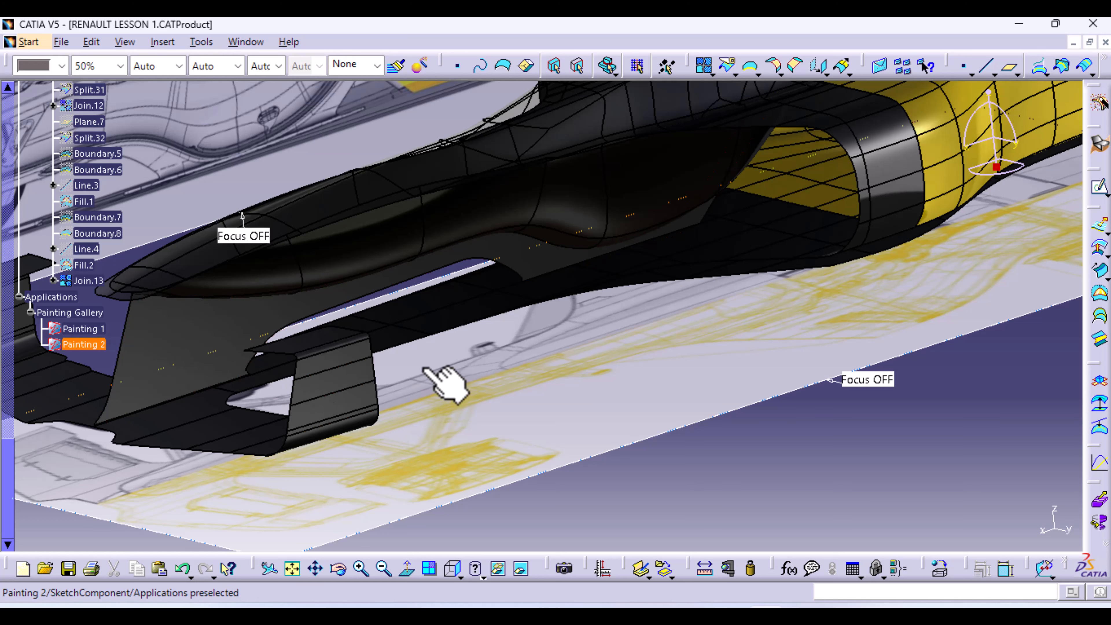
middle_click_drag(467, 327, 468, 415, "ctrl")
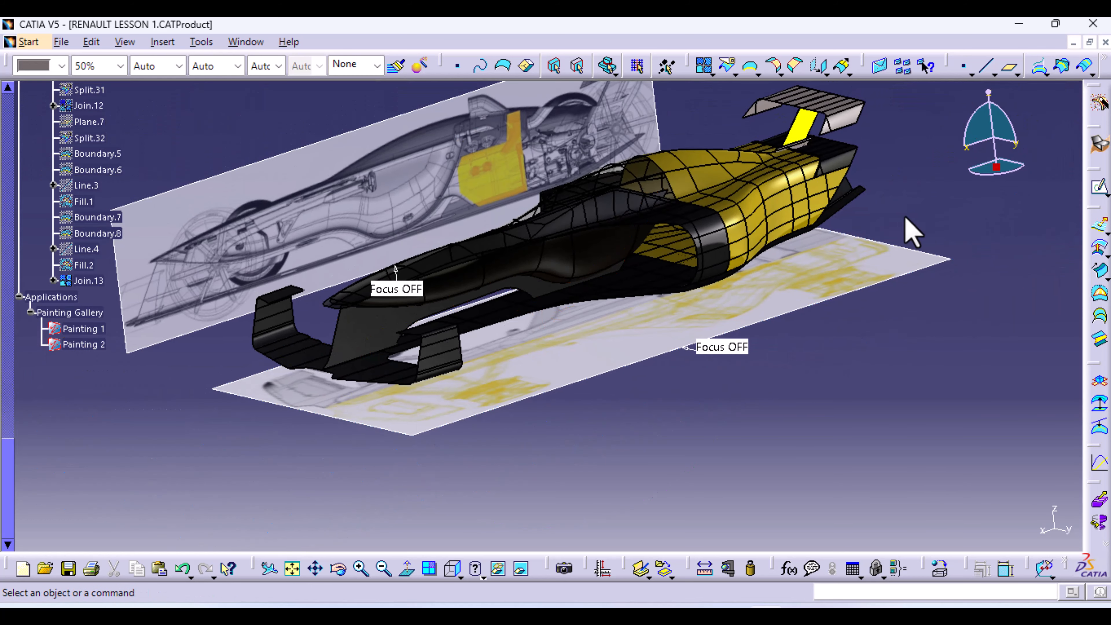
middle_click_drag(893, 239, 779, 328)
middle_click_drag(181, 474, 316, 378)
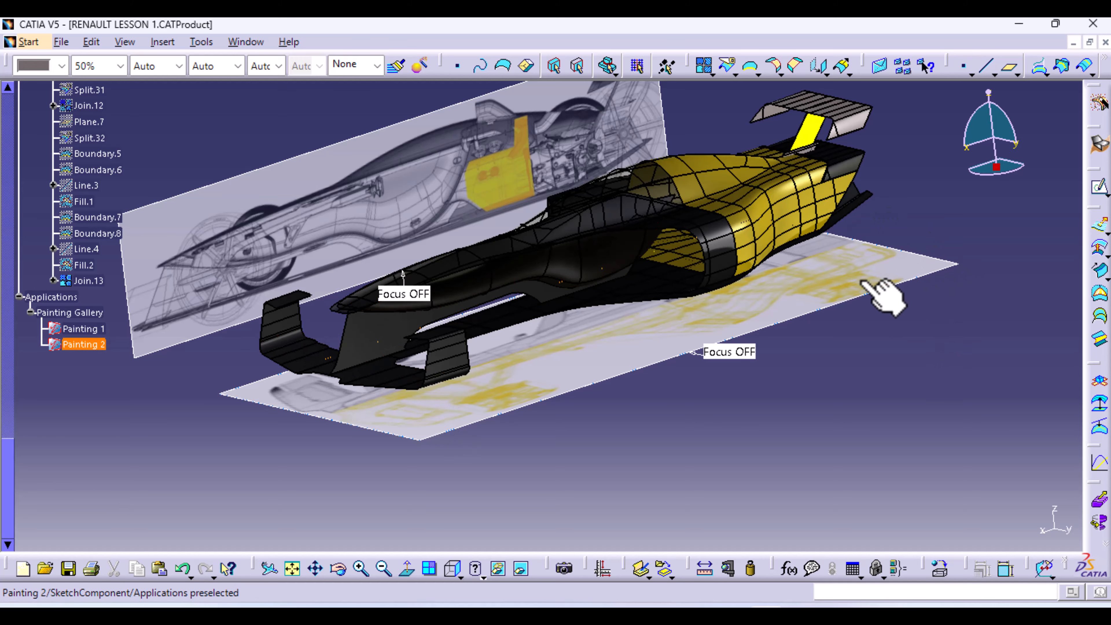
middle_click_drag(875, 291, 621, 363)
middle_click_drag(582, 438, 540, 315)
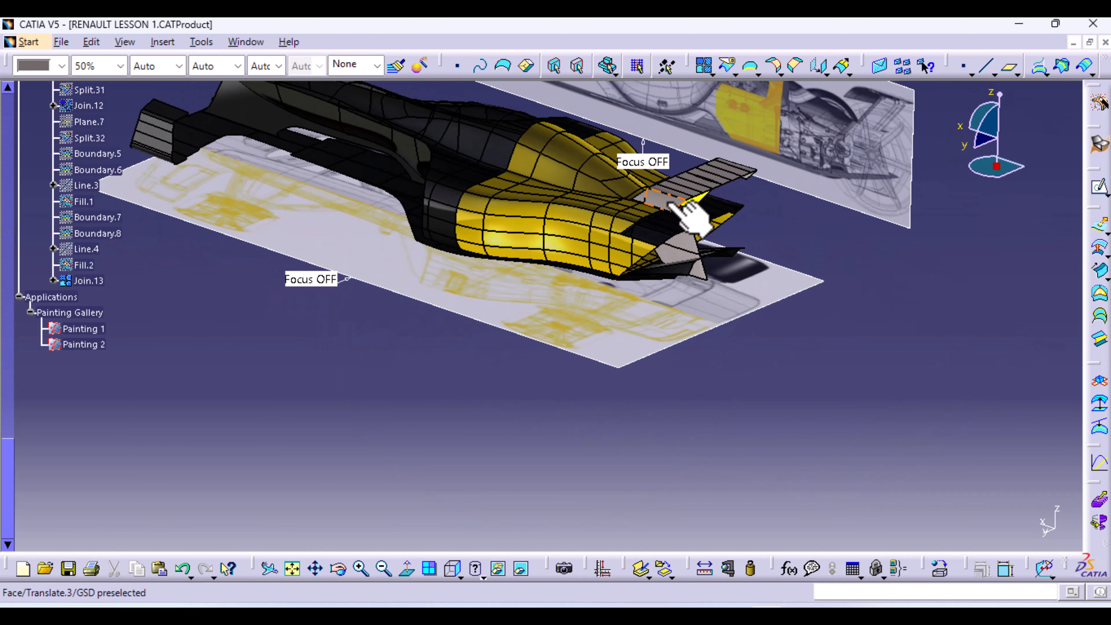
Copy the Gold material listed under Split.28 in the specification tree
scroll(155, 269, "up", 6)
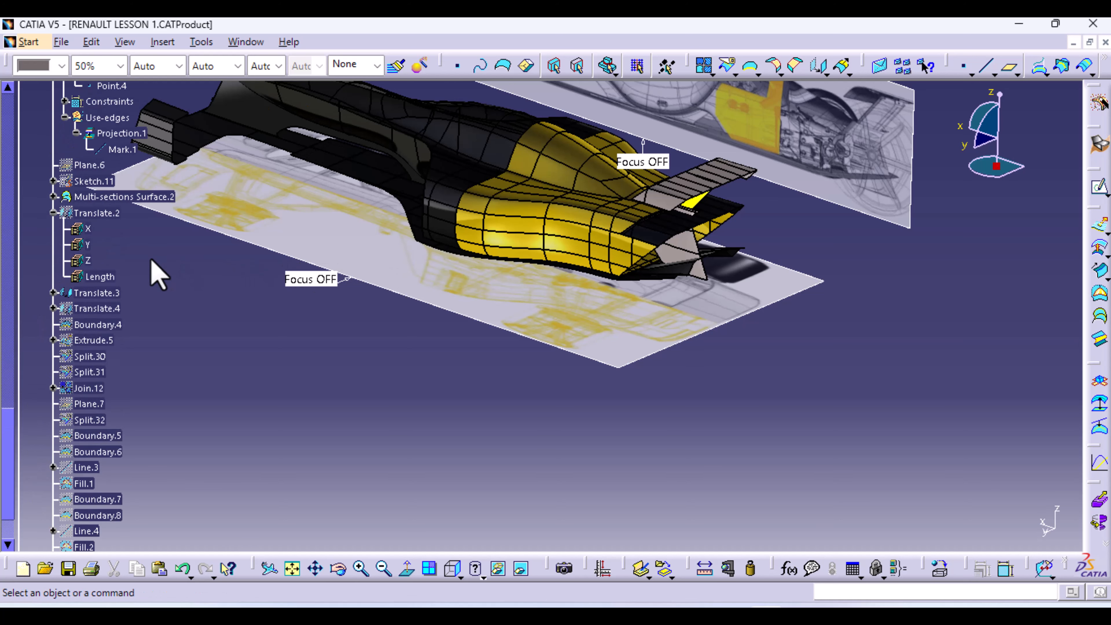
scroll(157, 274, "up", 8)
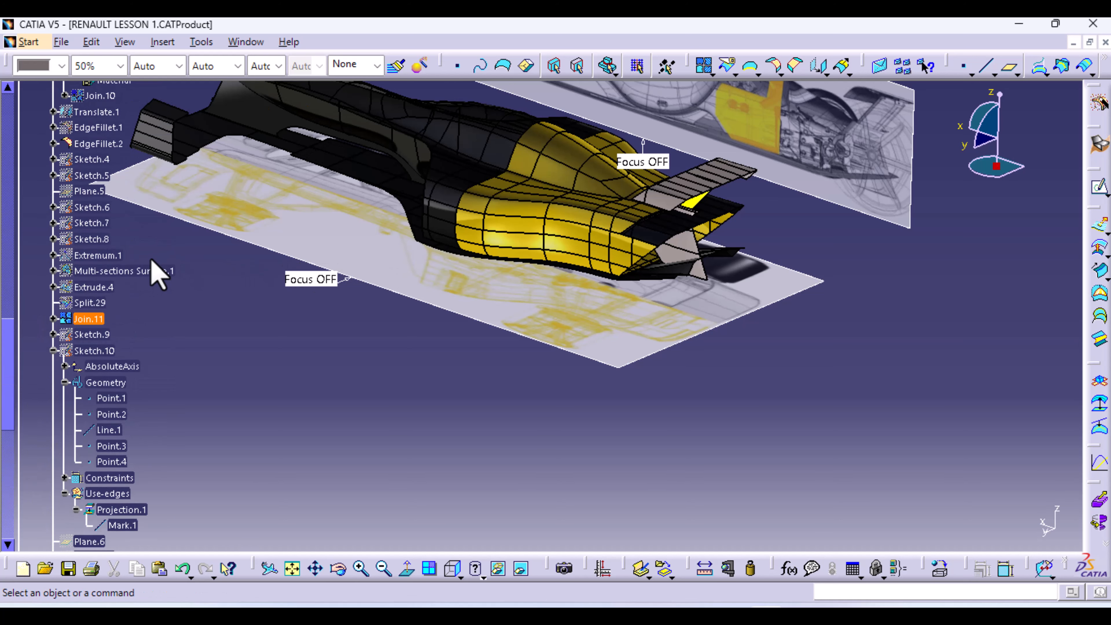
scroll(158, 273, "up", 1)
scroll(157, 277, "up", 12)
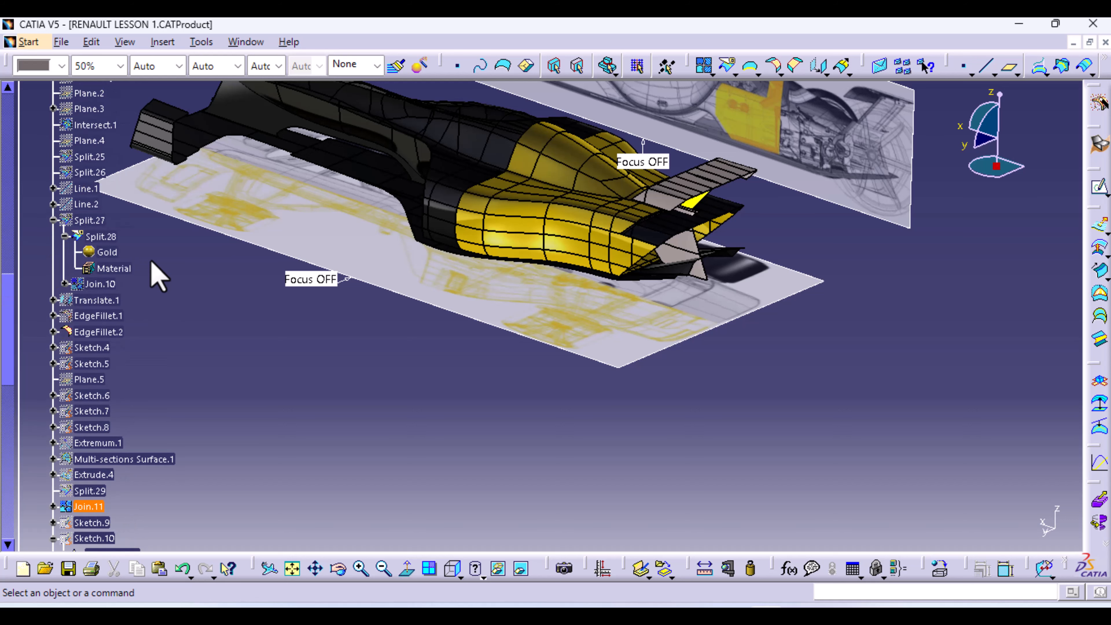
scroll(156, 279, "up", 6)
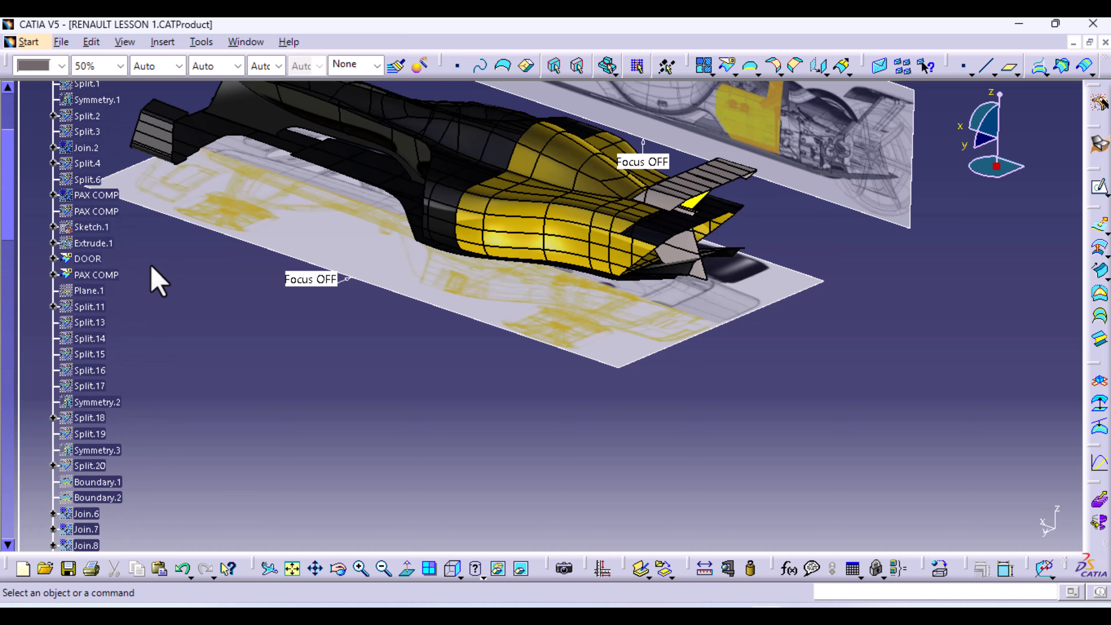
scroll(155, 280, "down", 13)
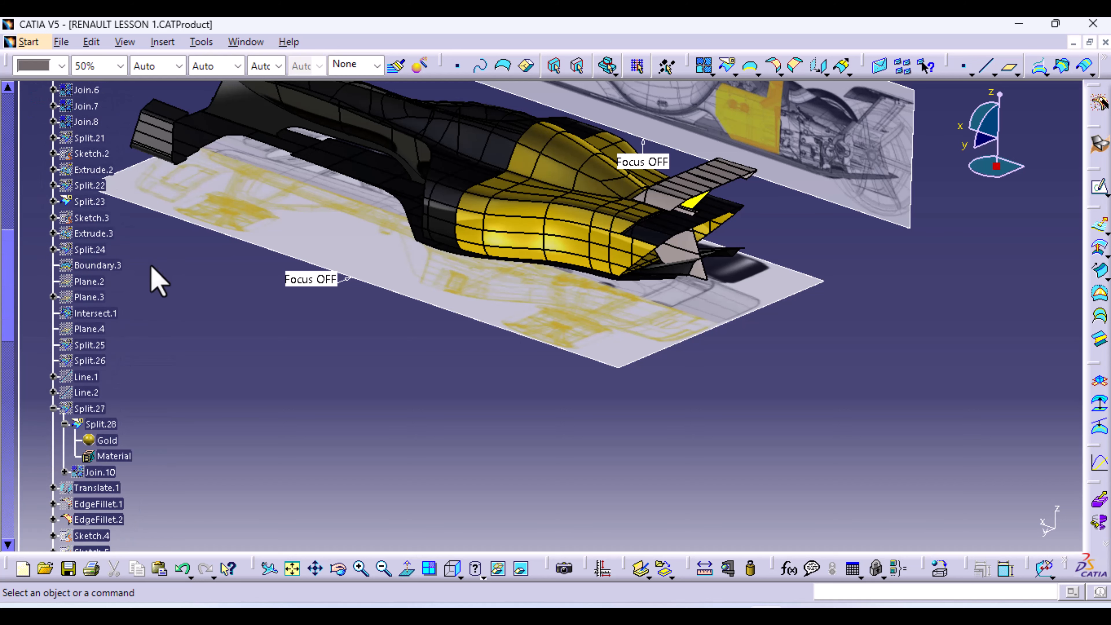
right_click(113, 396)
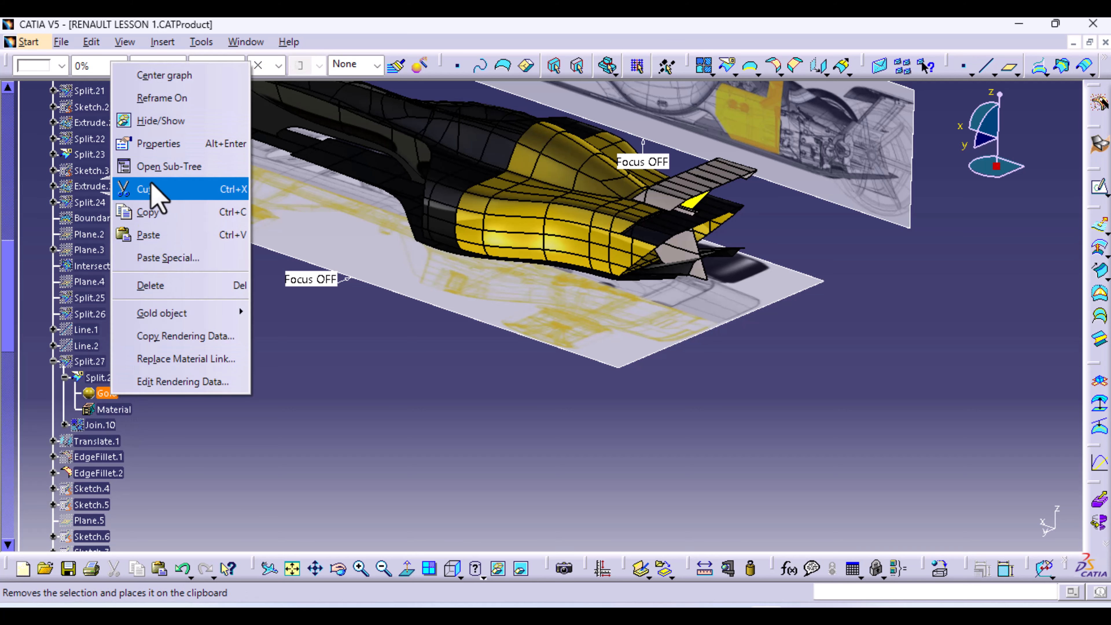
left_click(167, 213)
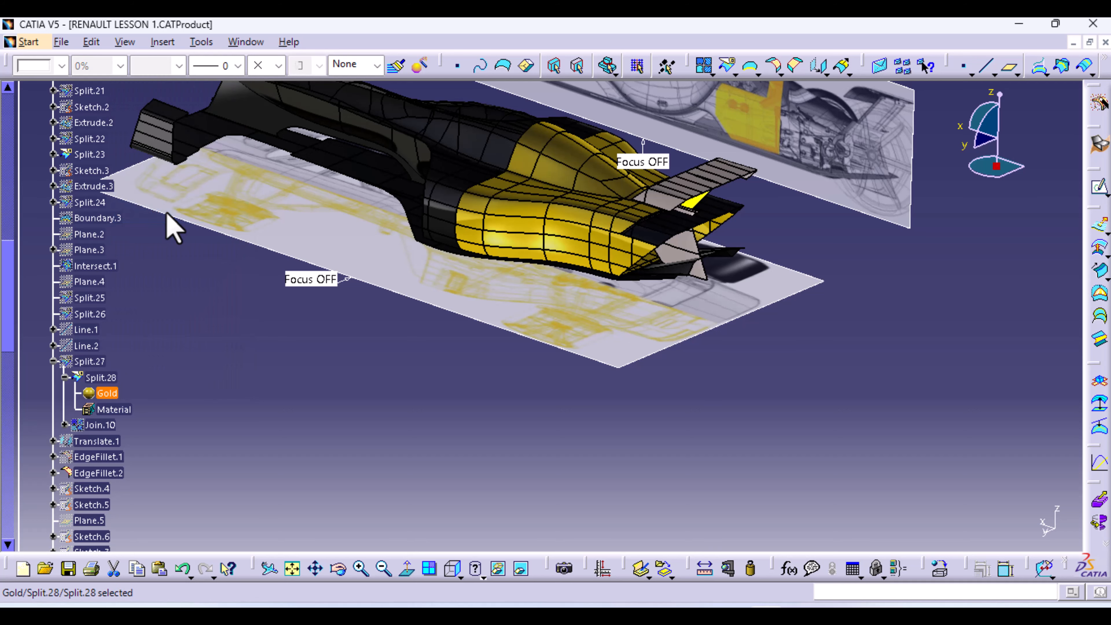
Paste the Gold material onto the rear wing surface Translate.3, then clear the selection
left_click(670, 204)
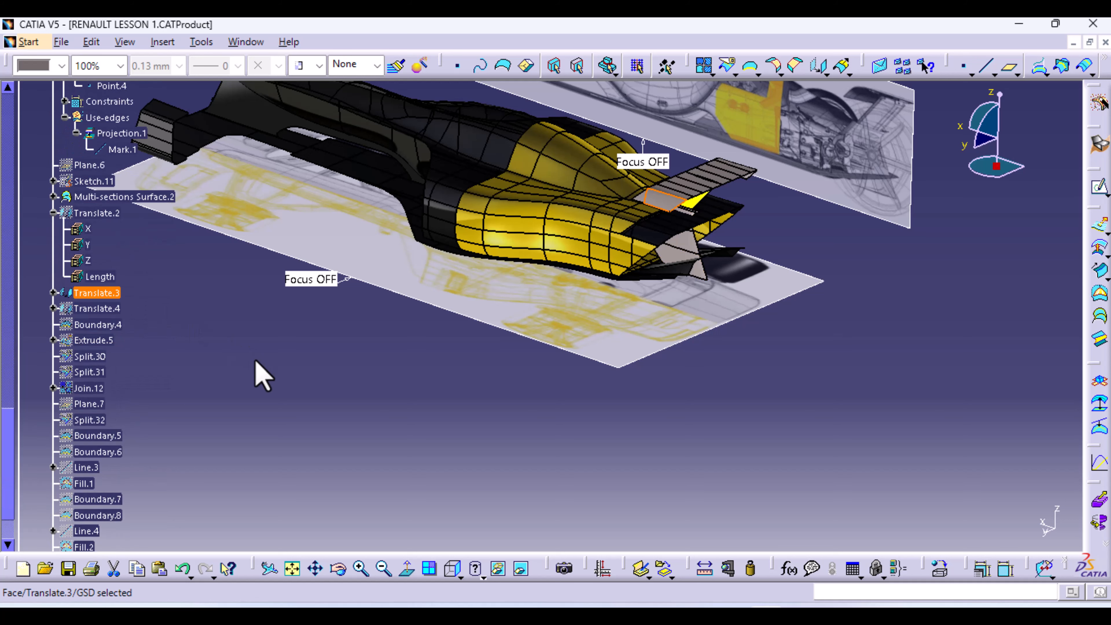
left_click(53, 198)
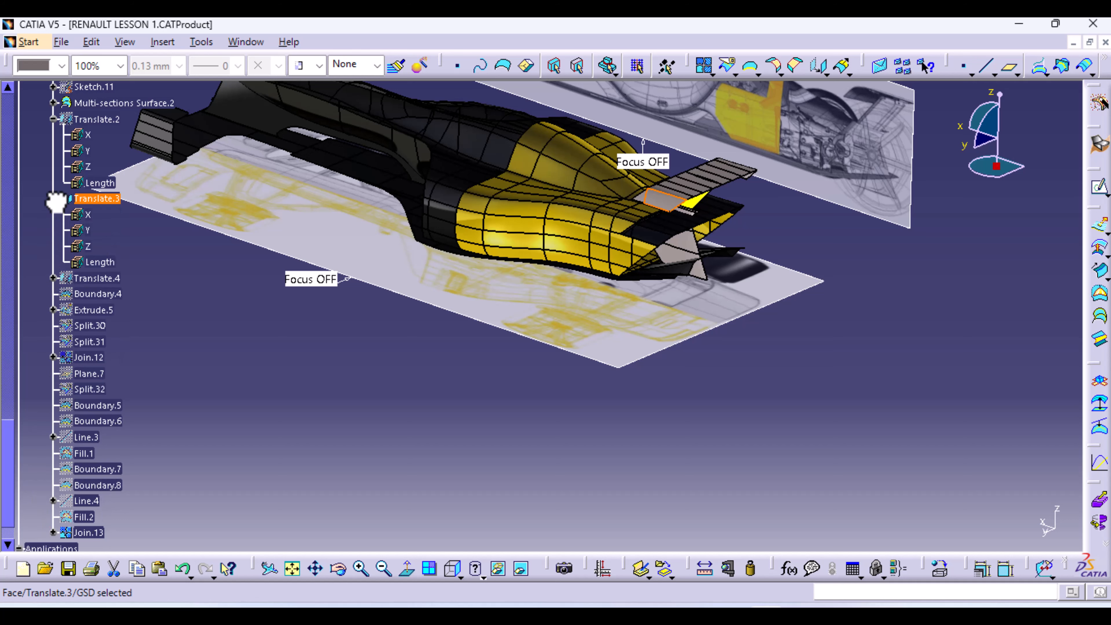
right_click(92, 199)
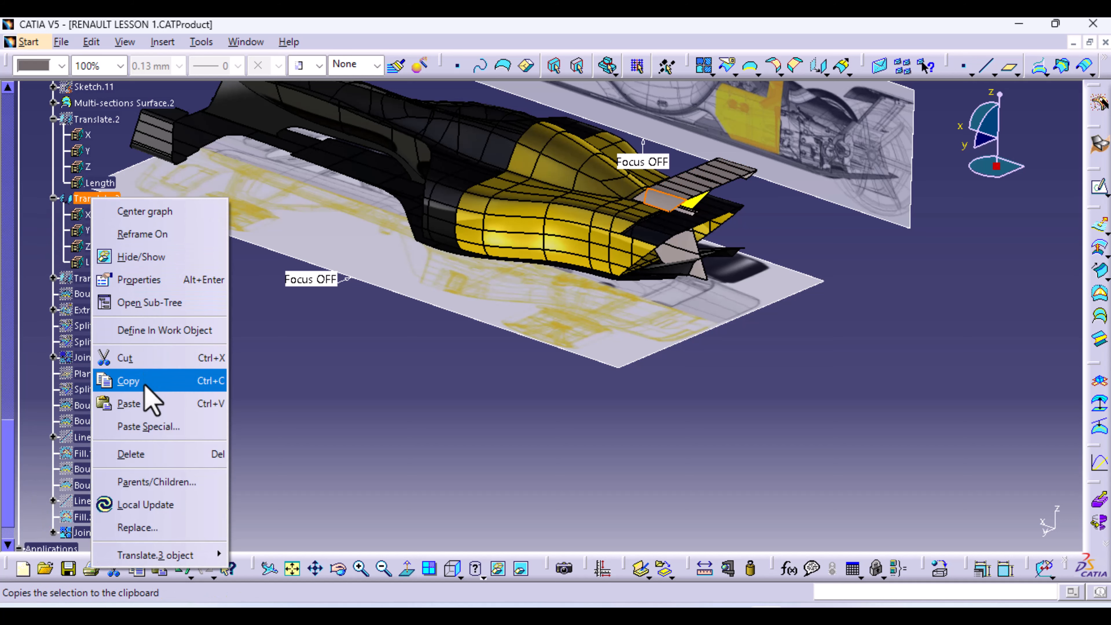
left_click(138, 401)
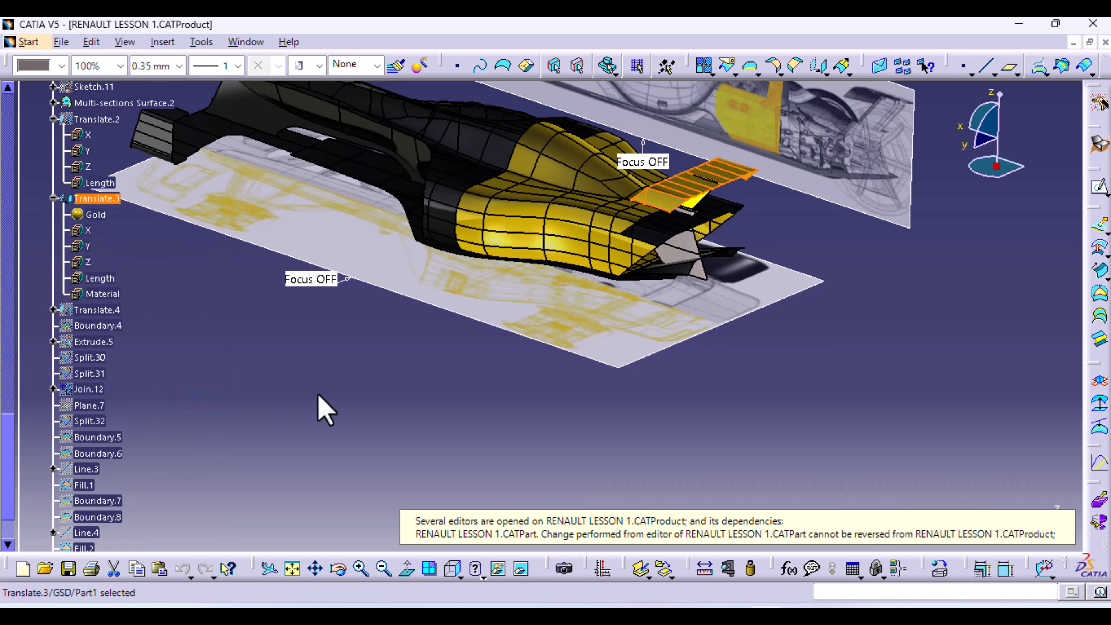
left_click(702, 395)
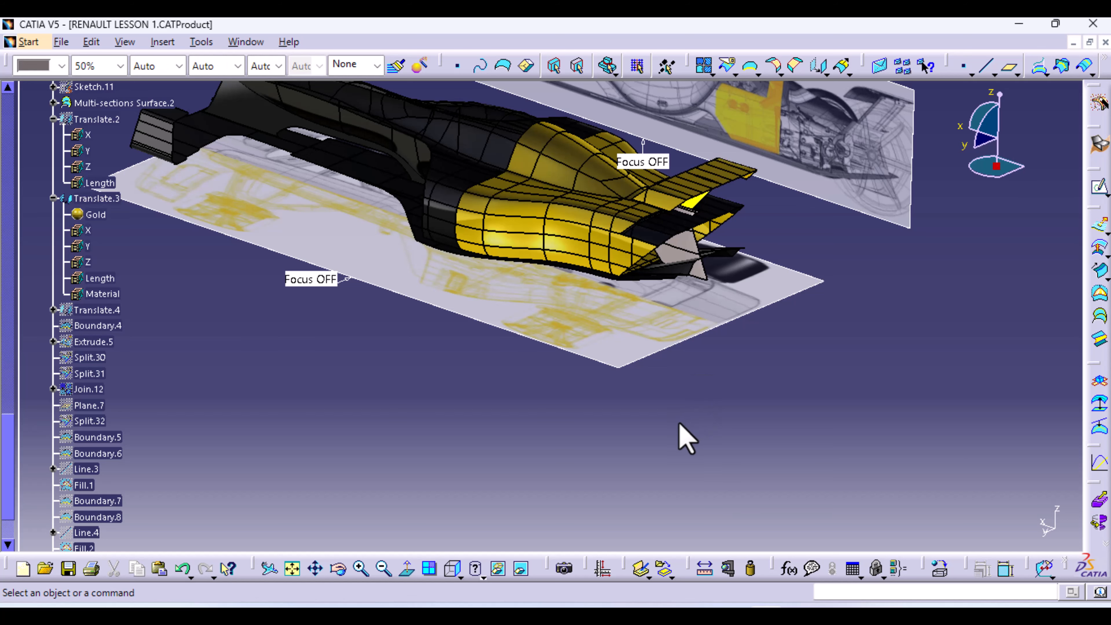
Select Join.11 in the tree and apply the DS Black painting material to it
middle_click_drag(687, 439, 783, 284)
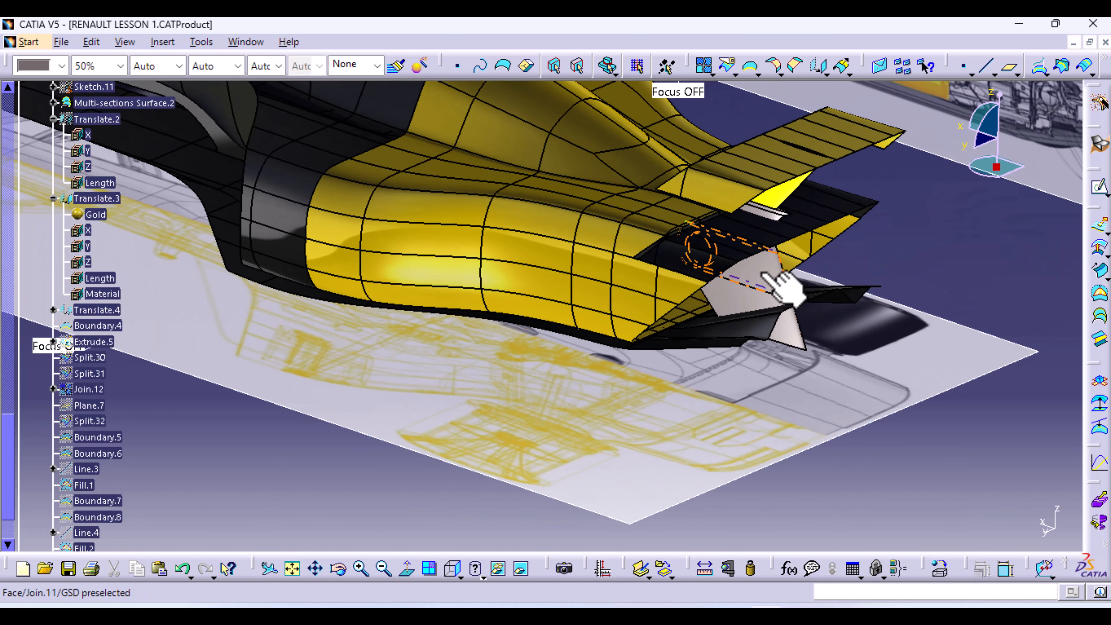
left_click(761, 274)
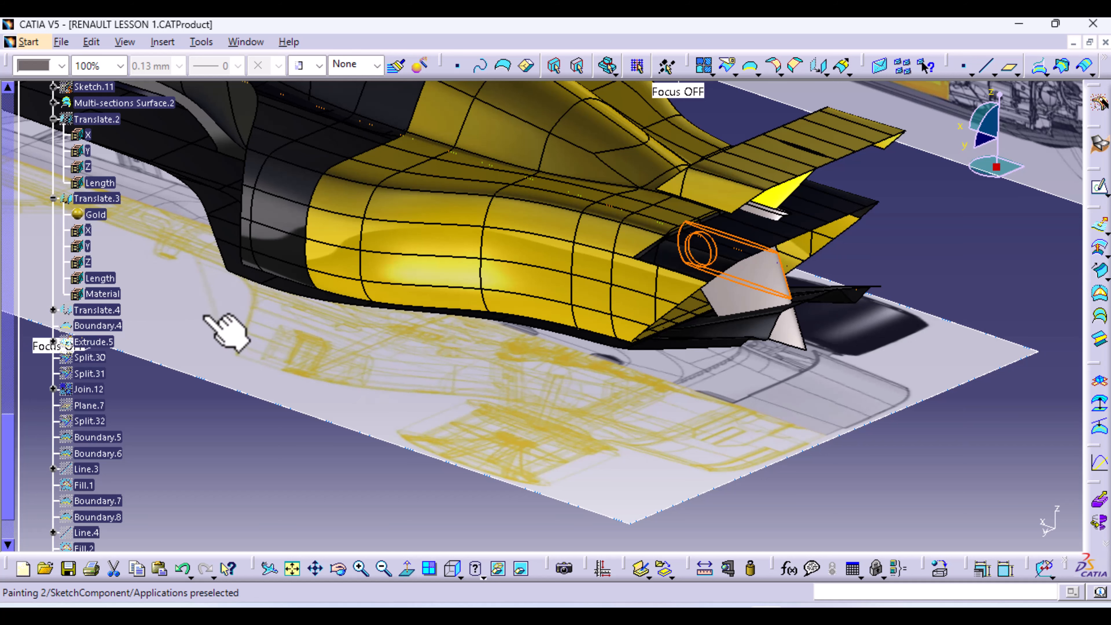
scroll(216, 364, "up", 9)
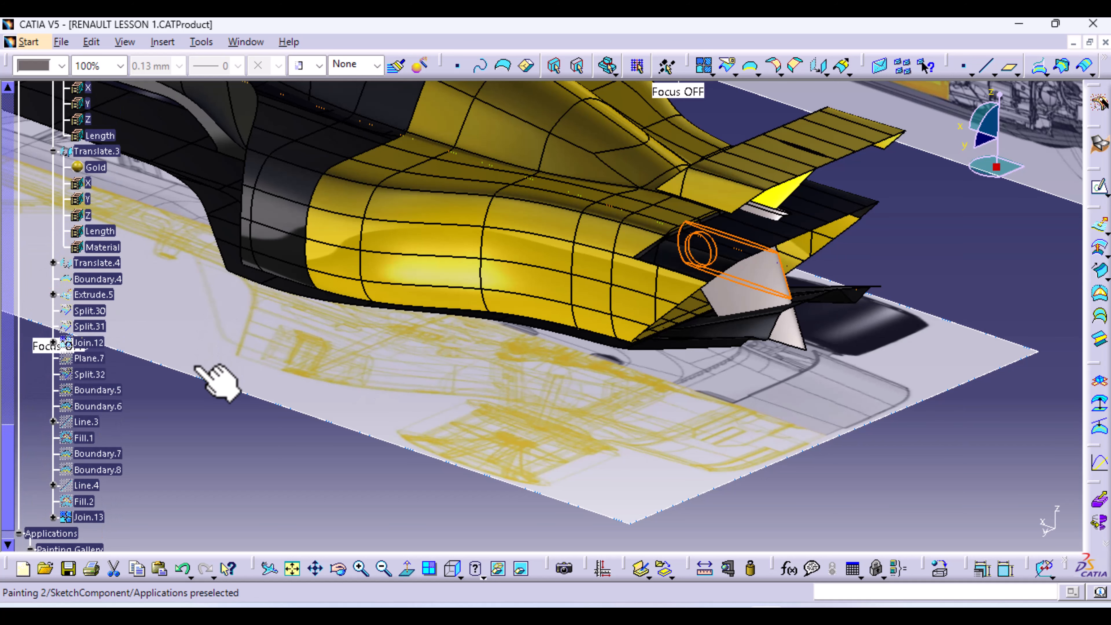
scroll(210, 374, "up", 4)
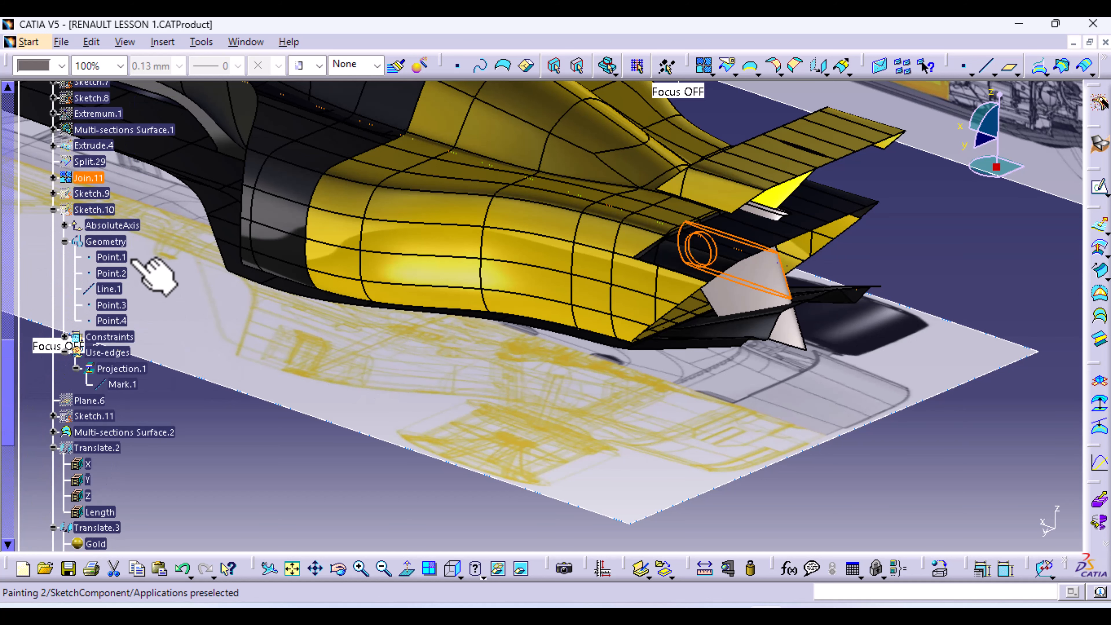
left_click(90, 179)
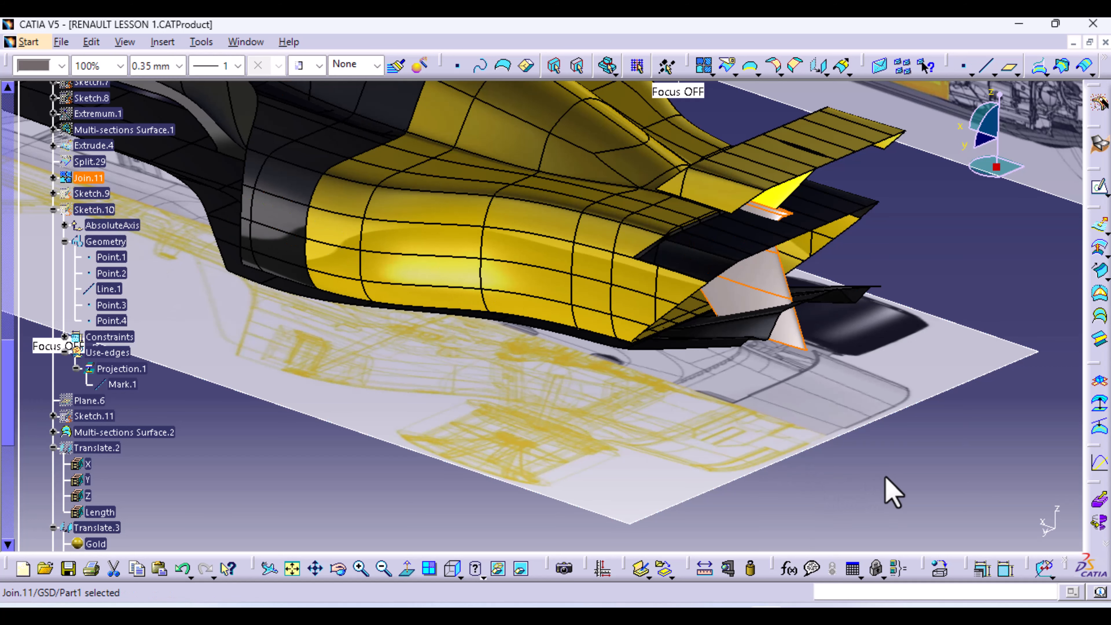
left_click(939, 568)
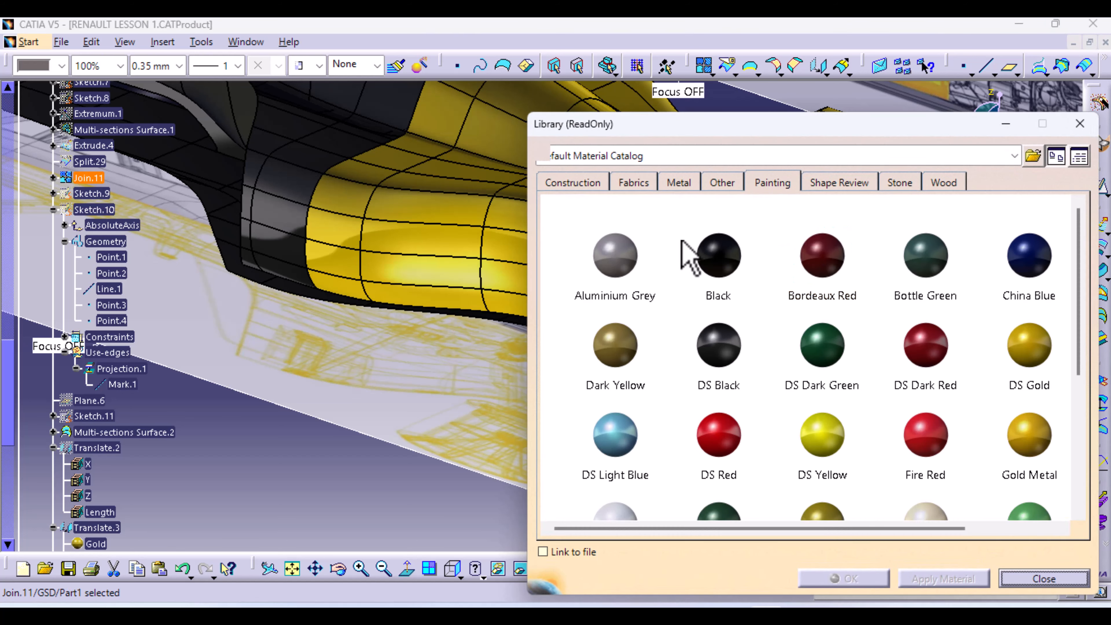
left_click(720, 348)
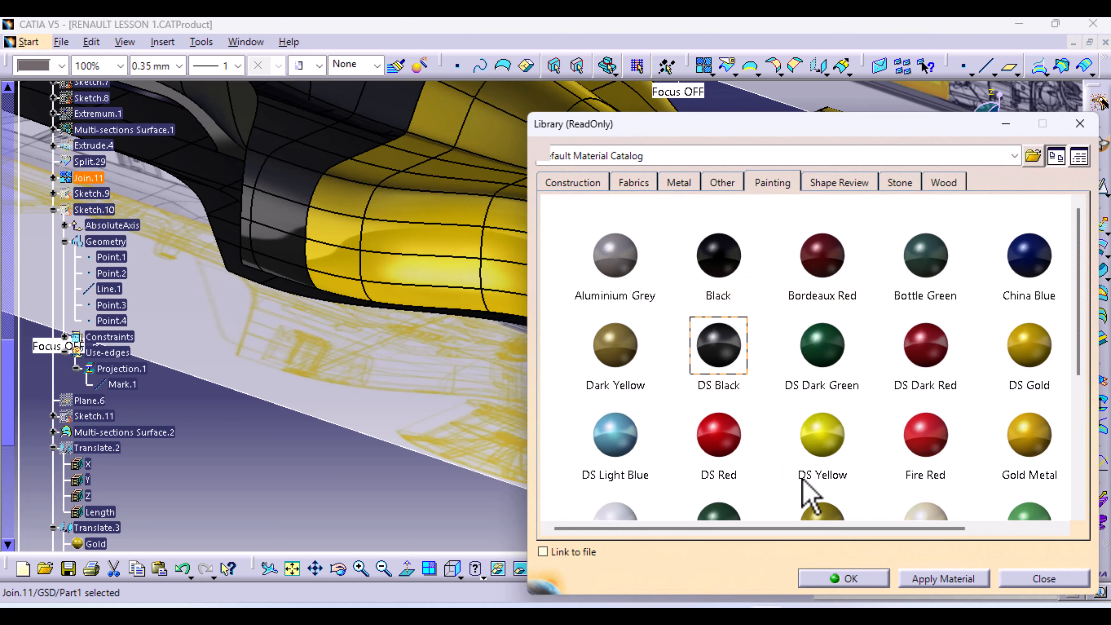
left_click(863, 585)
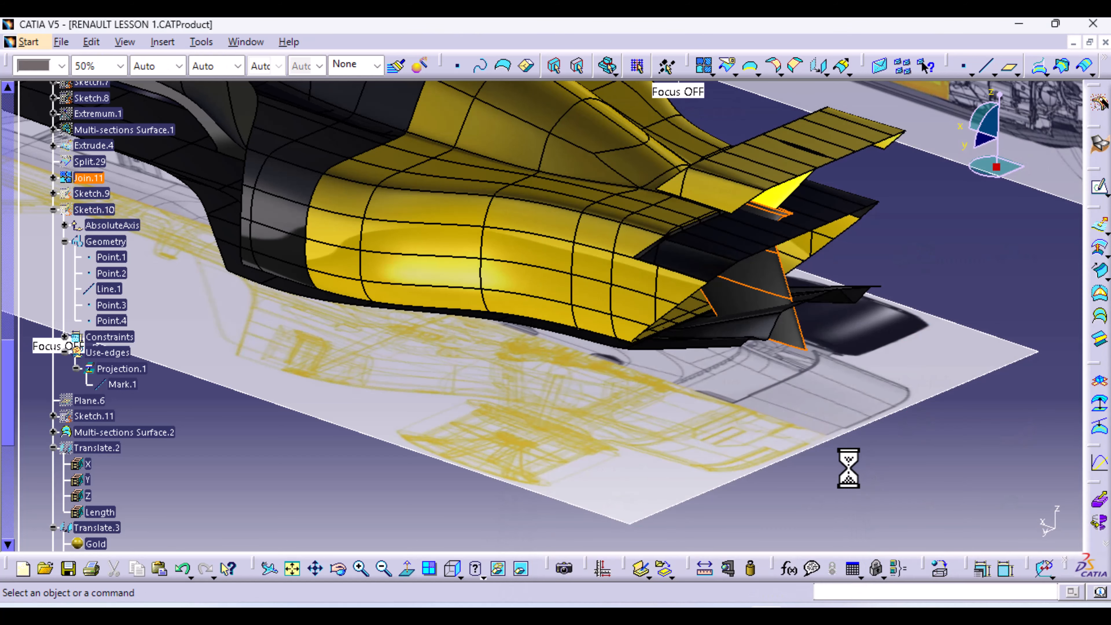
middle_click_drag(392, 439, 442, 407)
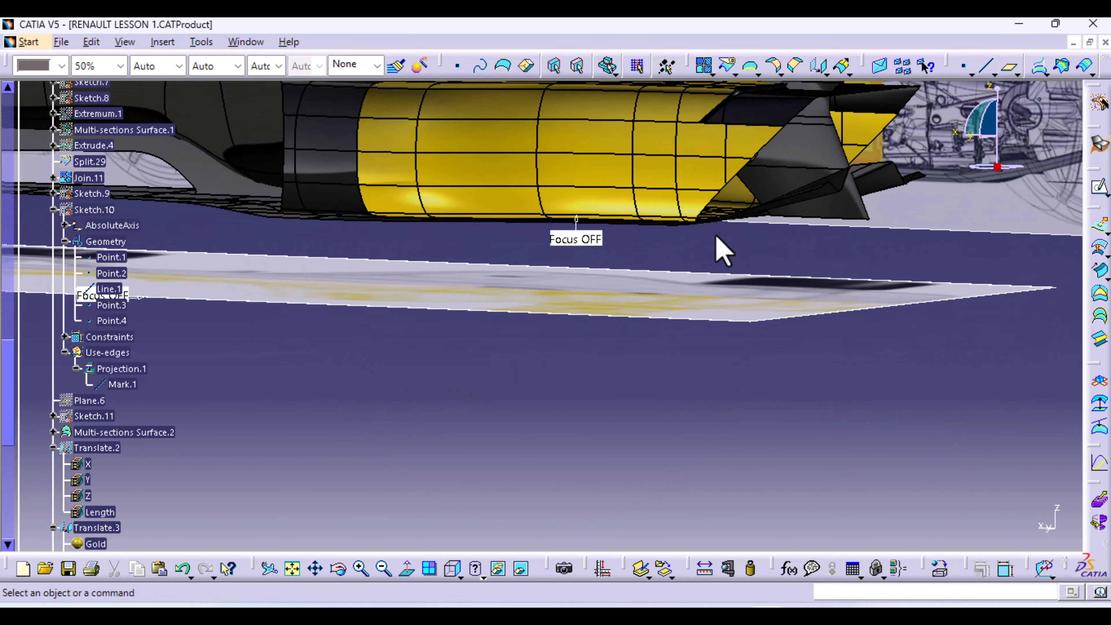
middle_click_drag(525, 251, 766, 337)
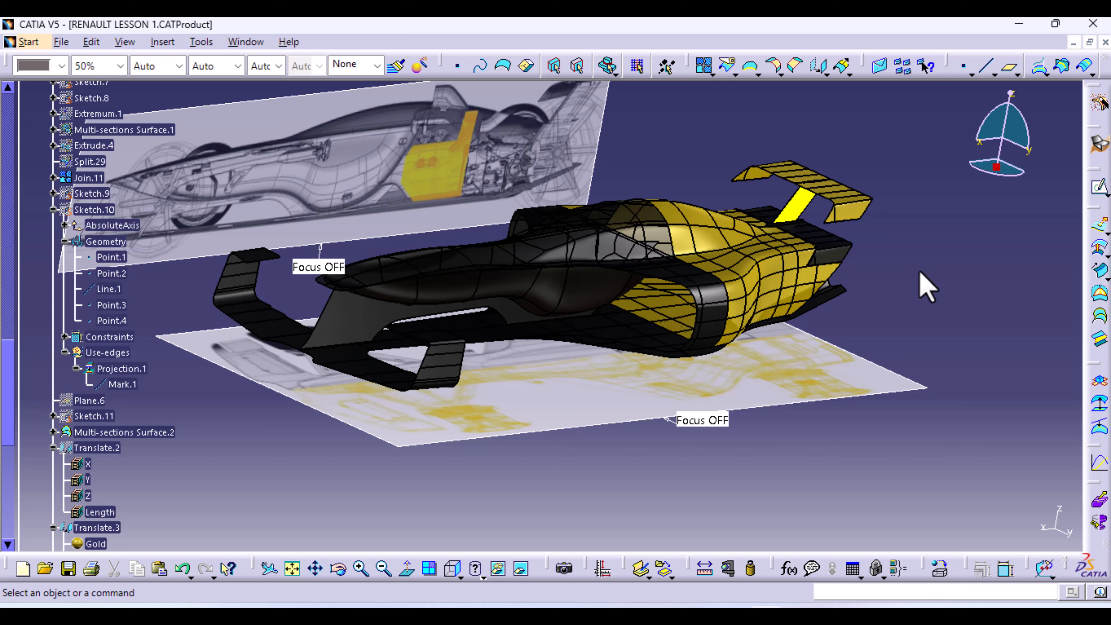
middle_click_drag(509, 231, 603, 330)
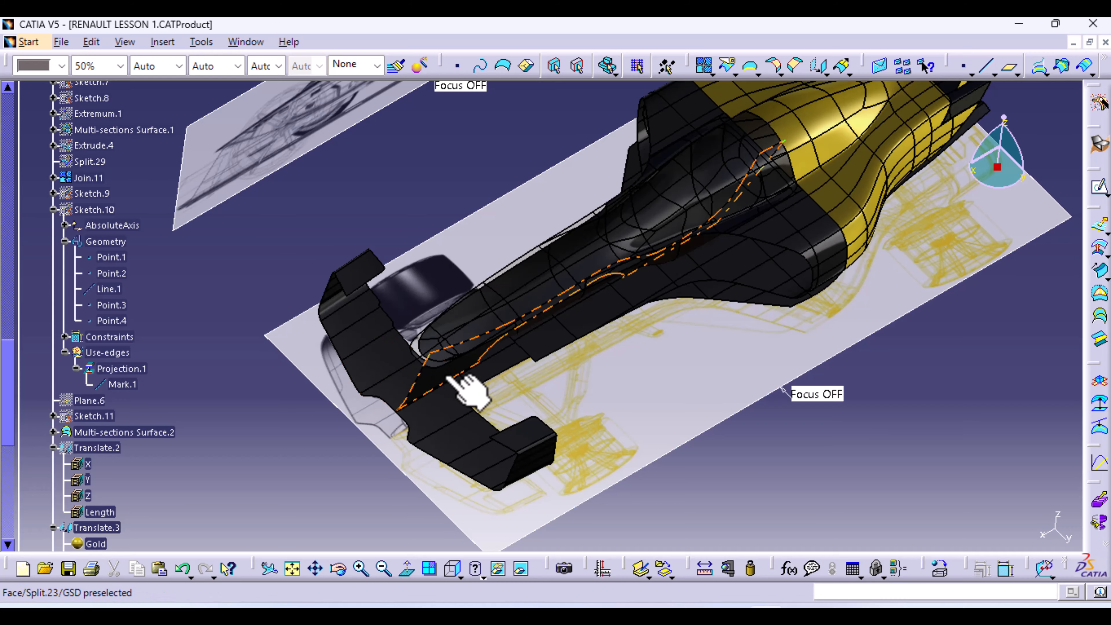
middle_click_drag(526, 422, 493, 342)
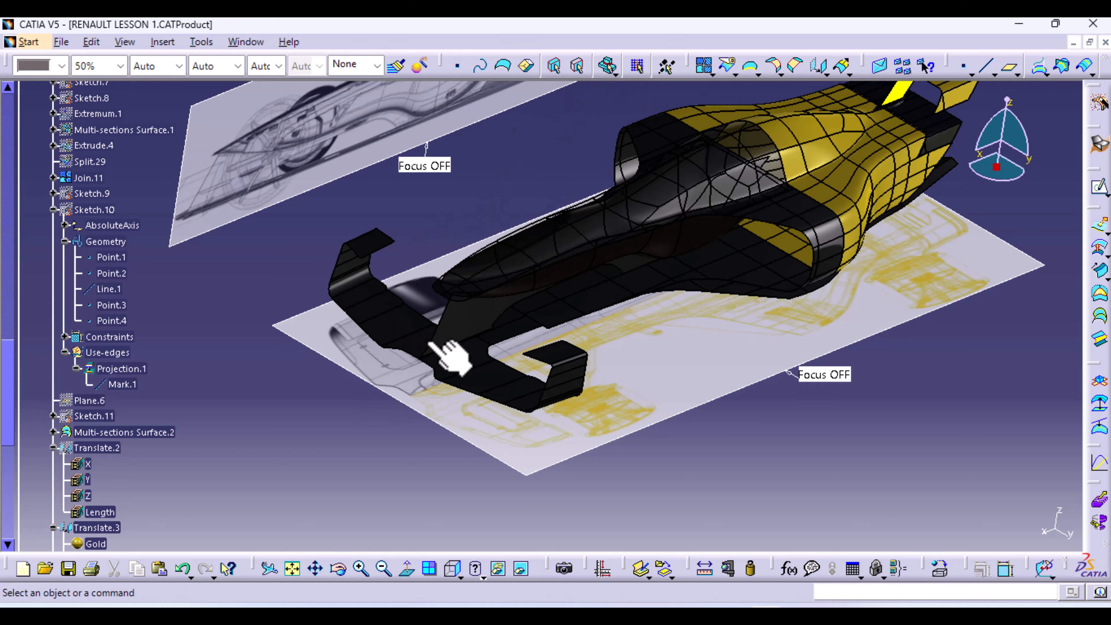
middle_click_drag(640, 377, 744, 350)
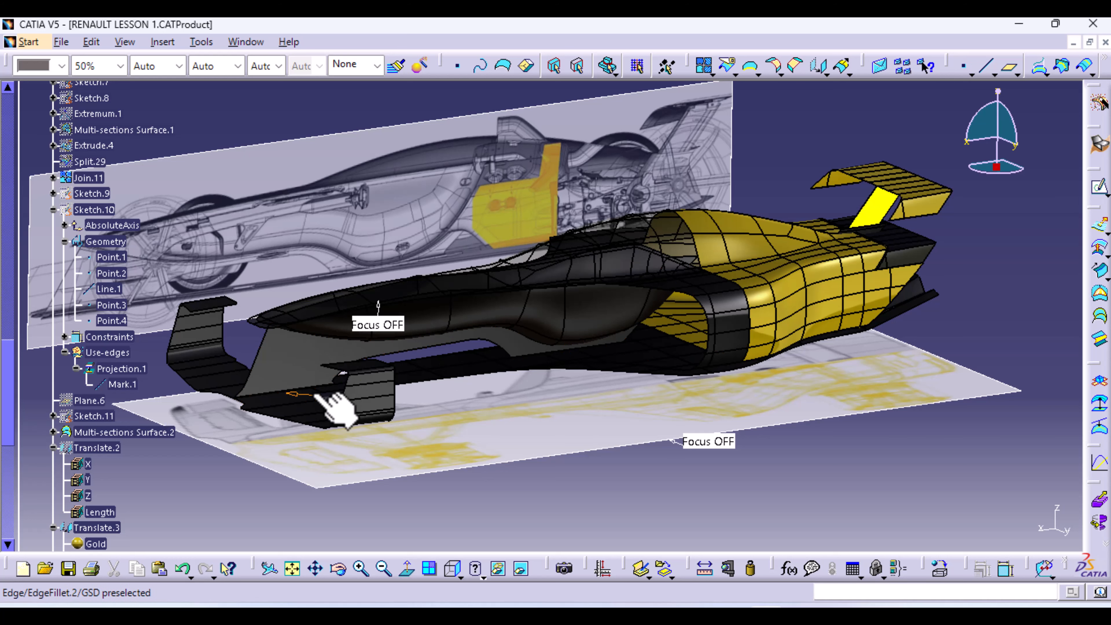
Open XRENAULT VISION 2027_19-09-24.CATProduct from the recent files and shift the view
left_click(61, 42)
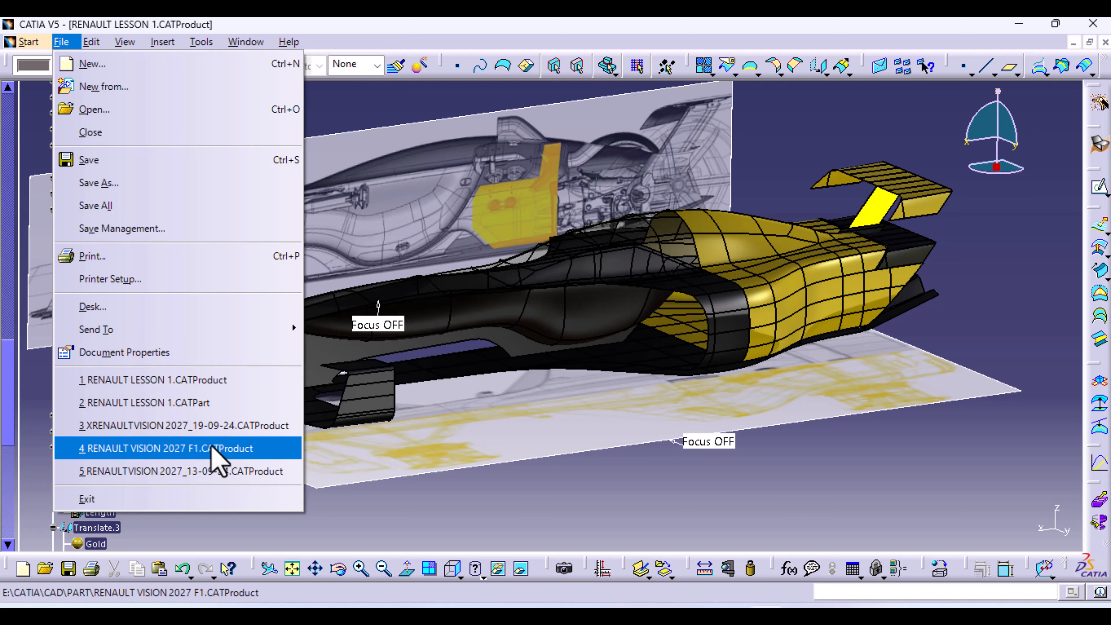
left_click(217, 431)
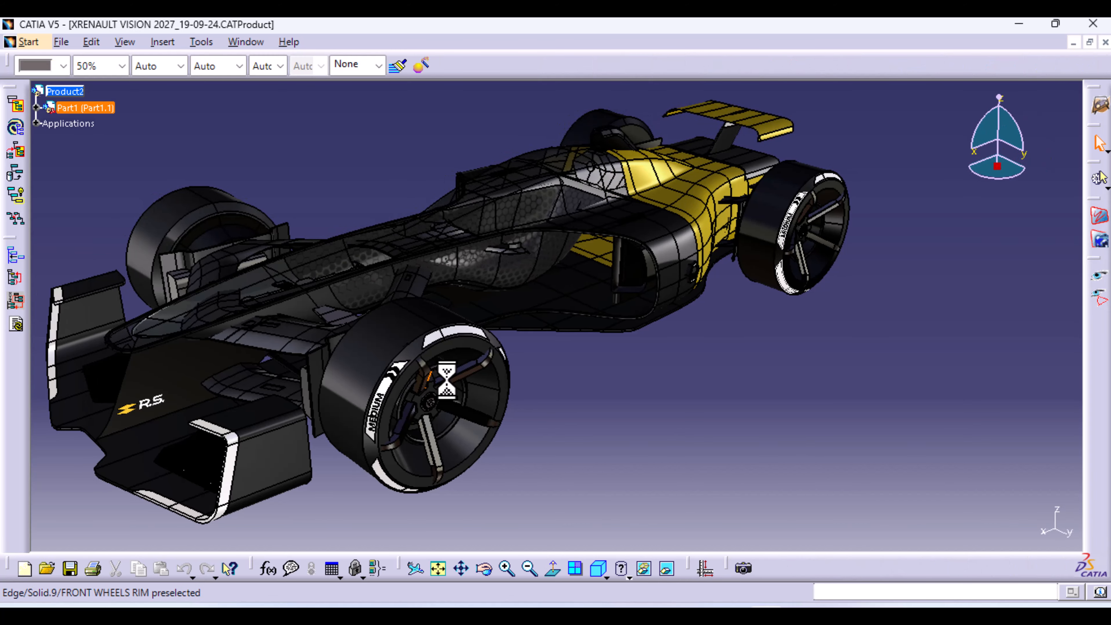
middle_click_drag(656, 326, 726, 326)
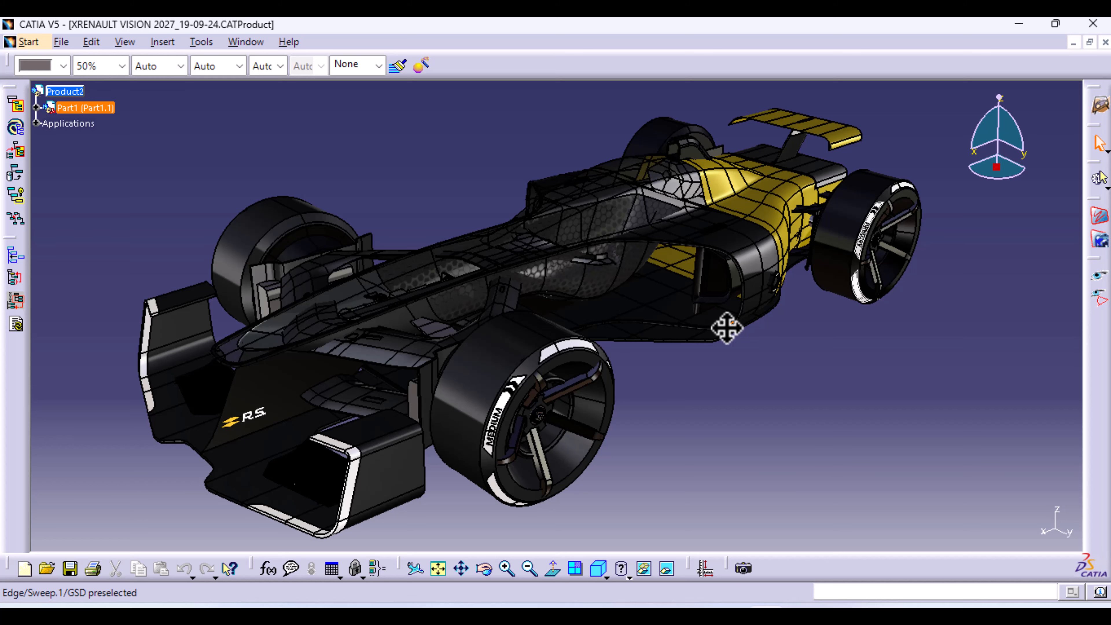